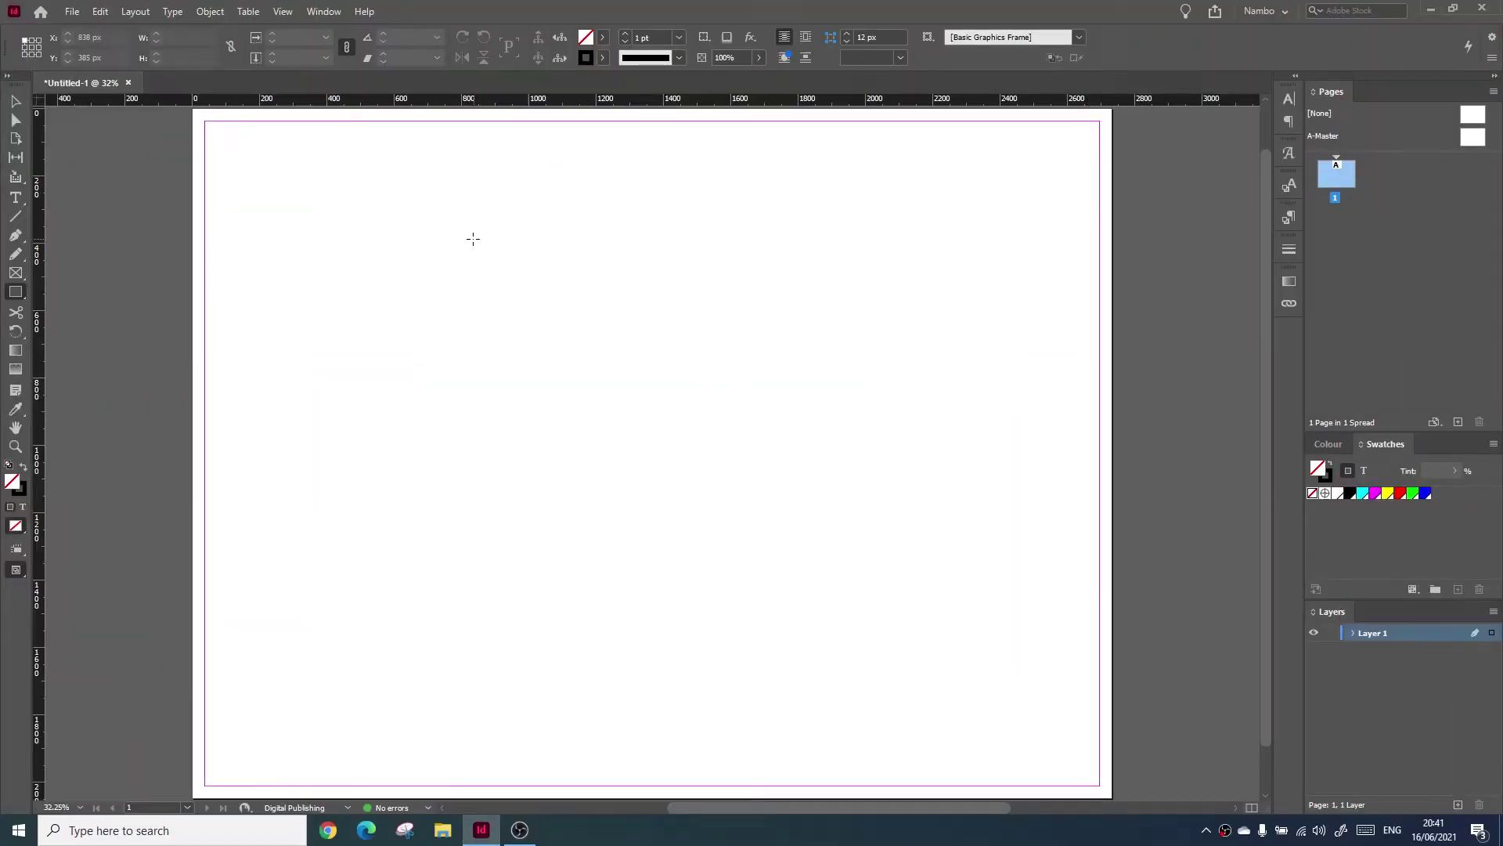
# Draw a grid of rectangle frames over the upper-left page using arrow keys while dragging.
pyautogui.hotkey('ctrl', '-')
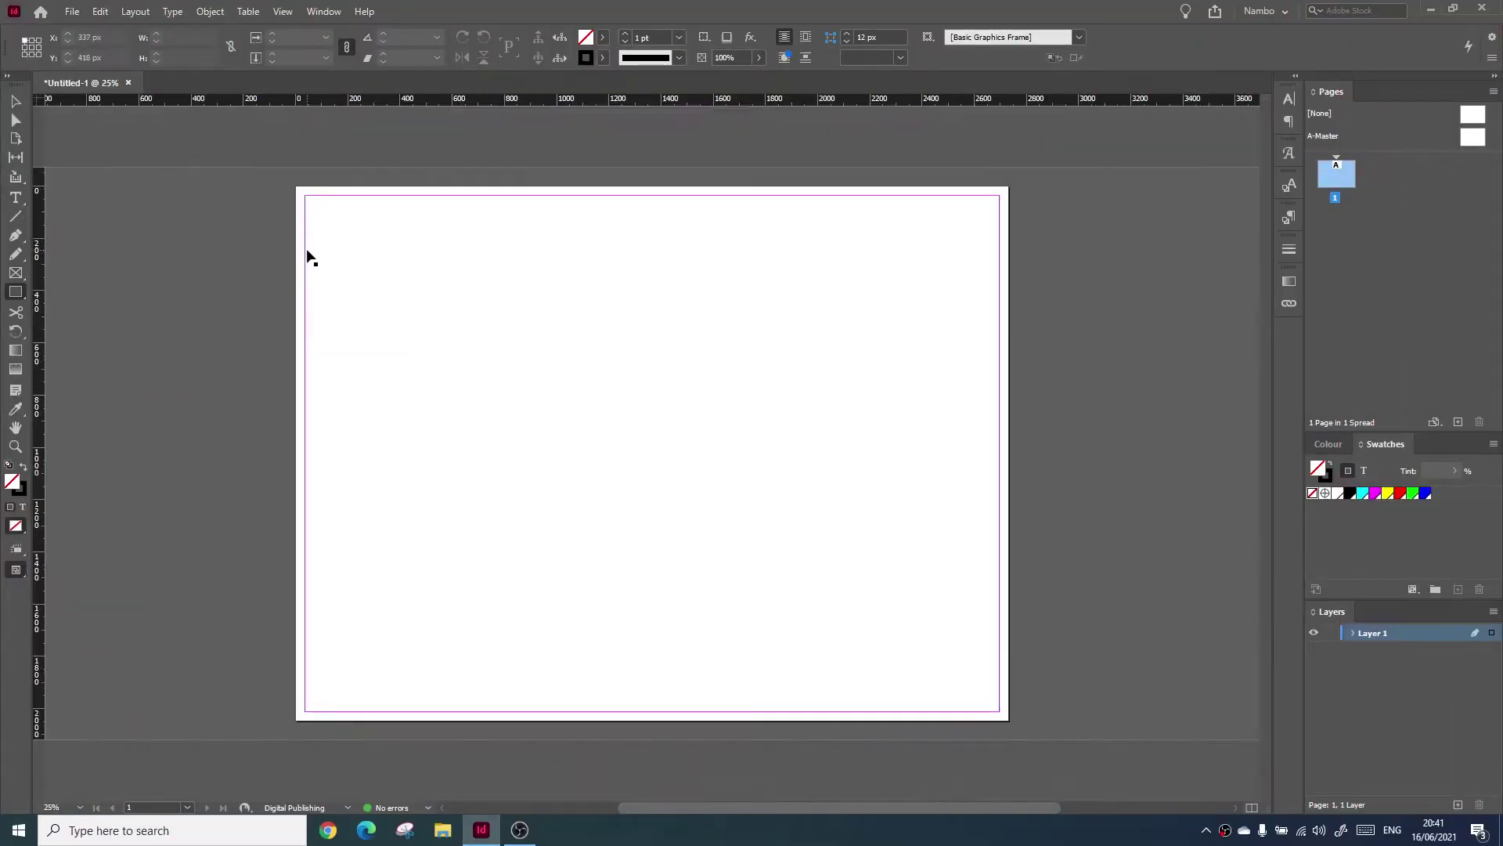
pyautogui.click(14, 293)
pyautogui.moveTo(341, 228); pyautogui.dragTo(763, 582)
pyautogui.press('Right')
pyautogui.press('Right')
pyautogui.press('Right')
pyautogui.press('Right')
pyautogui.press('Right')
pyautogui.press('Up')
pyautogui.press('Up')
pyautogui.press('Up')
pyautogui.press('Up')
pyautogui.press('Up')
pyautogui.press('Up')
pyautogui.press('Right')
pyautogui.press('Right')
pyautogui.press('Right')
pyautogui.press('Up')
pyautogui.press('Up')
pyautogui.press('Right')
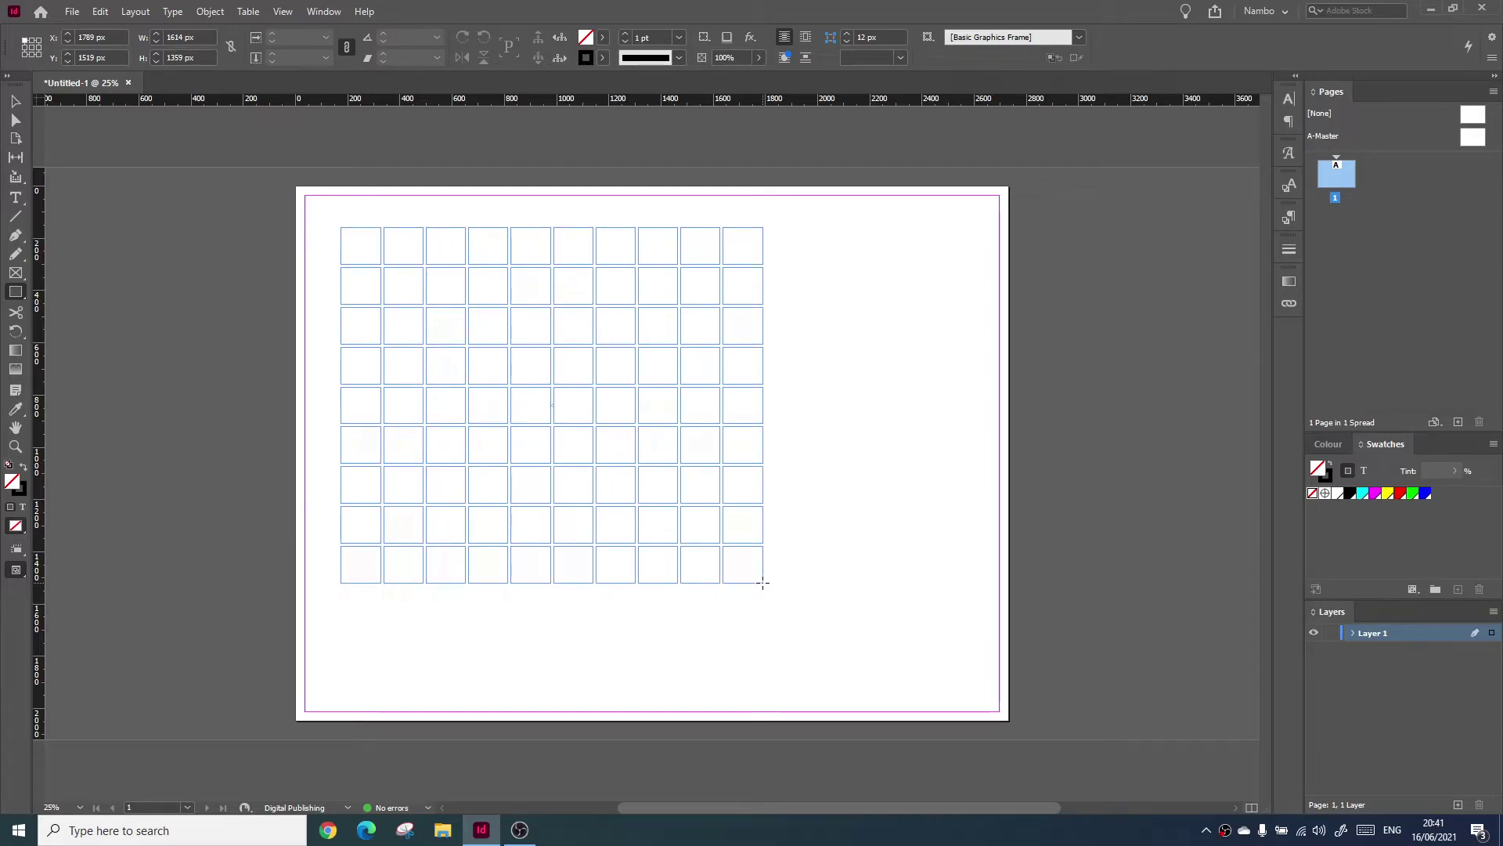
# Turn the grid frames black, pull some frames out, undo, then delete the grid.
pyautogui.click(24, 467)
pyautogui.hotkey('ctrl', 'shift', 'a')
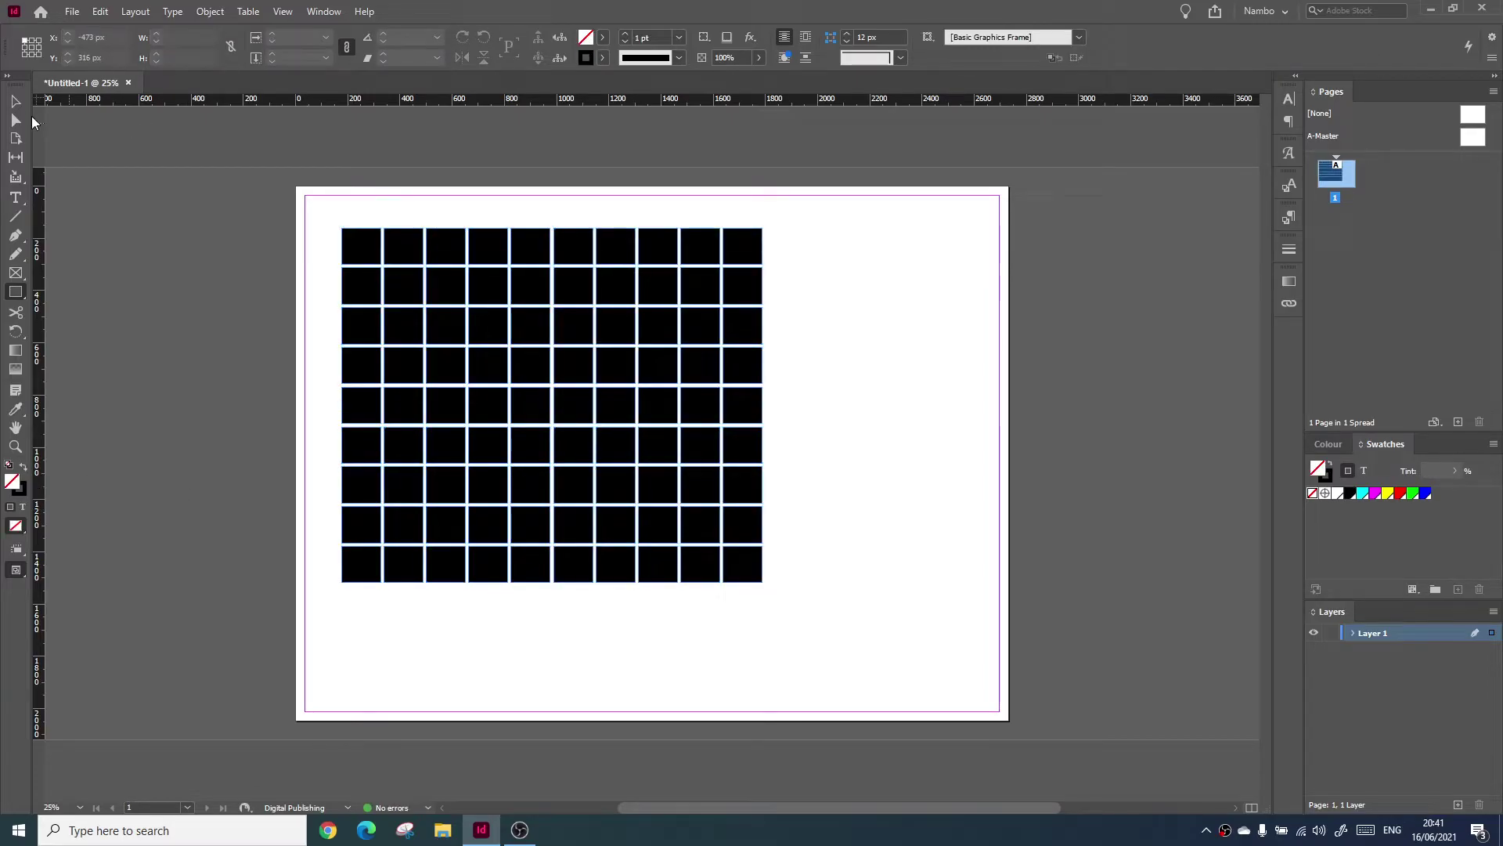
pyautogui.click(17, 104)
pyautogui.moveTo(726, 580); pyautogui.dragTo(800, 617)
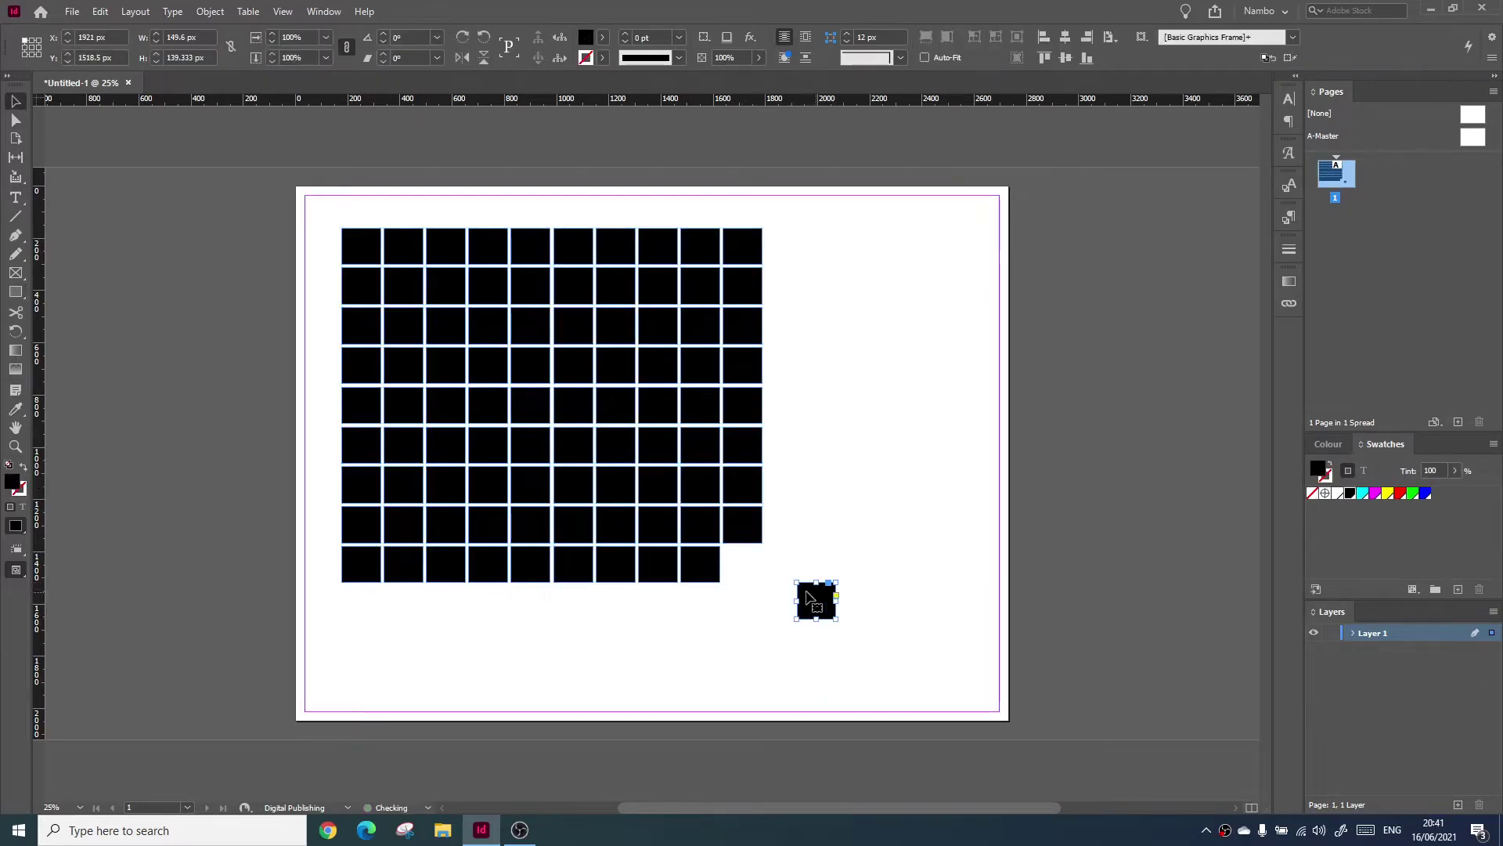
pyautogui.moveTo(728, 522); pyautogui.dragTo(841, 549)
pyautogui.moveTo(765, 470); pyautogui.dragTo(836, 448)
pyautogui.hotkey('ctrl', 'z')
pyautogui.hotkey('ctrl', 'z')
pyautogui.hotkey('ctrl', 'z')
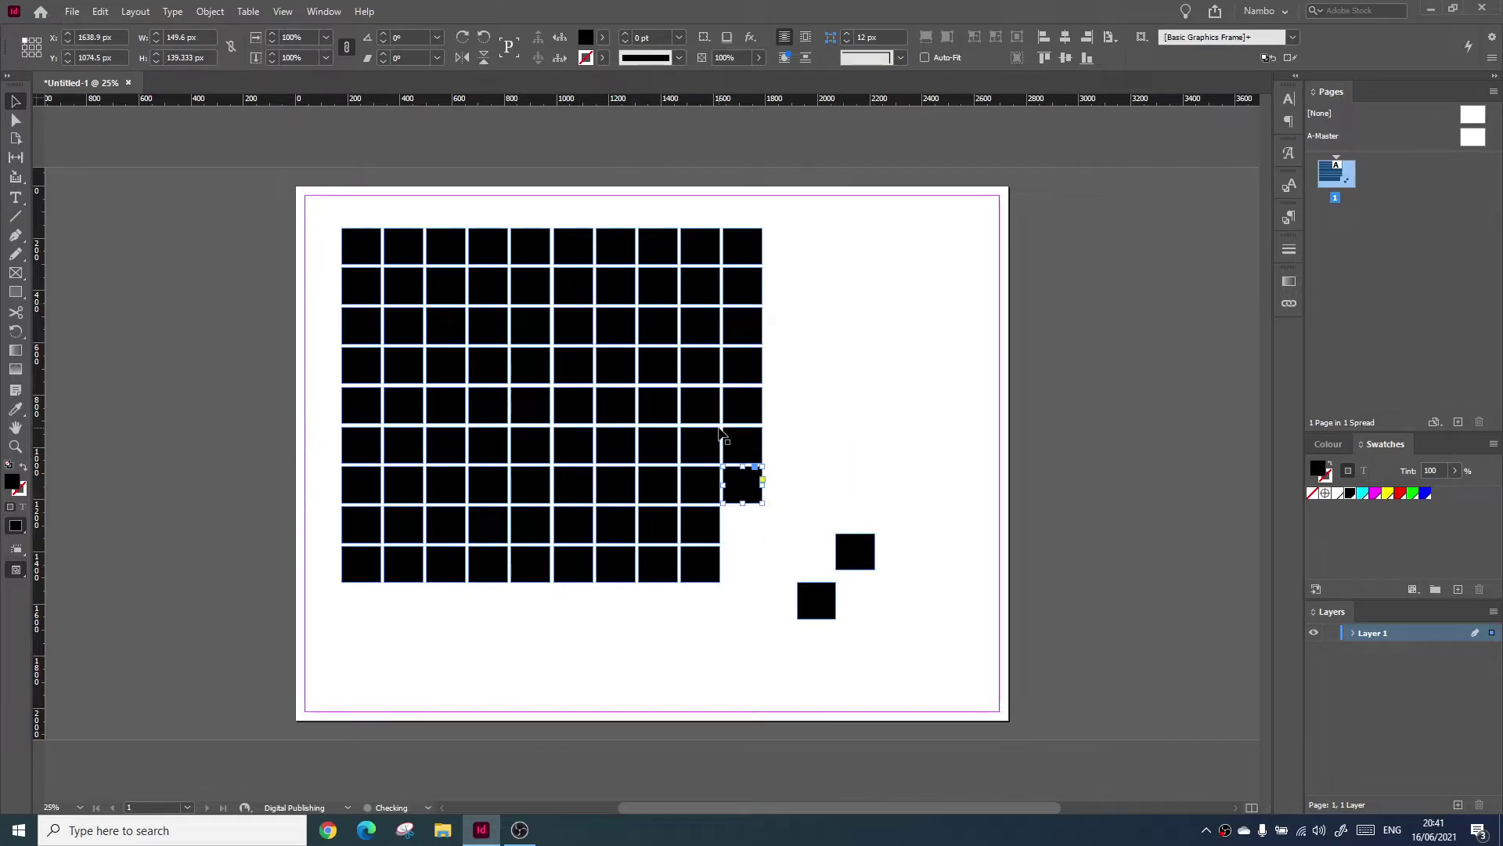
pyautogui.click(896, 638)
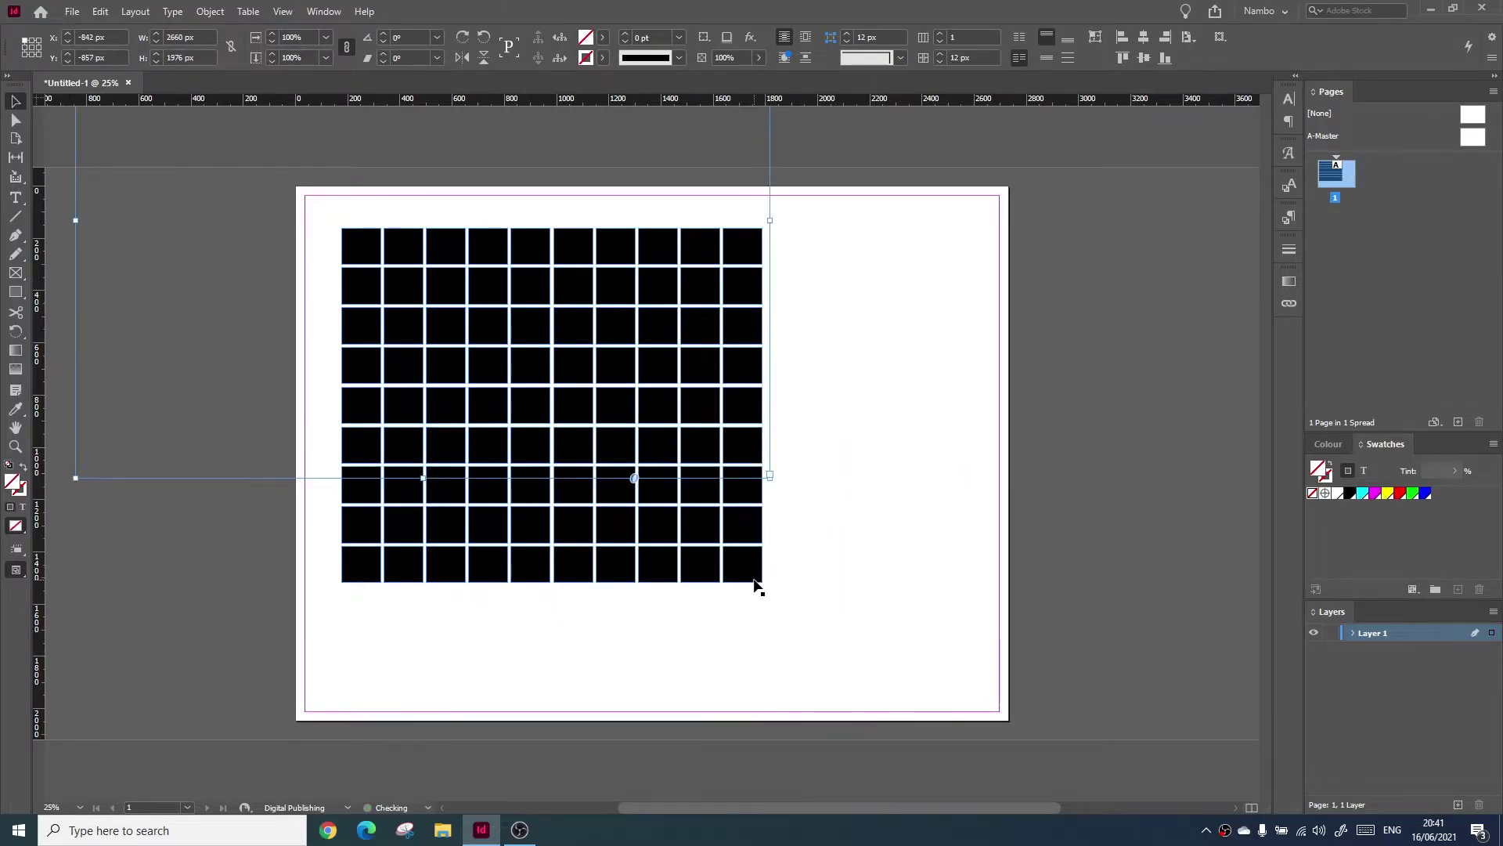
pyautogui.press('Delete')
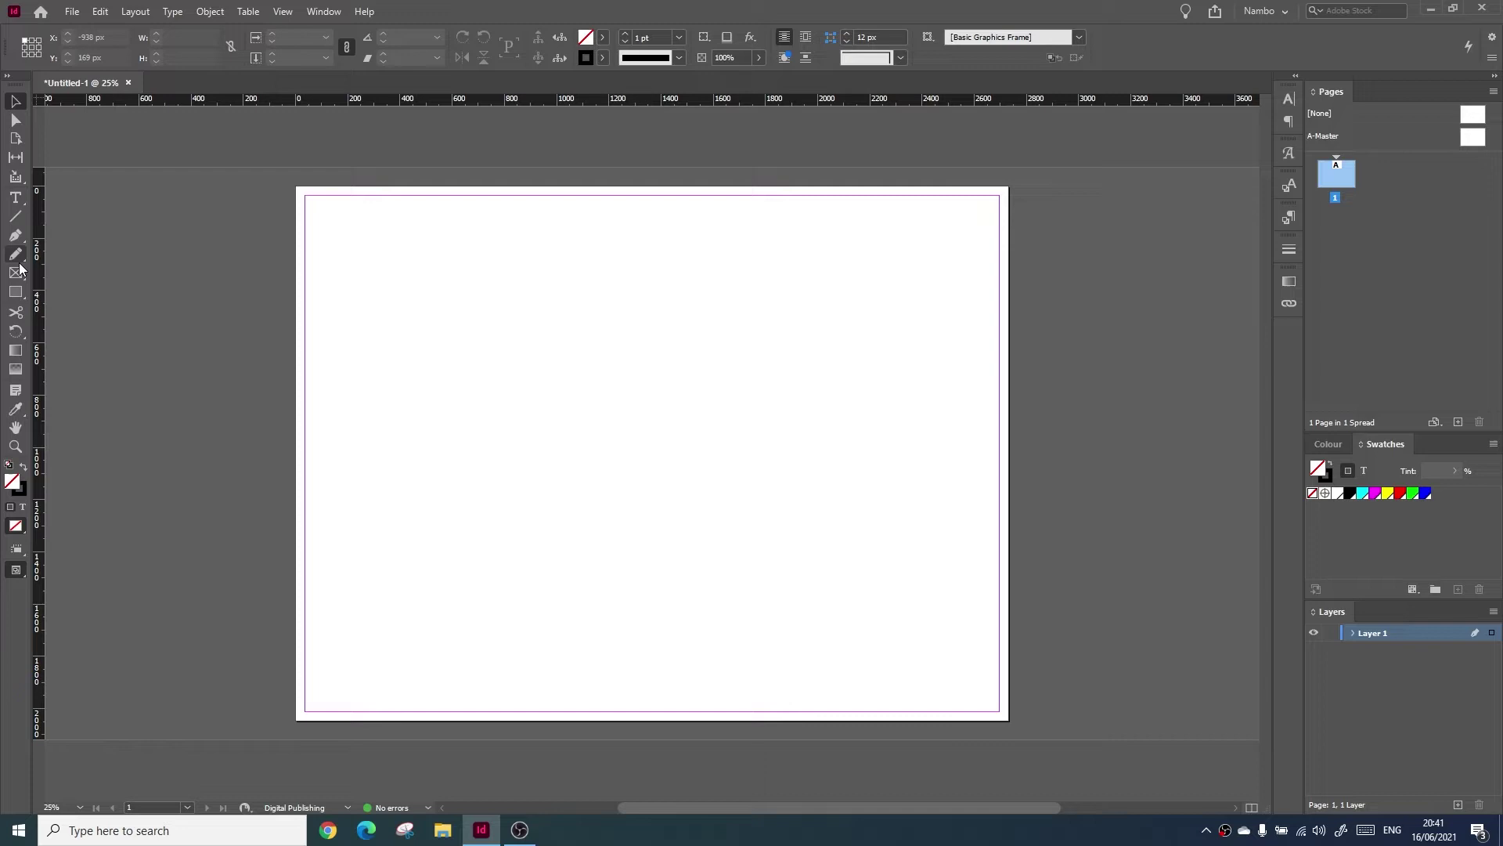
# Draw a 6x6 grid of ellipses with the Ellipse tool and arrow keys.
pyautogui.moveTo(16, 292); pyautogui.dragTo(90, 331)
pyautogui.click(90, 331)
pyautogui.moveTo(410, 258); pyautogui.dragTo(601, 467)
pyautogui.press('Right')
pyautogui.press('Right')
pyautogui.press('Right')
pyautogui.press('Right')
pyautogui.press('Up')
pyautogui.press('Up')
pyautogui.press('Up')
pyautogui.press('Up')
pyautogui.press('Up')
pyautogui.press('Right')
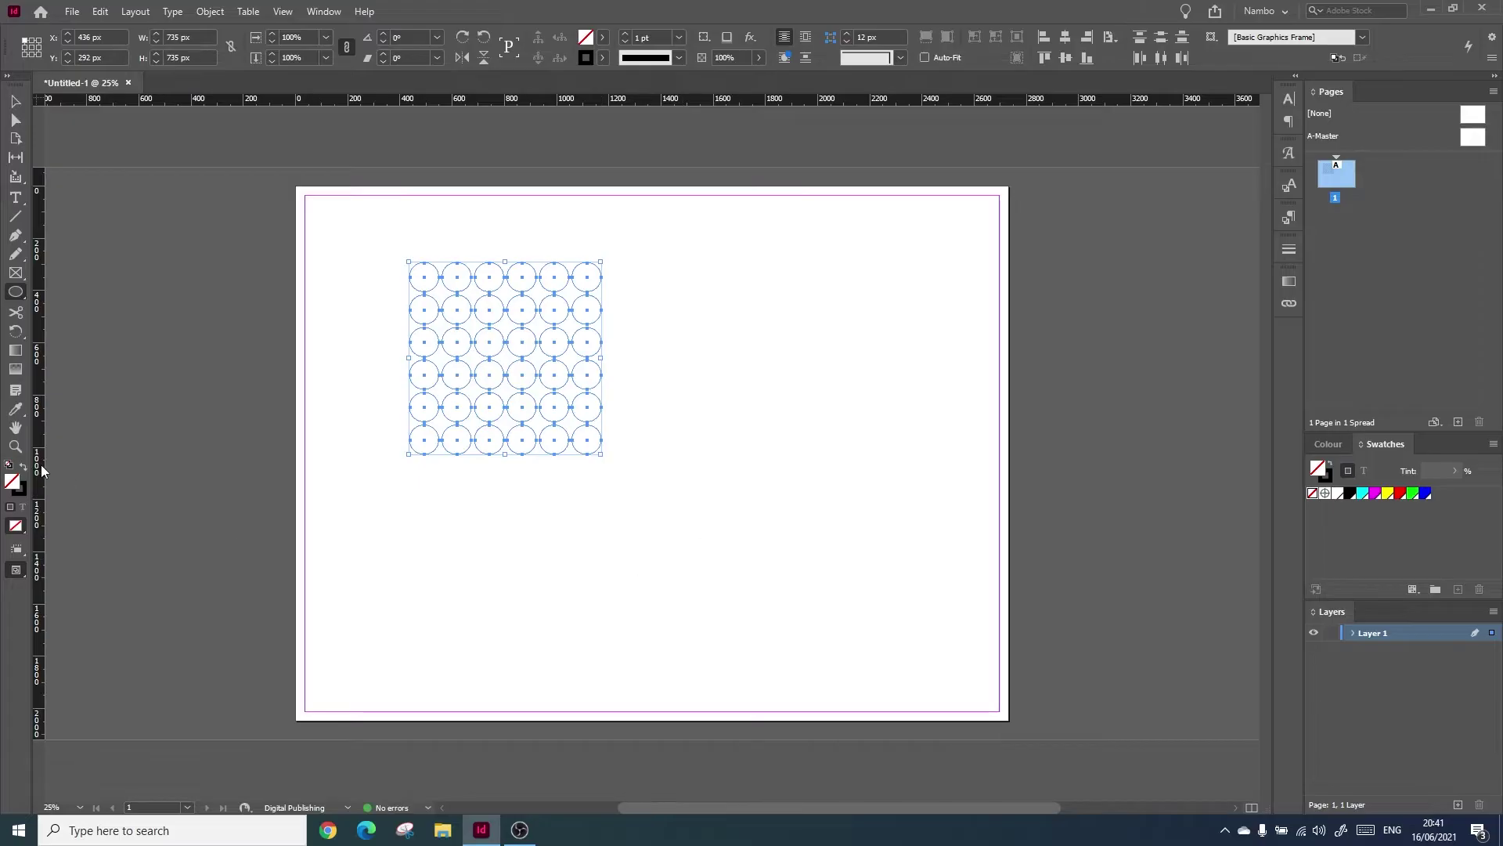
# Fill the circles solid black, then marquee-select and delete the whole circle grid.
pyautogui.click(24, 465)
pyautogui.click(15, 101)
pyautogui.click(665, 622)
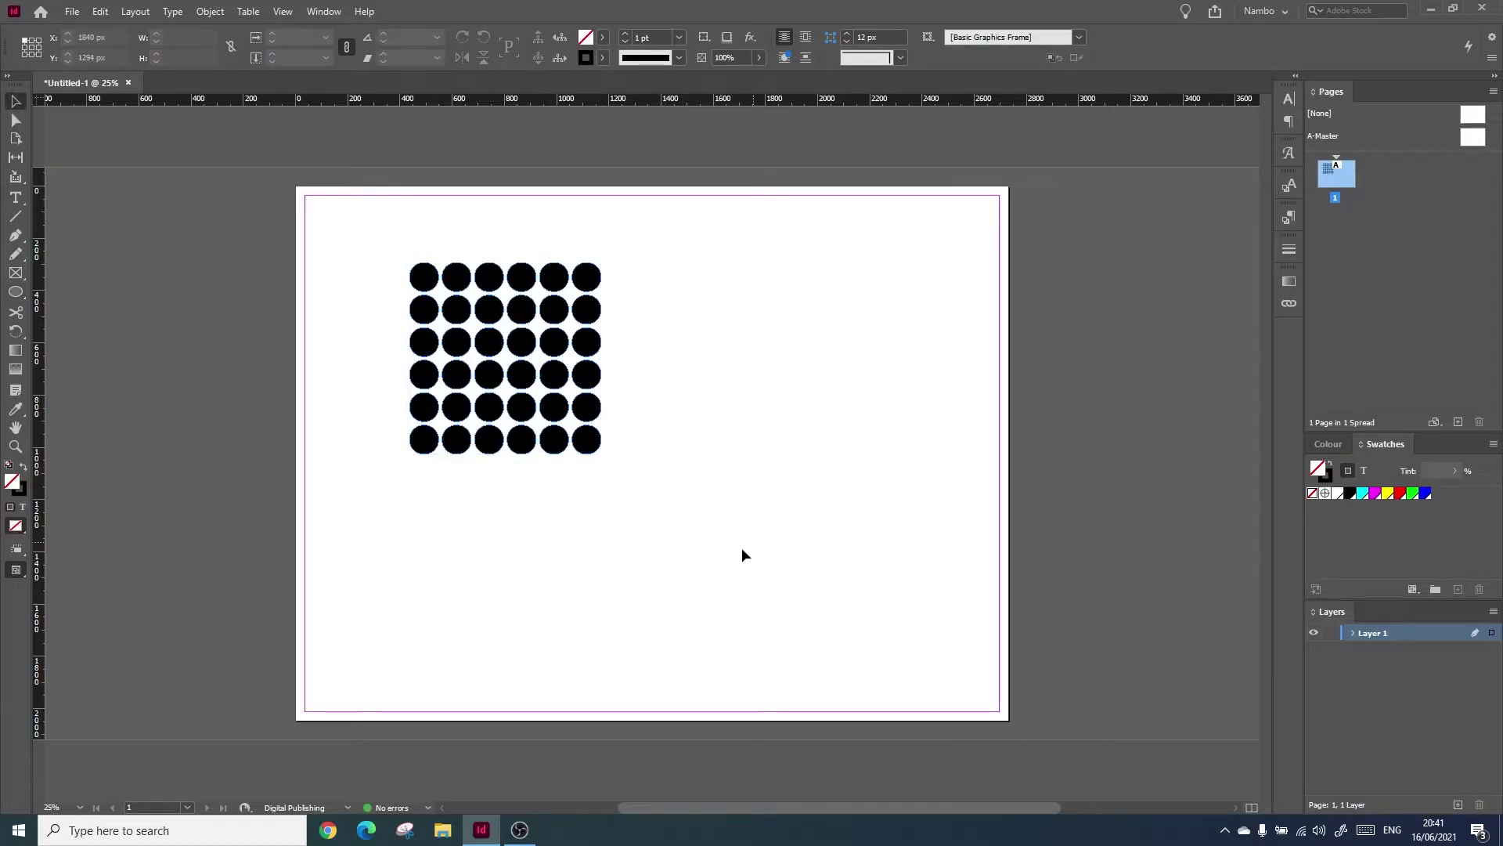
pyautogui.moveTo(713, 560); pyautogui.dragTo(298, 228)
pyautogui.press('Delete')
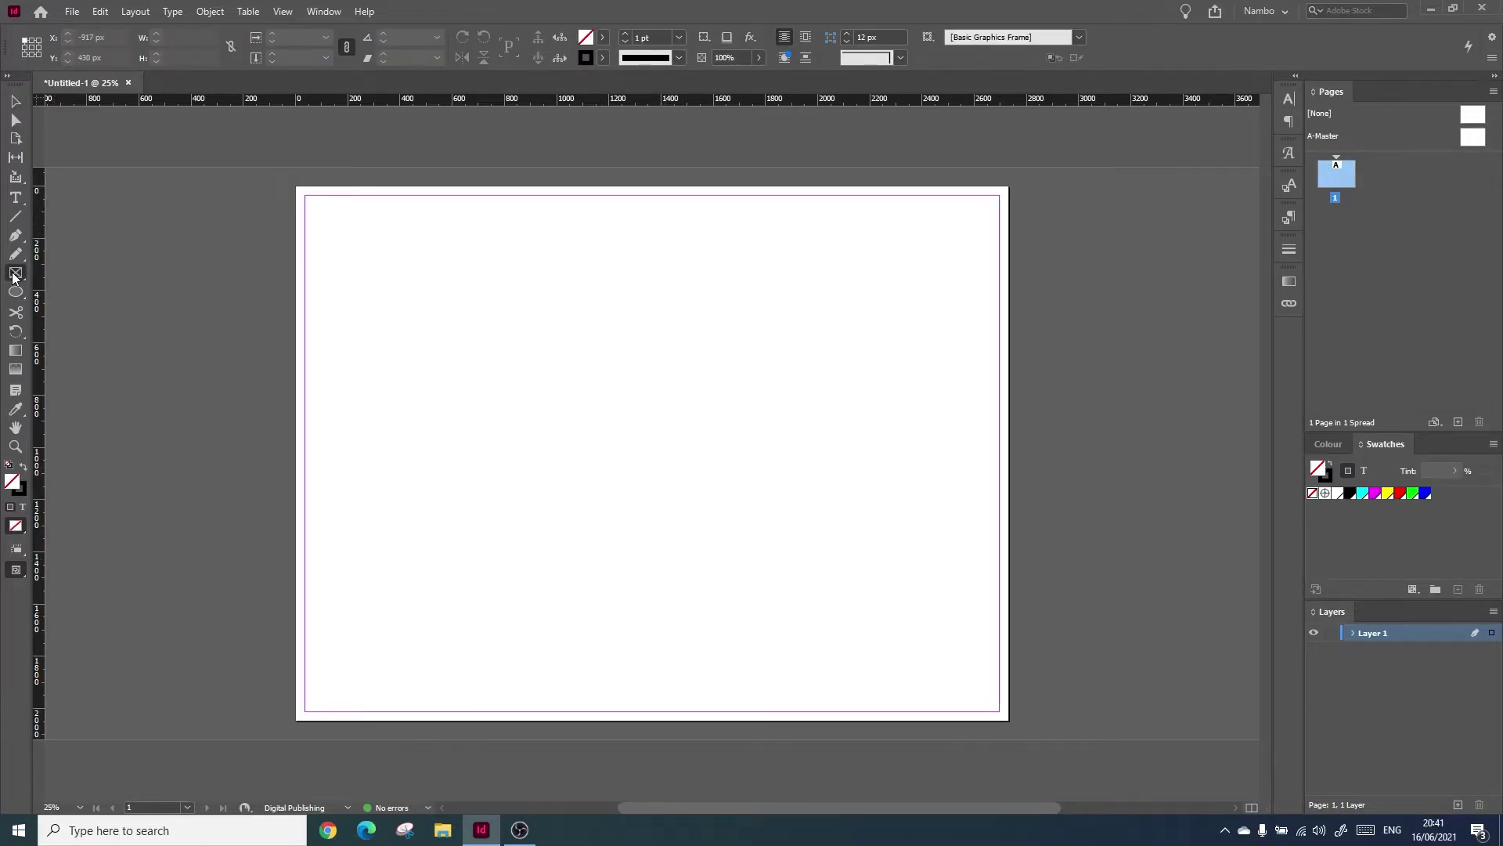
# Draw a 4x4 grid of ellipse frames on the page.
pyautogui.moveTo(16, 272); pyautogui.dragTo(61, 306)
pyautogui.moveTo(520, 293); pyautogui.dragTo(865, 574)
pyautogui.press('Right')
pyautogui.press('Right')
pyautogui.press('Right')
pyautogui.press('Up')
pyautogui.press('Up')
pyautogui.press('Up')
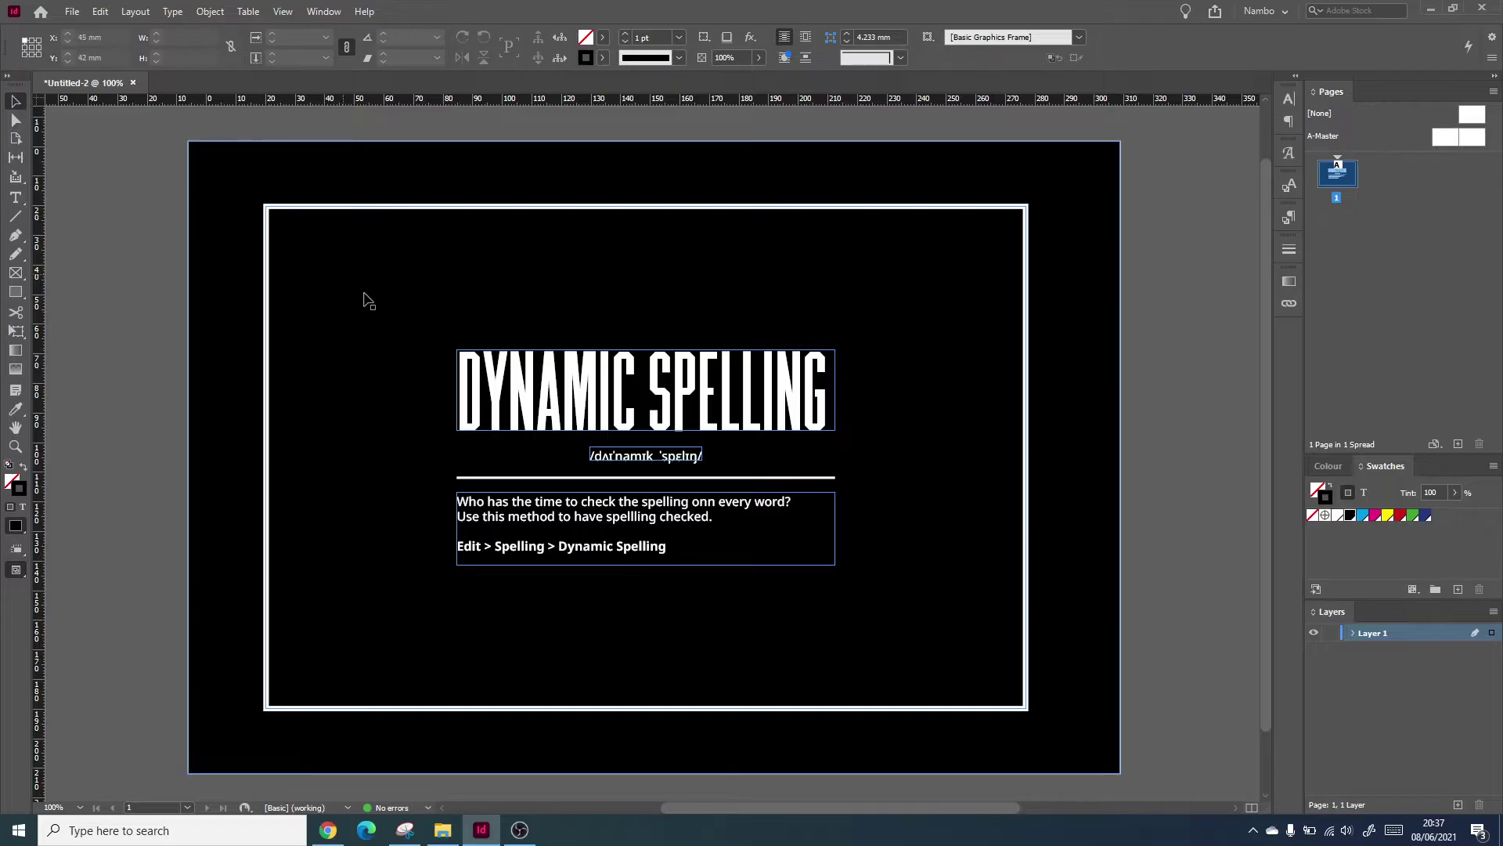
# Turn on Edit > Spelling > Dynamic Spelling.
pyautogui.click(105, 13)
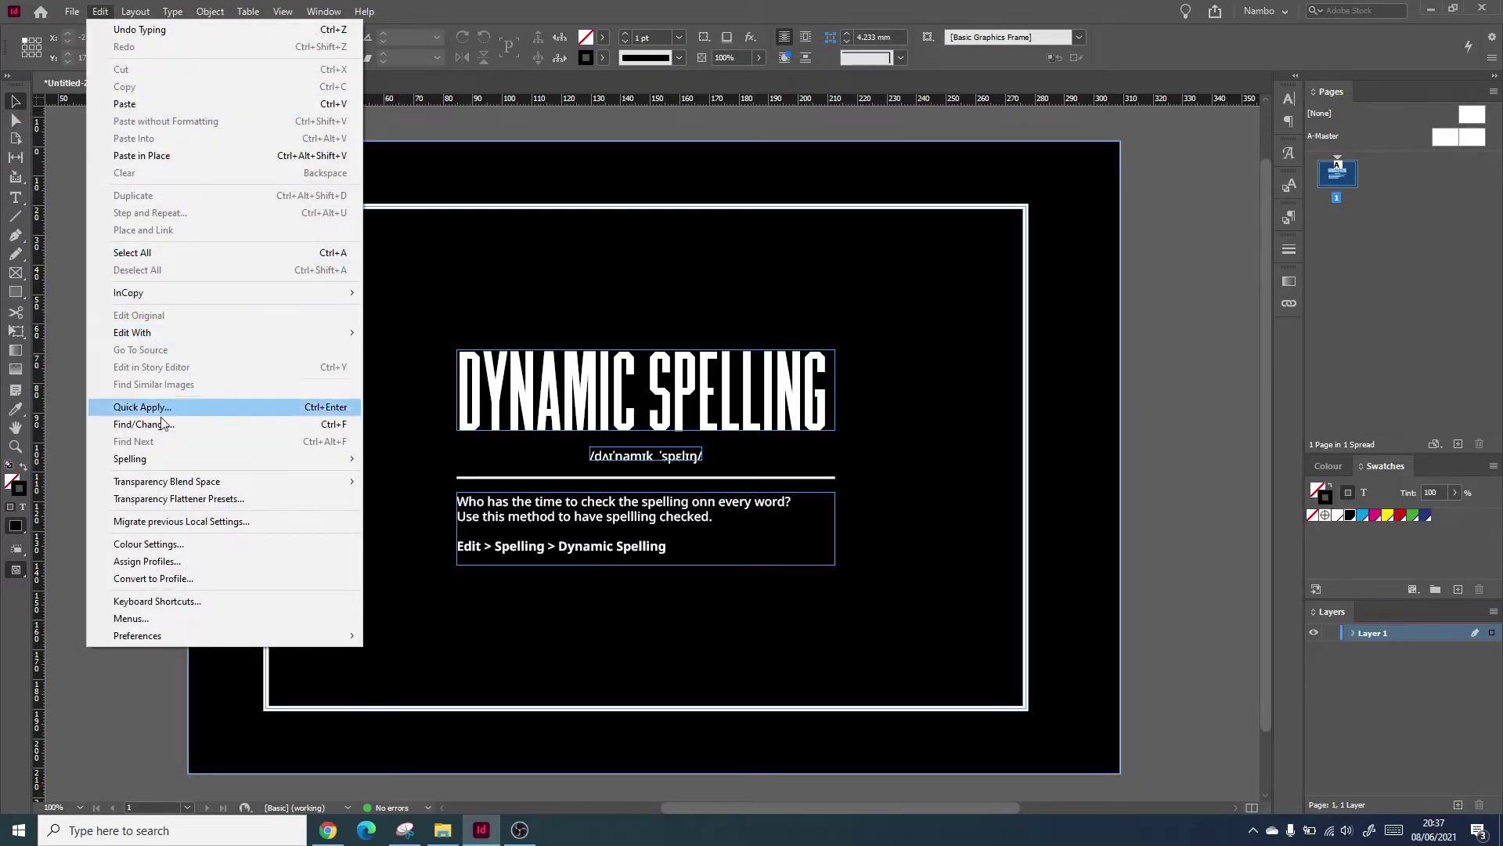
pyautogui.moveTo(184, 469)
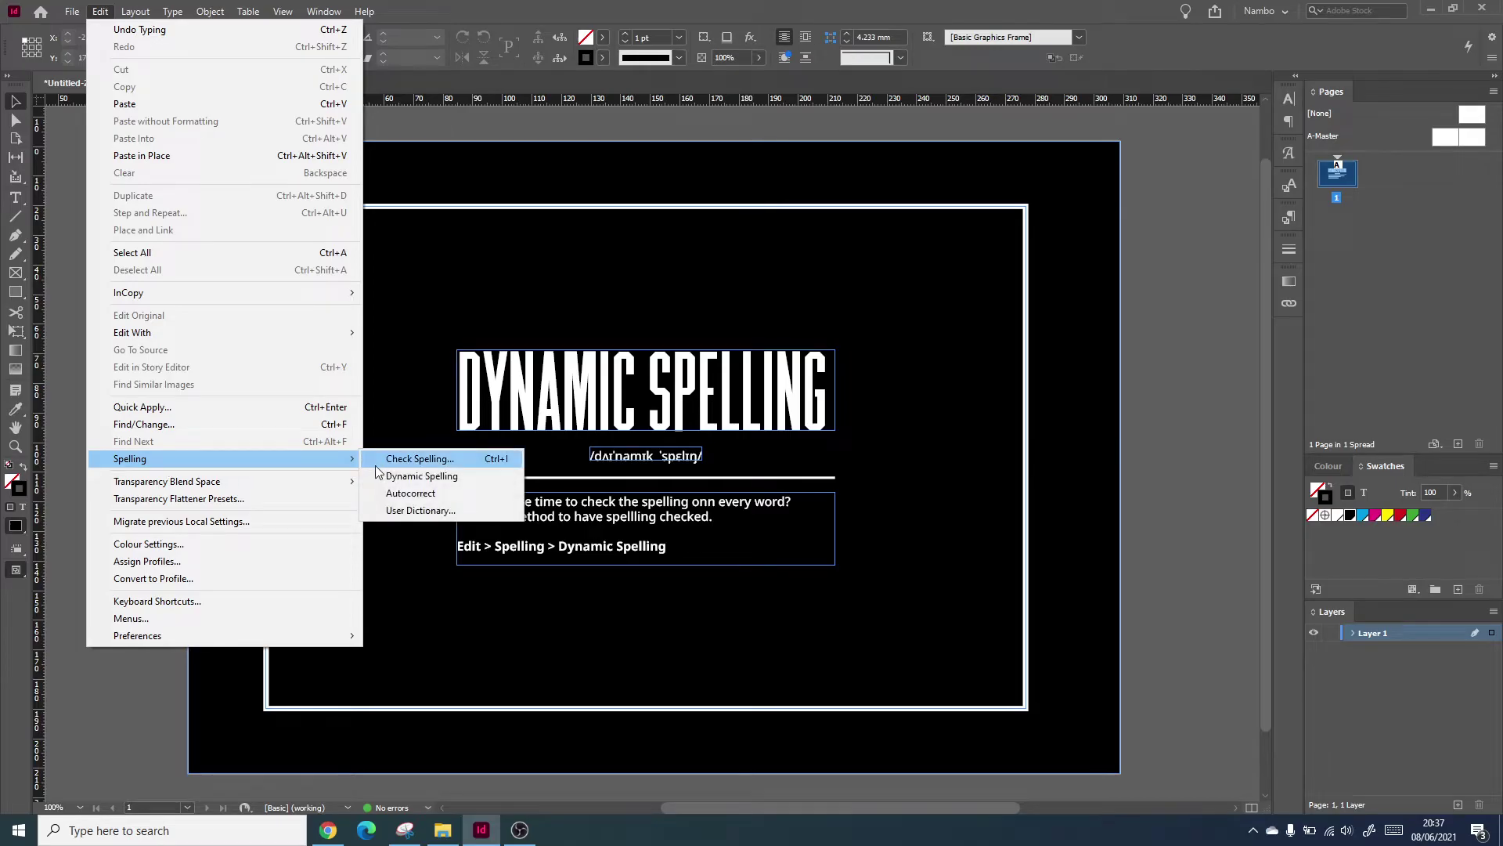
pyautogui.click(422, 476)
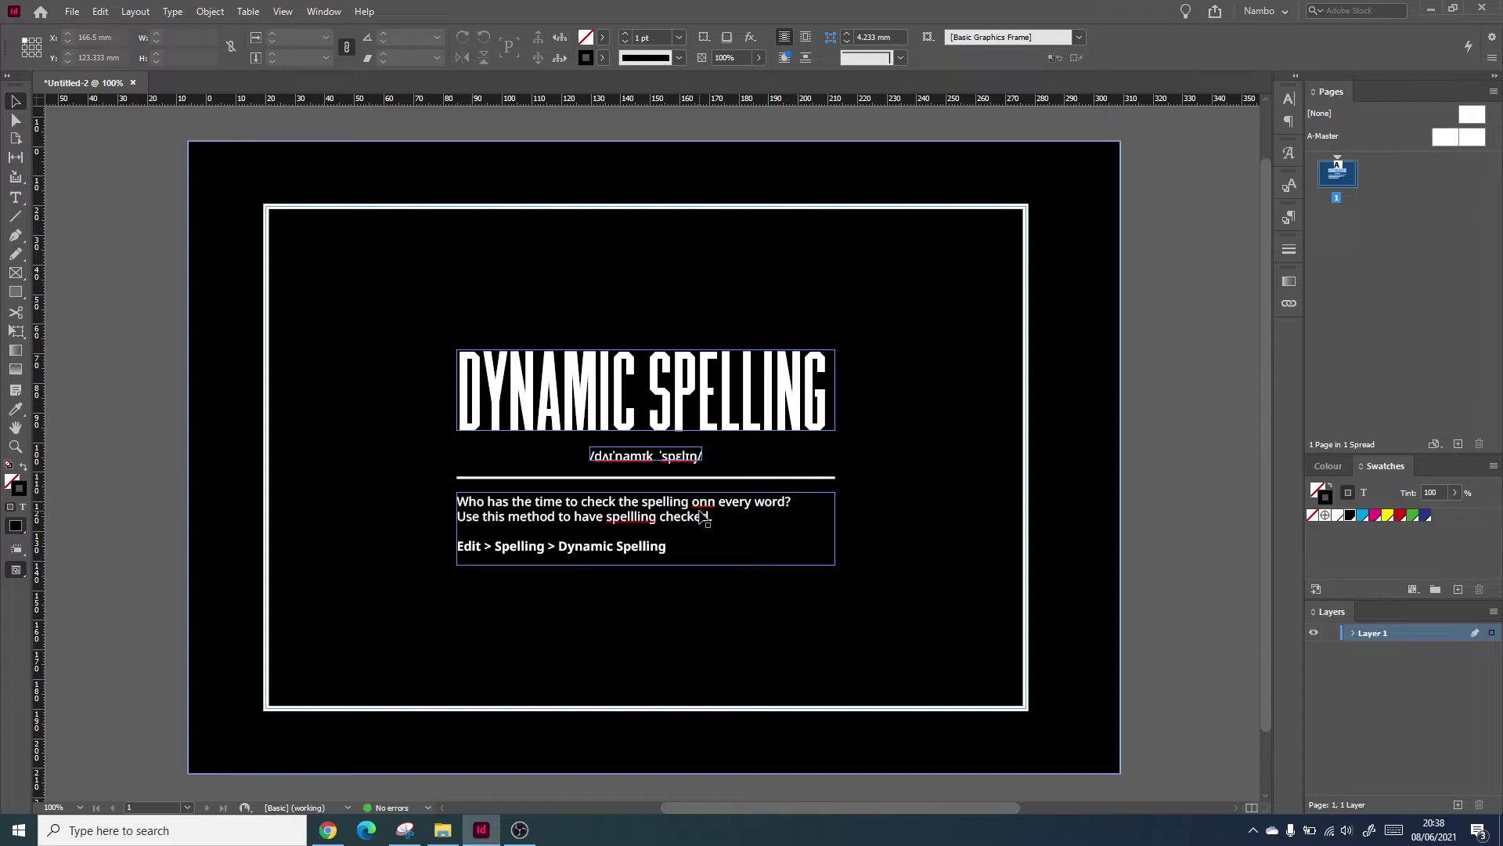
# With the Type tool, replace 'onn' with the suggested 'on', then deselect the text frame.
pyautogui.press('t')
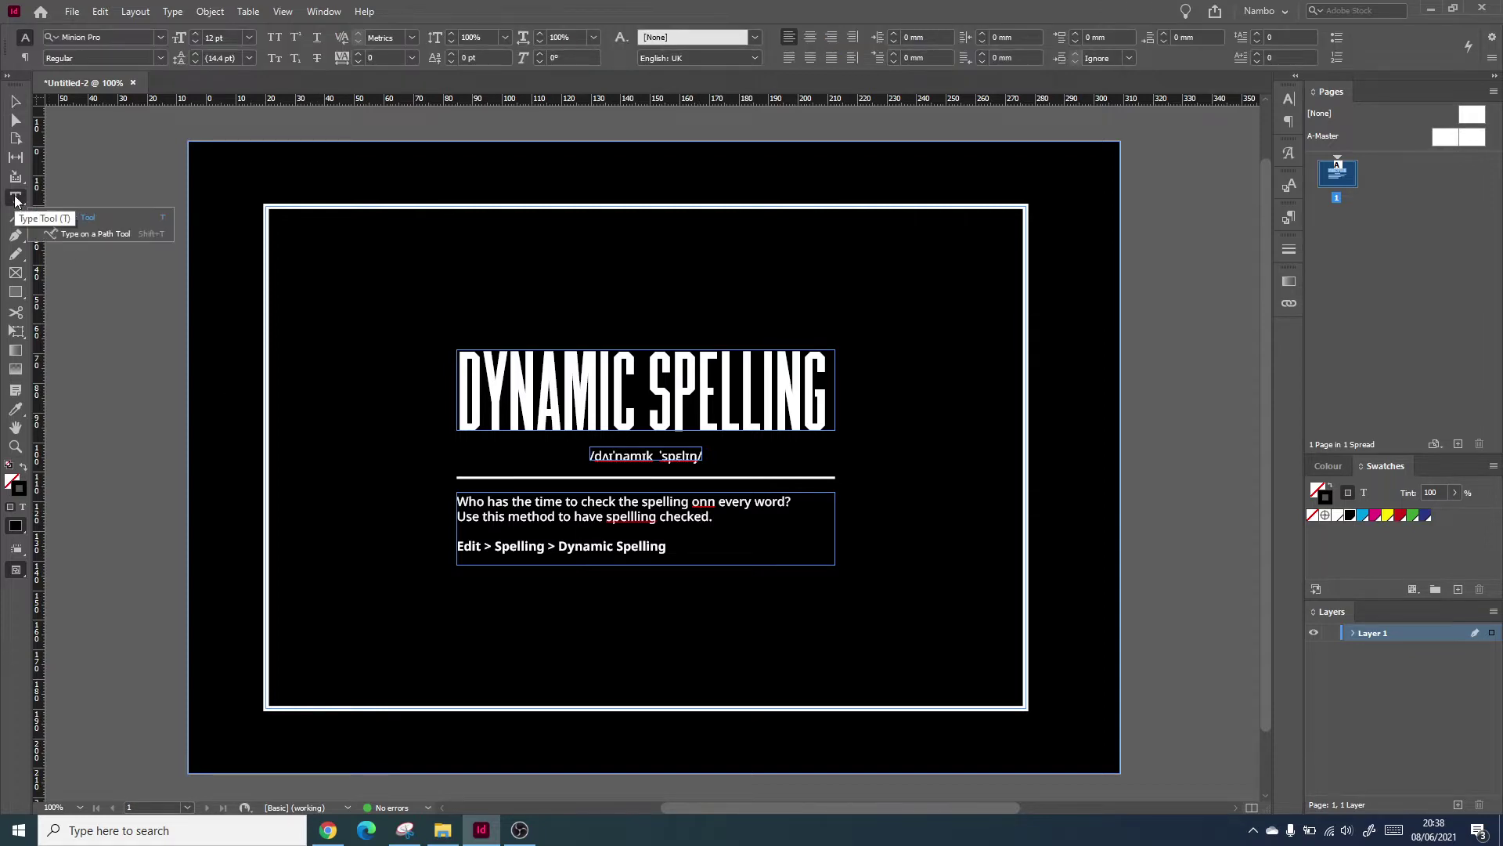
pyautogui.click(709, 505)
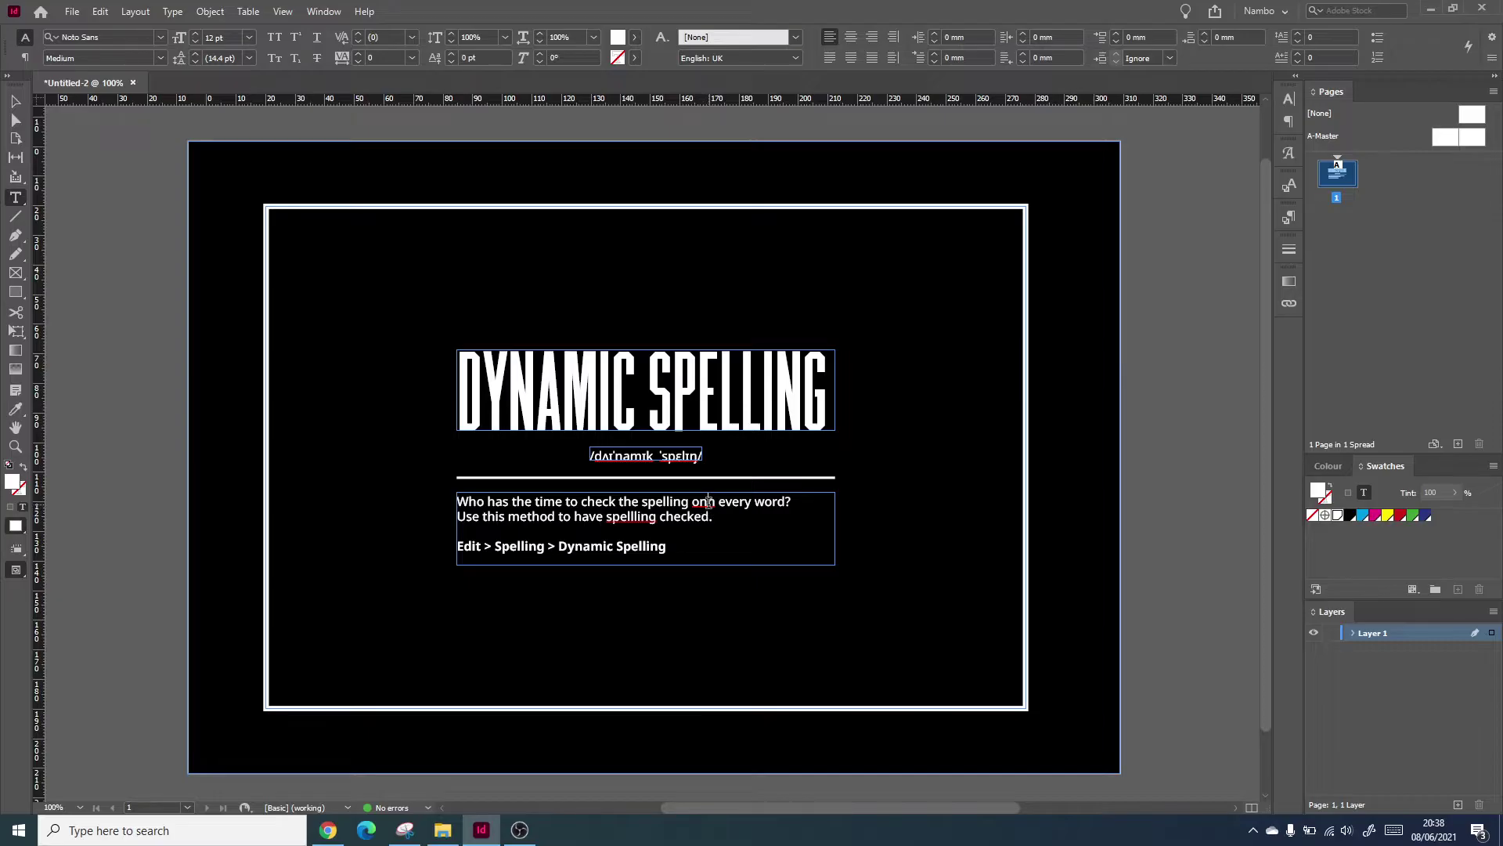
pyautogui.rightClick(708, 502)
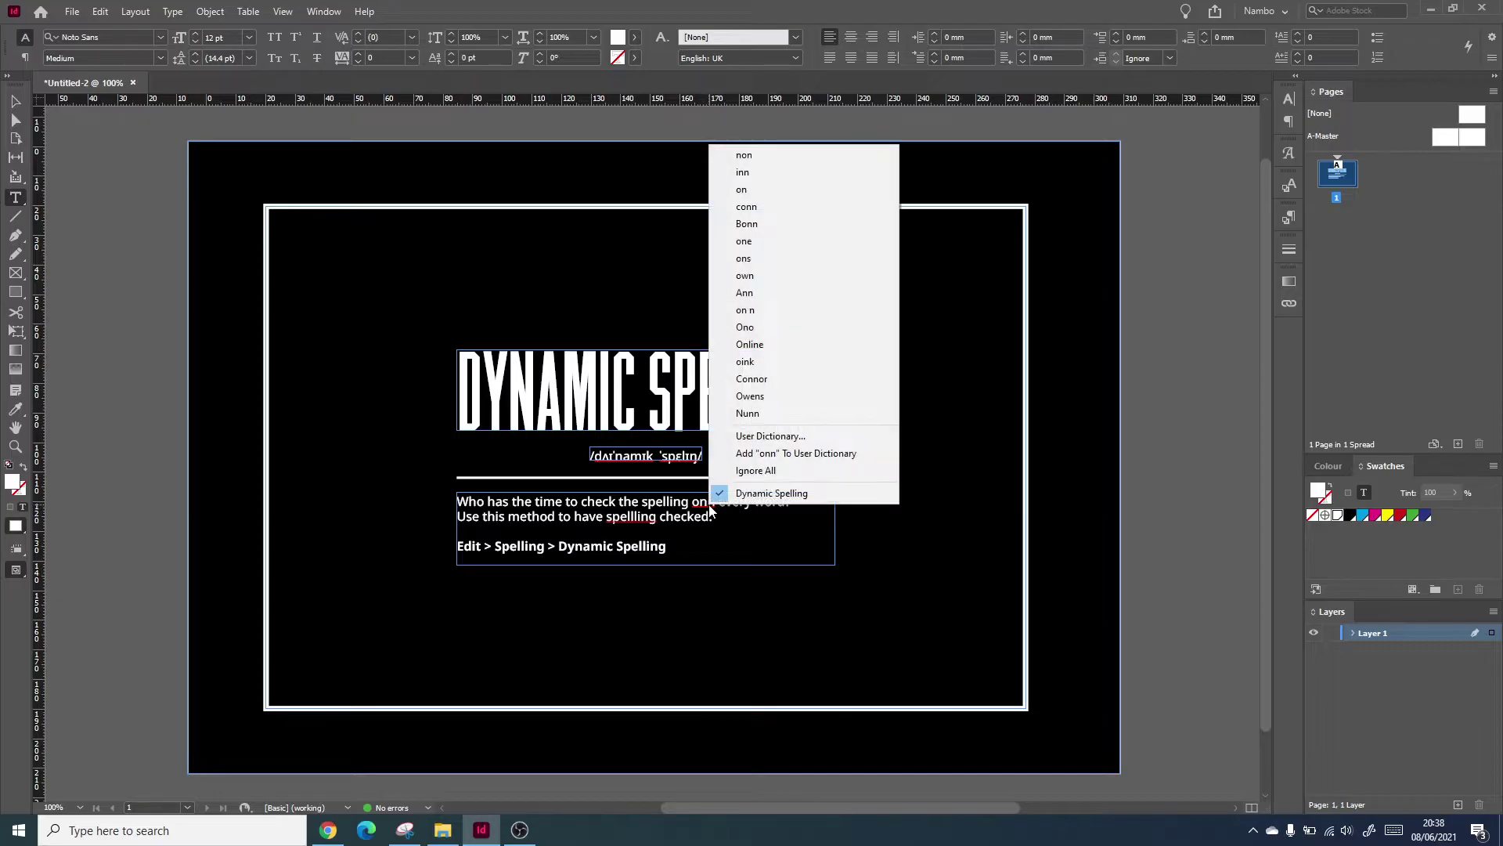
pyautogui.click(775, 190)
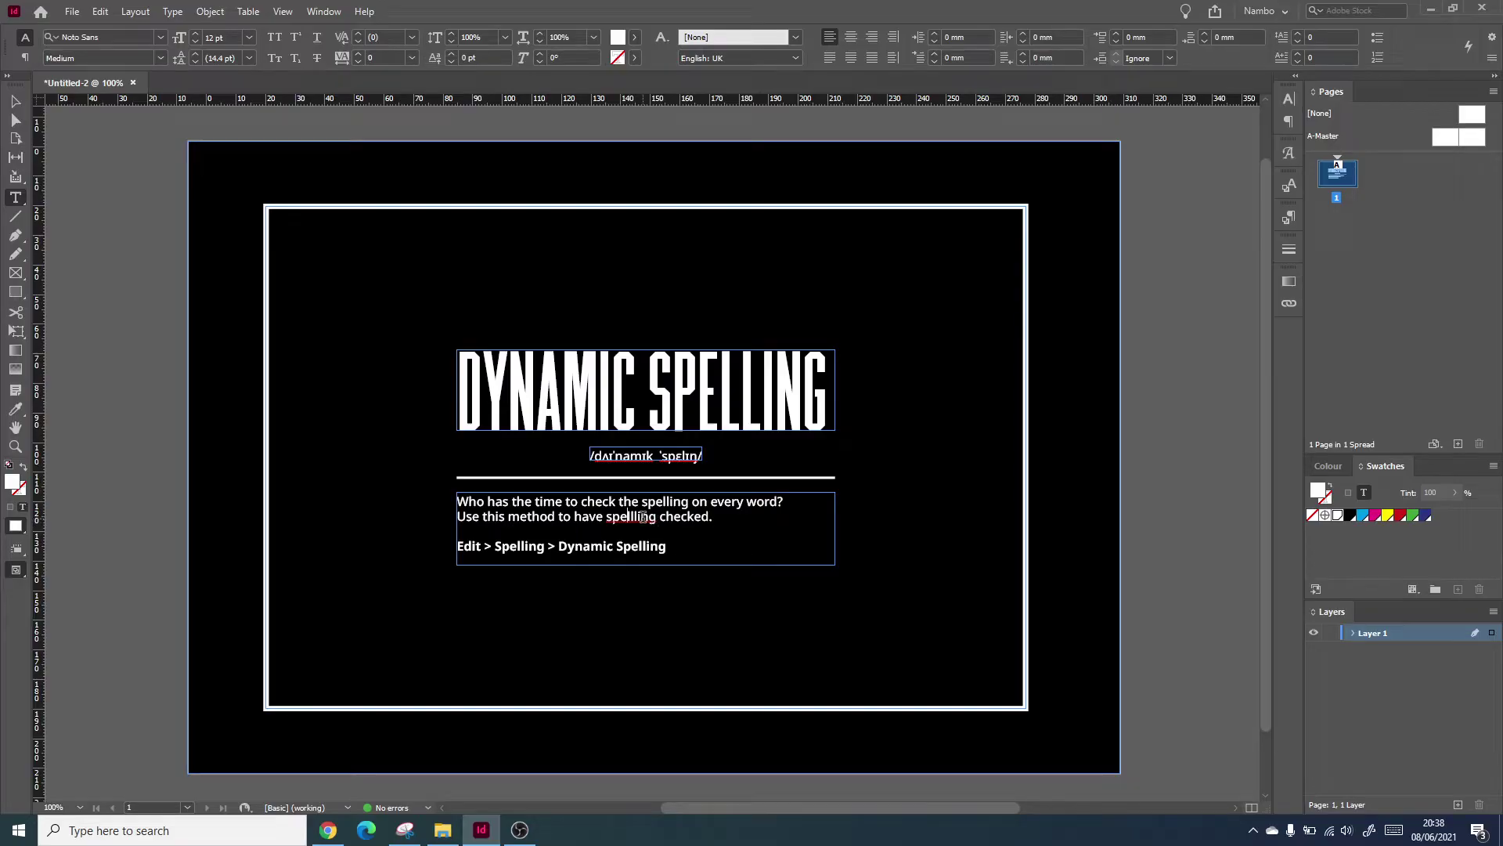
pyautogui.rightClick(642, 517)
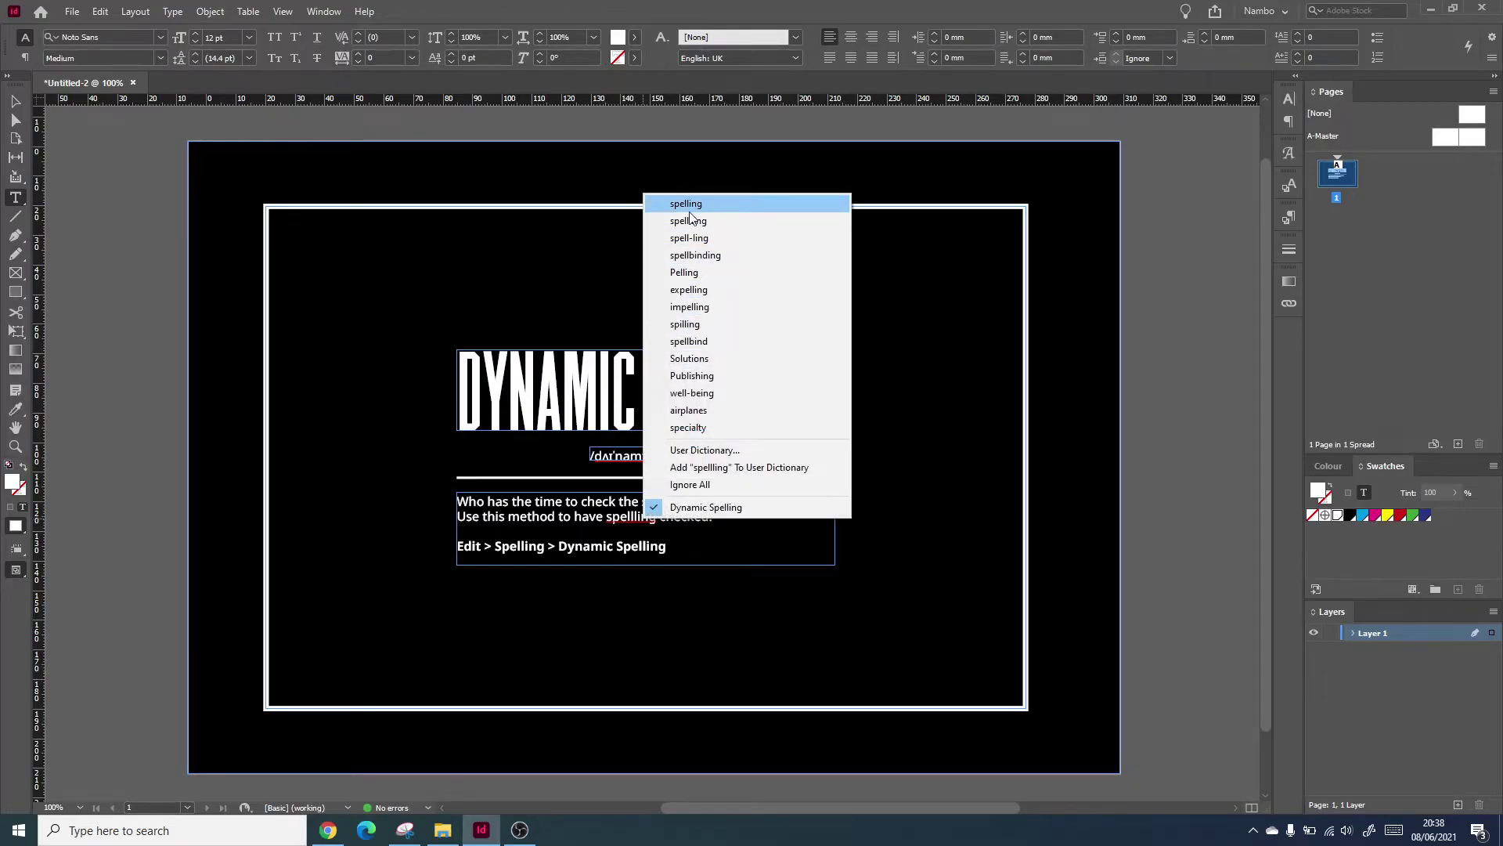
pyautogui.click(18, 101)
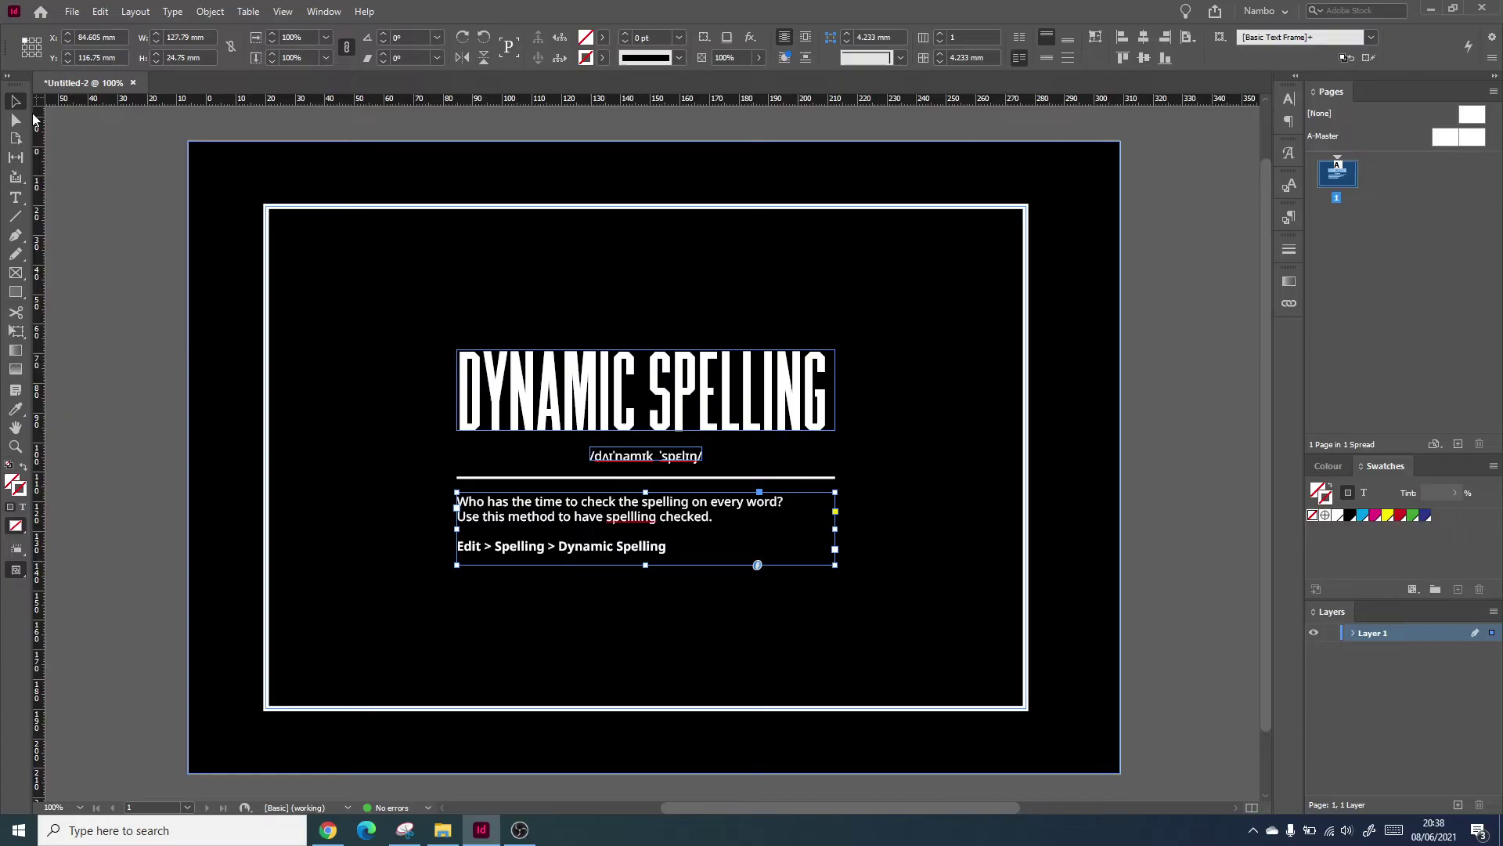
pyautogui.hotkey('ctrl', 'shift', 'a')
# Start Edit > Spelling > Check Spelling on the document.
pyautogui.click(135, 11)
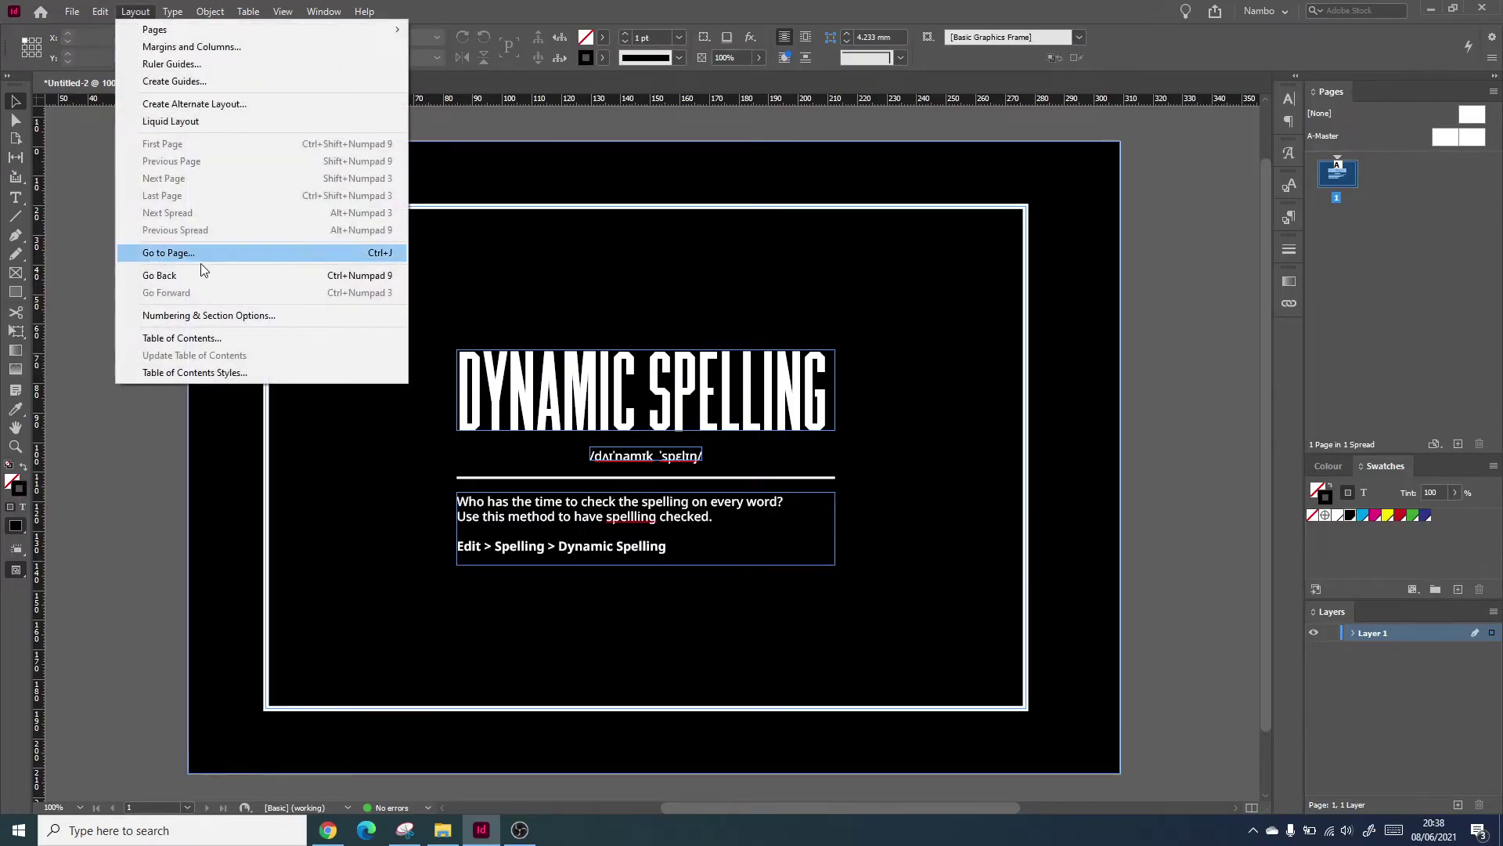
pyautogui.click(101, 11)
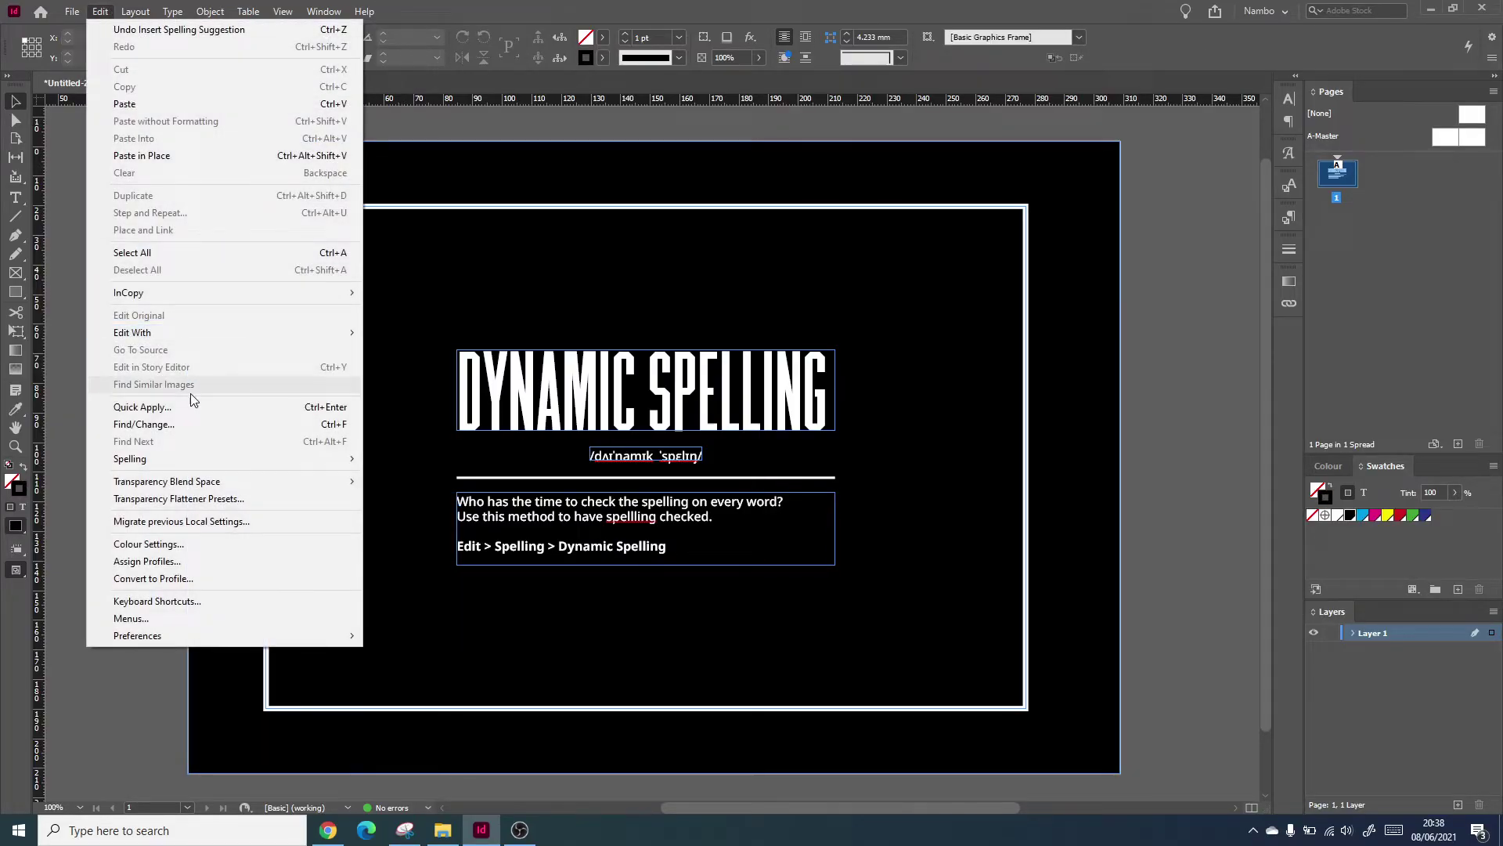
pyautogui.moveTo(195, 462)
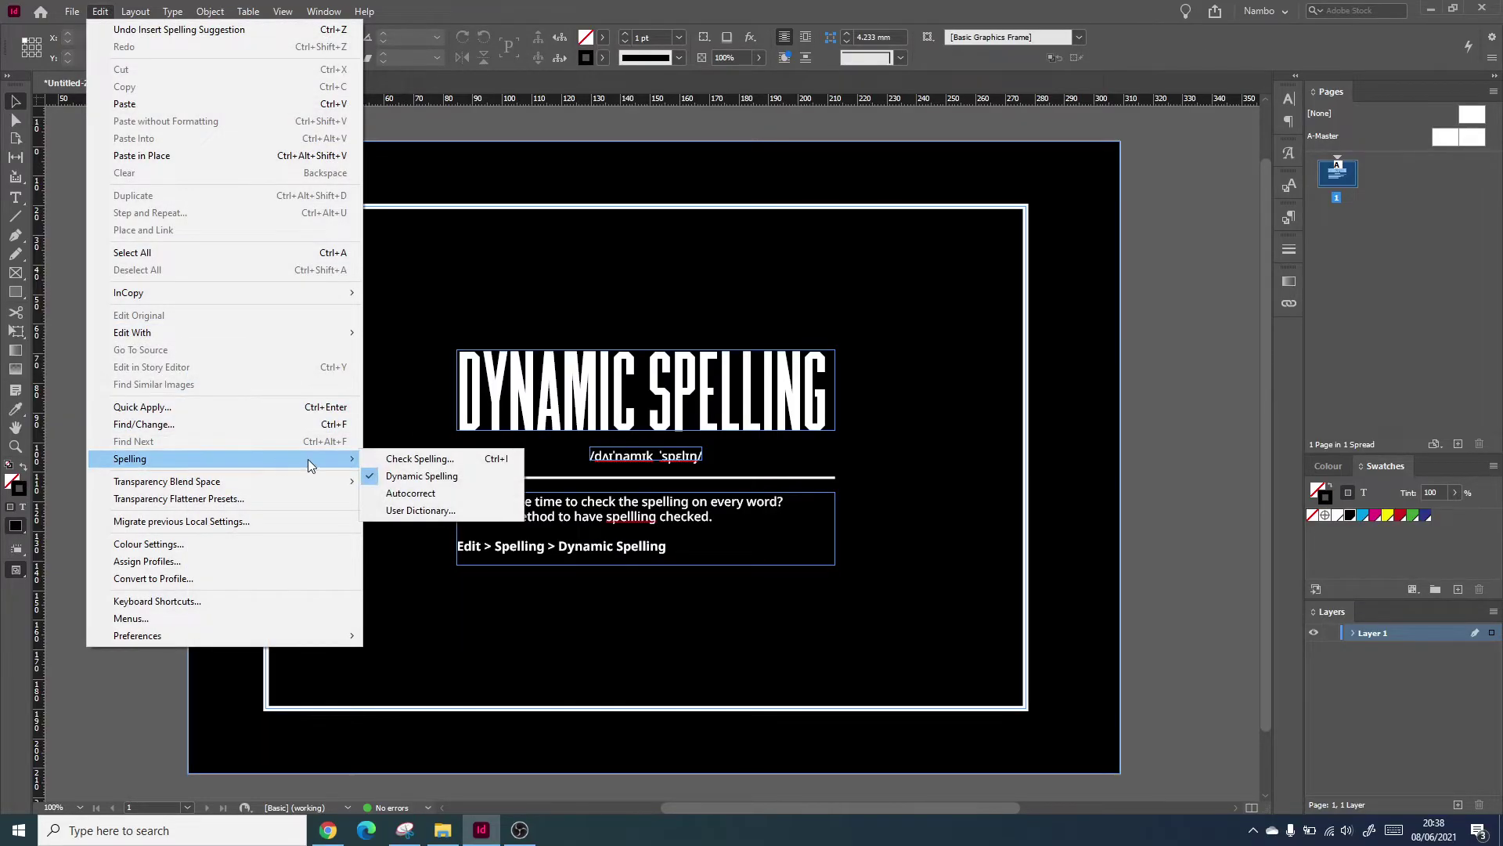
pyautogui.click(421, 459)
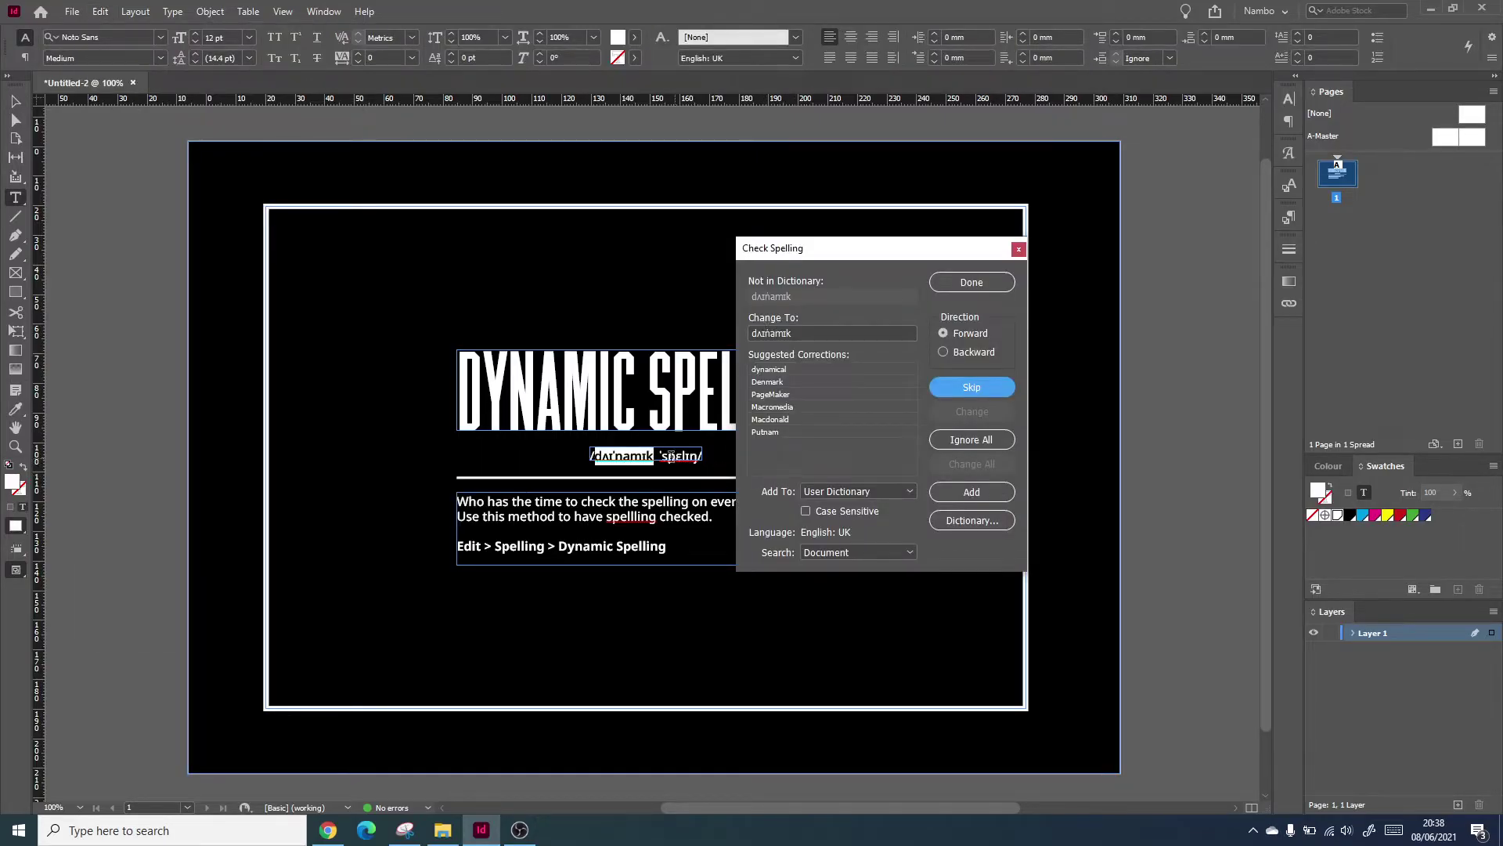
# Add both phonetic words to the dictionary and change 'spellling' to 'spelling'.
pyautogui.click(962, 495)
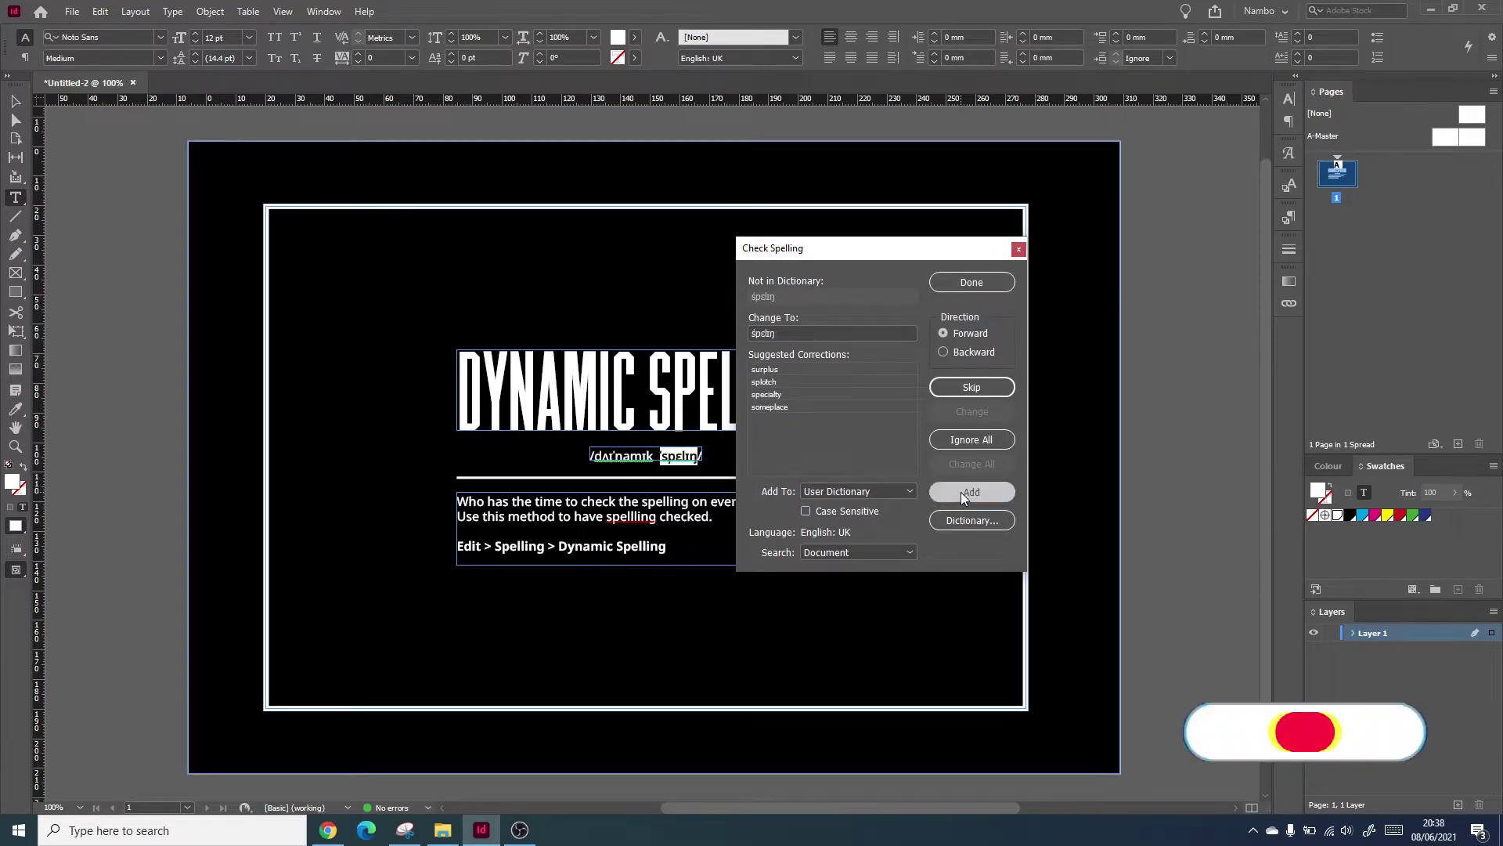
pyautogui.click(960, 491)
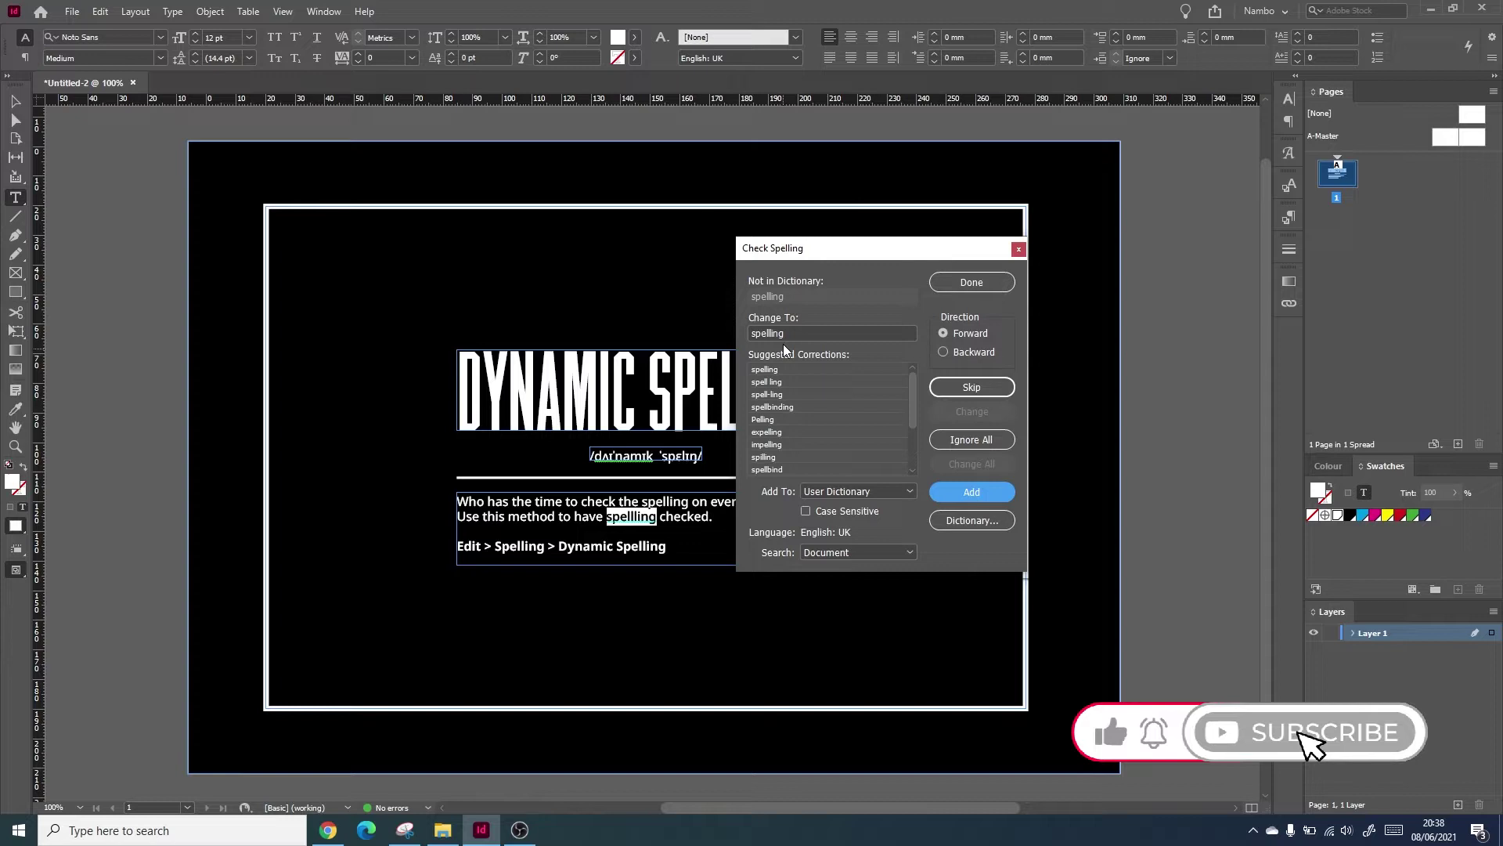
pyautogui.click(783, 370)
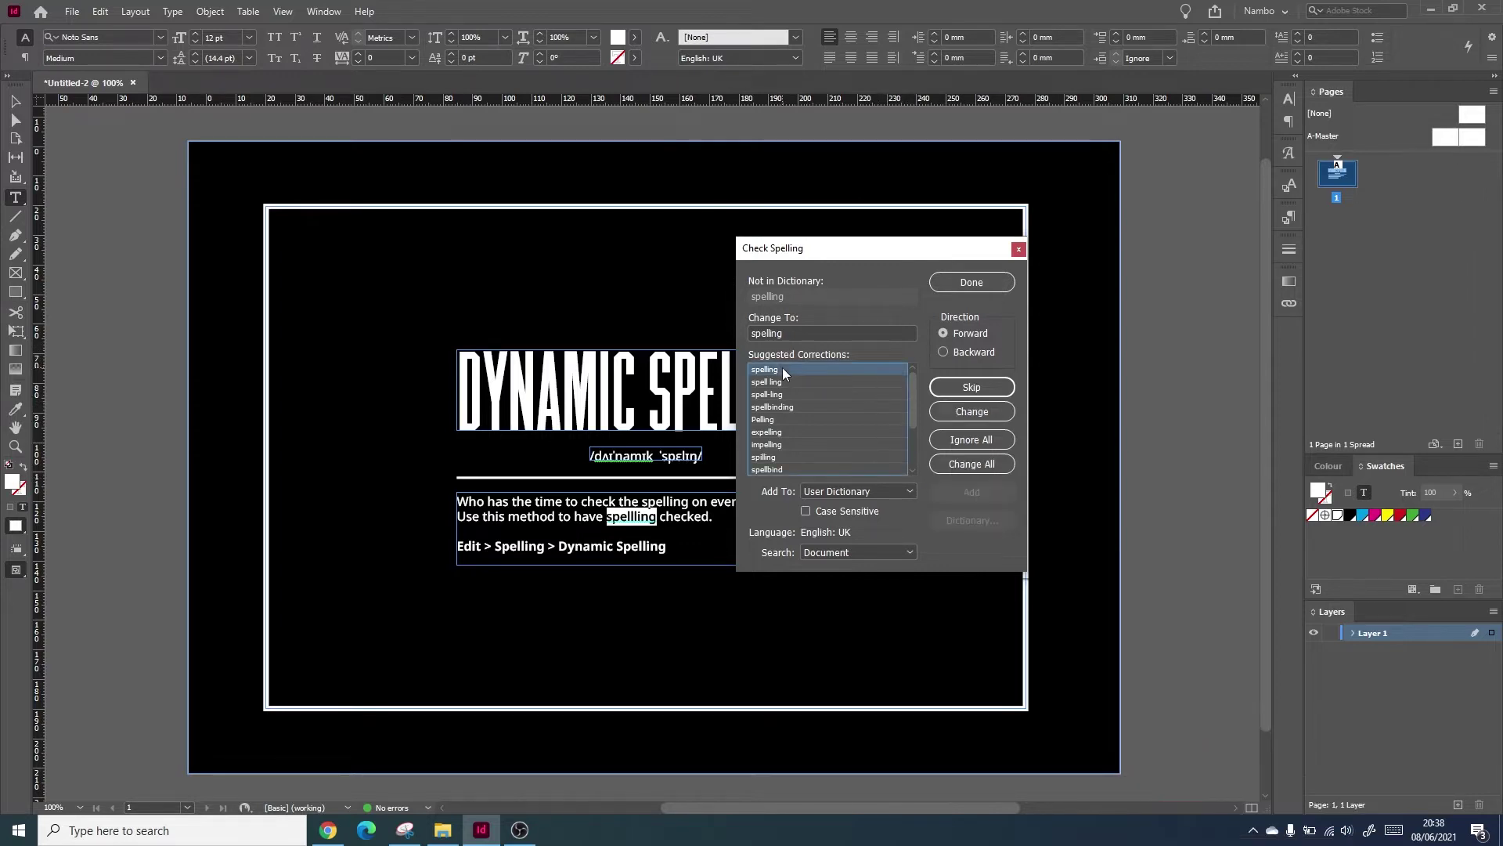
pyautogui.click(985, 411)
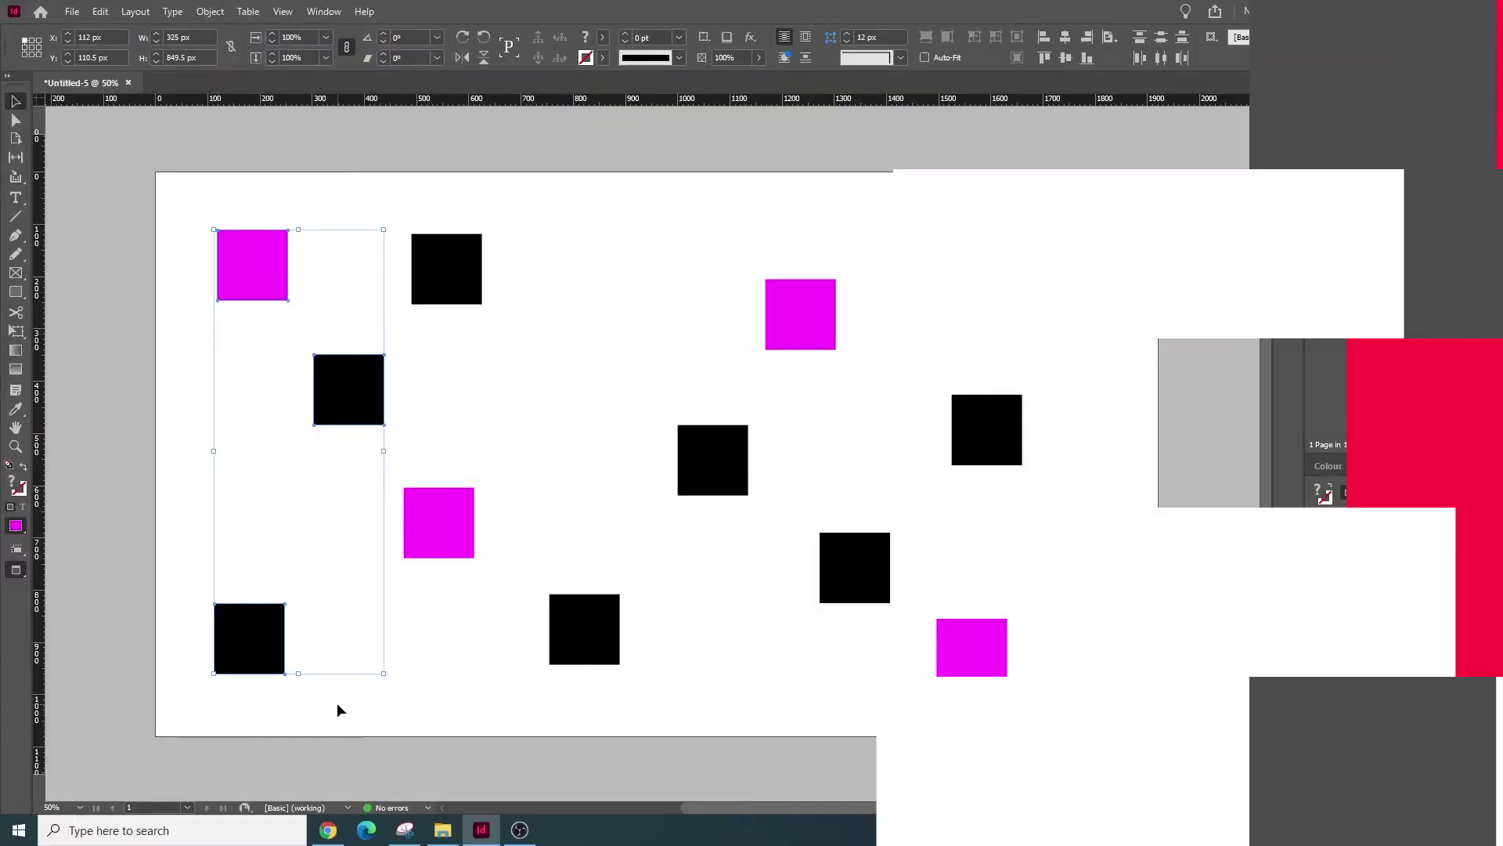
# Open the Pathfinder/Align panel beside the page and set it to Align To Selection.
pyautogui.click(332, 14)
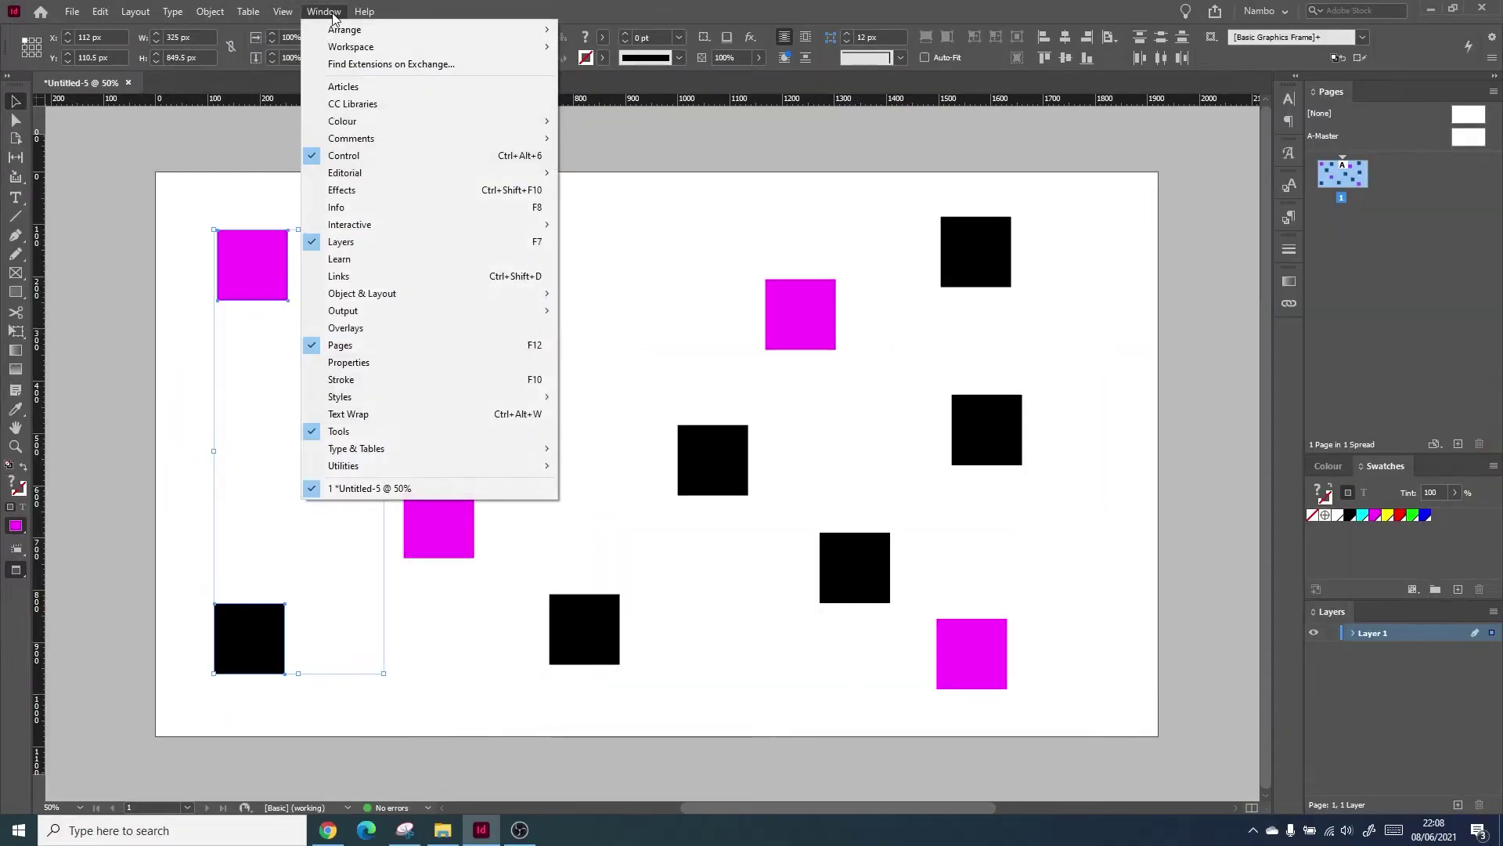
pyautogui.moveTo(385, 294)
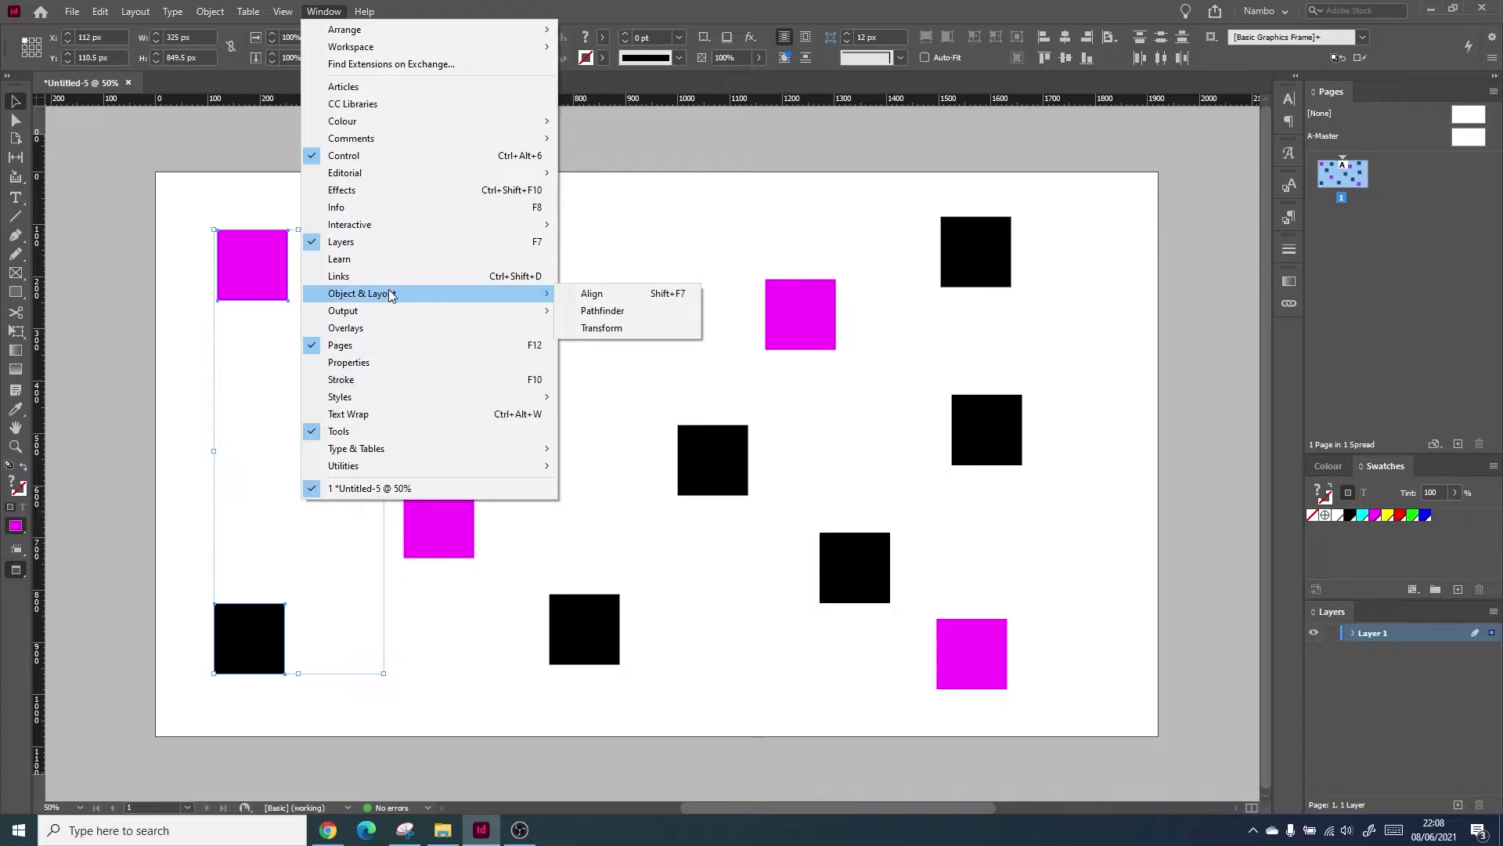
pyautogui.click(602, 311)
pyautogui.moveTo(931, 133); pyautogui.dragTo(1207, 316)
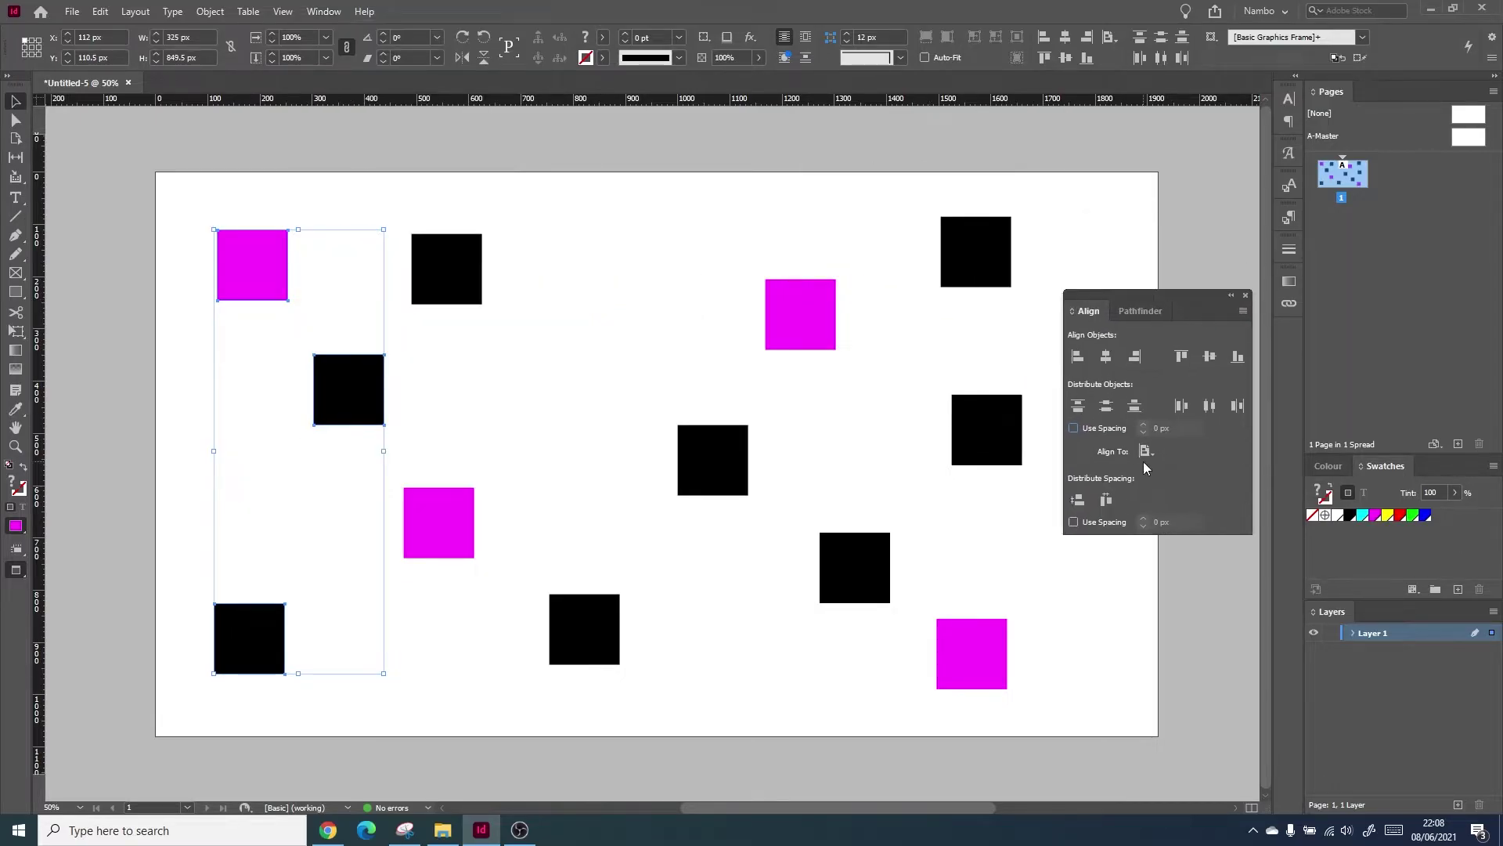
pyautogui.click(1146, 451)
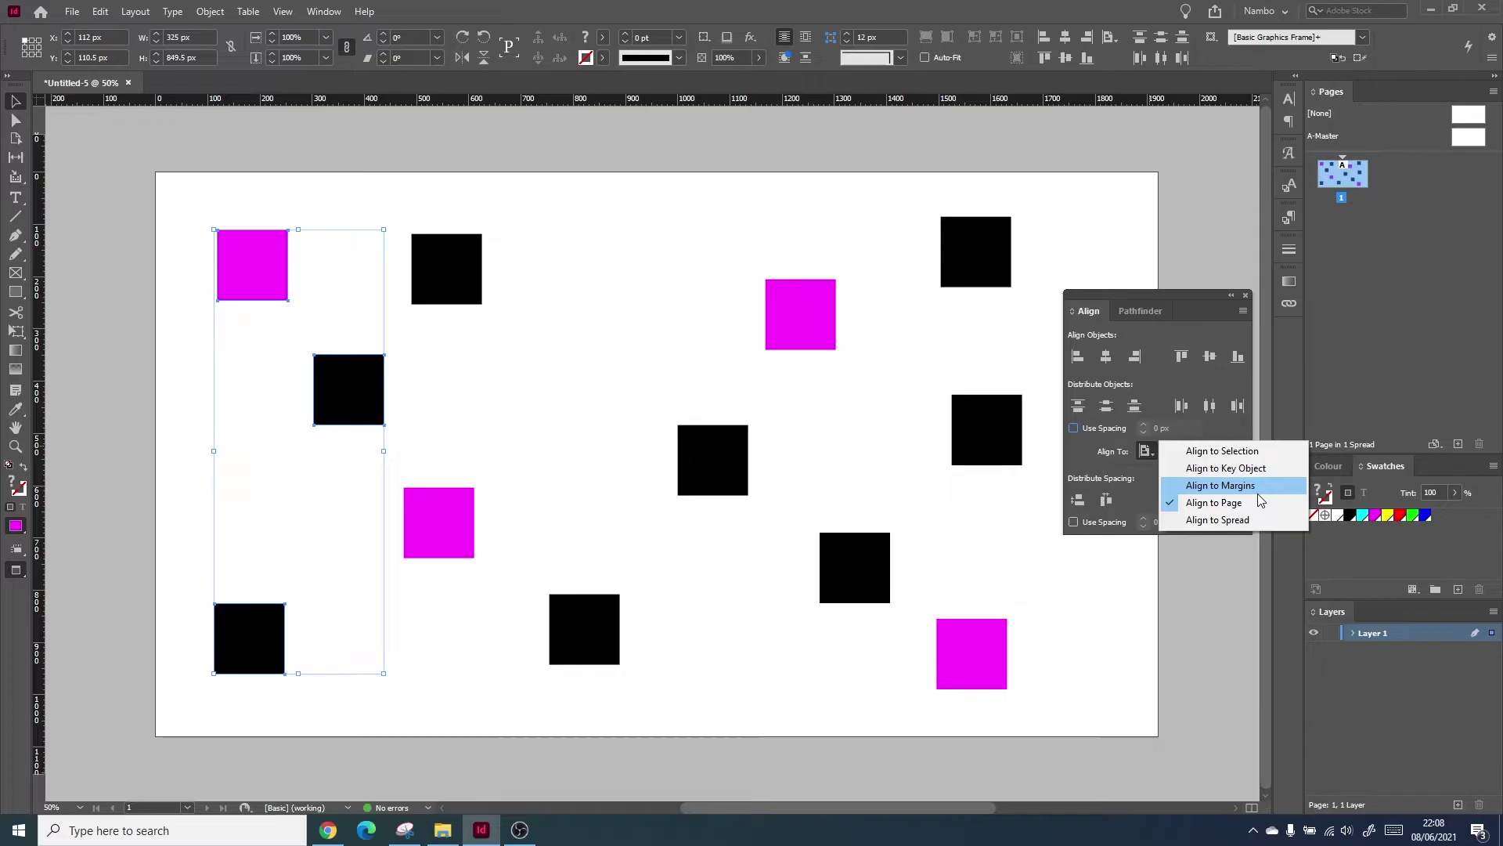
pyautogui.click(1215, 503)
pyautogui.click(1147, 451)
pyautogui.click(1218, 446)
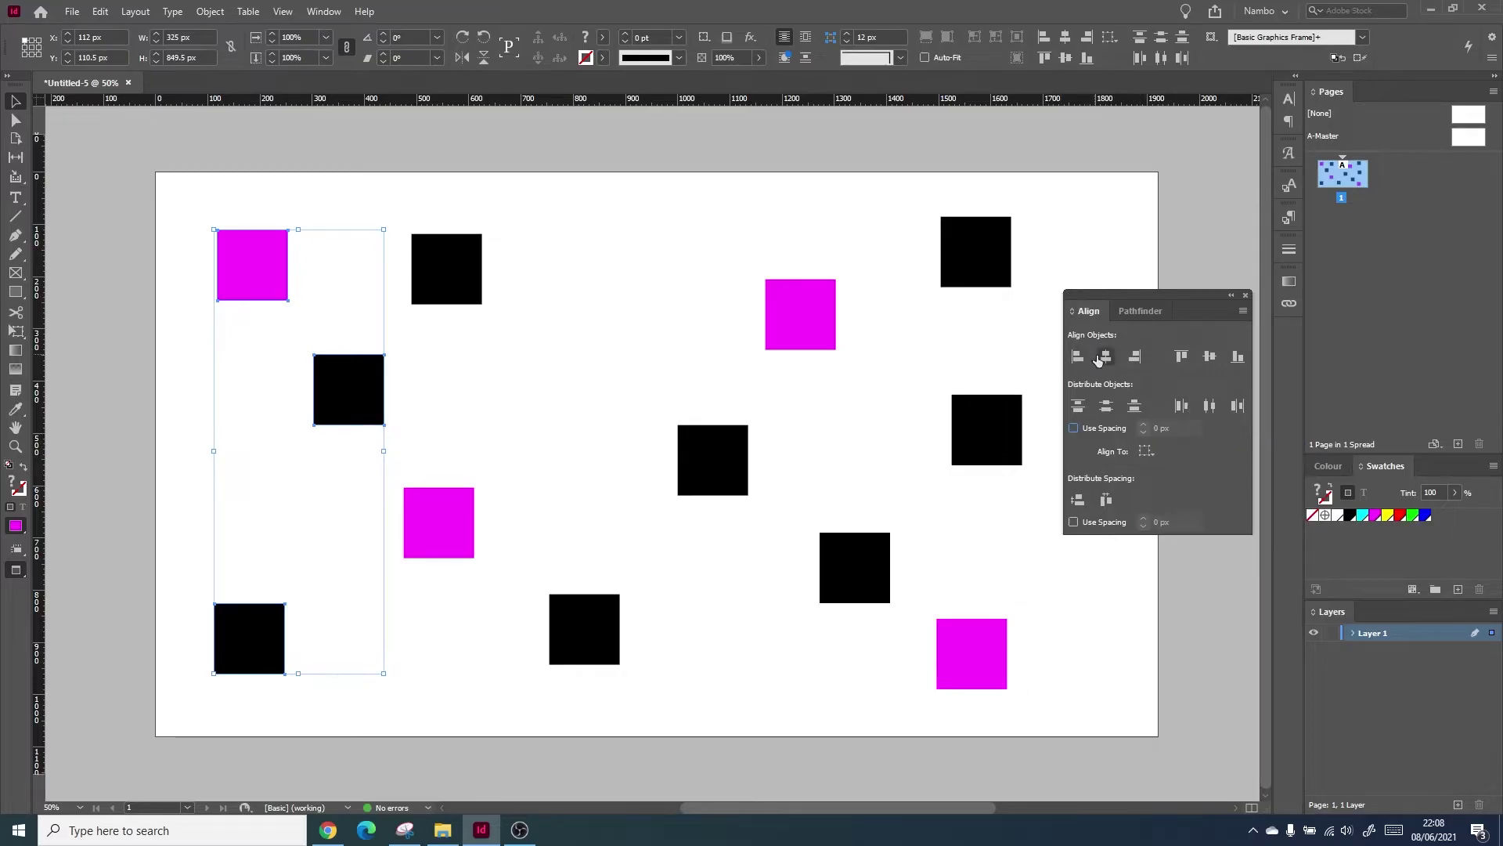
# Test centre-align and distribute on several square groups, then undo back to the scattered layout.
pyautogui.click(1116, 361)
pyautogui.click(1106, 407)
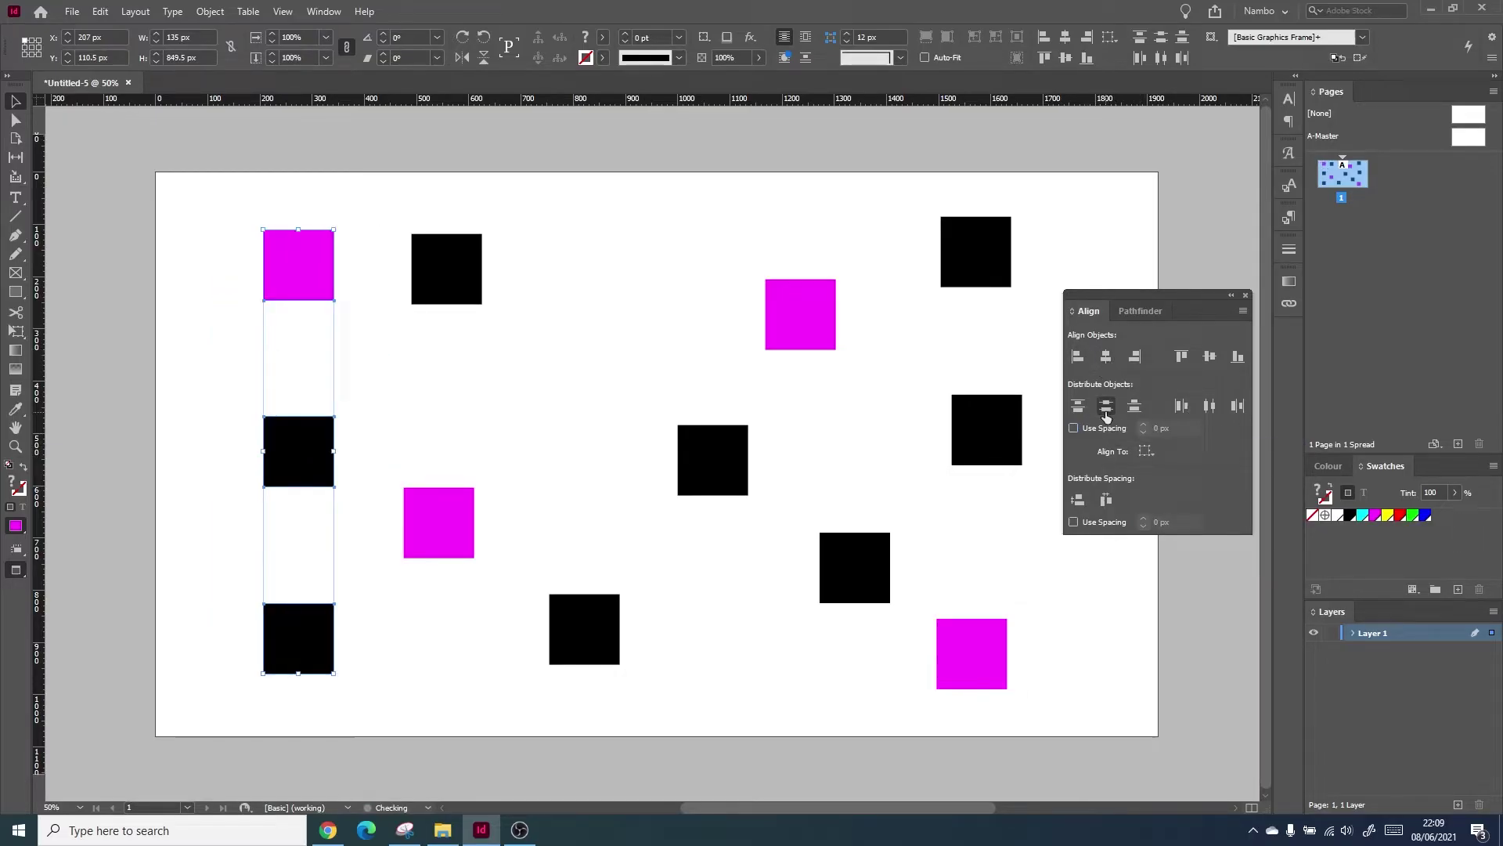
pyautogui.click(698, 408)
pyautogui.moveTo(470, 211); pyautogui.dragTo(419, 604)
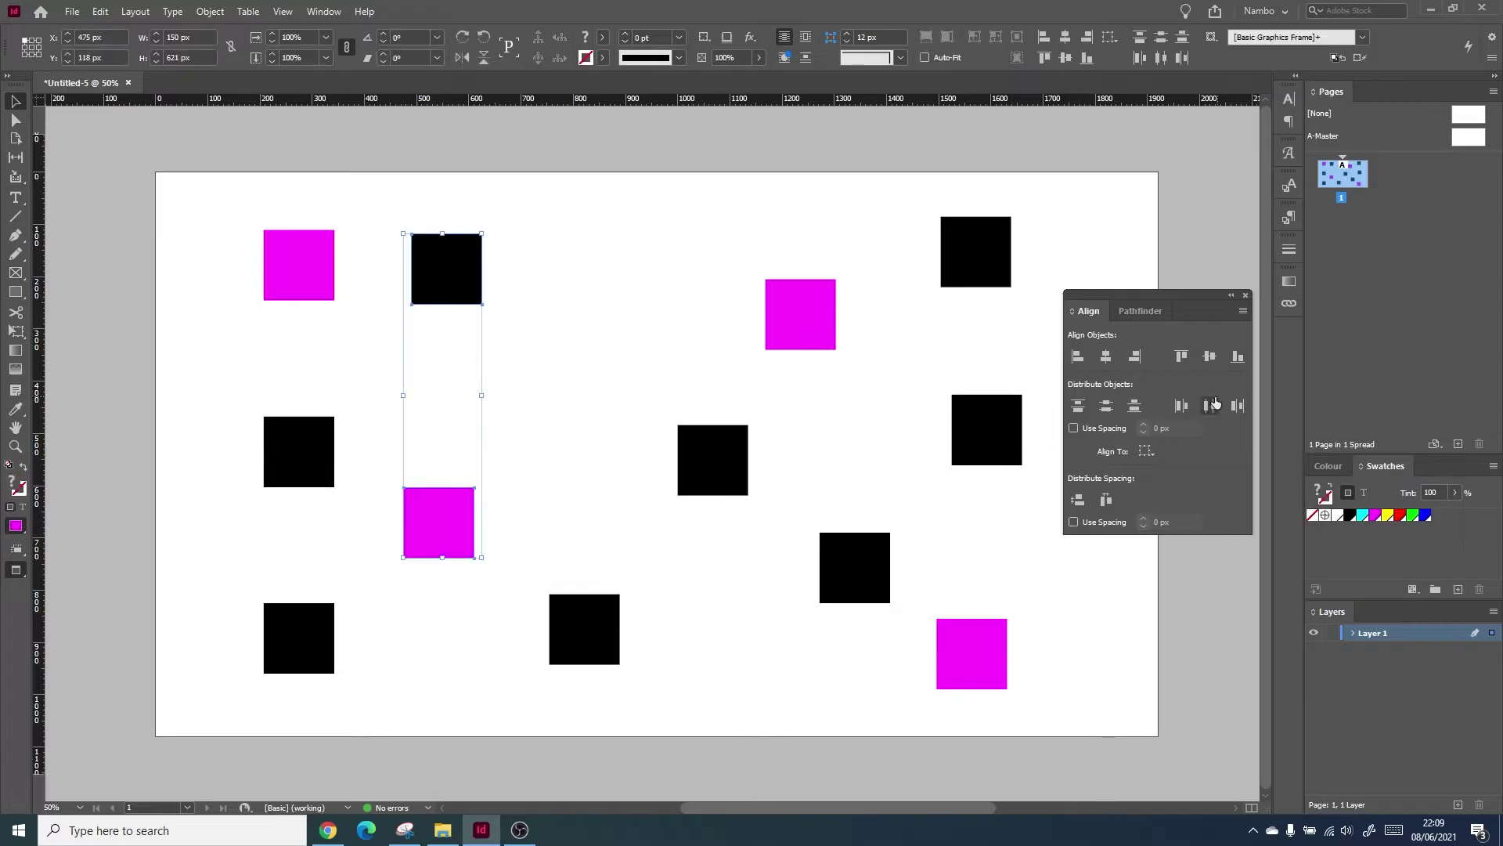
pyautogui.click(1105, 356)
pyautogui.click(618, 564)
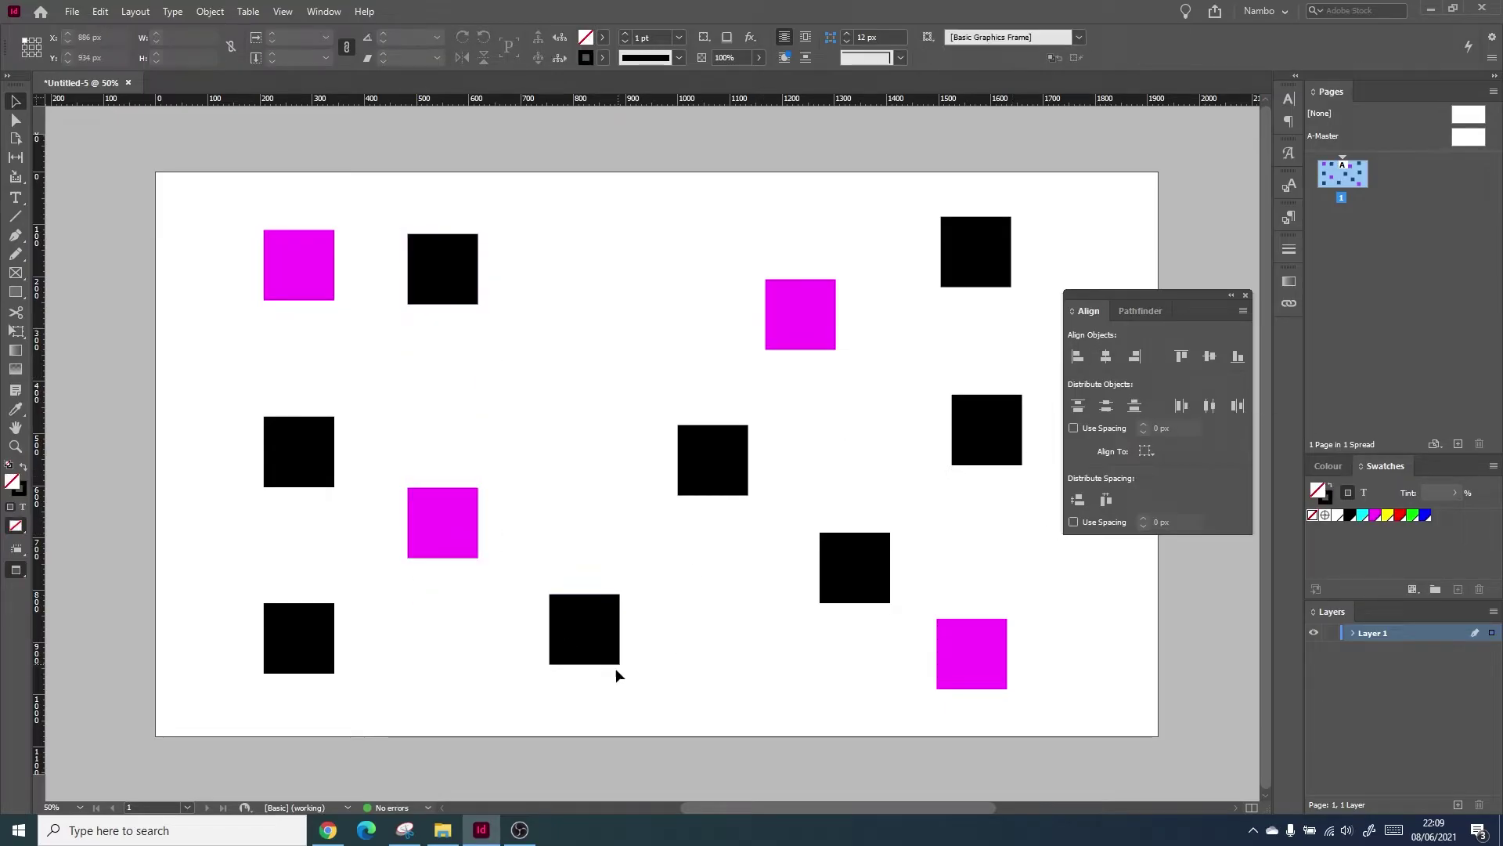
pyautogui.moveTo(587, 698); pyautogui.dragTo(808, 267)
pyautogui.click(1106, 357)
pyautogui.hotkey('ctrl', 'z')
pyautogui.hotkey('ctrl', 'z')
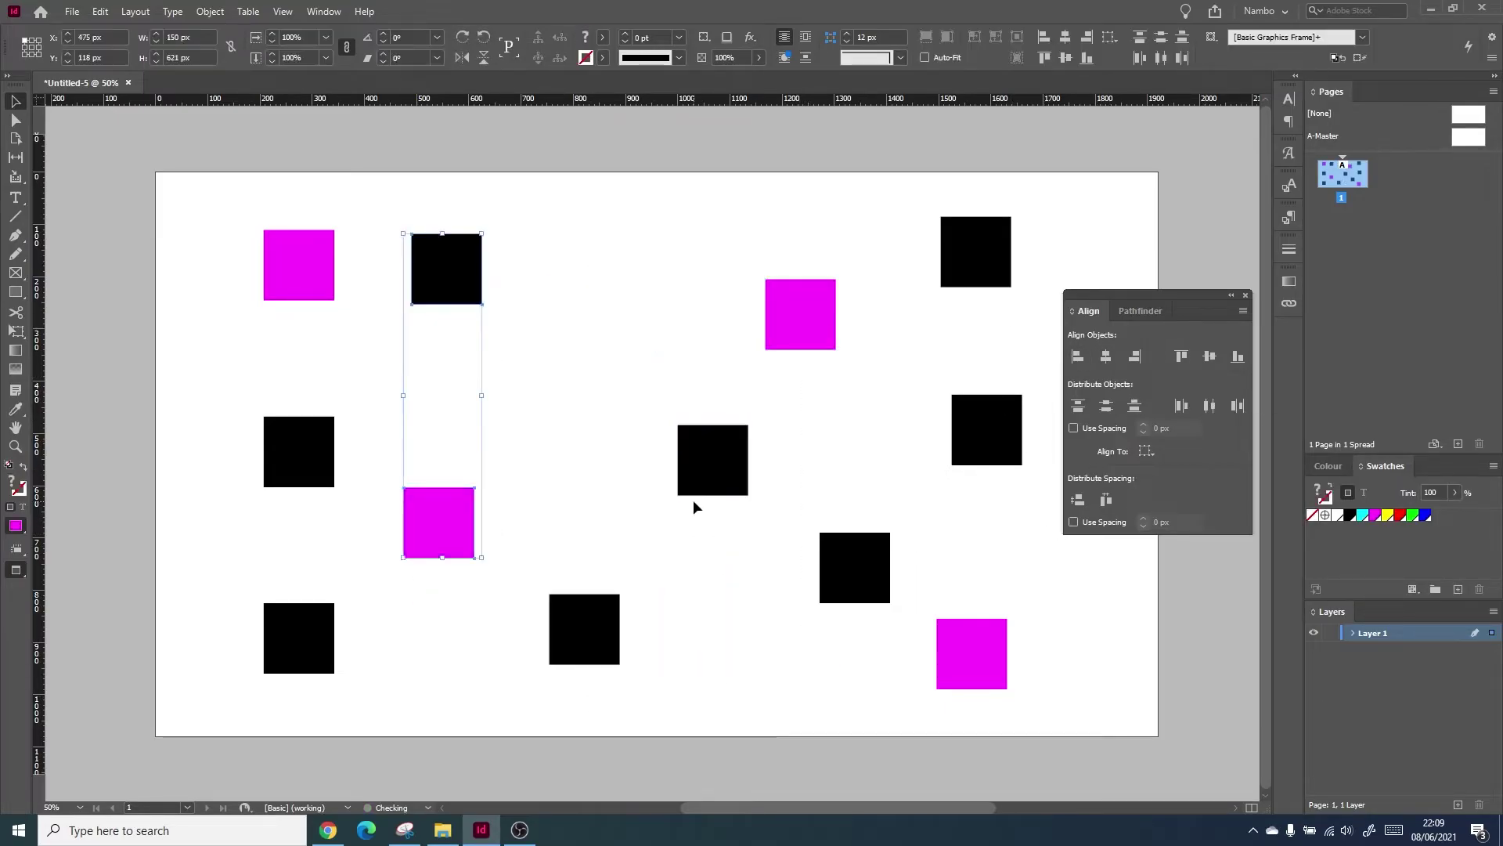
pyautogui.hotkey('ctrl', 'z')
pyautogui.click(604, 496)
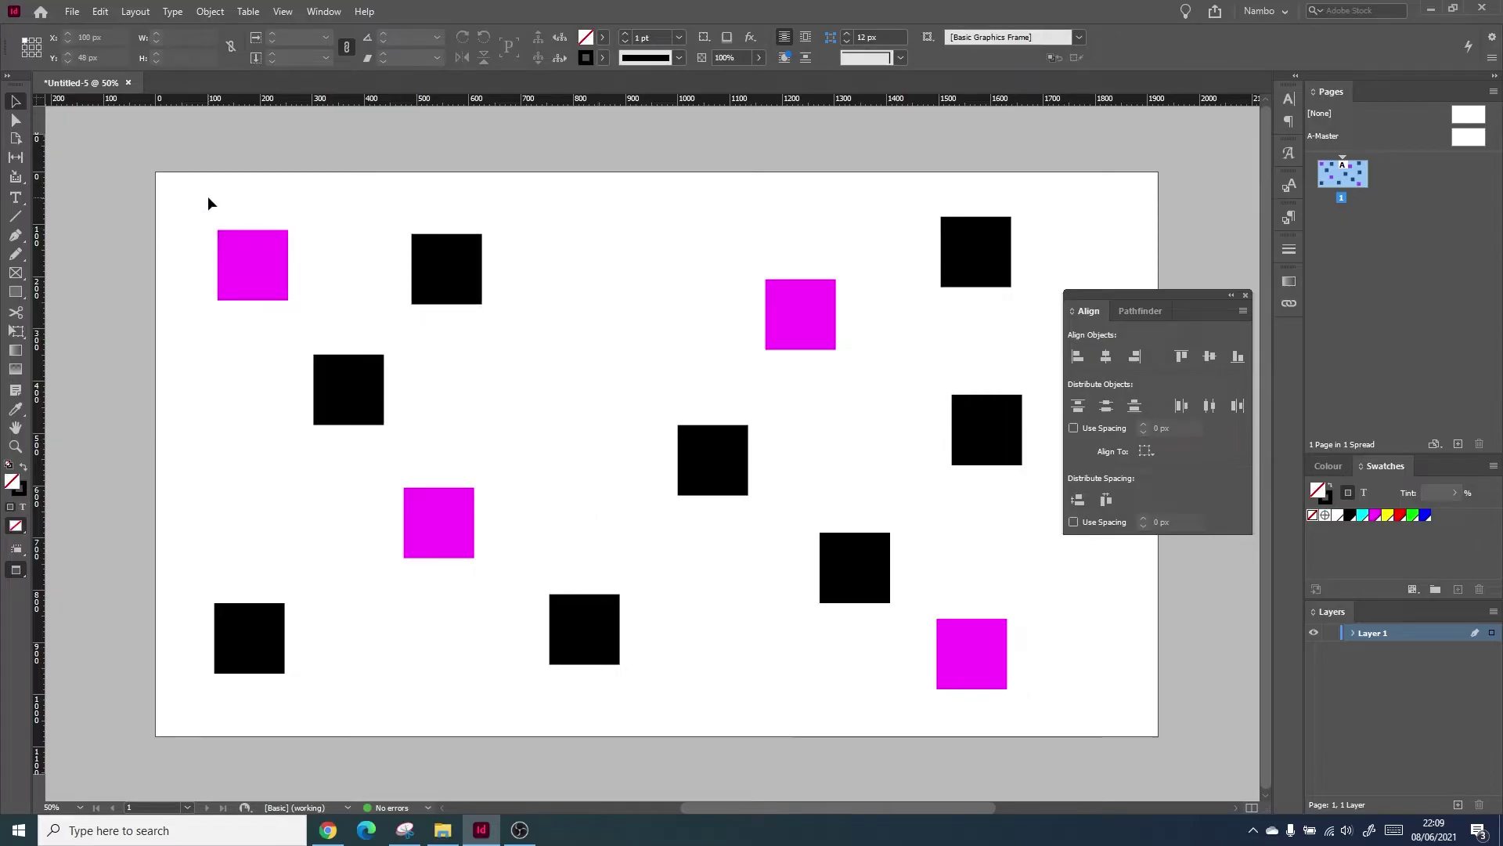
pyautogui.click(135, 11)
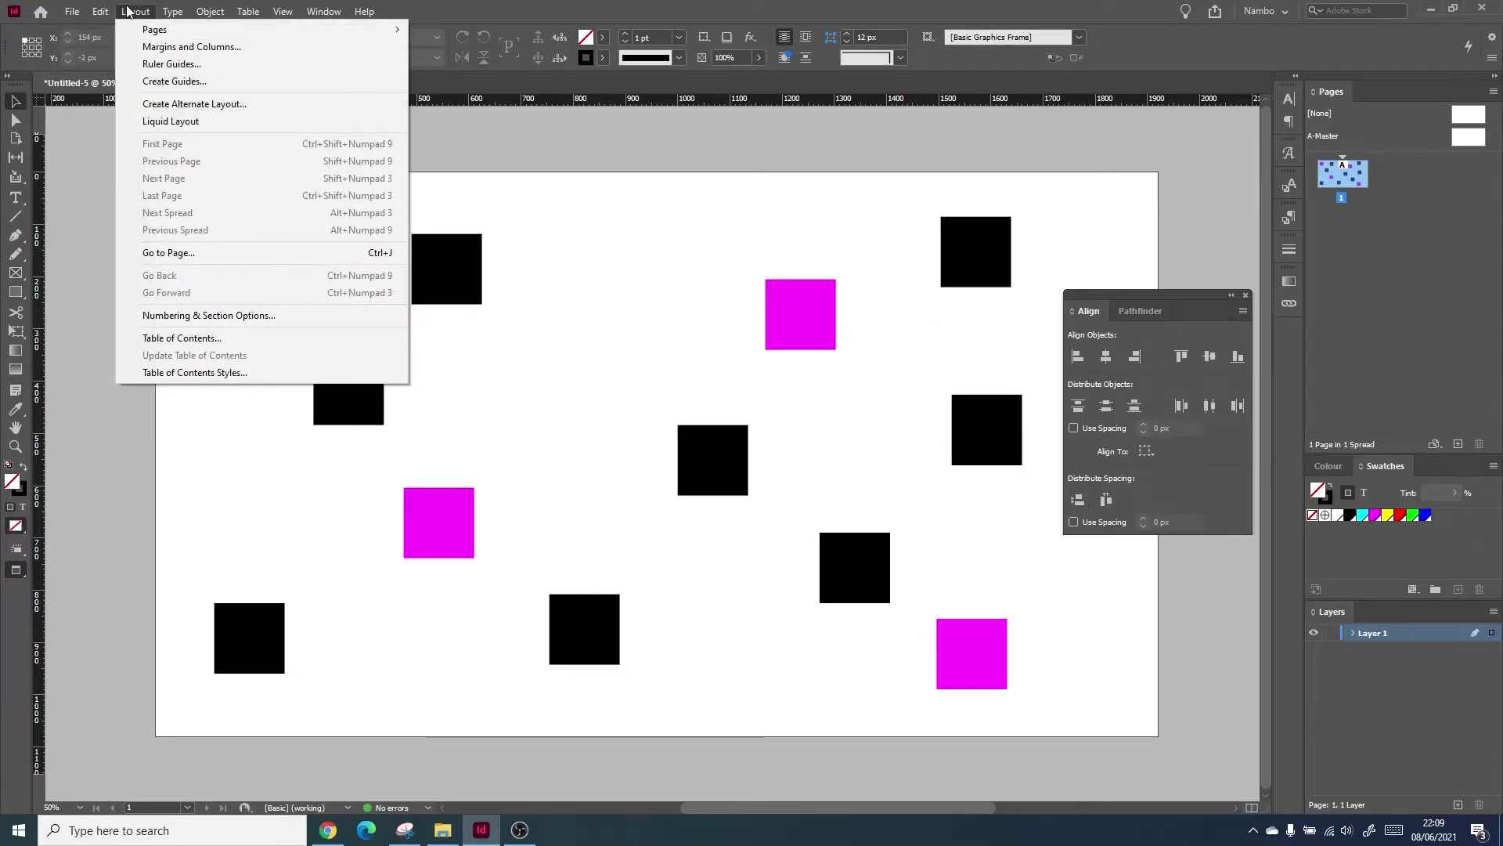
# In Keyboard Shortcuts, give Object Editing's Horizontal Align Centre a new number-1 shortcut.
pyautogui.moveTo(100, 11)
pyautogui.moveTo(186, 635)
pyautogui.click(283, 603)
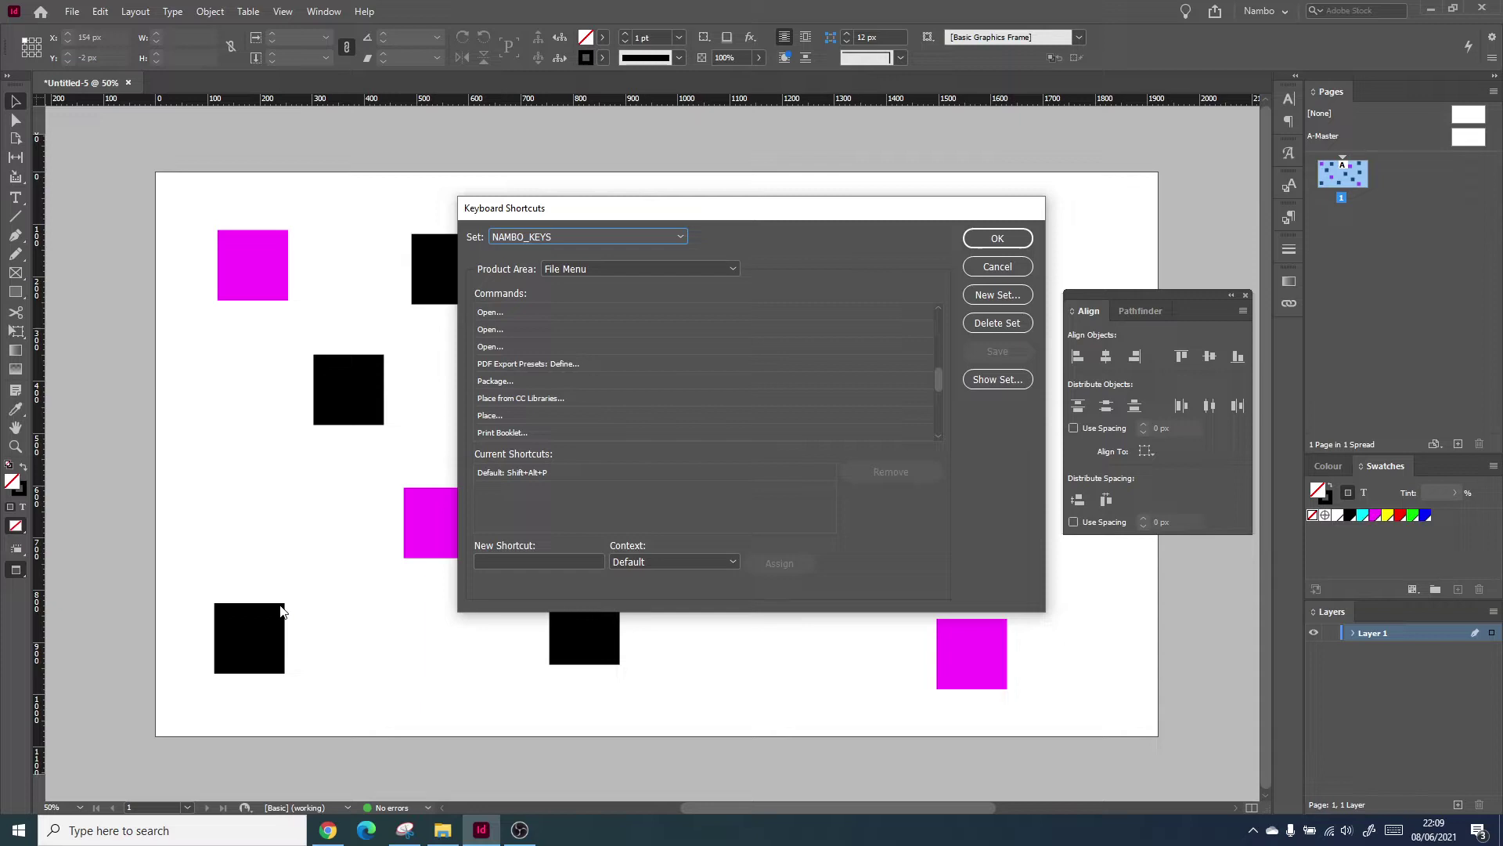
pyautogui.click(614, 269)
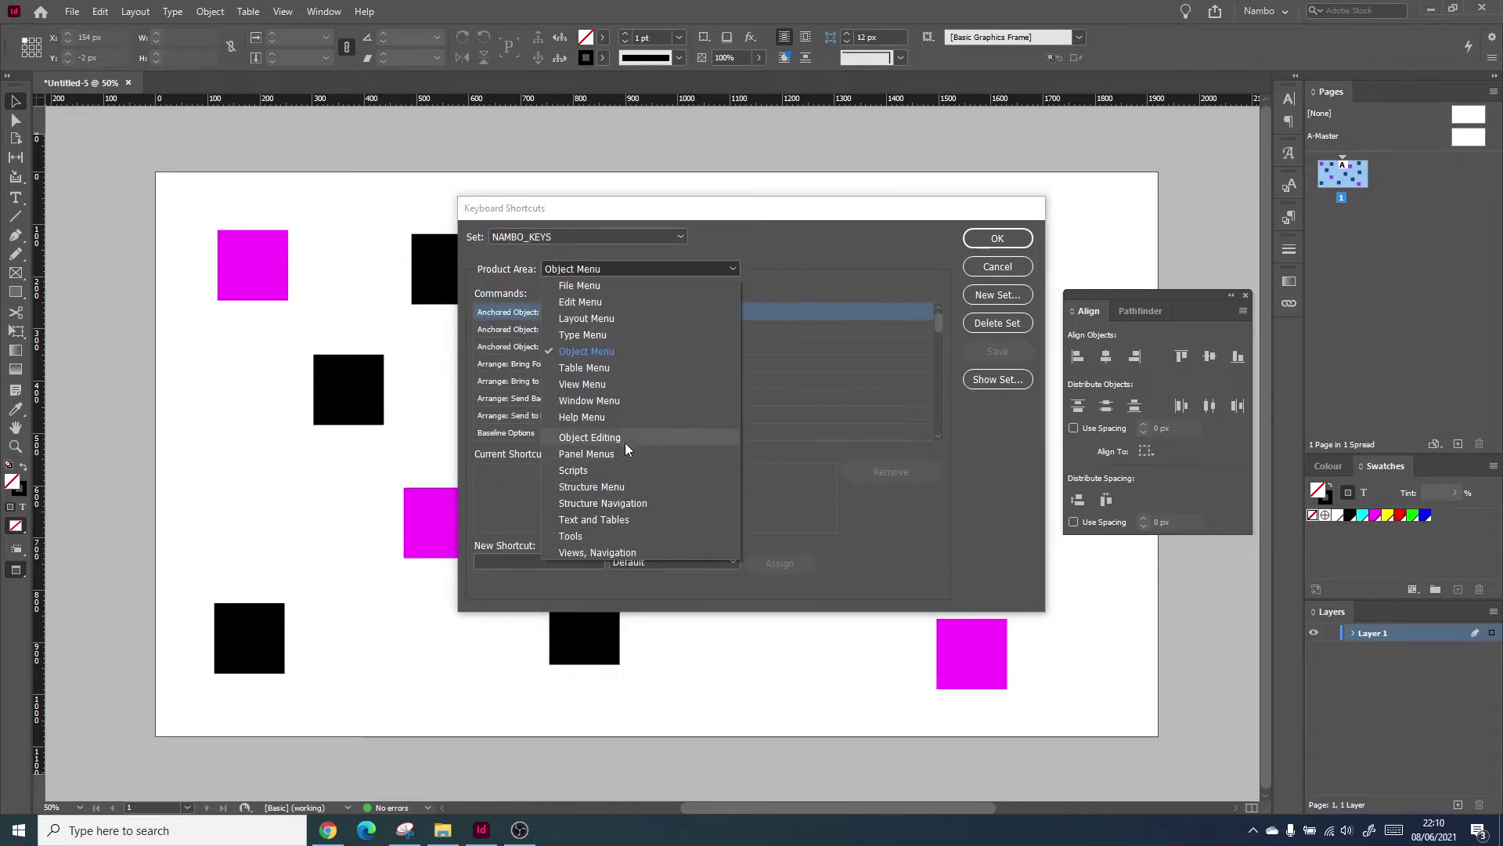
pyautogui.click(623, 437)
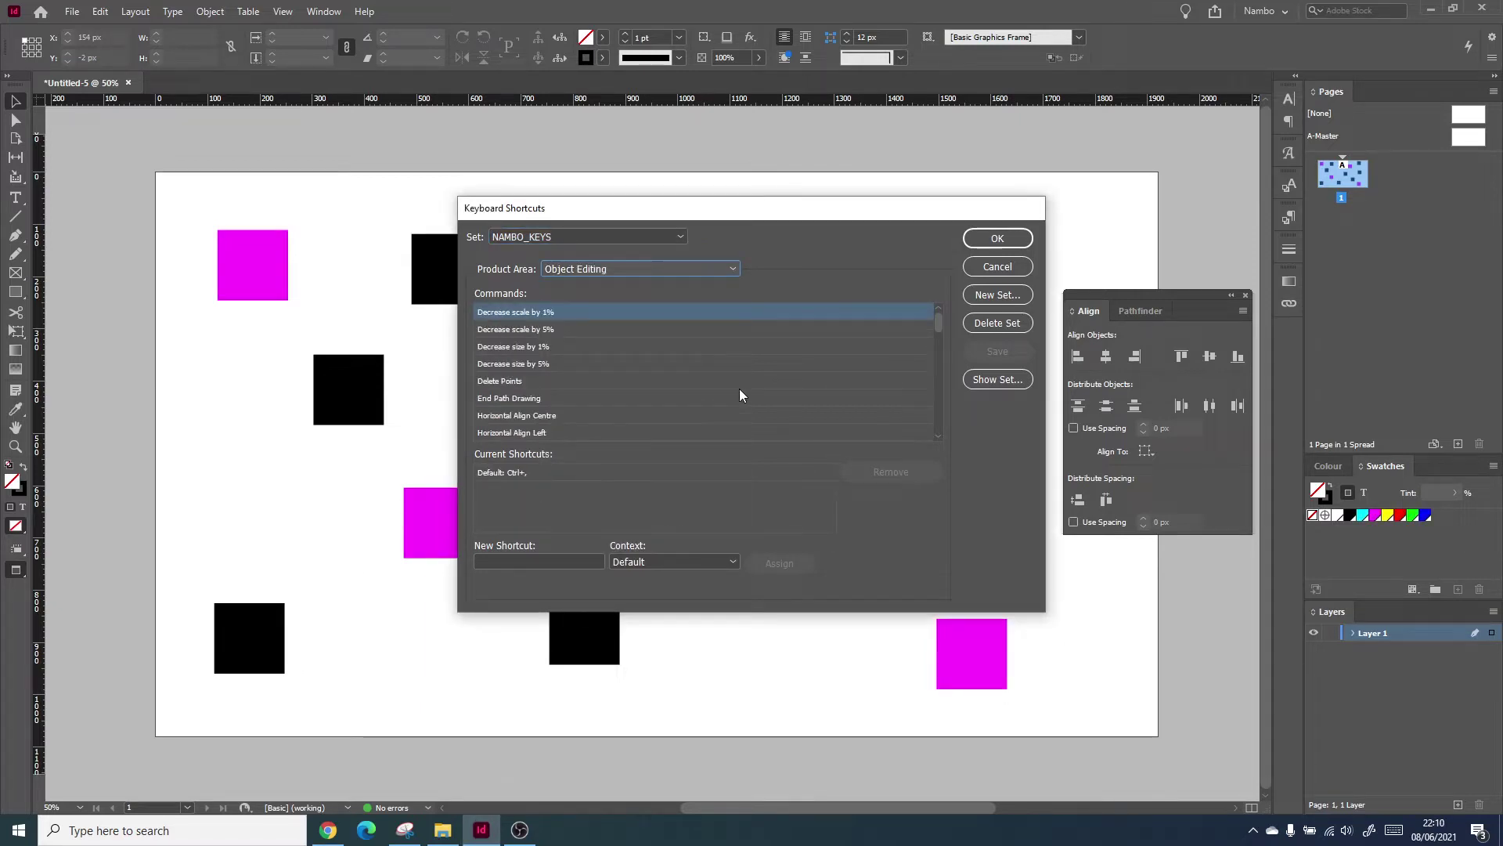
pyautogui.scroll(-2, 937, 329)
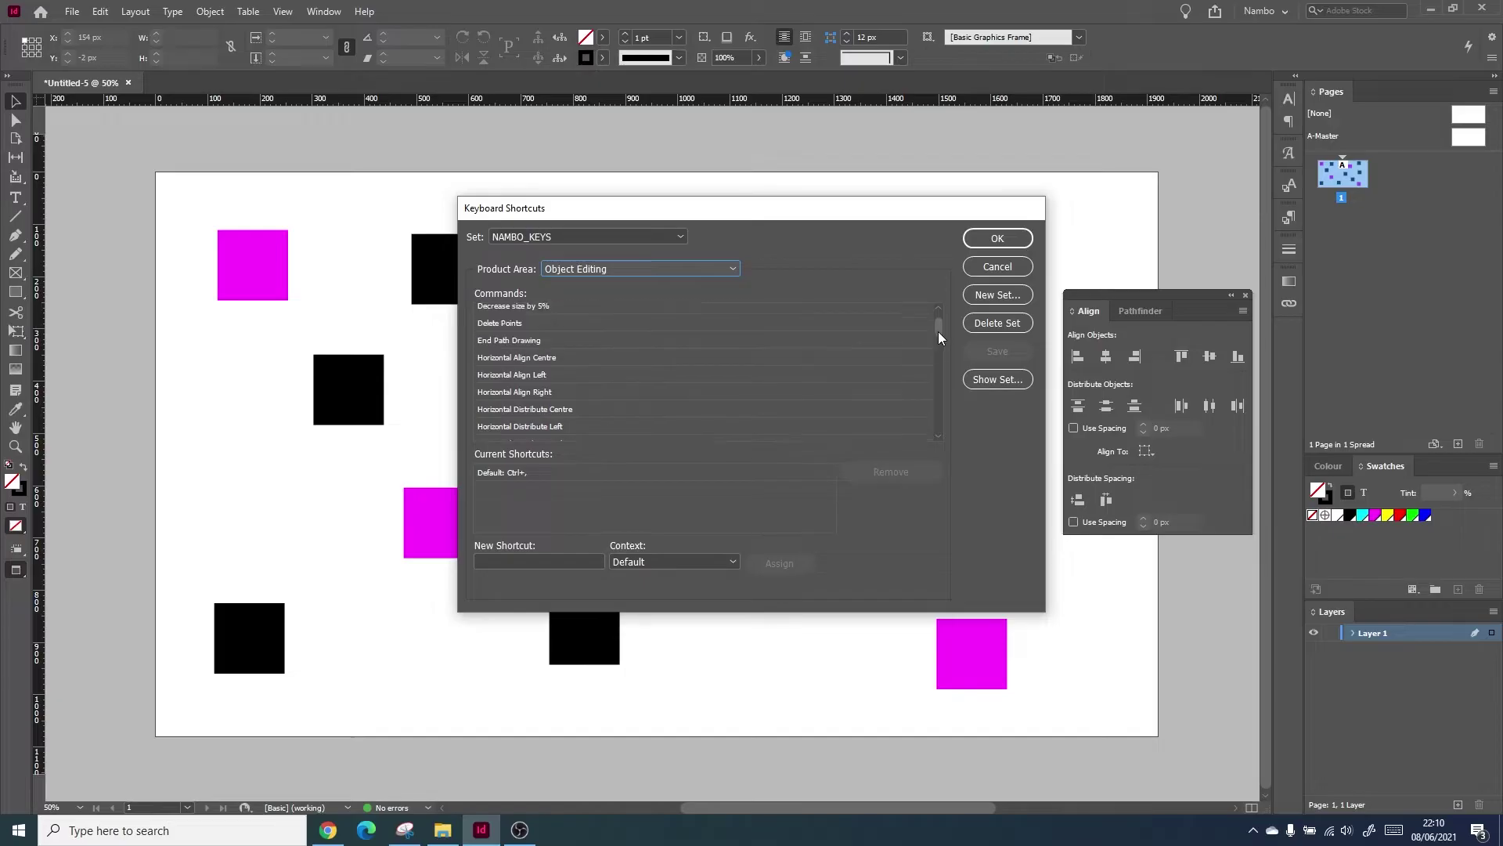
pyautogui.click(557, 357)
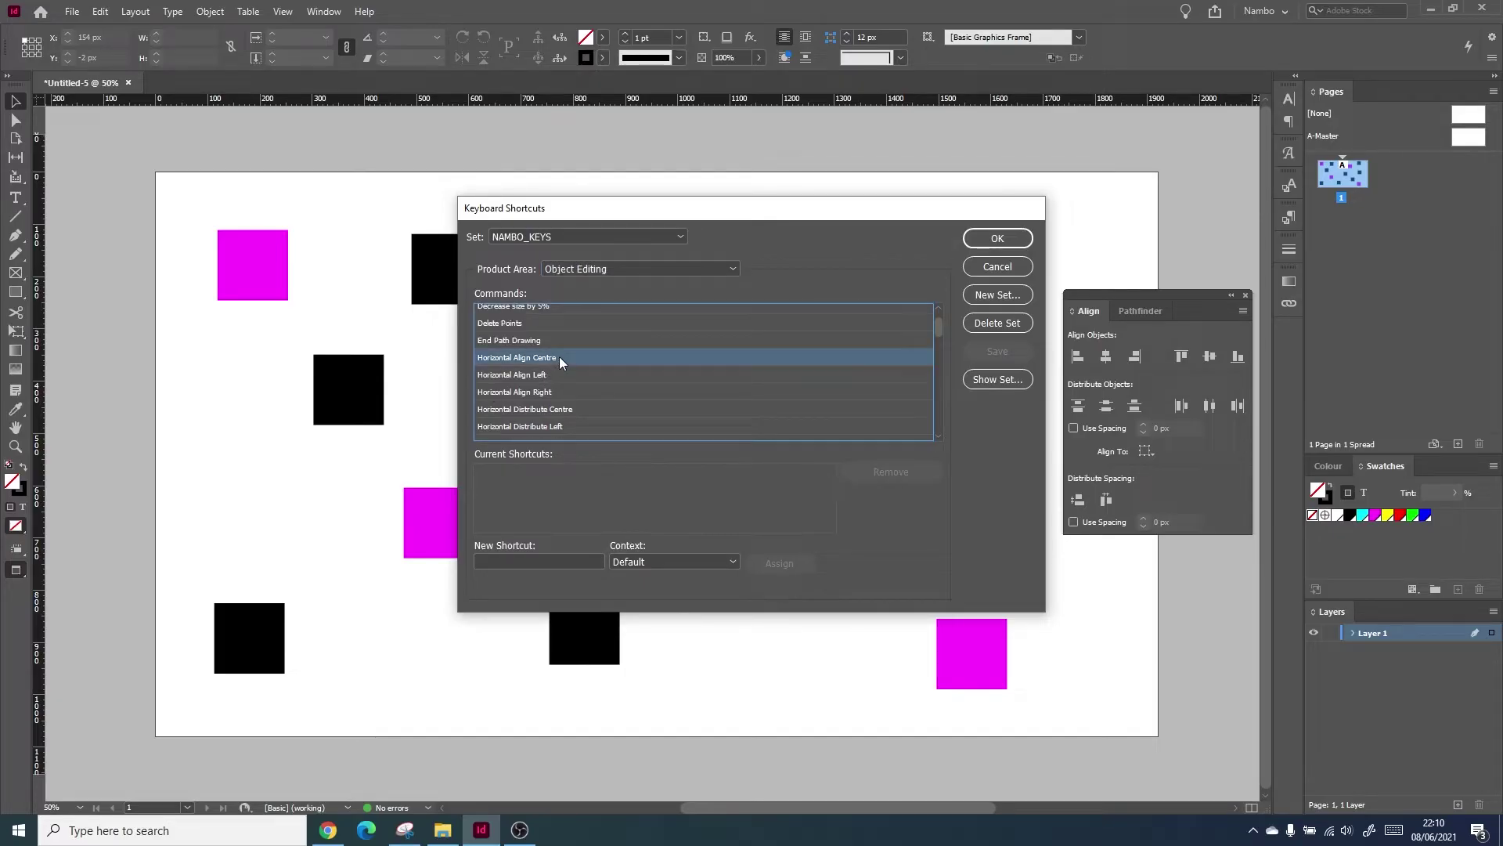
pyautogui.click(531, 558)
pyautogui.write('1')
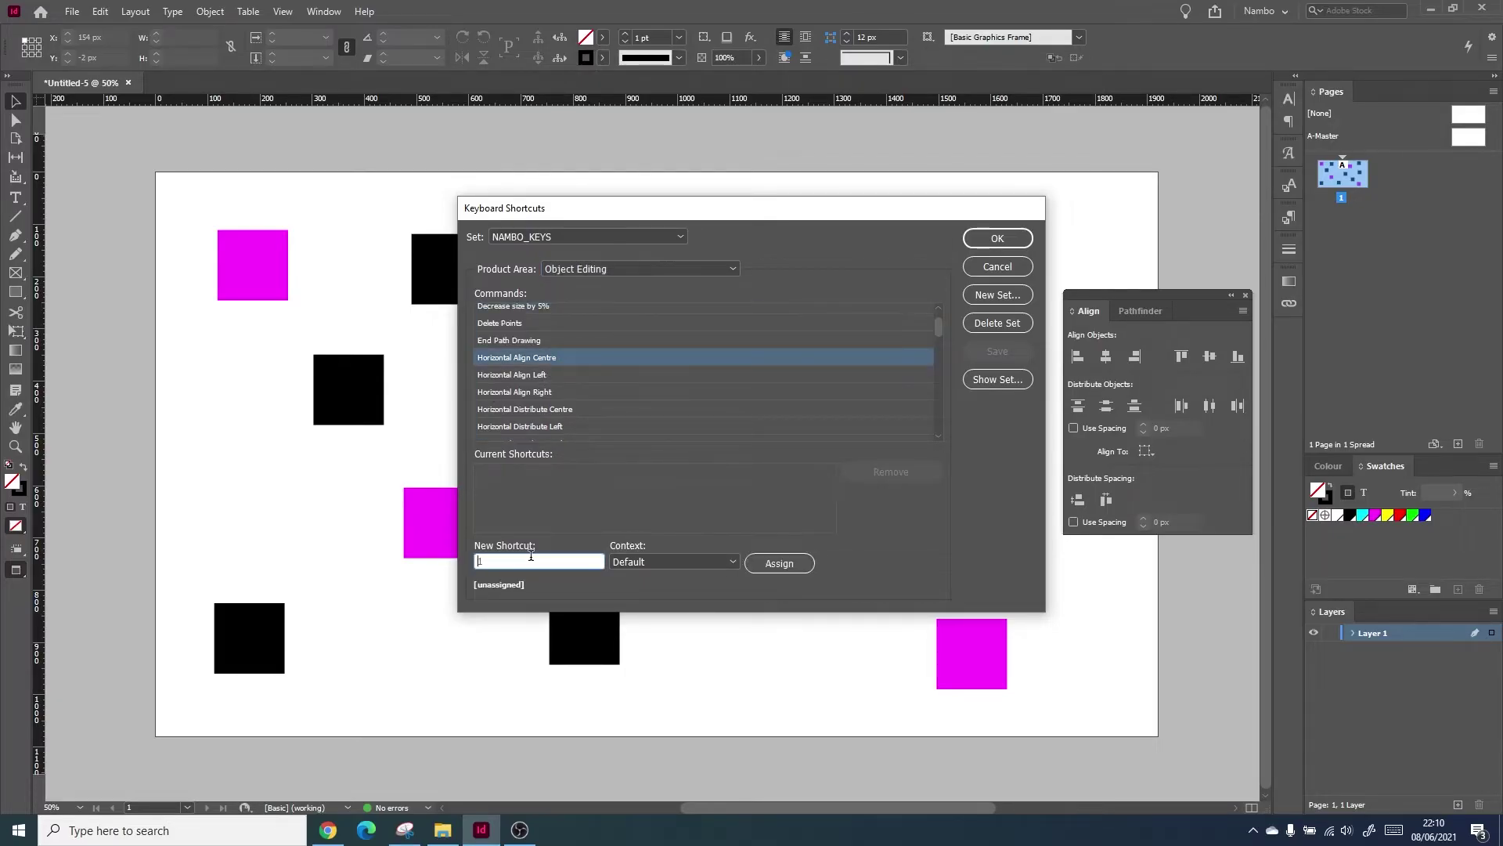
pyautogui.hotkey('ctrl', '1')
# Save the shortcut and centre the three left squares on one vertical line with Alt+1.
pyautogui.press('Return')
pyautogui.moveTo(223, 298); pyautogui.dragTo(341, 732)
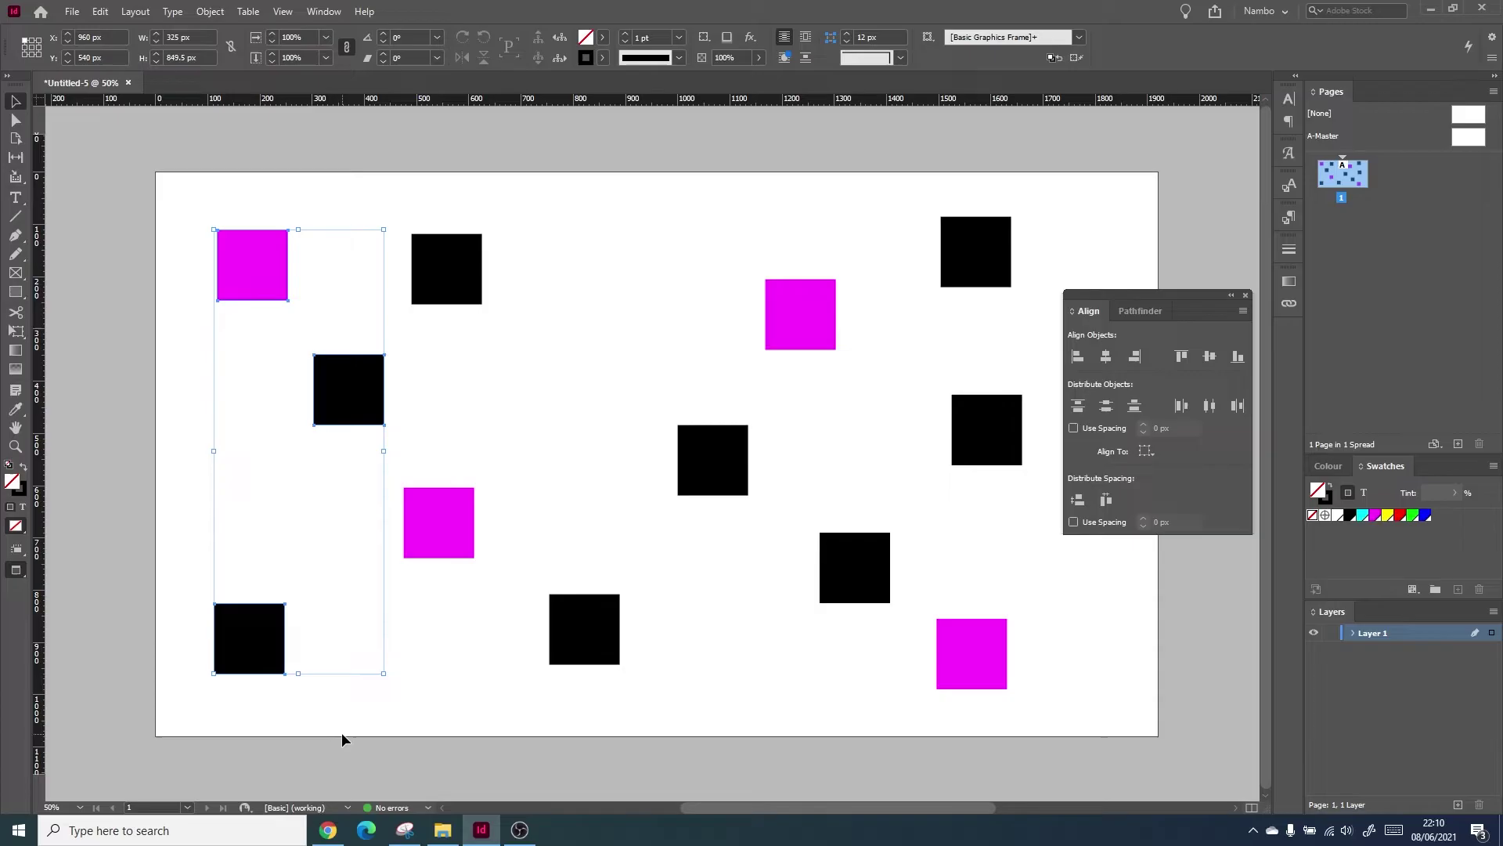
pyautogui.hotkey('alt', '1')
pyautogui.hotkey('alt', '2')
pyautogui.hotkey('ctrl', 'z')
# Line up the second, third and fourth columns of squares with Alt+1.
pyautogui.moveTo(384, 251); pyautogui.dragTo(602, 693)
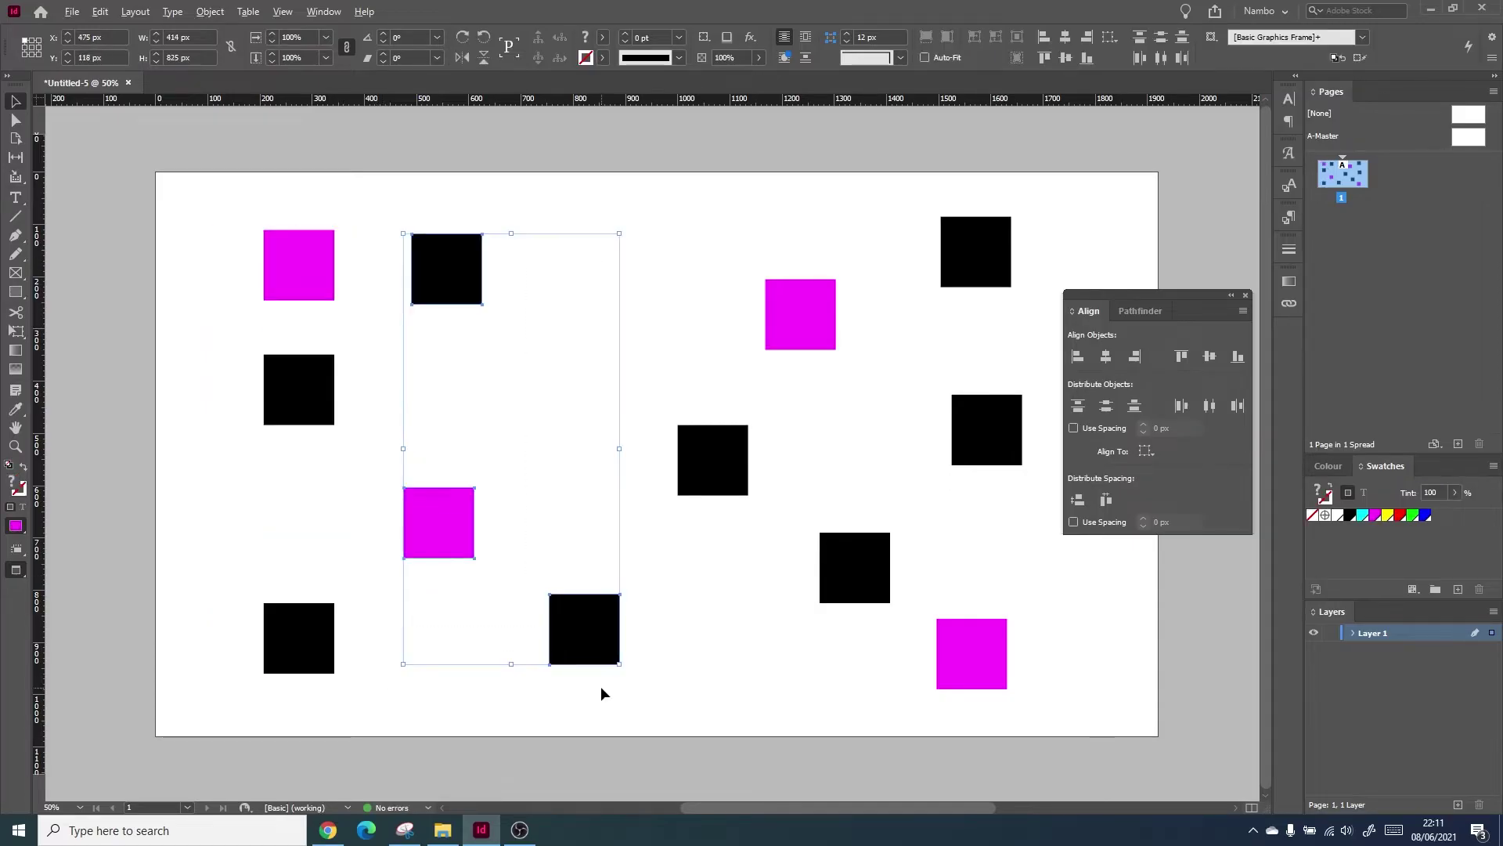
pyautogui.hotkey('alt', '2')
pyautogui.hotkey('ctrl', 'z')
pyautogui.hotkey('alt', '1')
pyautogui.moveTo(679, 228); pyautogui.dragTo(862, 731)
pyautogui.hotkey('alt', '1')
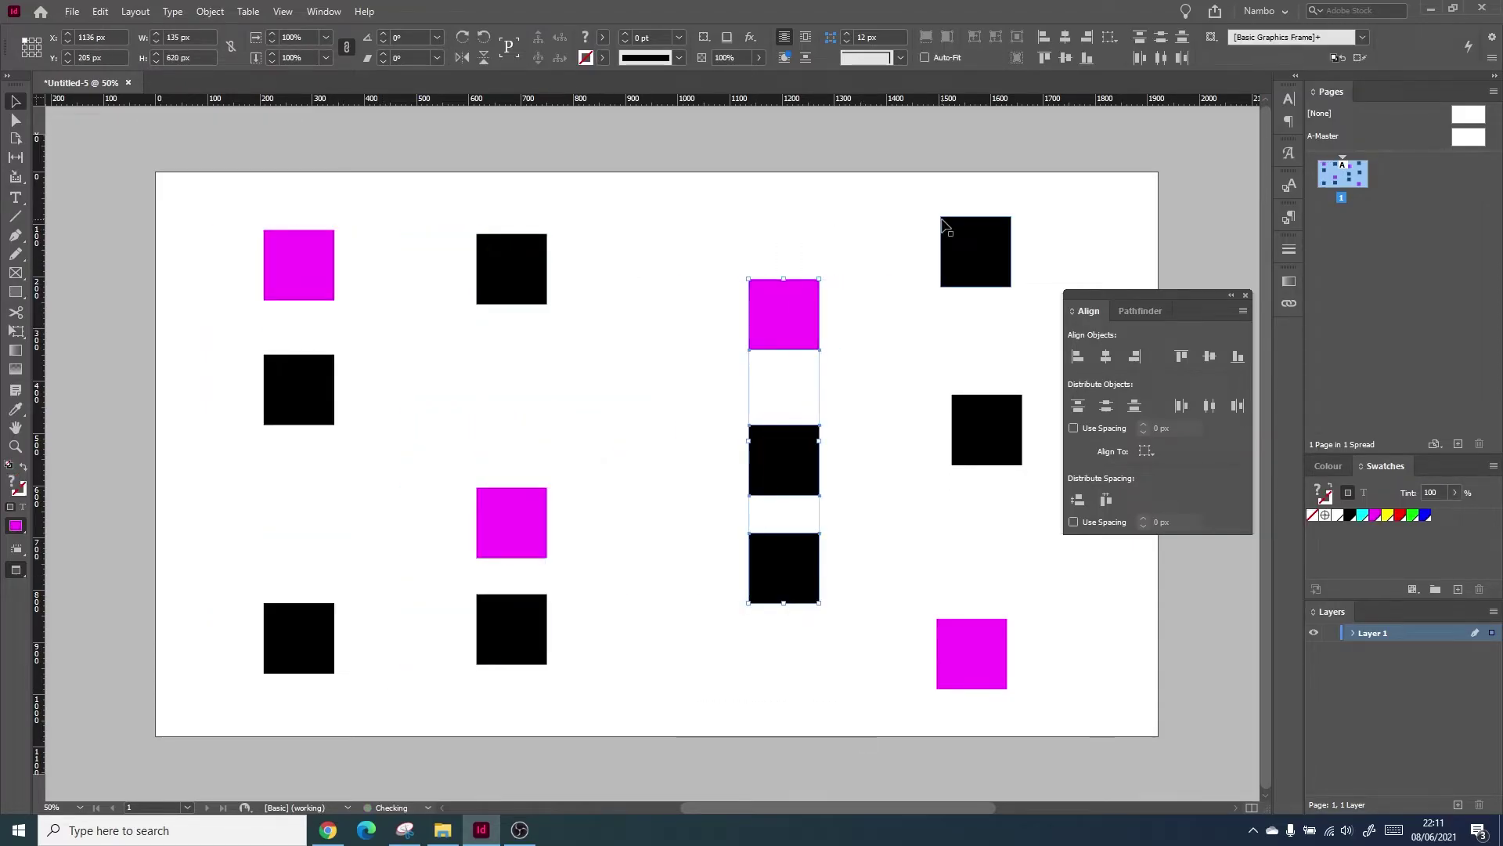
pyautogui.moveTo(897, 216); pyautogui.dragTo(1025, 693)
pyautogui.hotkey('alt', '1')
# Align the top, middle and bottom rows of four squares with Alt+2, then deselect.
pyautogui.moveTo(247, 204); pyautogui.dragTo(1035, 324)
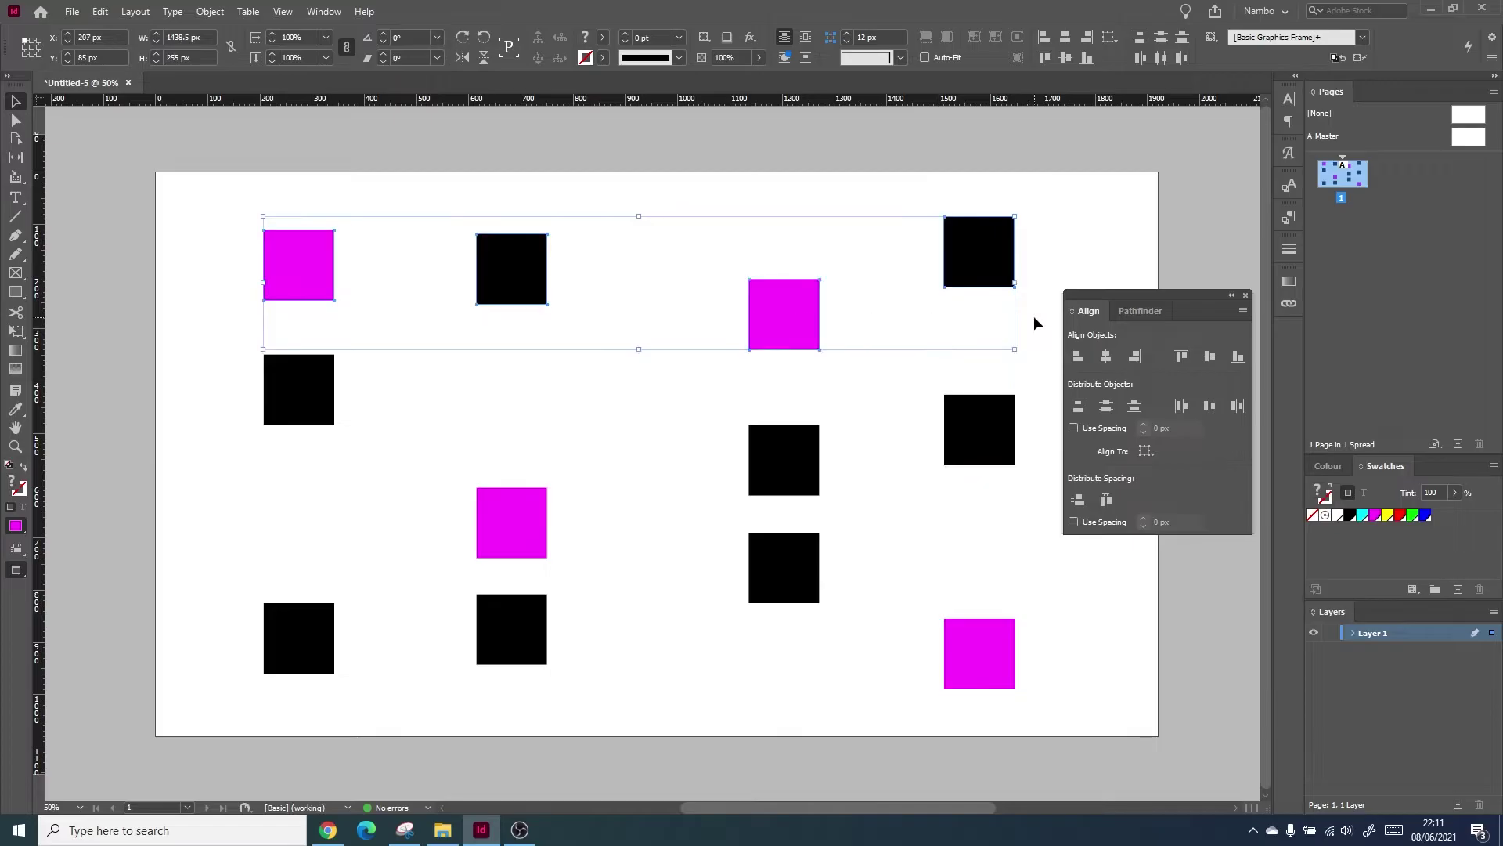
pyautogui.hotkey('alt', '2')
pyautogui.moveTo(209, 376); pyautogui.dragTo(1018, 489)
pyautogui.hotkey('alt', '2')
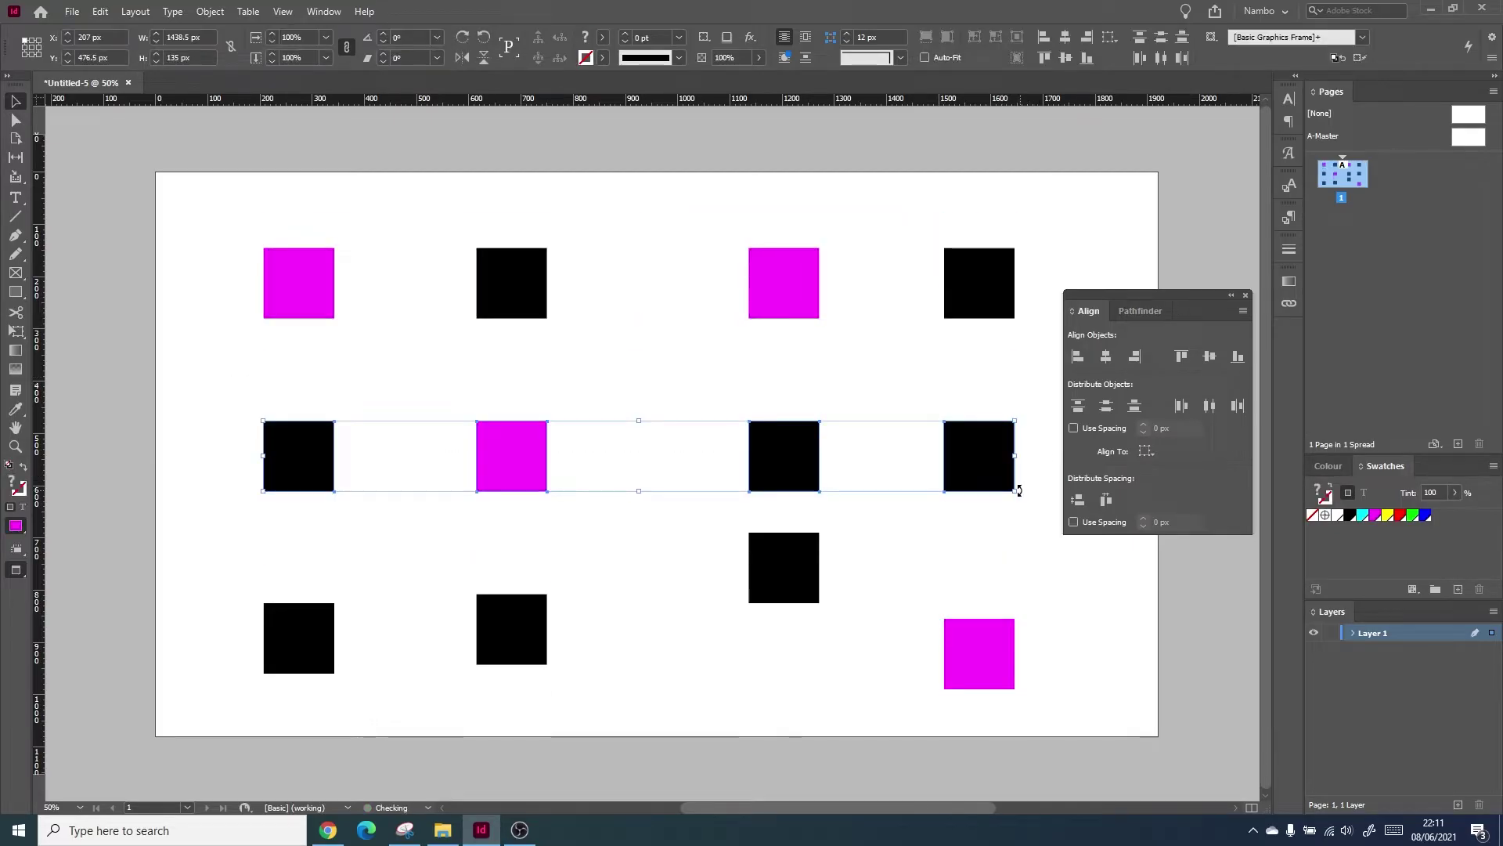
pyautogui.moveTo(233, 557); pyautogui.dragTo(994, 695)
pyautogui.hotkey('alt', '2')
pyautogui.click(828, 710)
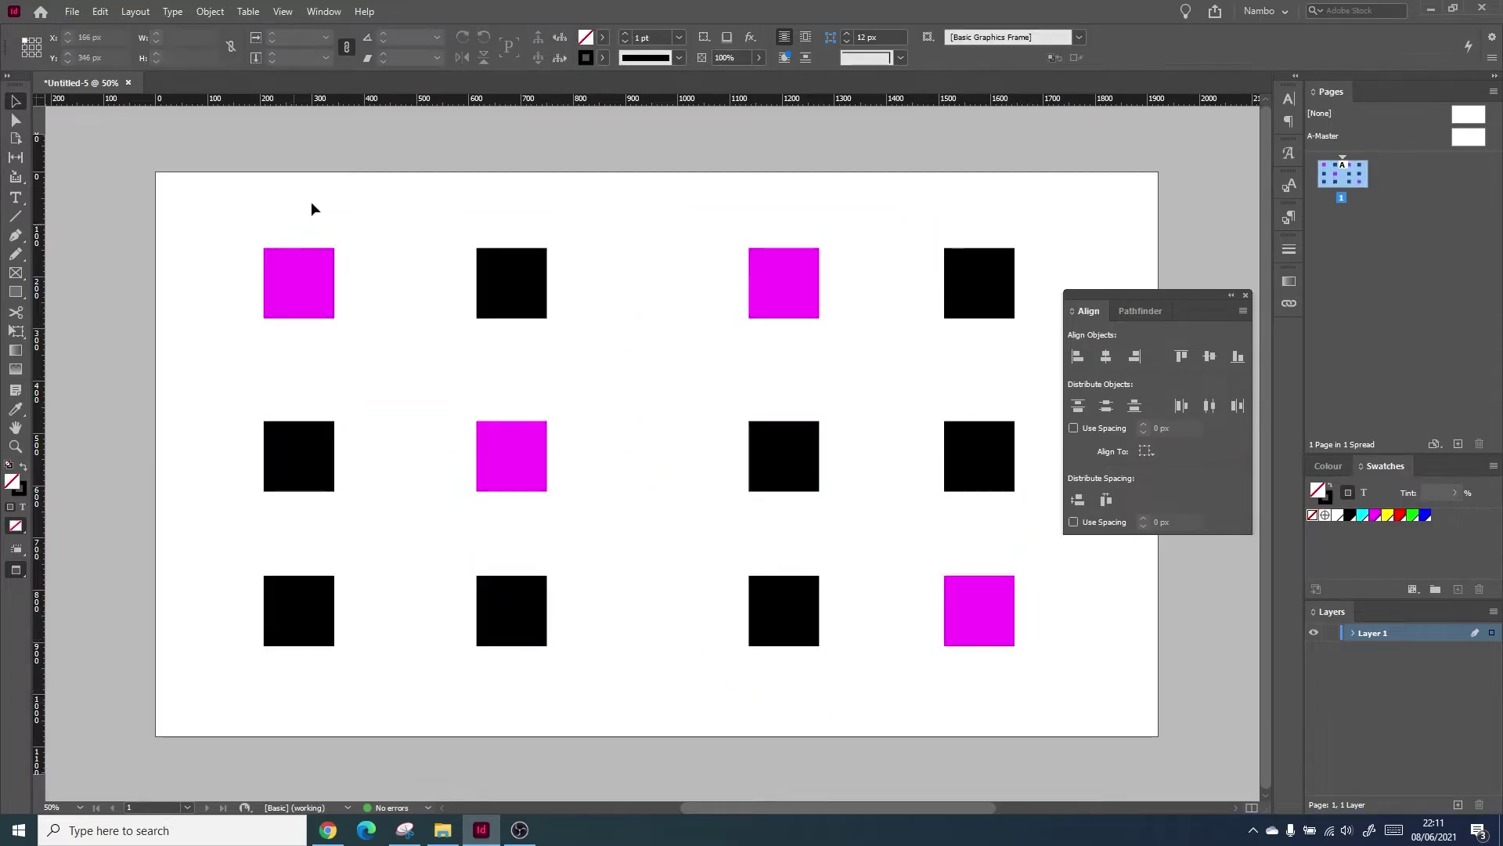
# Switch to Illustrator and select the Min. lettering artwork.
pyautogui.moveTo(311, 208); pyautogui.dragTo(1031, 329)
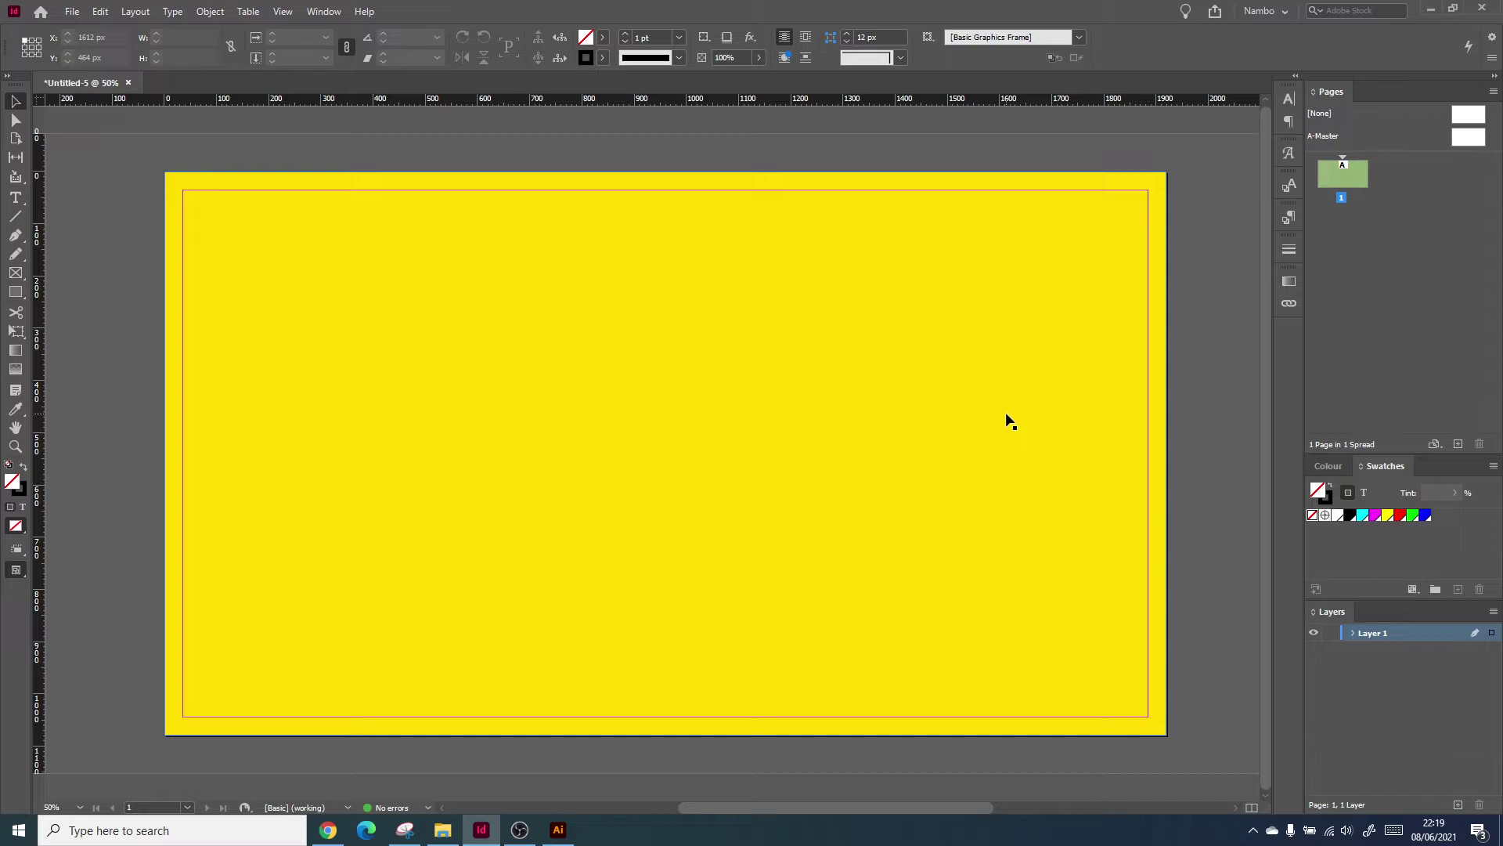
pyautogui.click(557, 829)
pyautogui.click(739, 427)
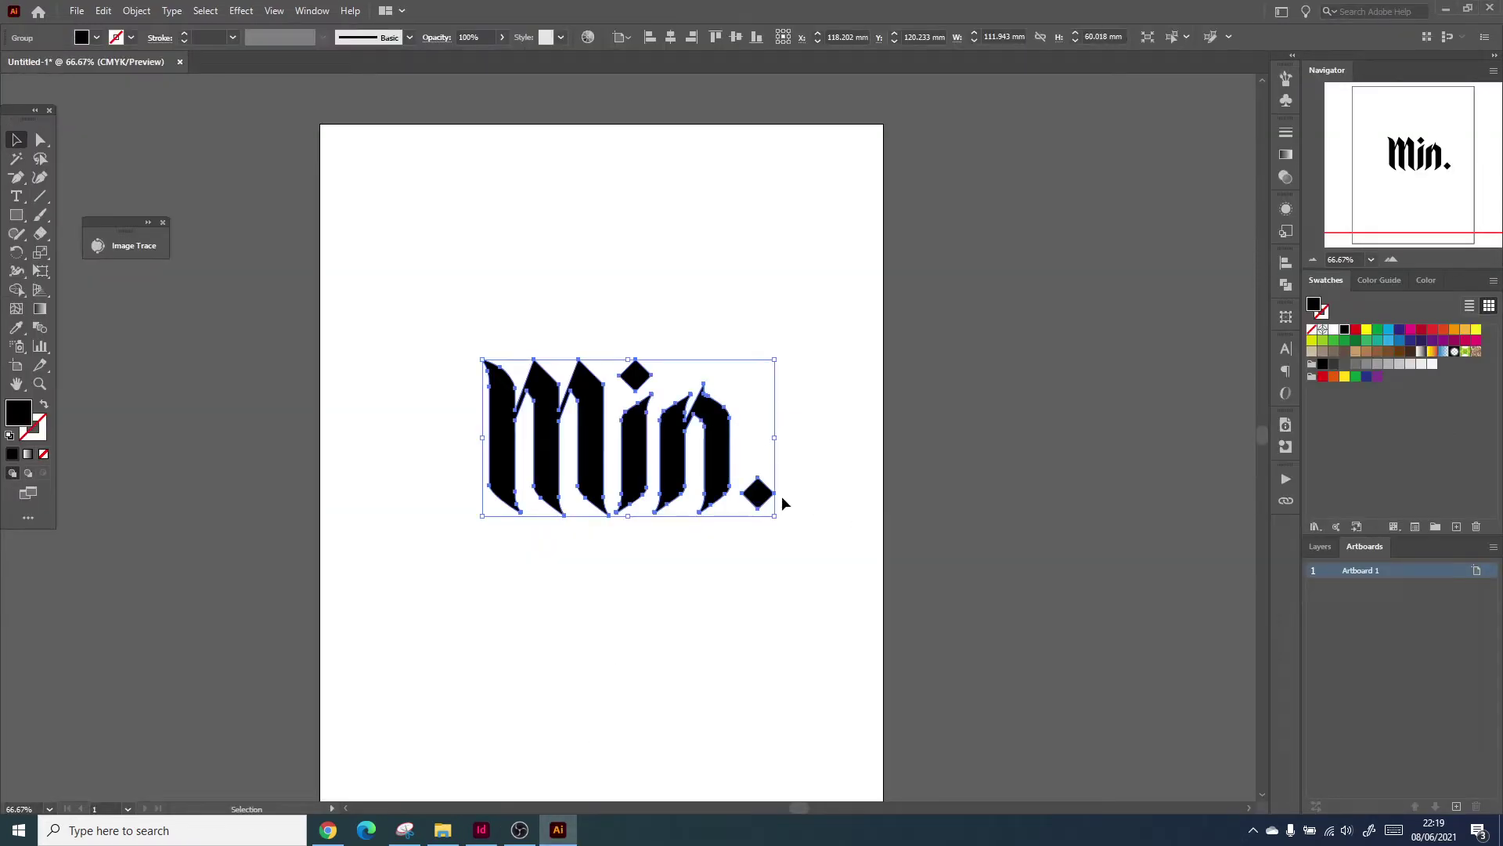
# Paste the Min. lettering onto the yellow InDesign page and enlarge it across the centre.
pyautogui.click(481, 829)
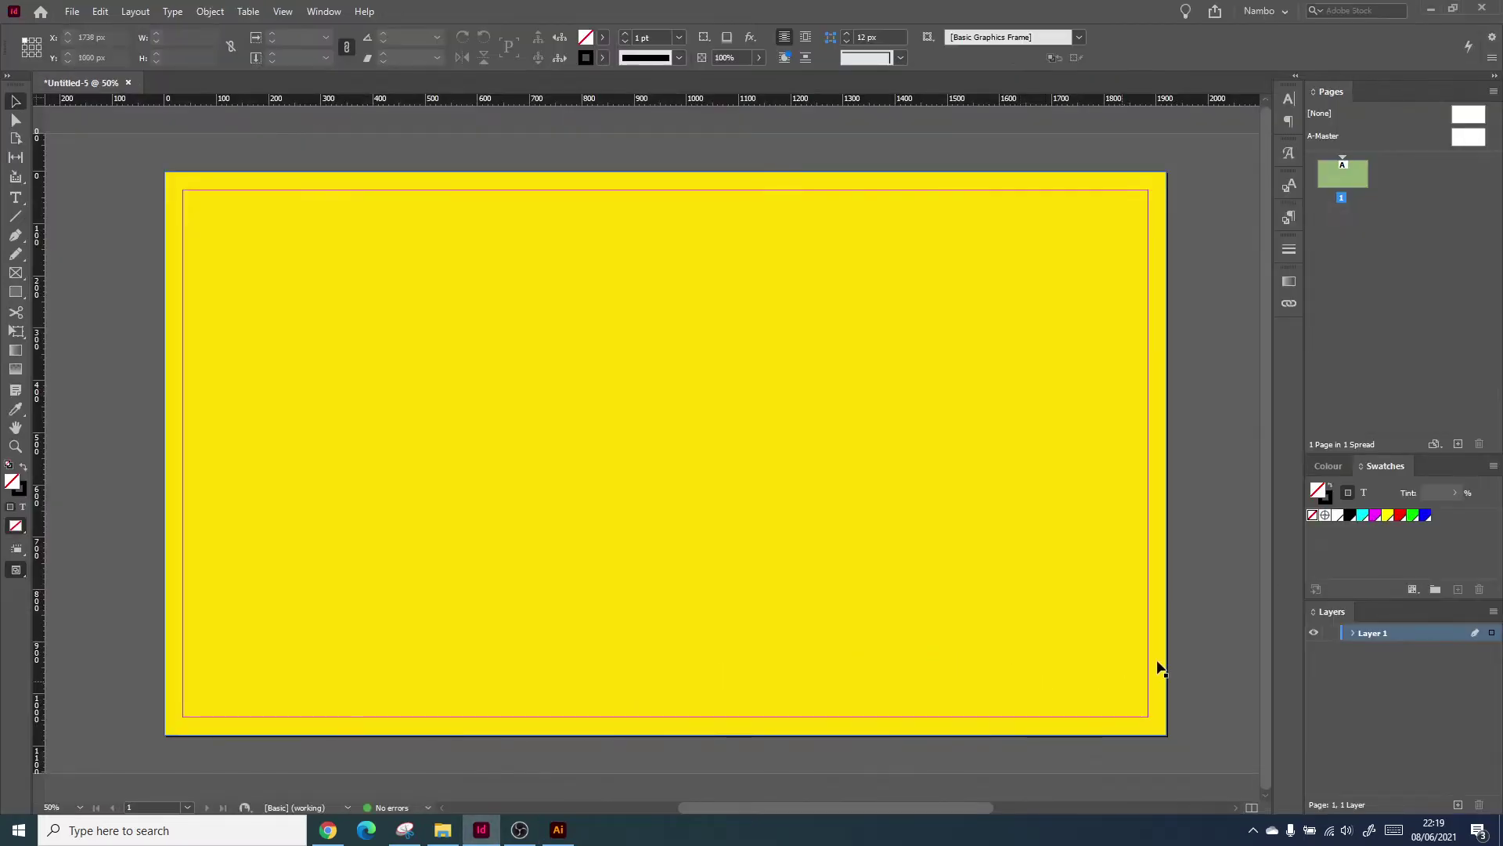
pyautogui.hotkey('ctrl', 'v')
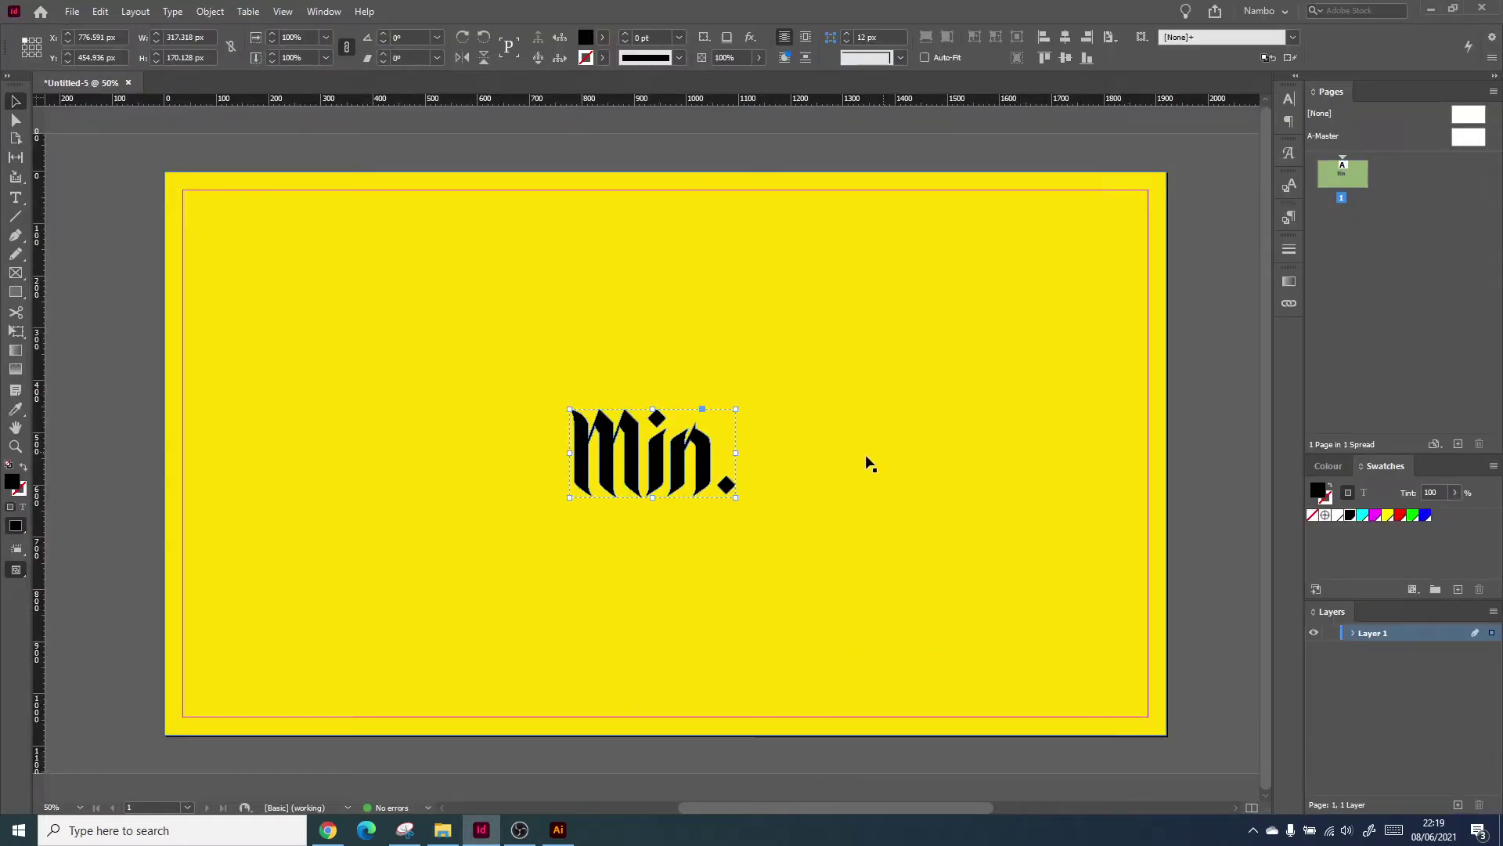
pyautogui.moveTo(736, 409); pyautogui.dragTo(897, 322)
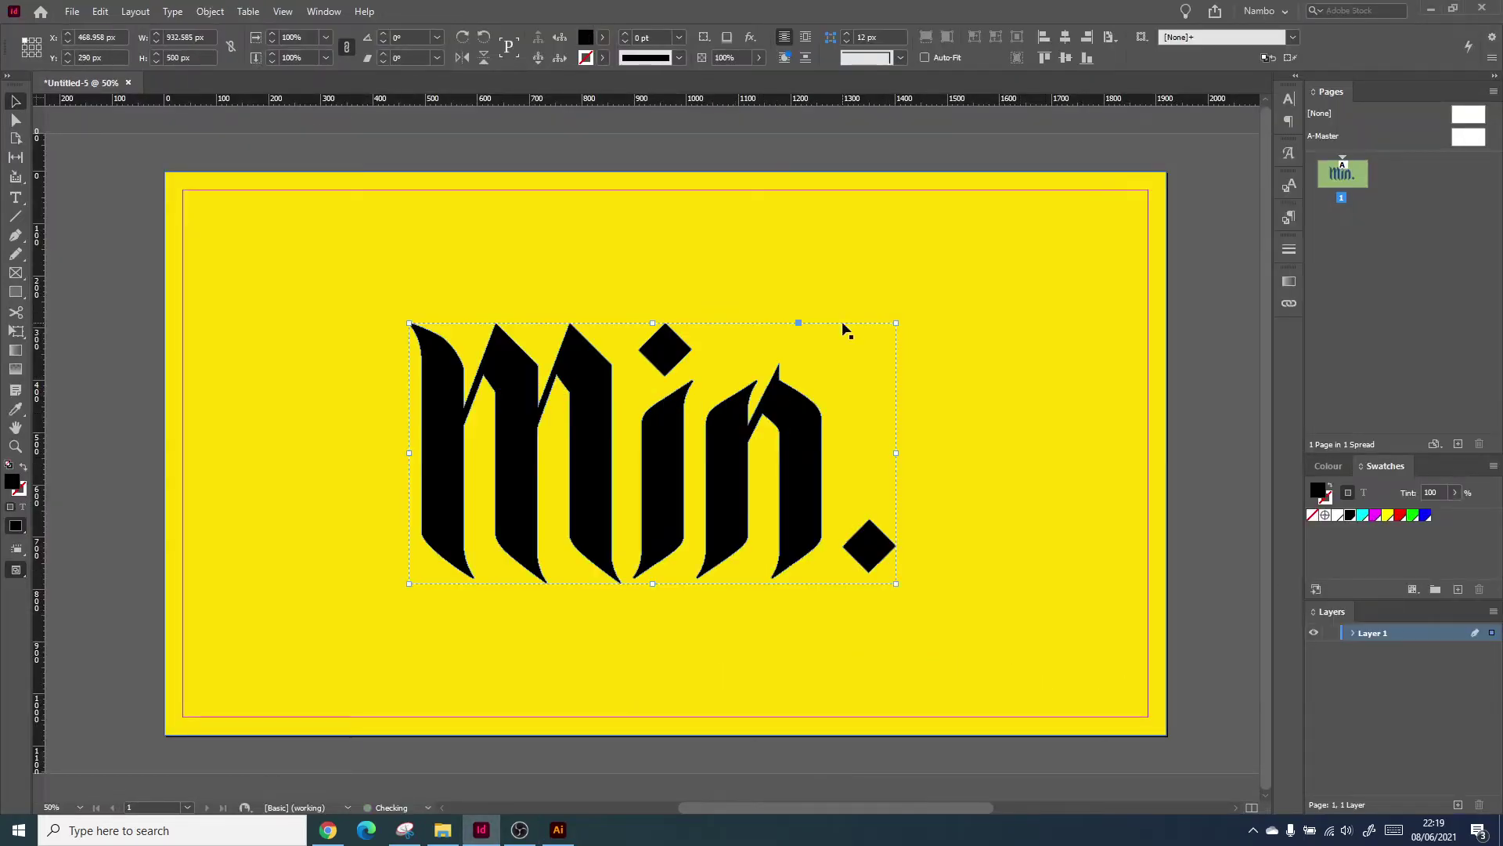
pyautogui.rightClick(781, 433)
pyautogui.moveTo(863, 142)
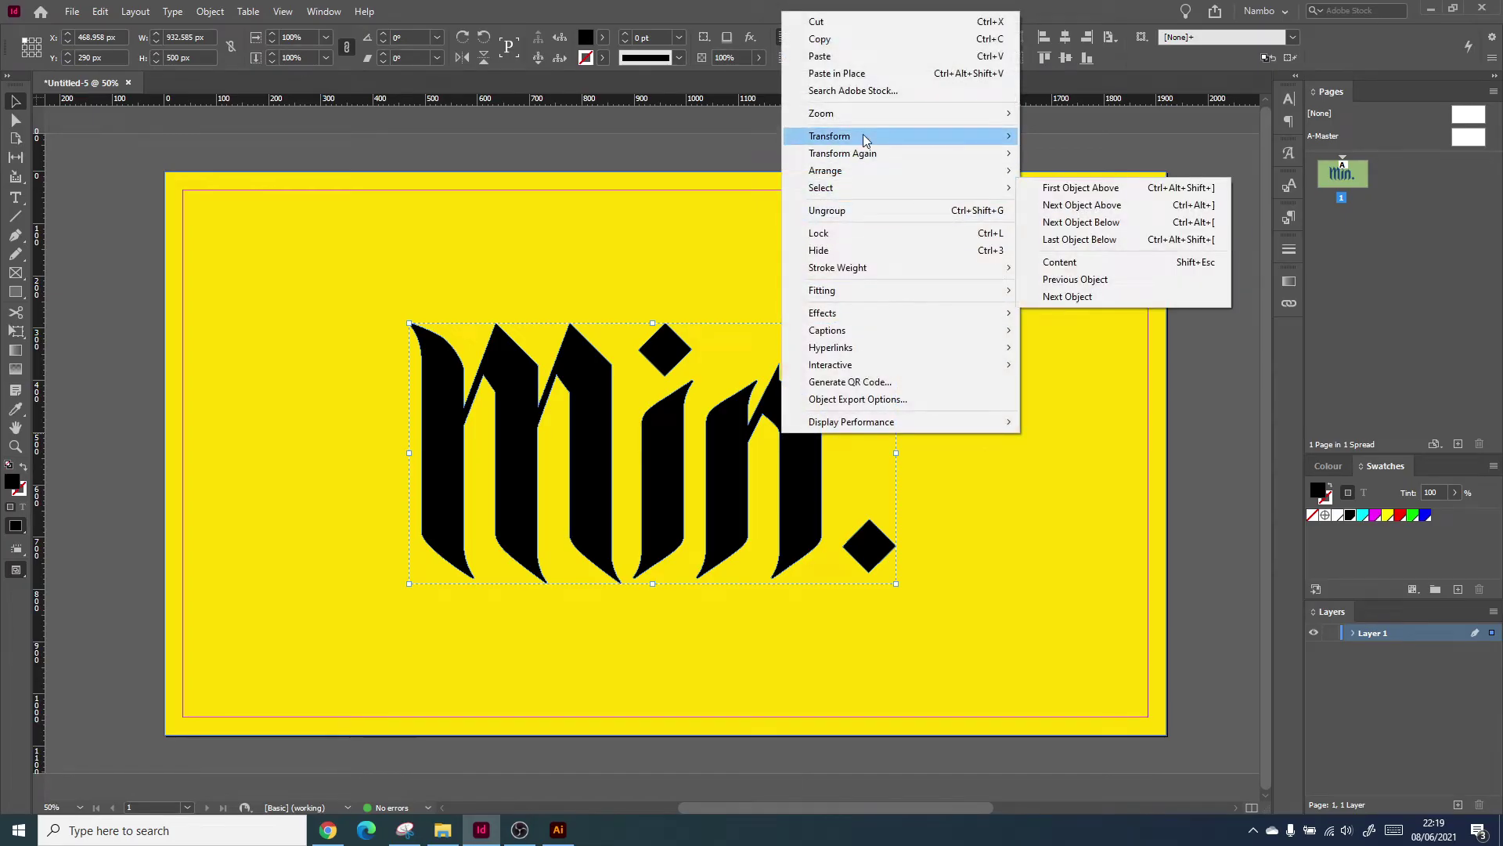
pyautogui.press('Escape')
# Try cyan, yellow and red fills on the background, diamond and letters, then undo them.
pyautogui.click(924, 438)
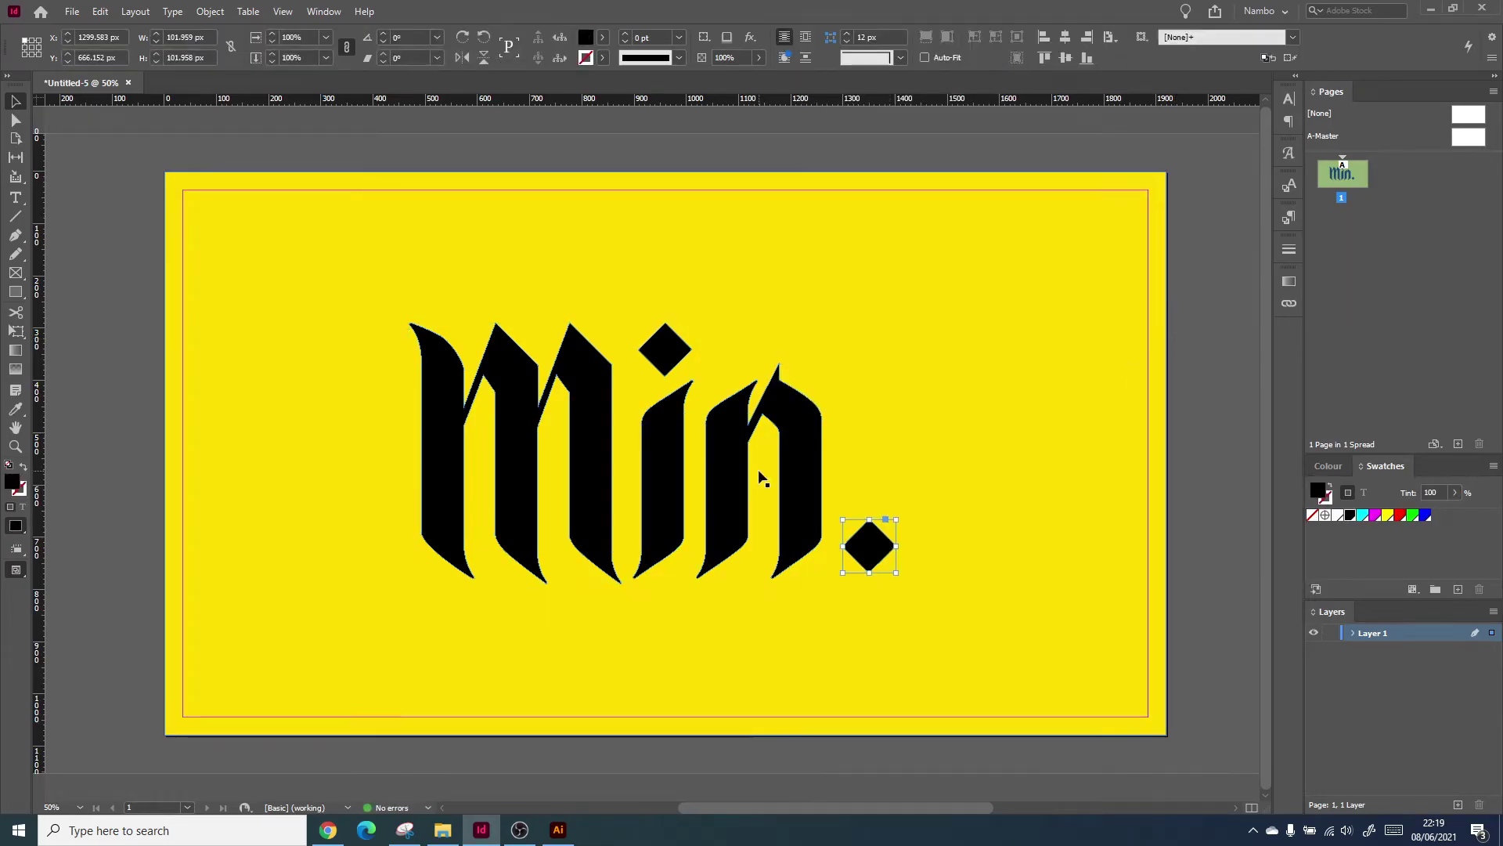
pyautogui.click(1363, 515)
pyautogui.hotkey('ctrl', 'z')
pyautogui.click(869, 546)
pyautogui.click(1363, 515)
pyautogui.click(783, 470)
pyautogui.click(1387, 515)
pyautogui.click(665, 438)
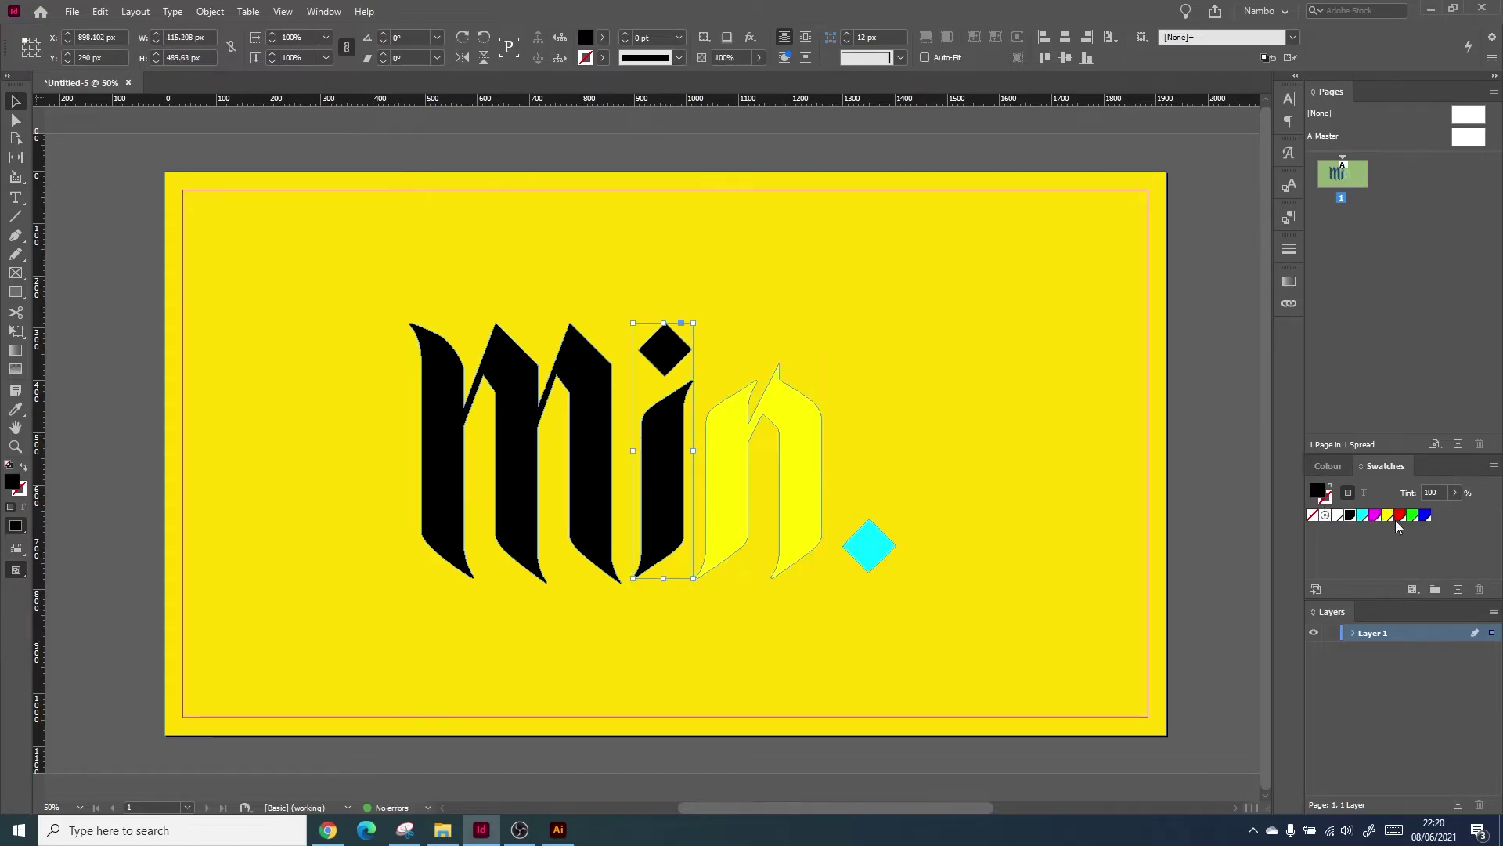
pyautogui.click(1400, 515)
pyautogui.hotkey('ctrl', 'z')
pyautogui.hotkey('ctrl', 'z')
pyautogui.hotkey('ctrl', 'z')
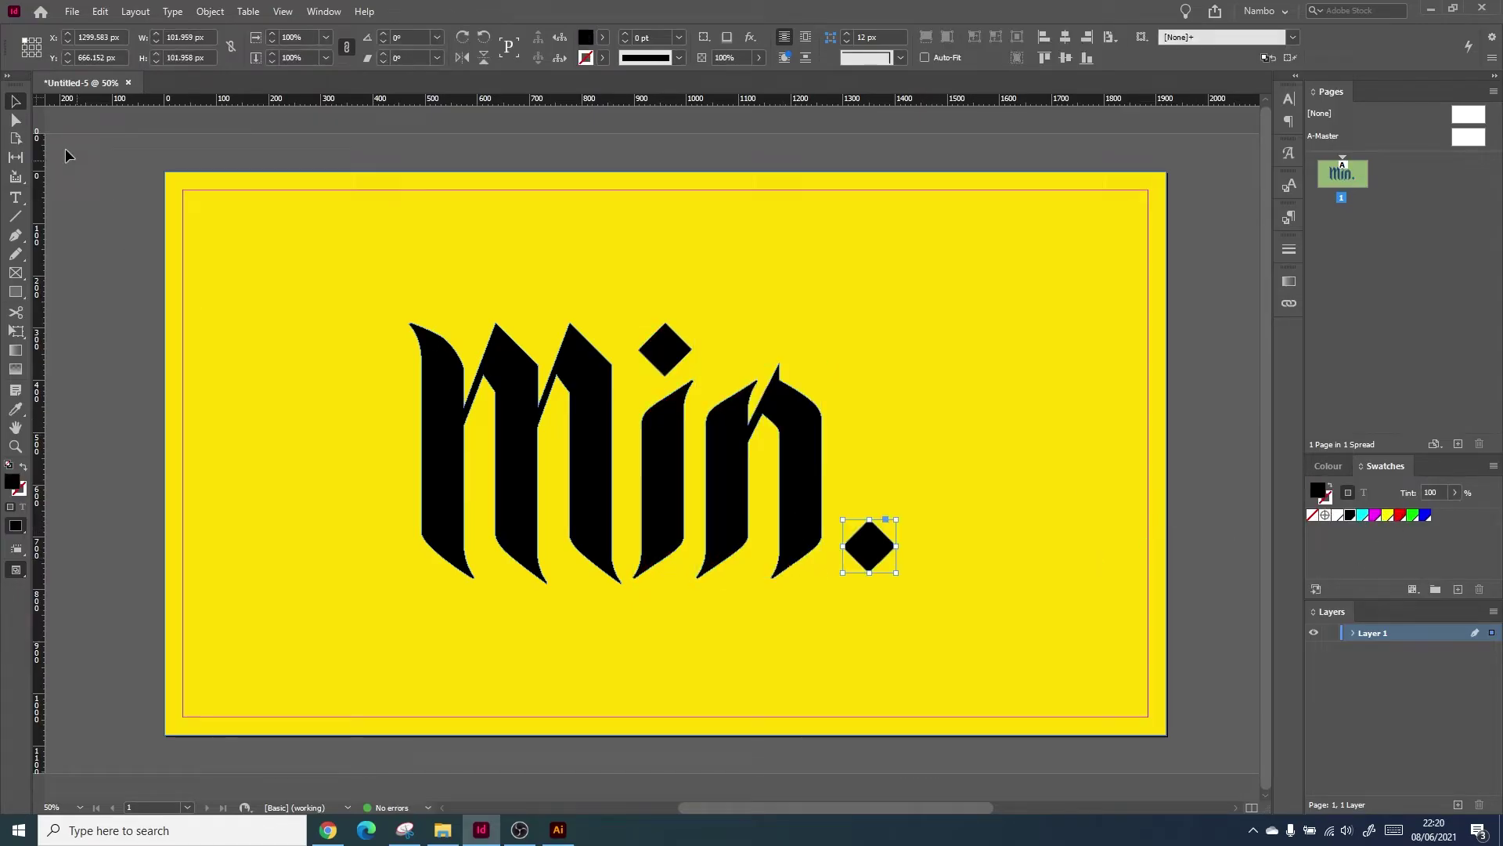
# Move anchors on the M and diamond with Direct Selection, undo, and return to Selection.
pyautogui.click(15, 119)
pyautogui.click(472, 378)
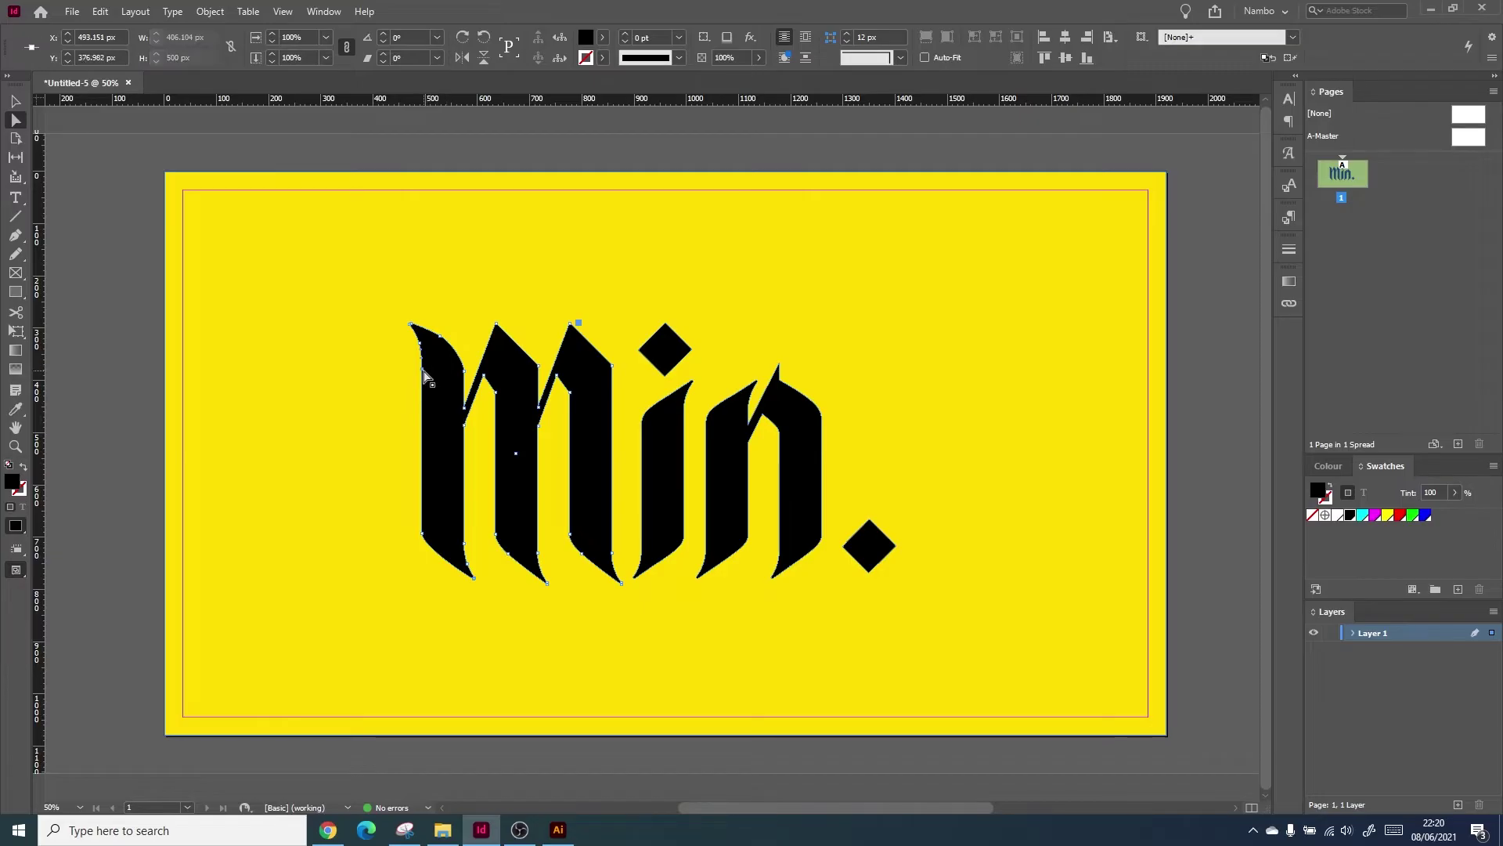
pyautogui.moveTo(423, 369); pyautogui.dragTo(337, 368)
pyautogui.hotkey('ctrl', 'z')
pyautogui.moveTo(666, 323); pyautogui.dragTo(668, 253)
pyautogui.hotkey('ctrl', 'z')
pyautogui.click(1147, 616)
pyautogui.click(1201, 603)
pyautogui.press('v')
pyautogui.click(523, 483)
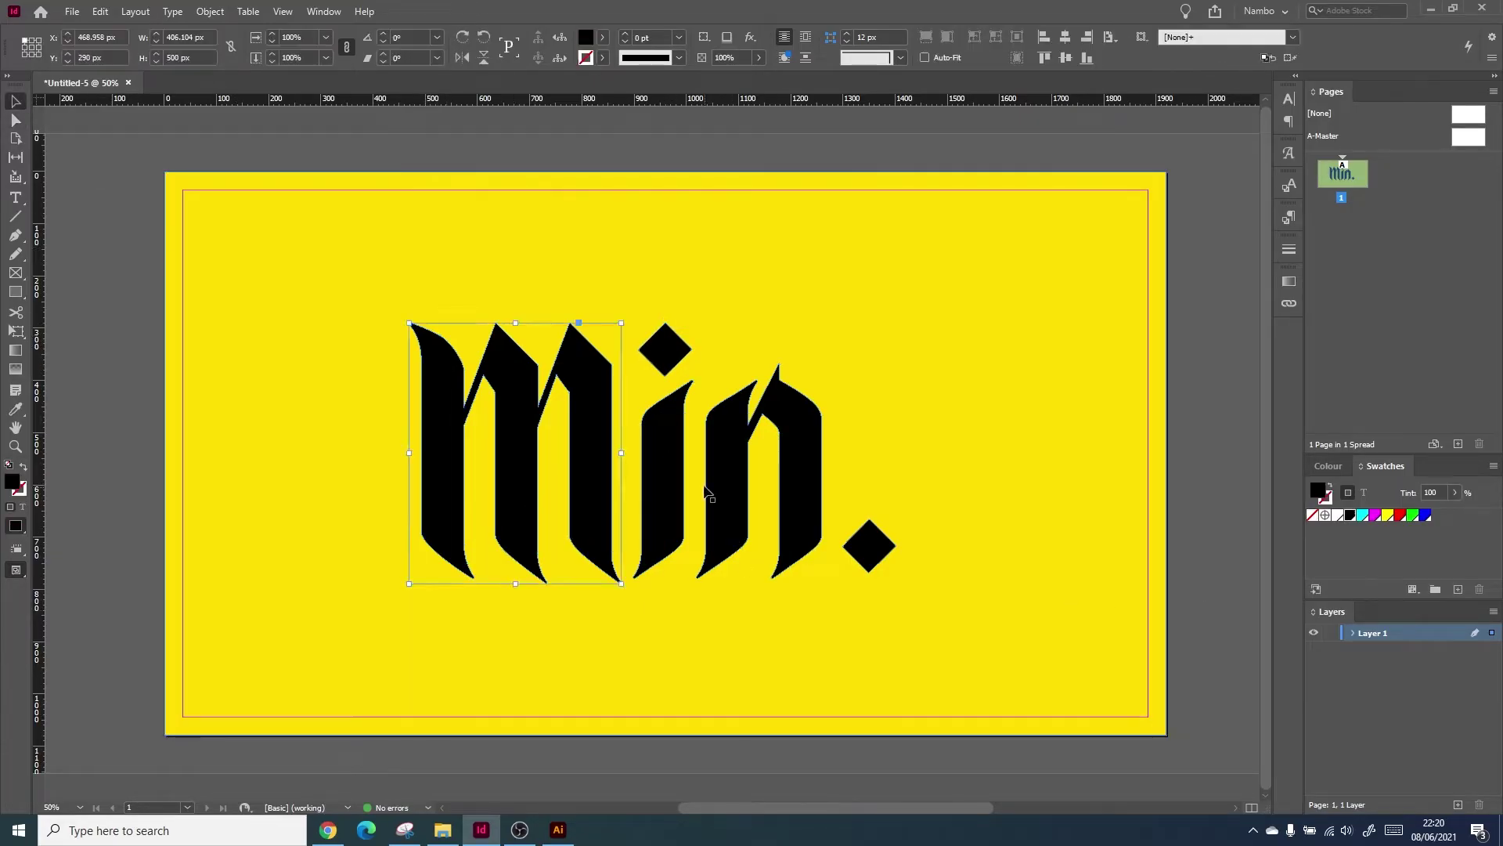
pyautogui.click(721, 486)
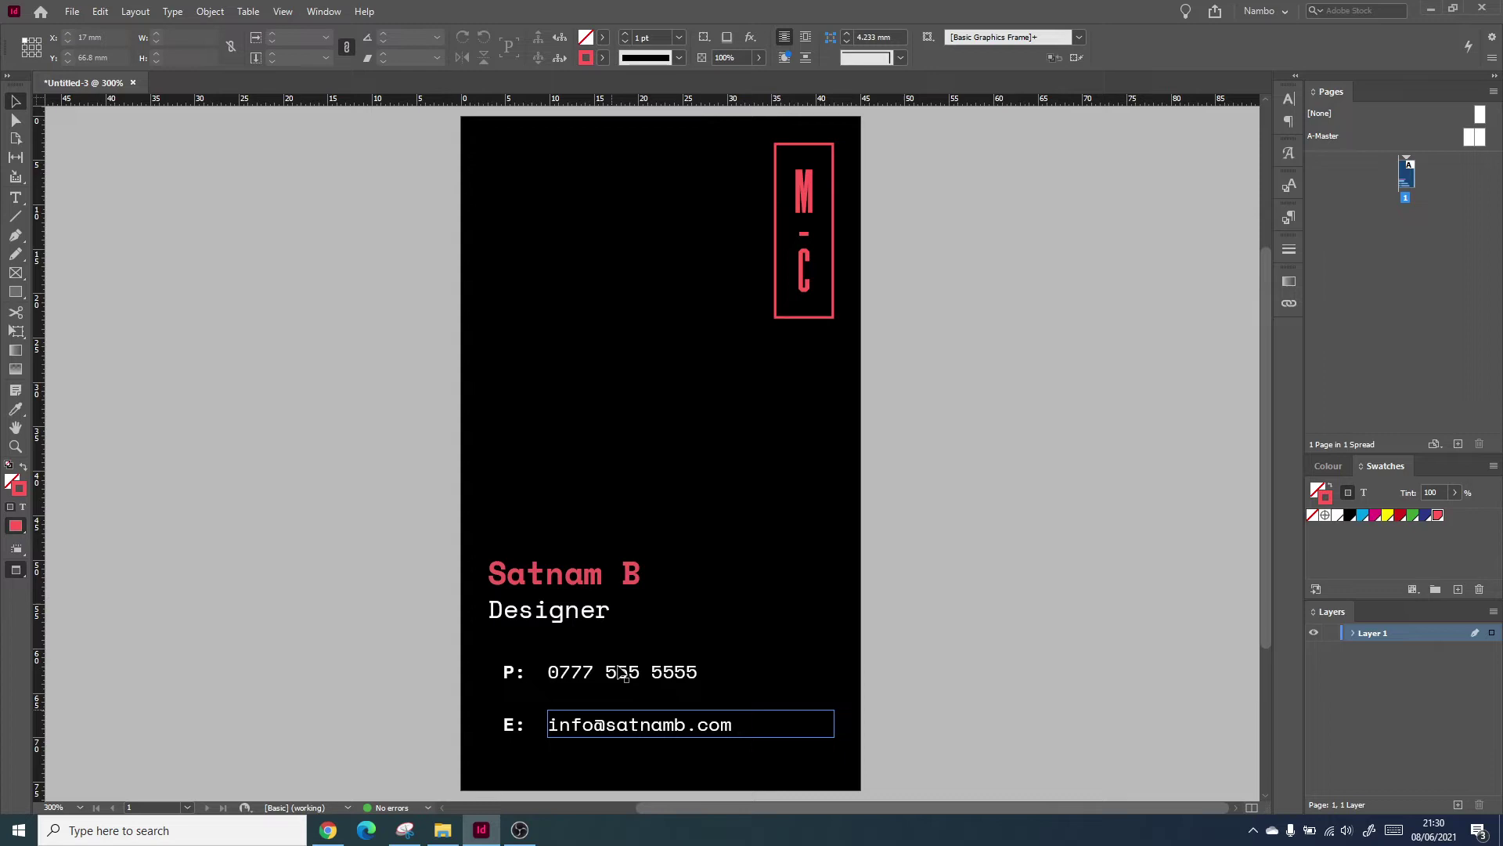
# Open Window > Utilities > Data Merge and pick Datamerge_Text via Select Data Source.
pyautogui.click(324, 11)
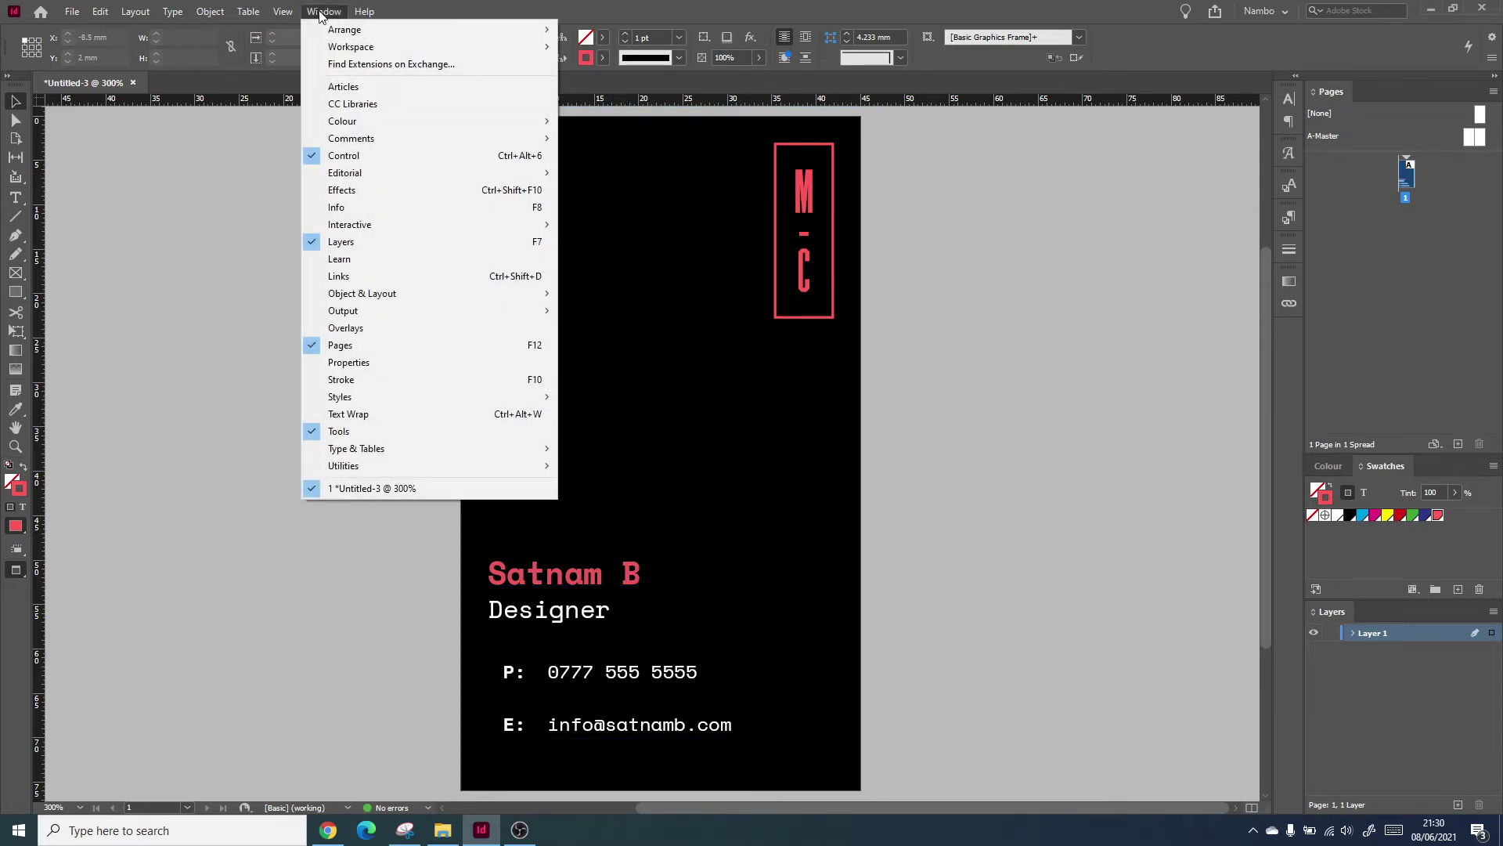
pyautogui.moveTo(365, 467)
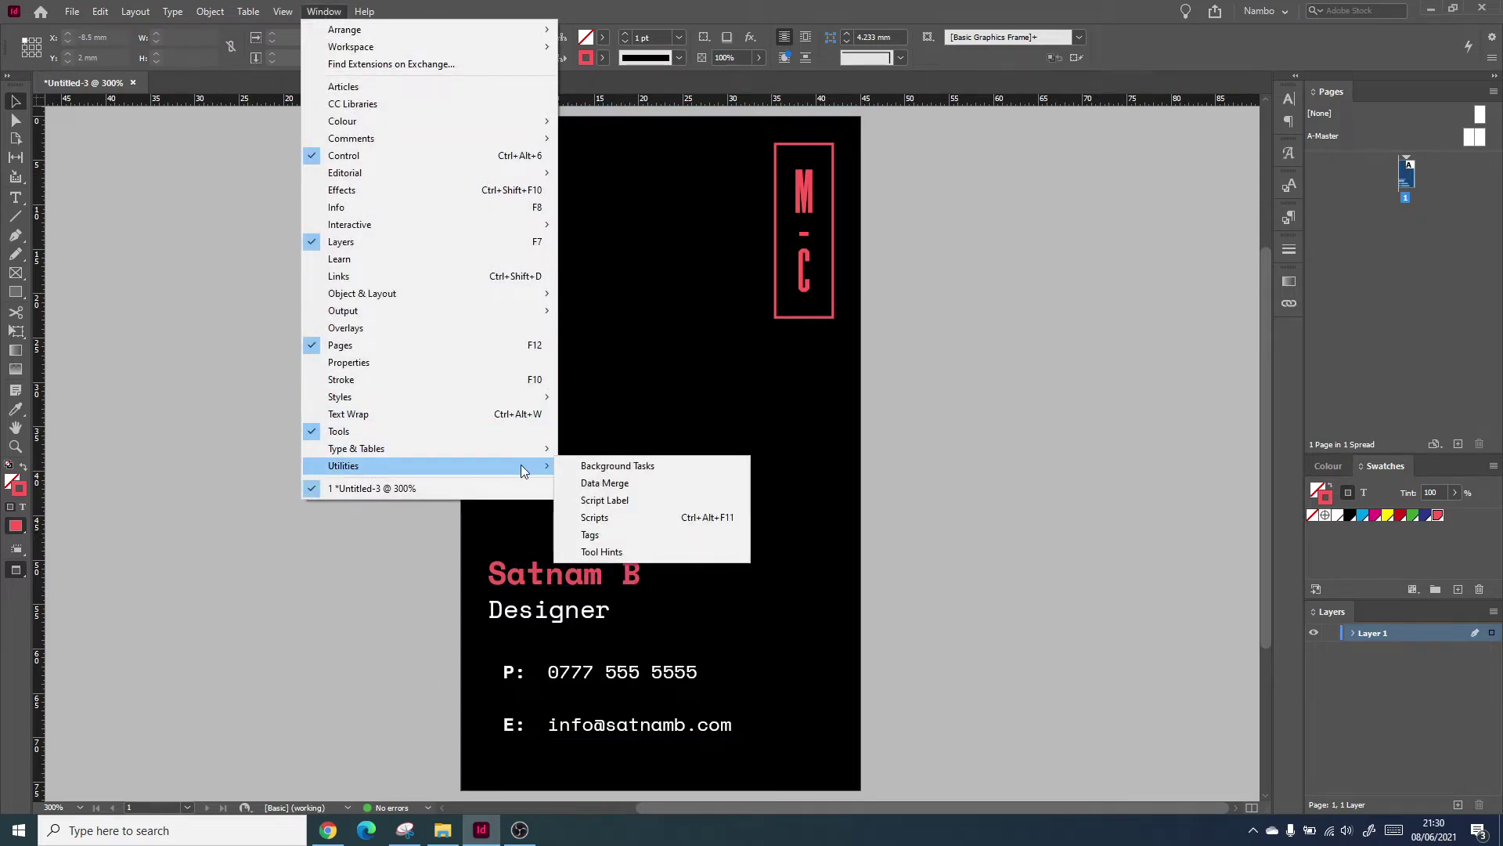
pyautogui.click(602, 484)
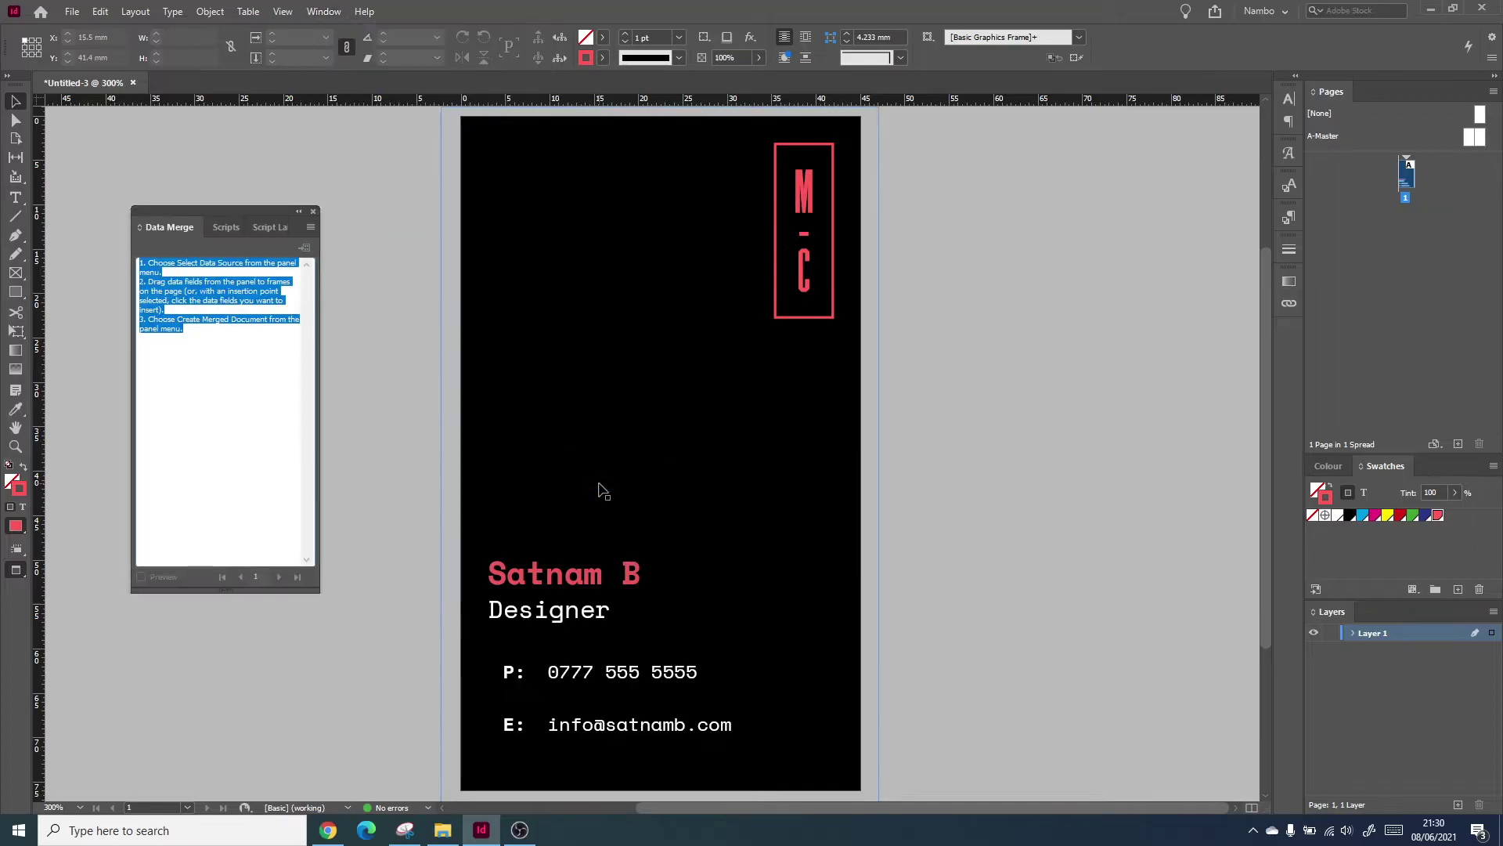
pyautogui.click(311, 227)
pyautogui.click(361, 234)
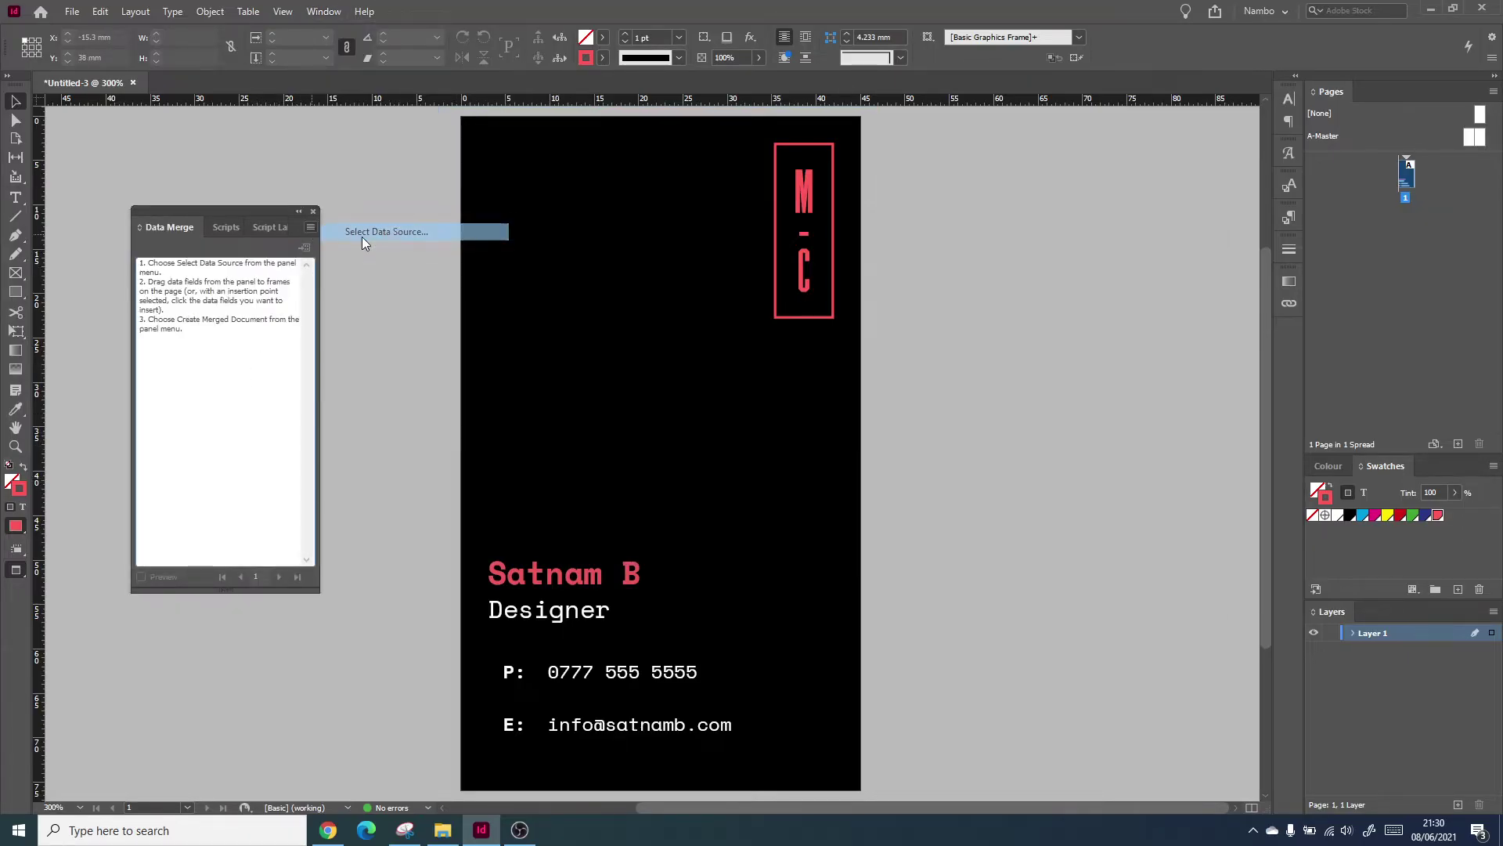
pyautogui.click(930, 401)
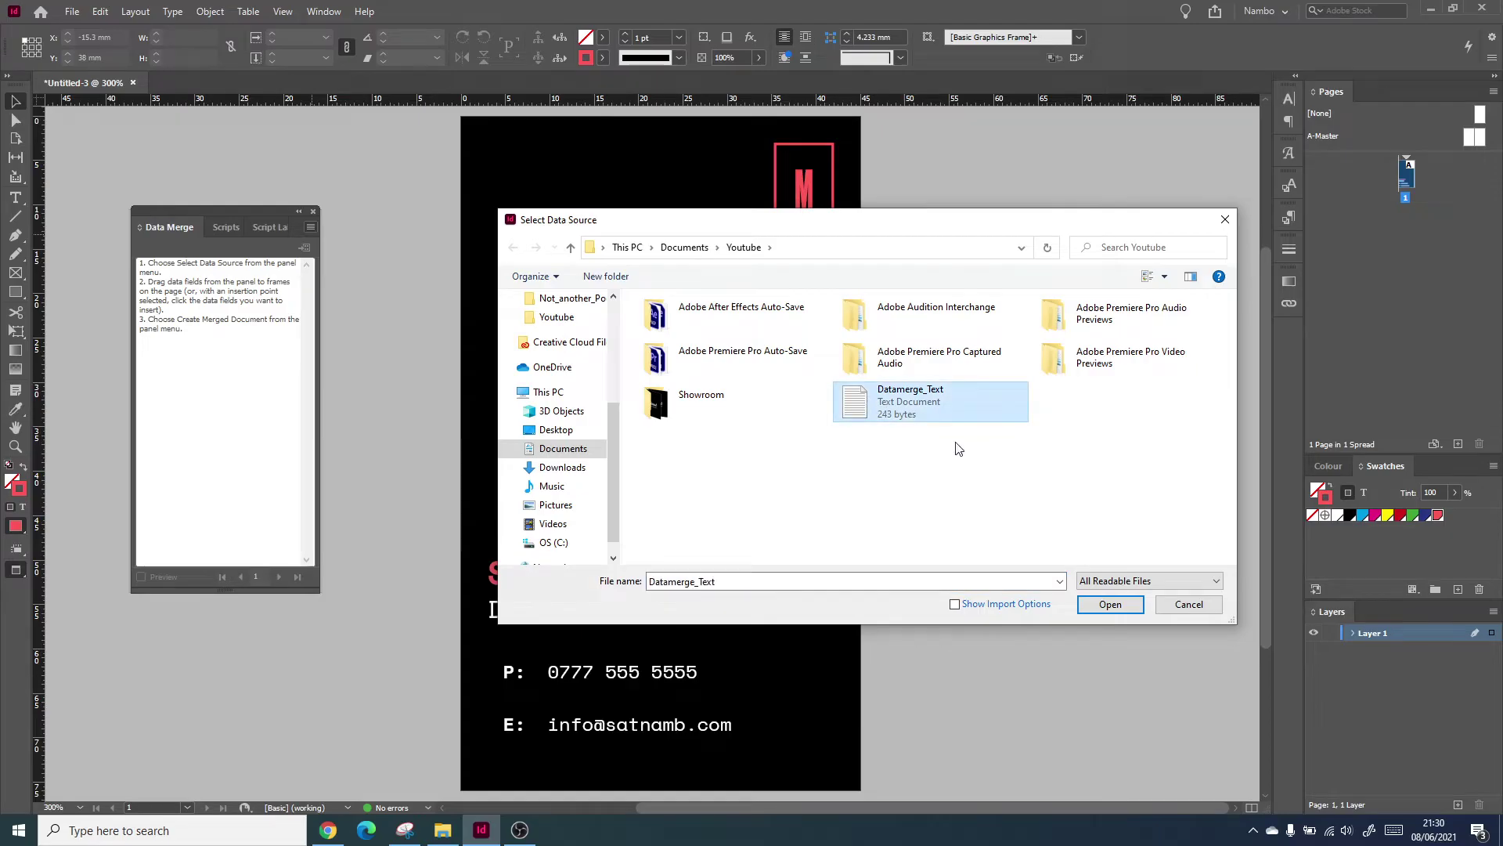
# Load the Datamerge_Text fields and replace the name and 'Designer' lines with the Name and Job title fields.
pyautogui.doubleClick(914, 399)
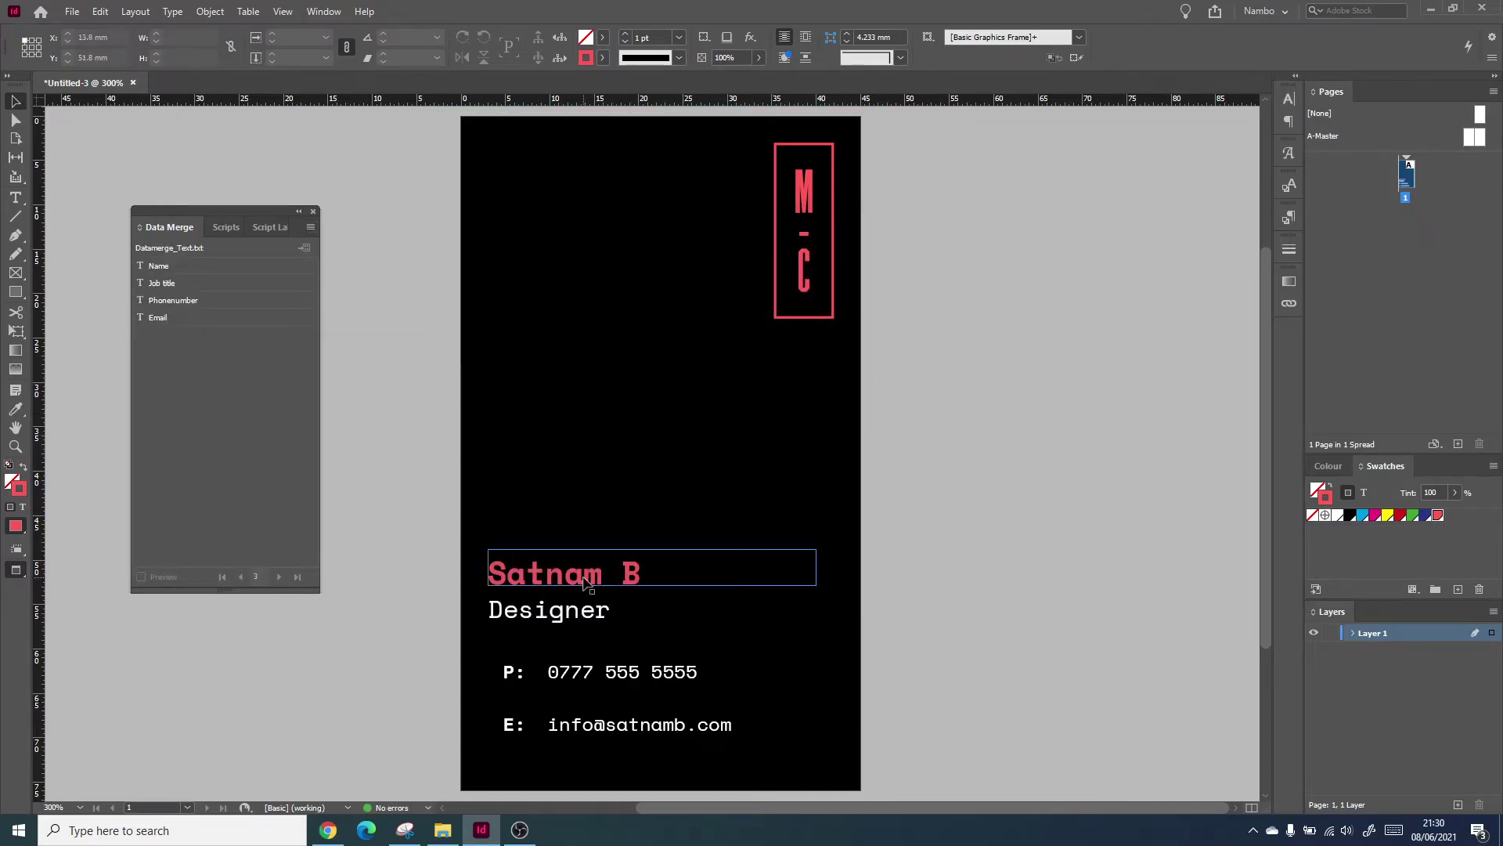
pyautogui.doubleClick(593, 571)
pyautogui.tripleClick(589, 565)
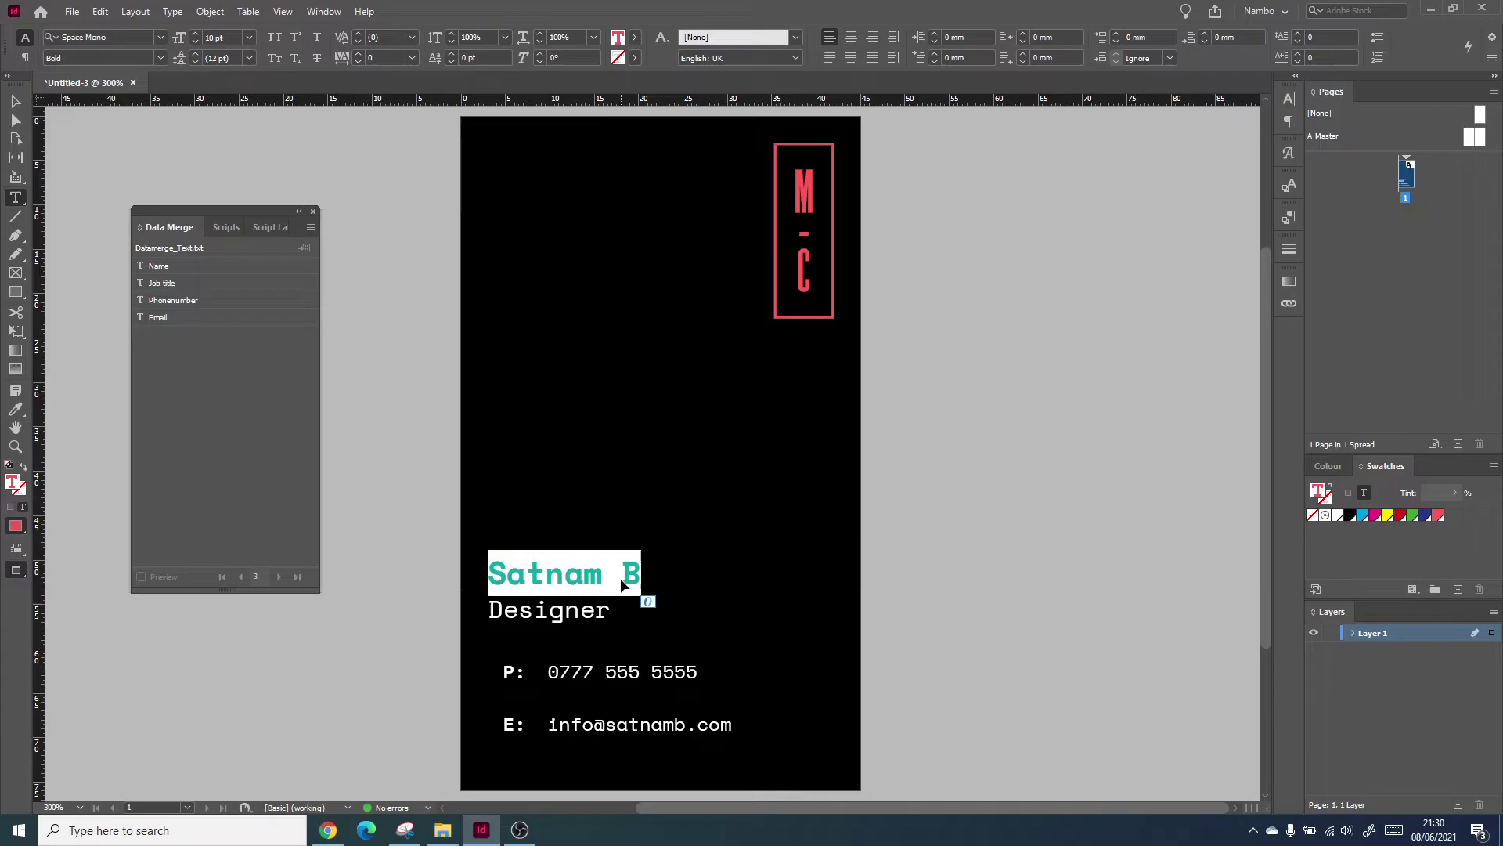
pyautogui.click(175, 265)
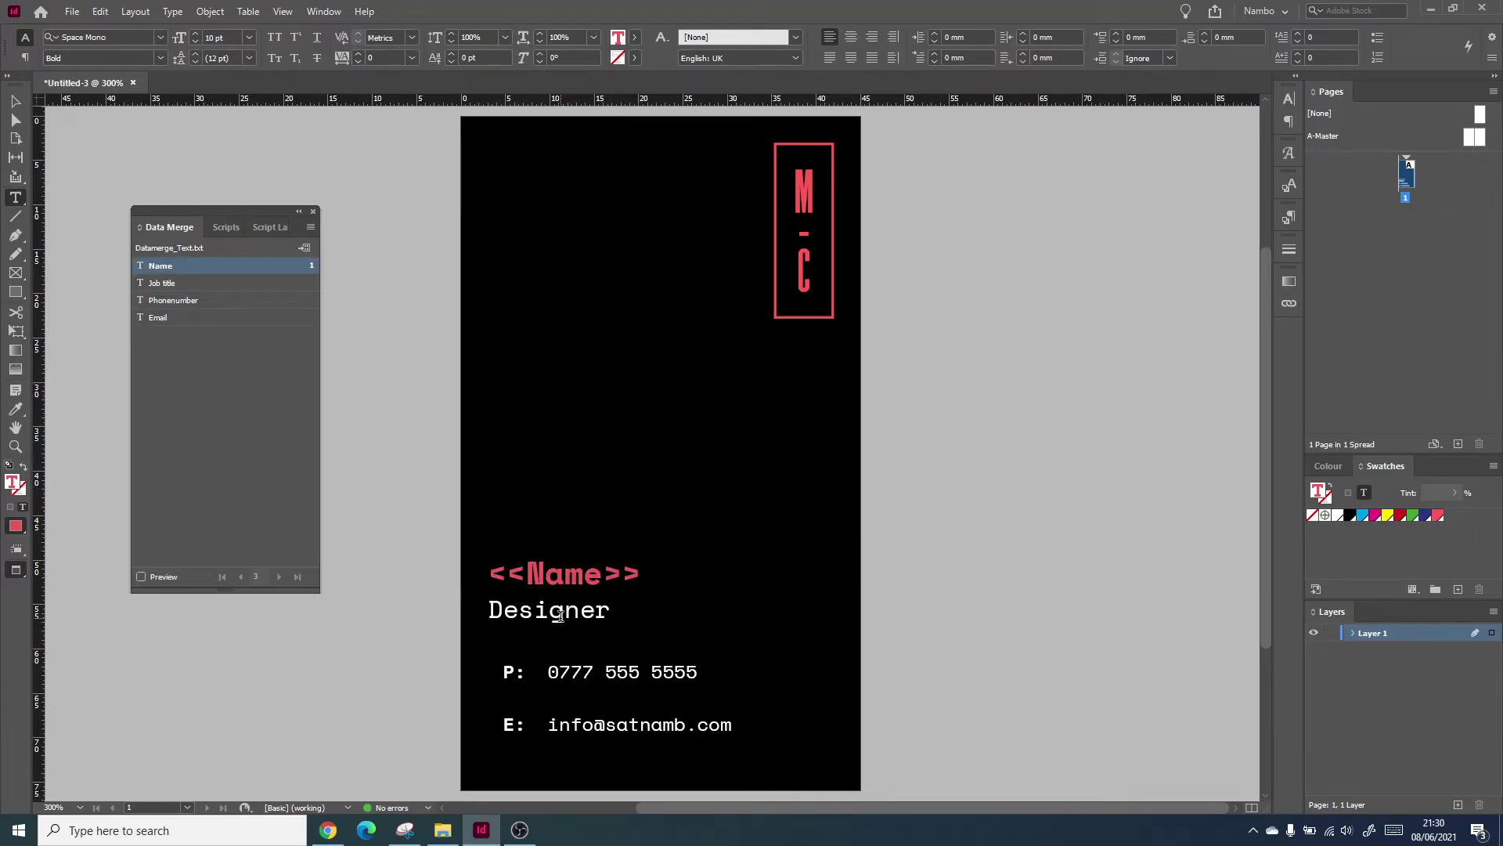
pyautogui.doubleClick(561, 624)
pyautogui.click(196, 285)
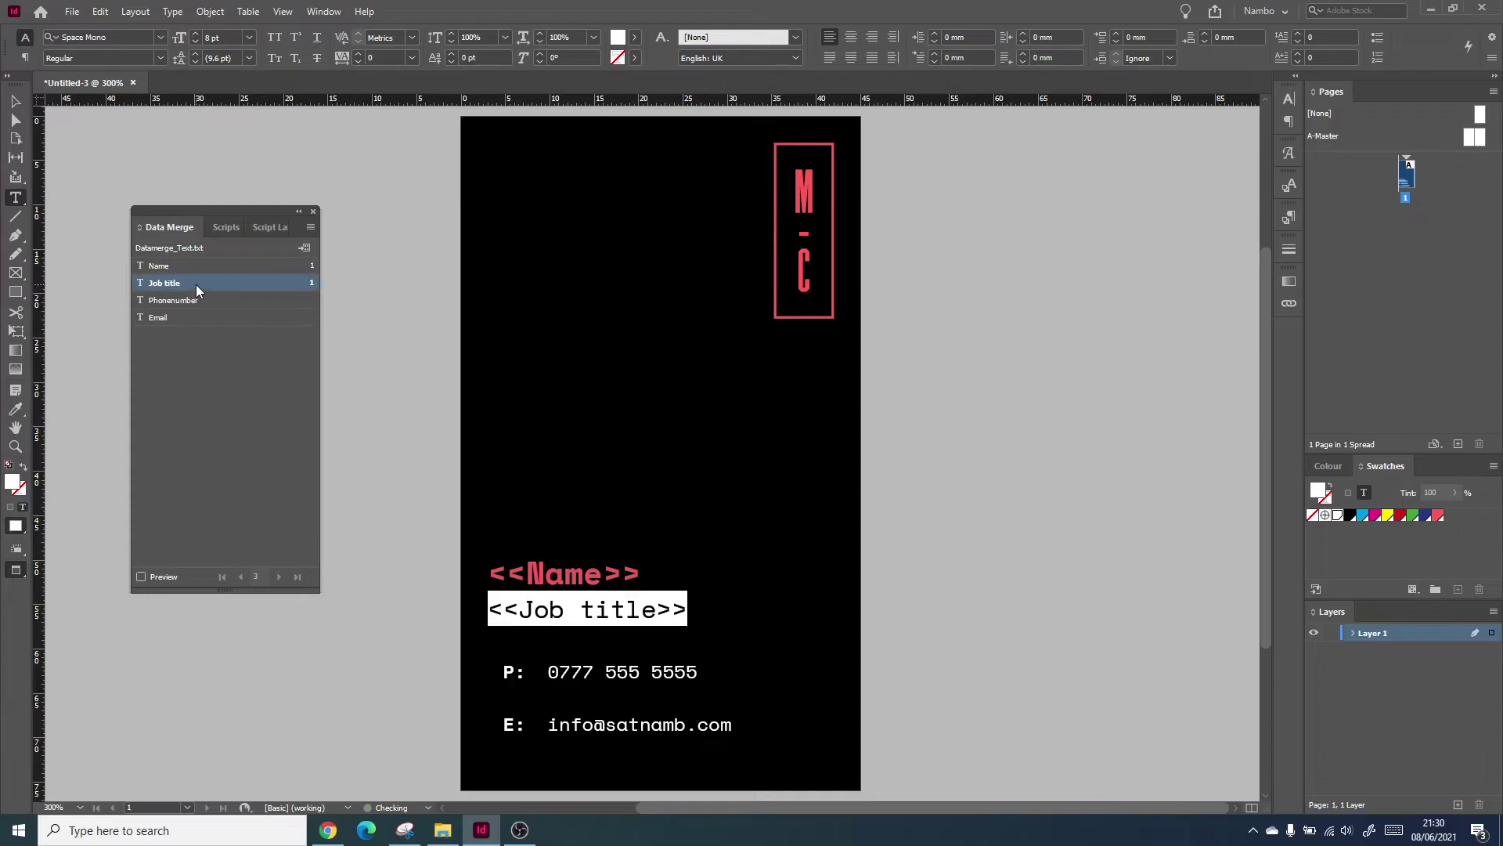
# Replace the phone-number and email lines with the Phonenumber and Email merge fields.
pyautogui.tripleClick(575, 671)
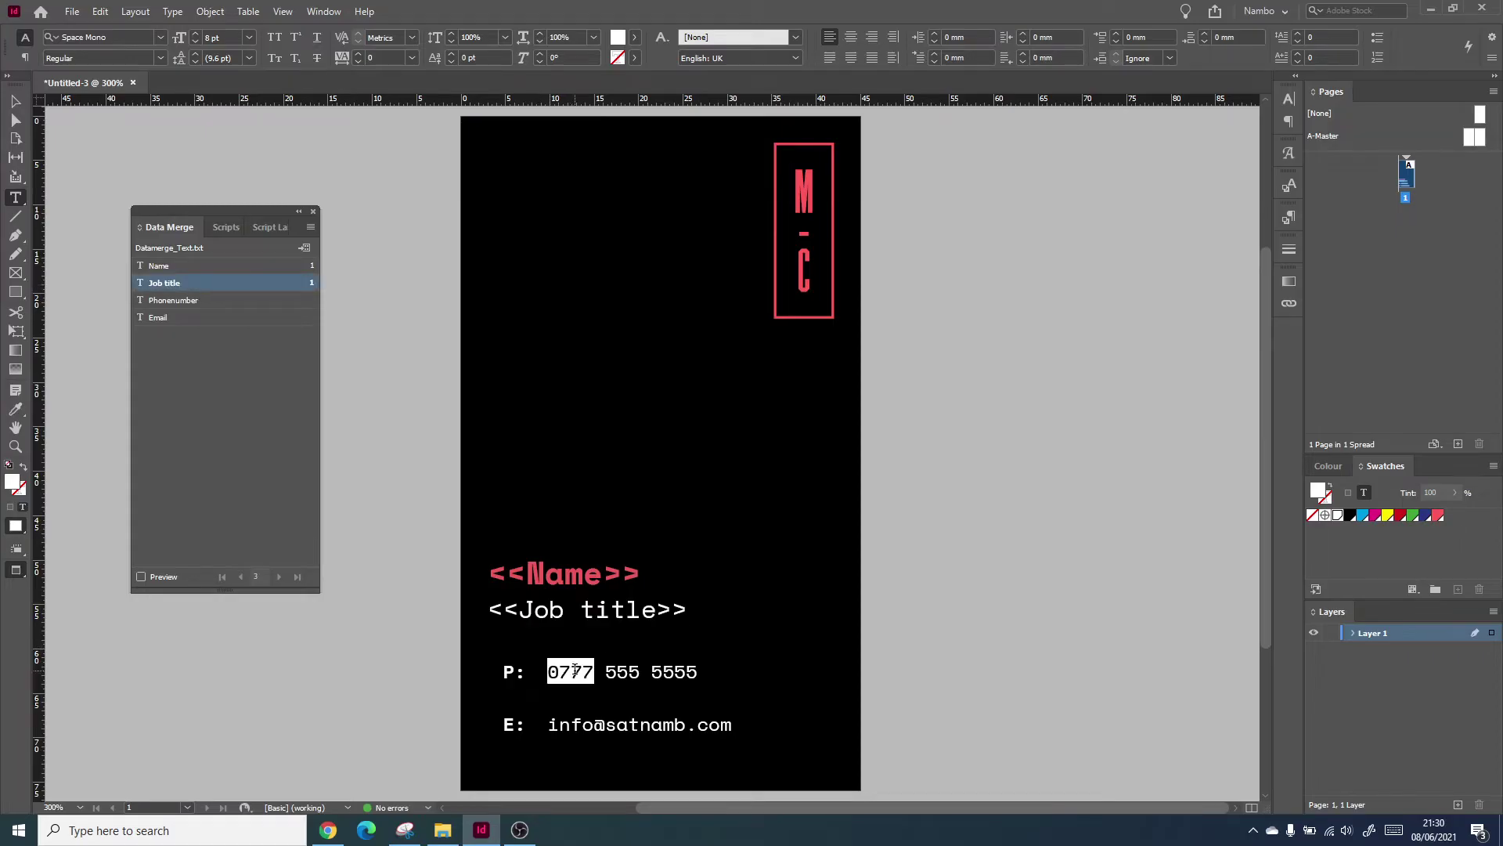
pyautogui.click(192, 300)
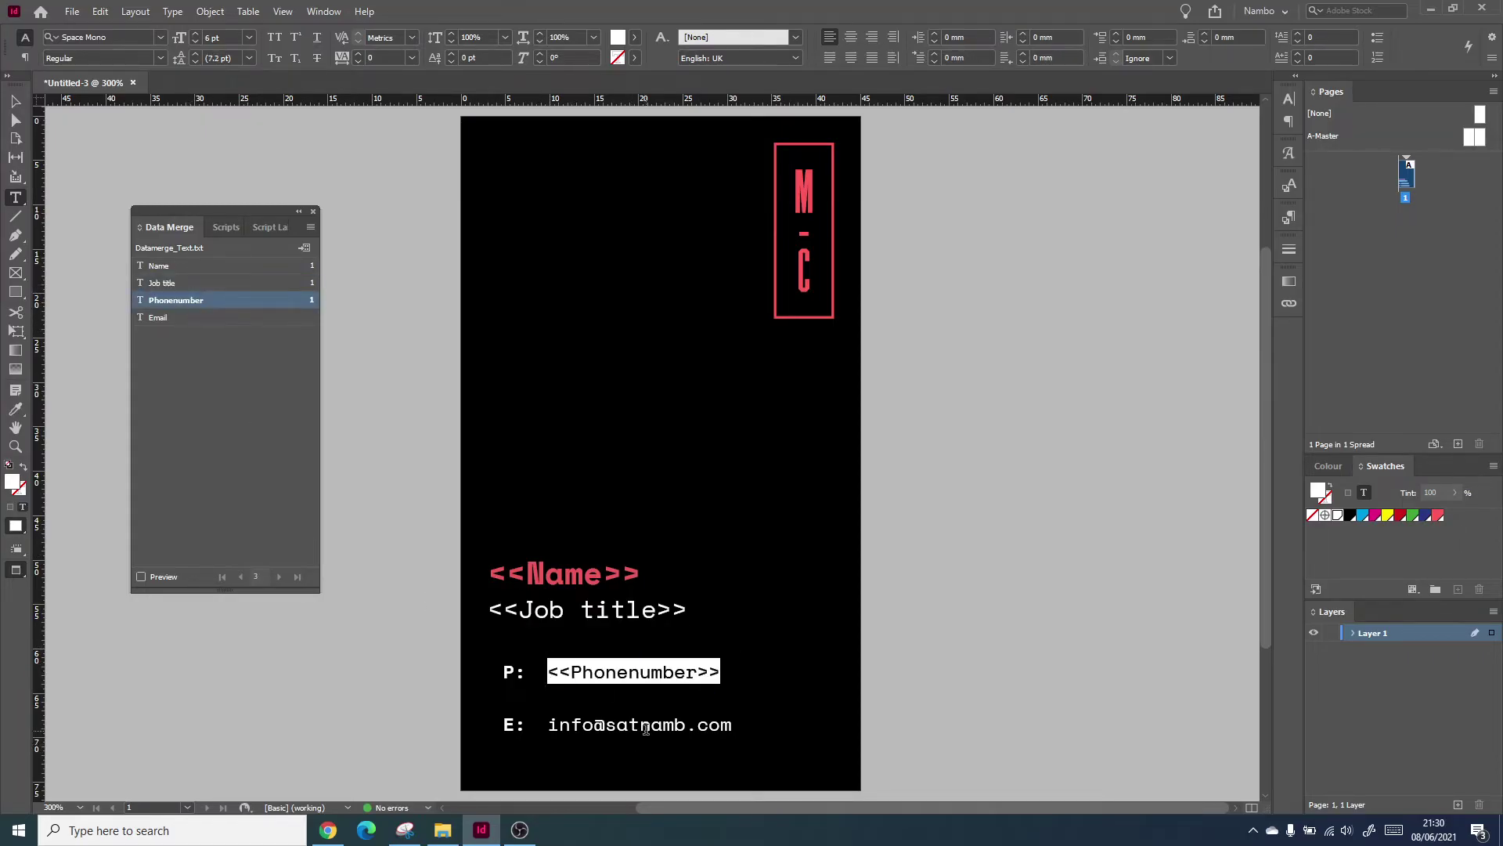
pyautogui.tripleClick(646, 727)
pyautogui.click(176, 320)
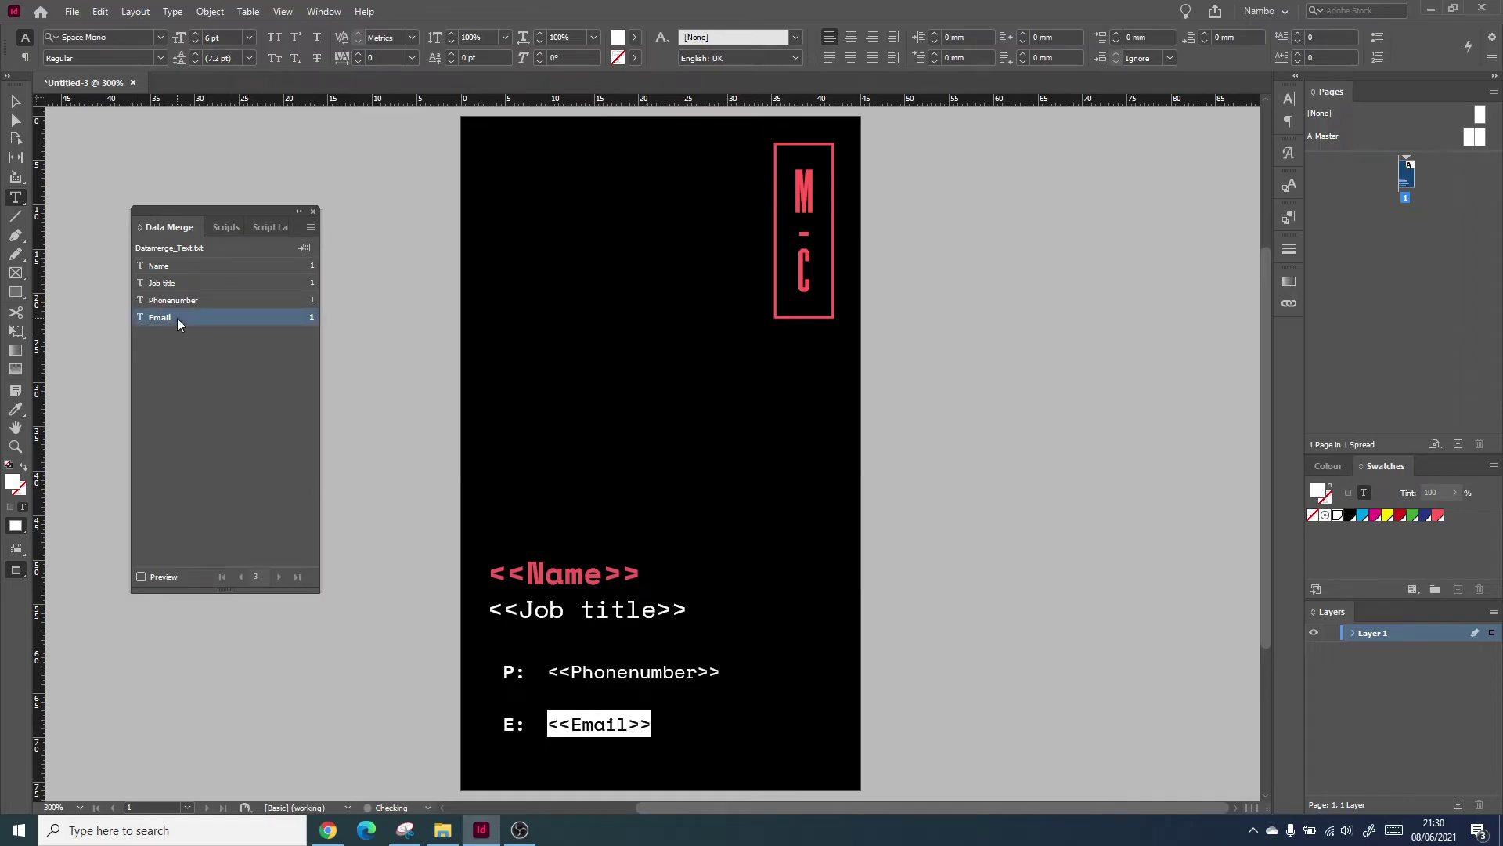
# Preview the merged card record by record, then draw a circle on the new Untitled-2 page.
pyautogui.click(146, 580)
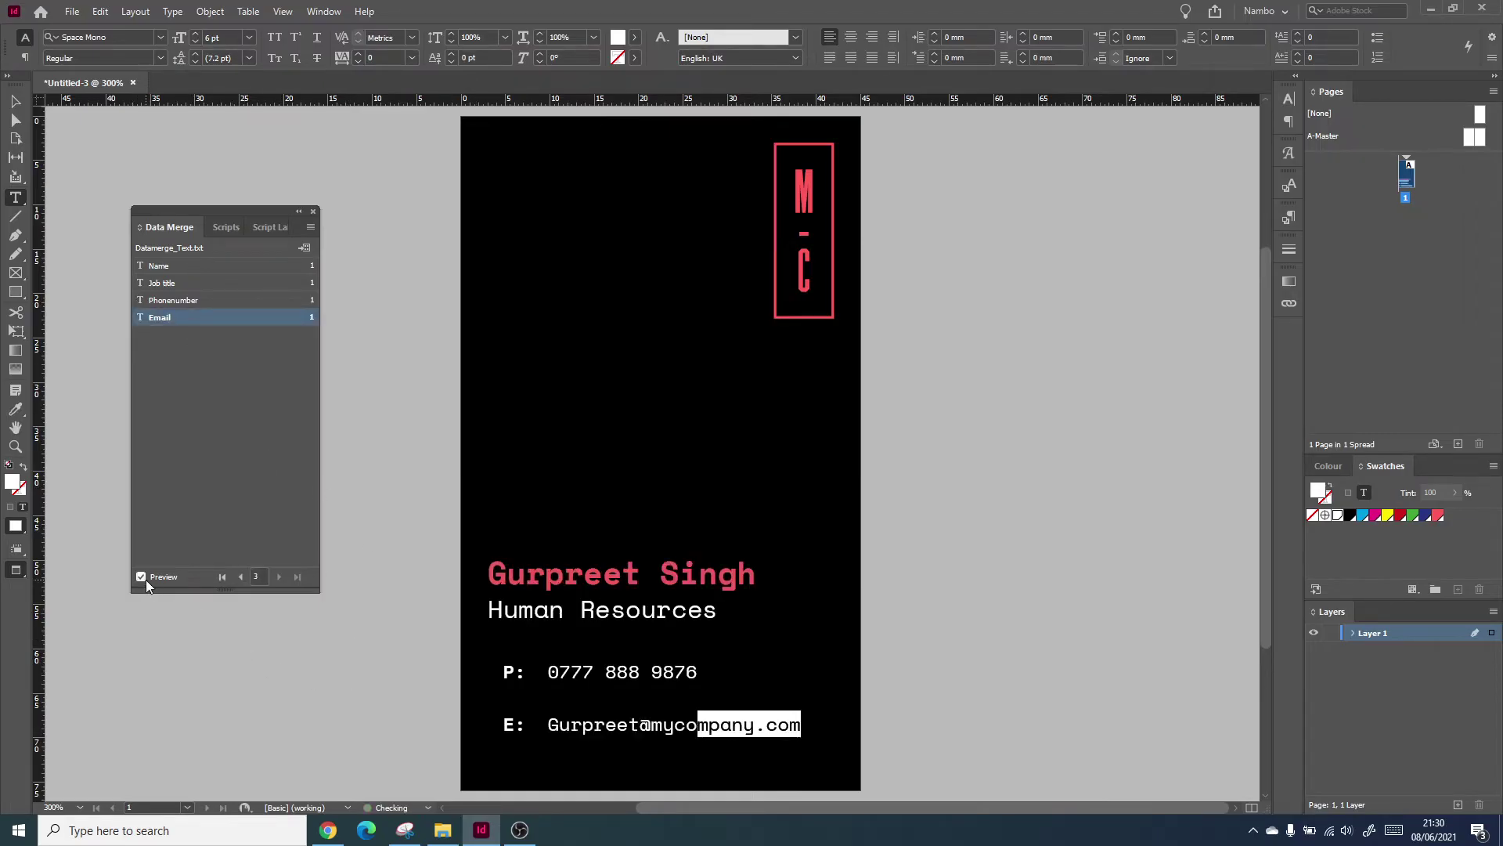
pyautogui.click(241, 577)
pyautogui.click(241, 577)
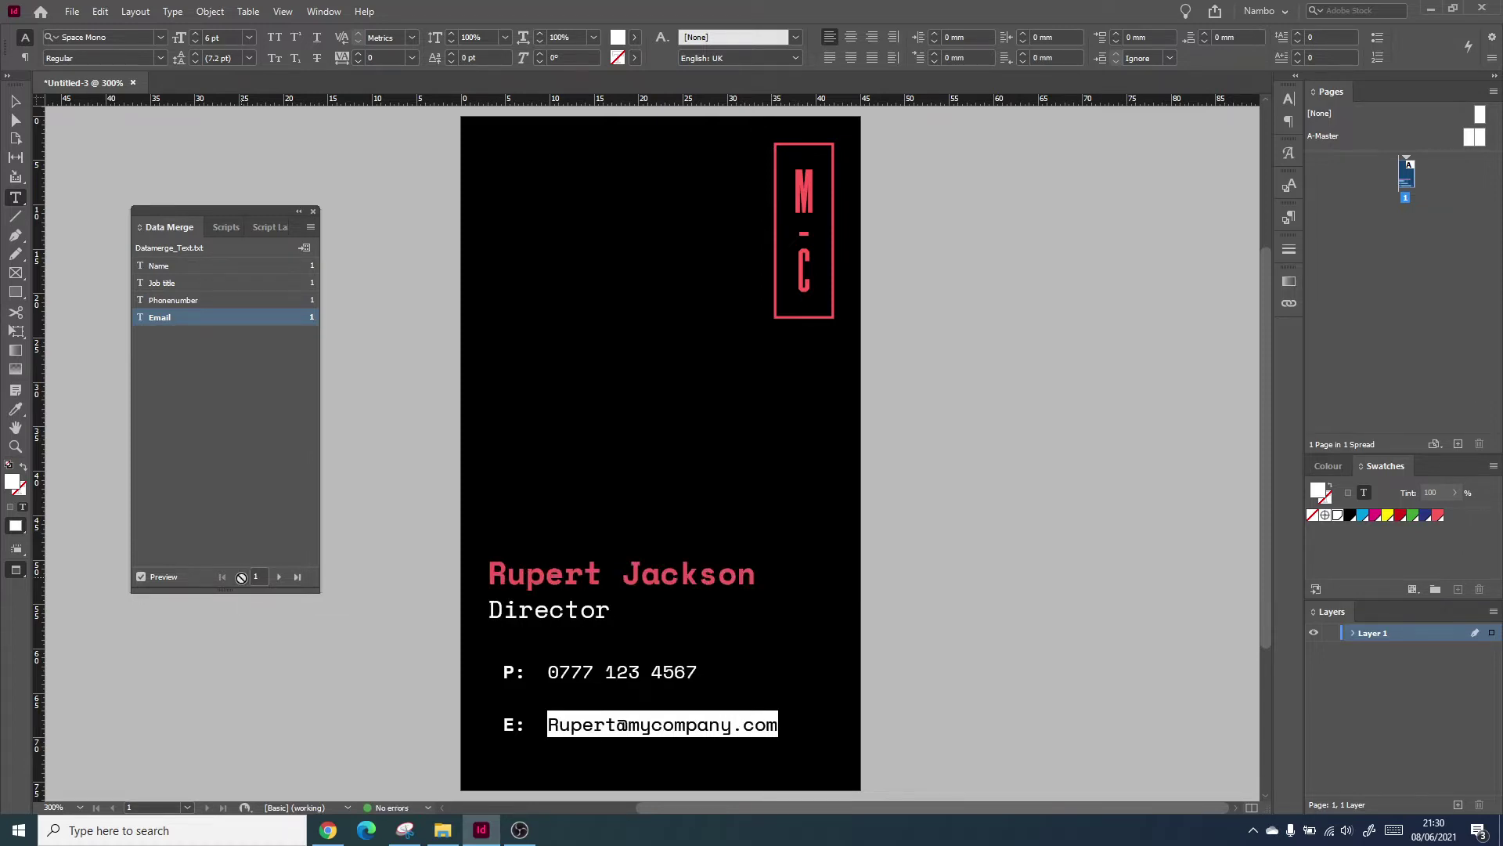
pyautogui.click(281, 576)
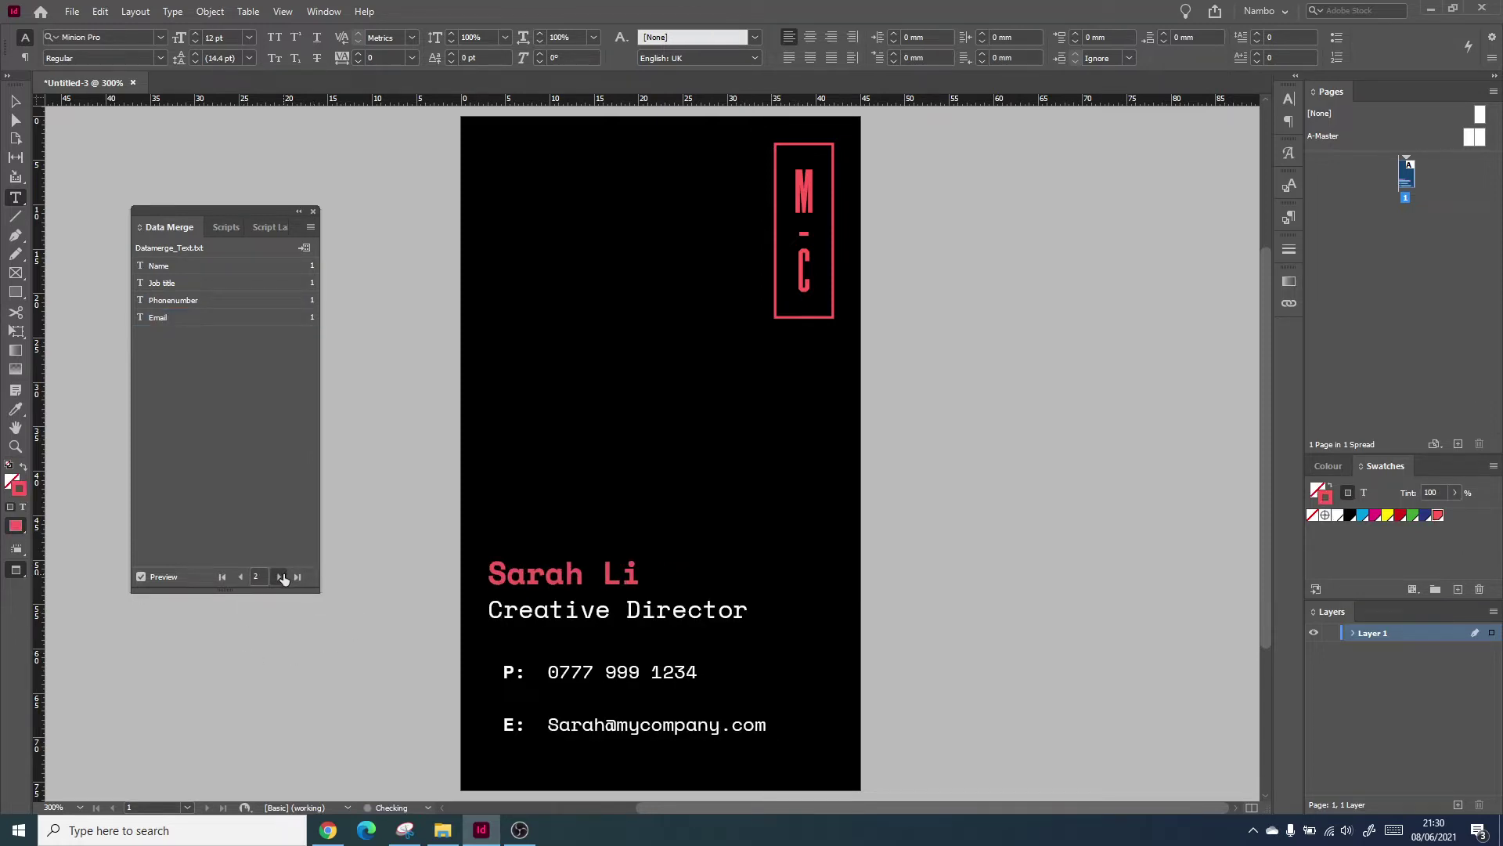
pyautogui.click(281, 576)
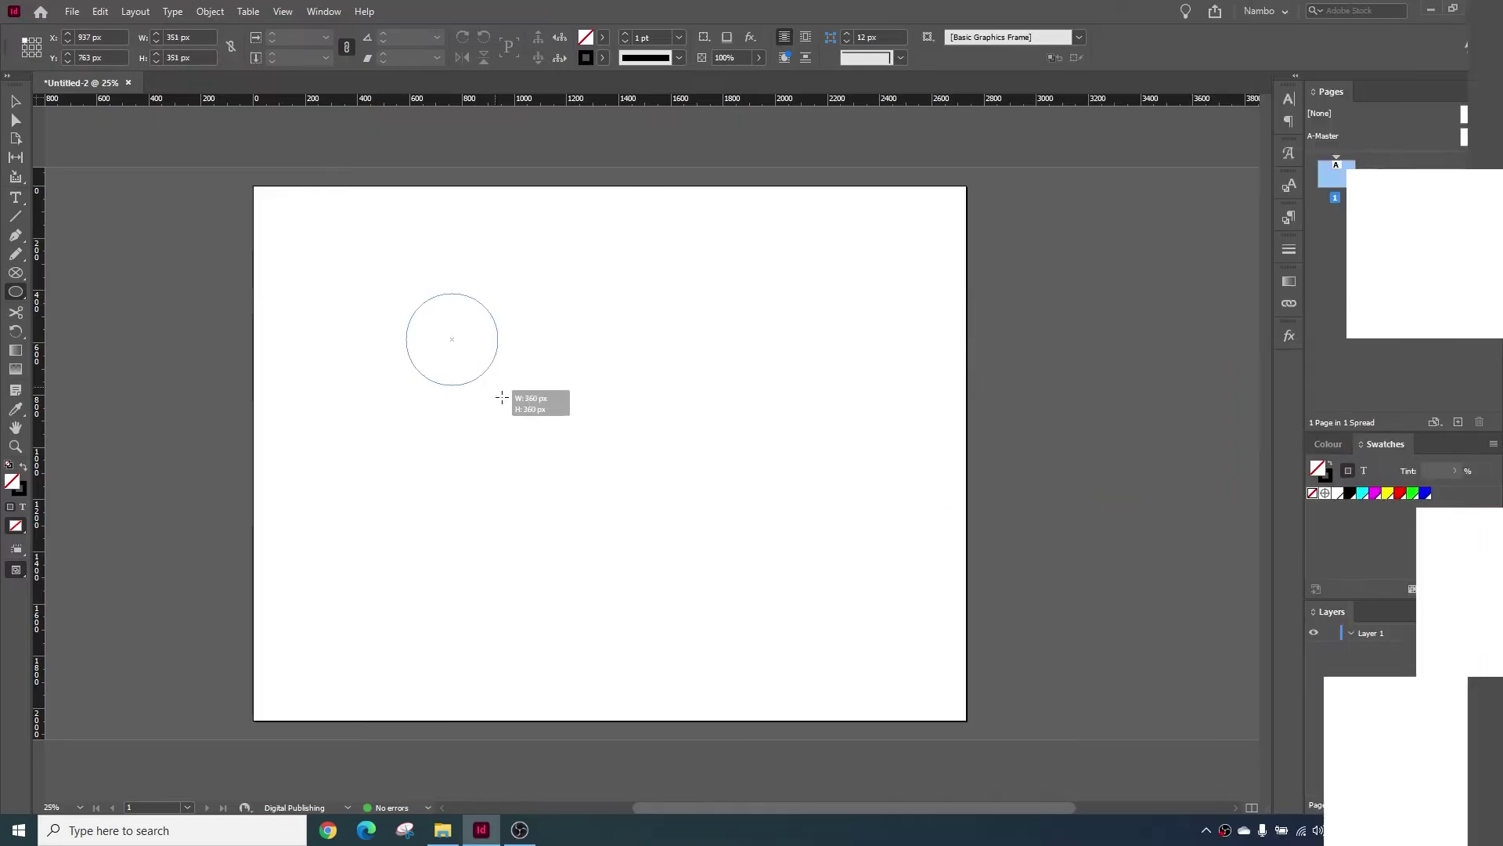
pyautogui.moveTo(503, 395); pyautogui.dragTo(659, 572)
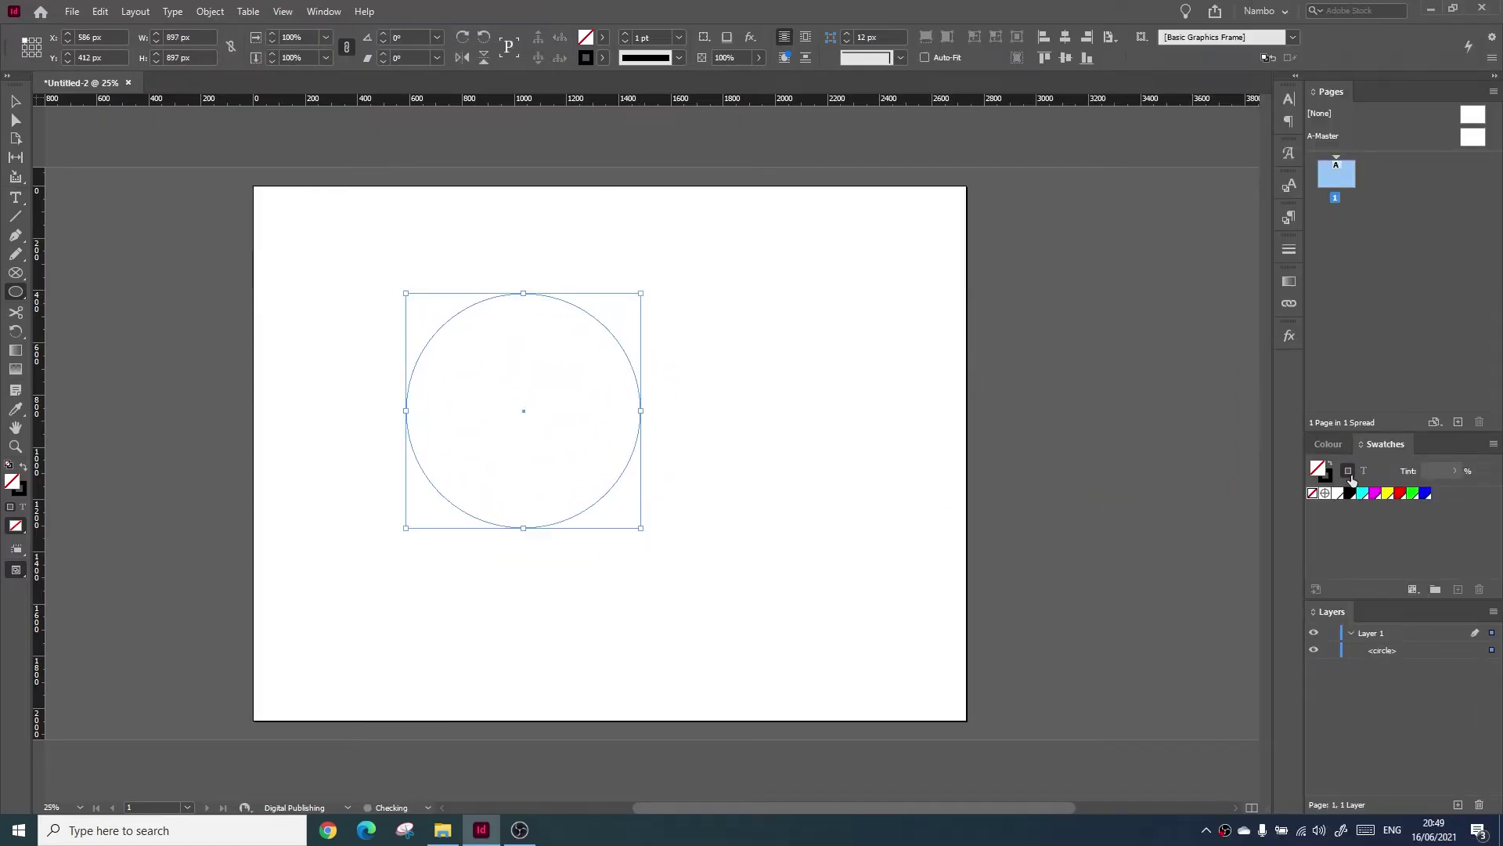
# Fill the circle with cyan and give it a 30 pt stroke.
pyautogui.click(1350, 494)
pyautogui.click(1363, 494)
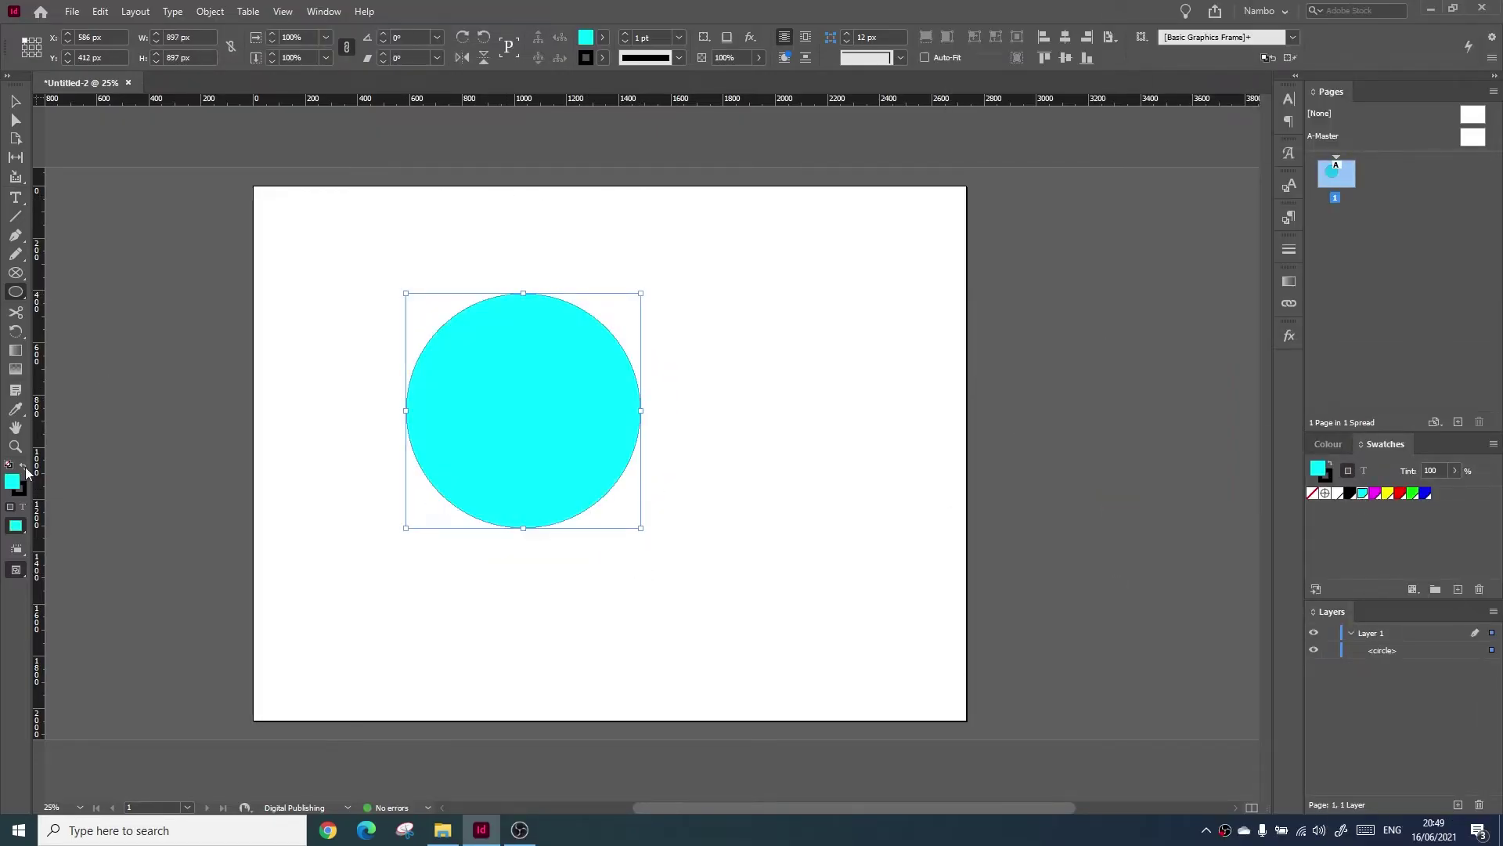
pyautogui.click(679, 38)
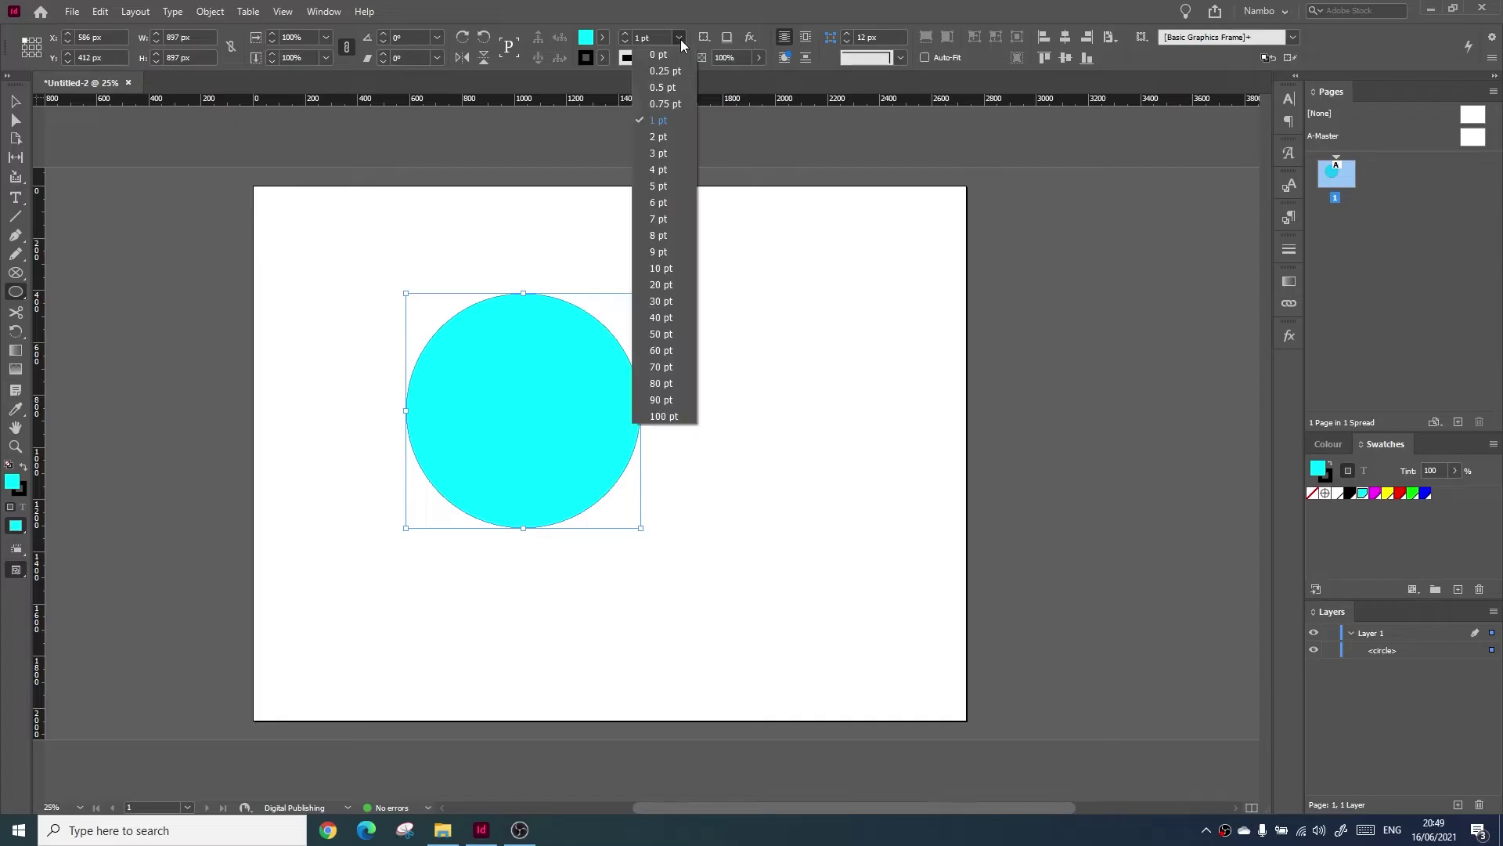
pyautogui.click(664, 284)
# Centre the circle horizontally and vertically on the page.
pyautogui.press('v')
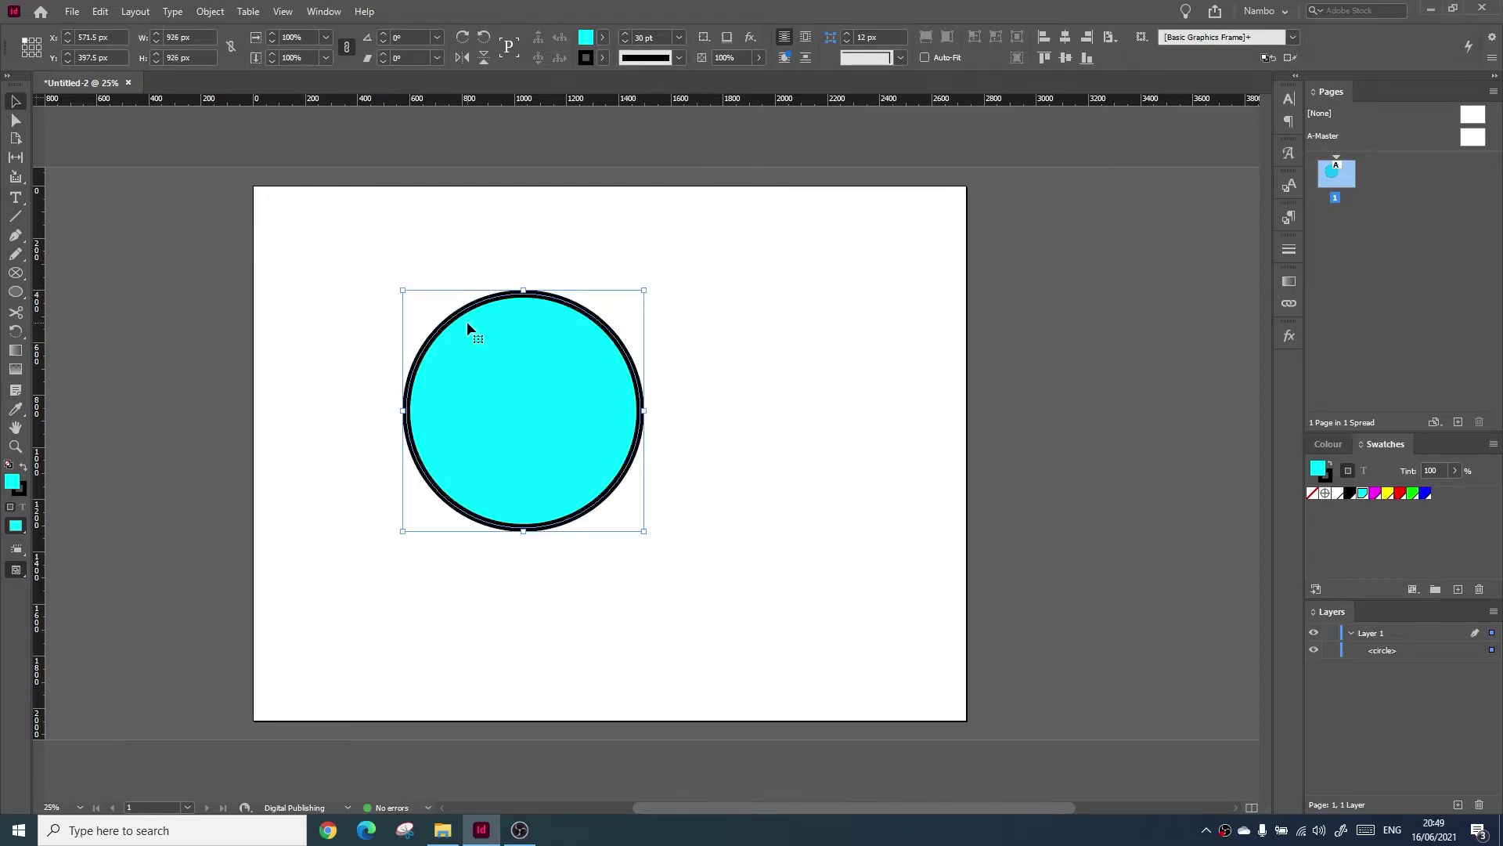
pyautogui.click(1065, 37)
pyautogui.click(1065, 57)
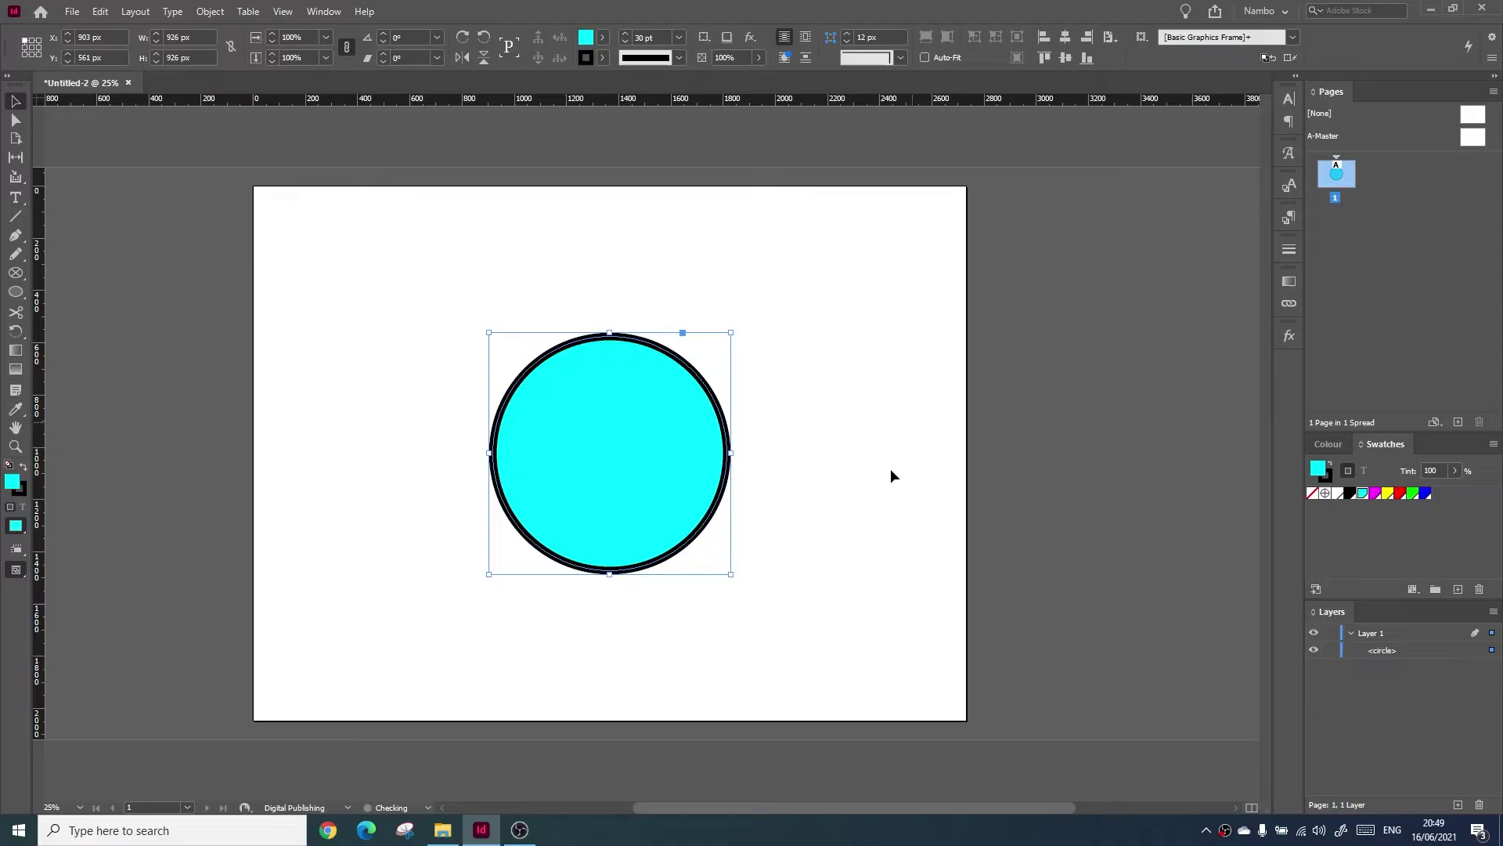
pyautogui.click(890, 468)
pyautogui.click(537, 467)
pyautogui.click(750, 37)
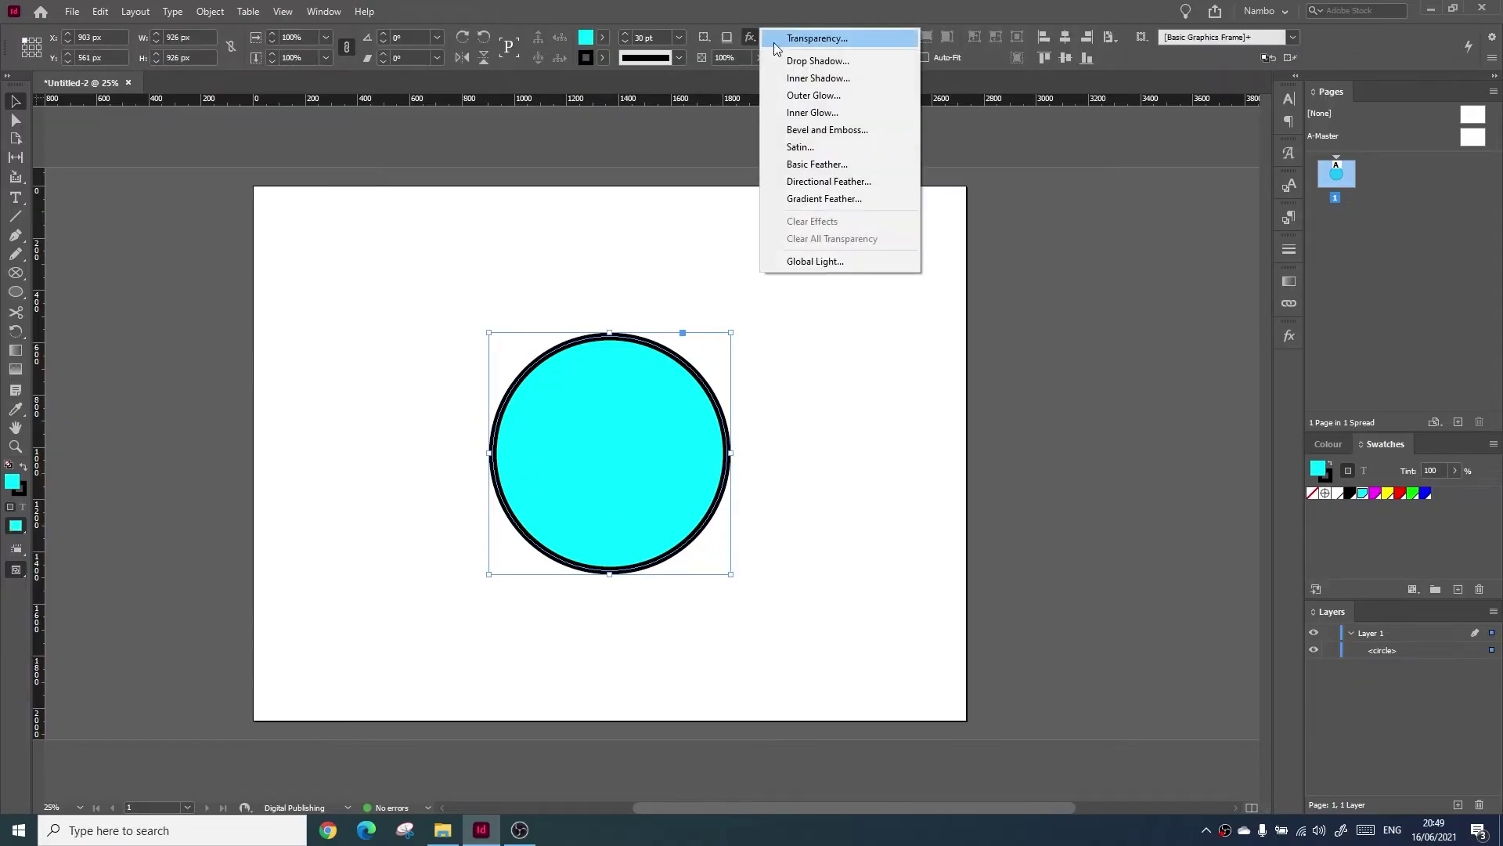
# Try Gradient Feather on the whole circle in the Effects dialog, then turn it back off.
pyautogui.click(815, 38)
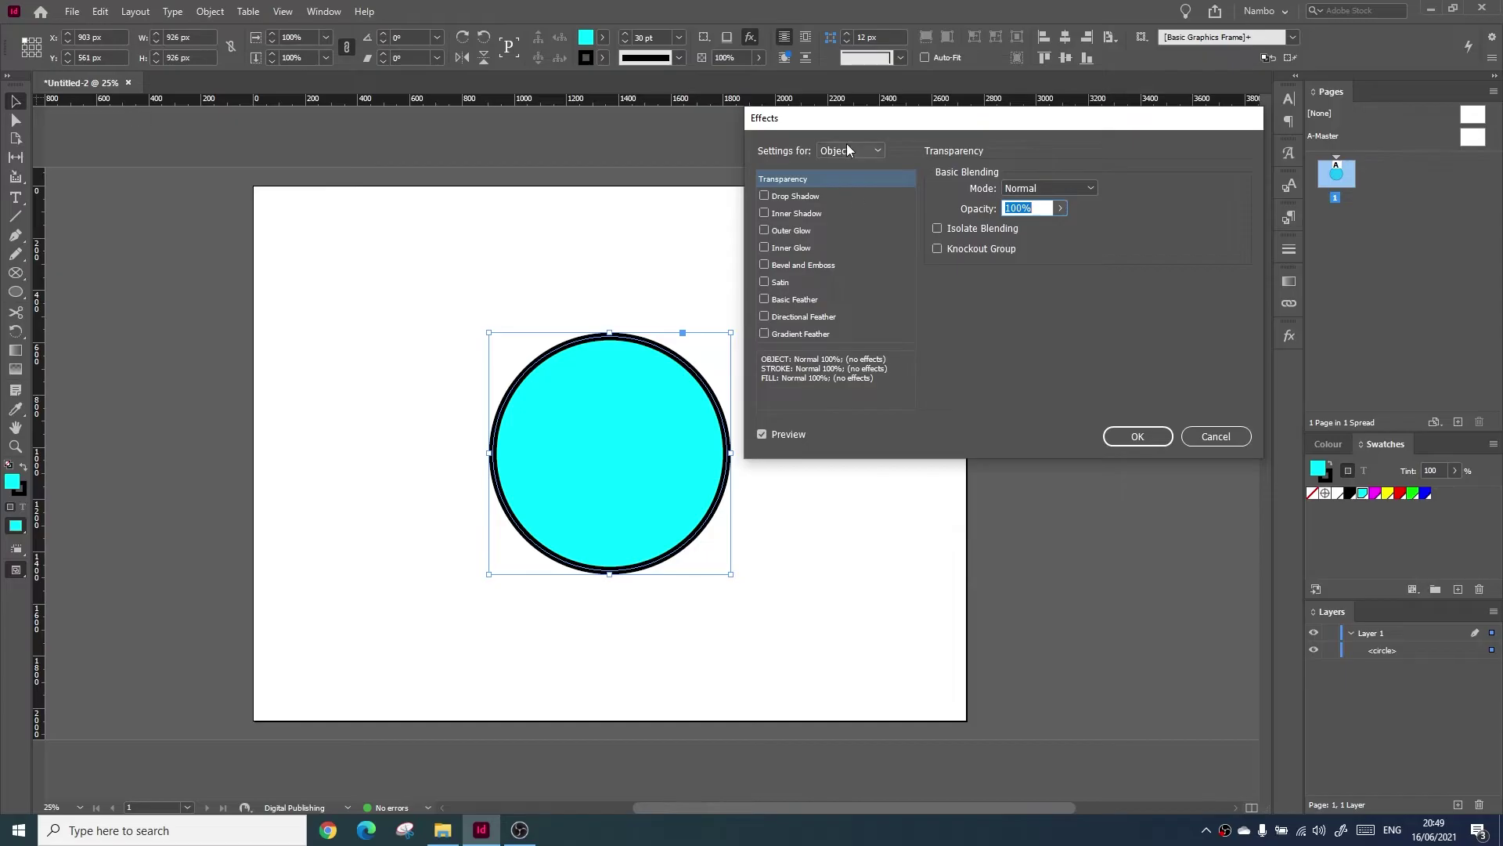
pyautogui.click(875, 152)
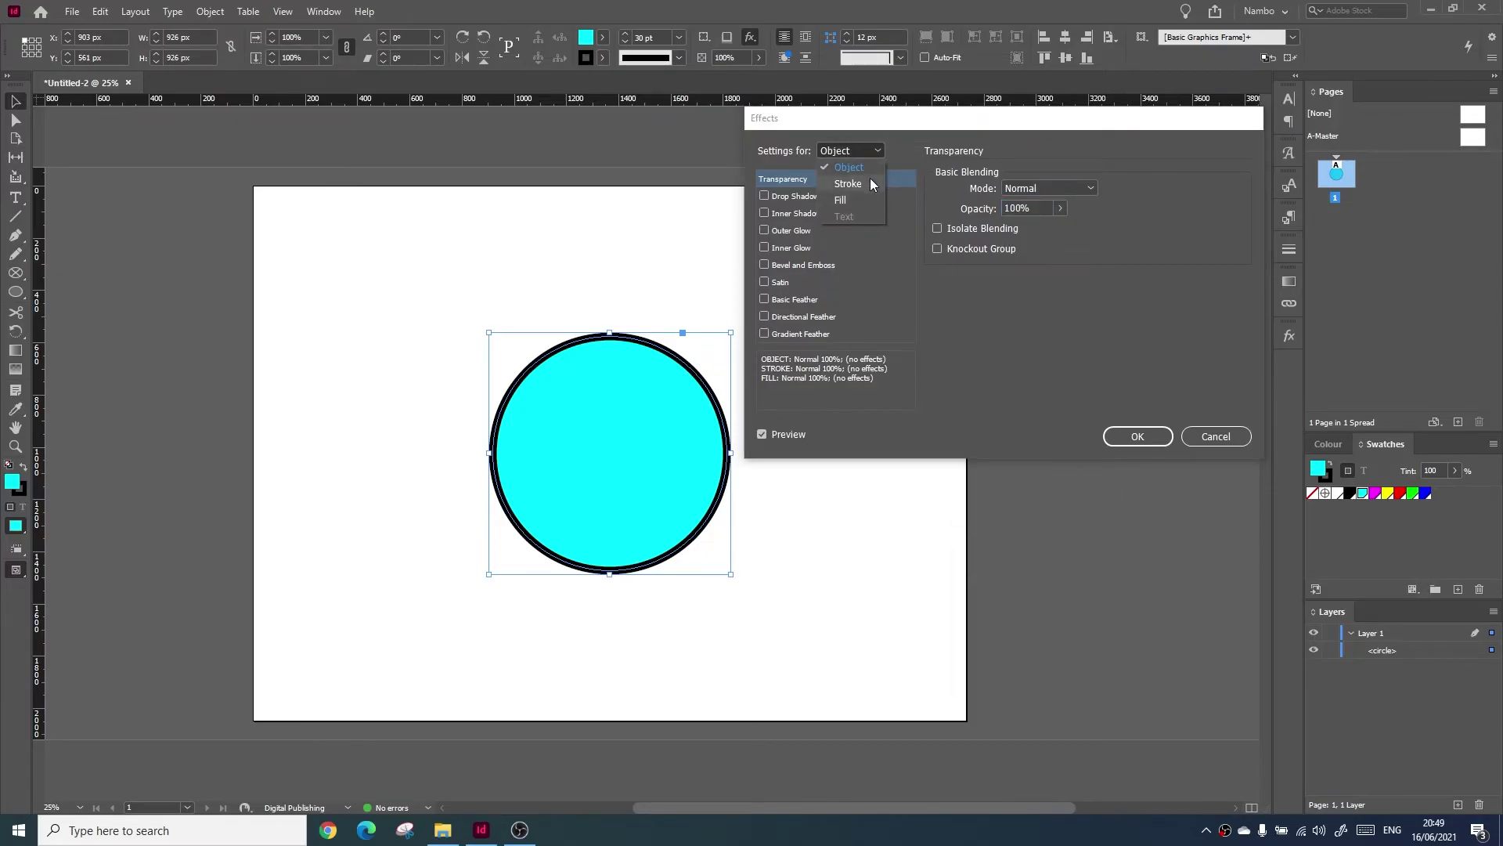
pyautogui.click(866, 168)
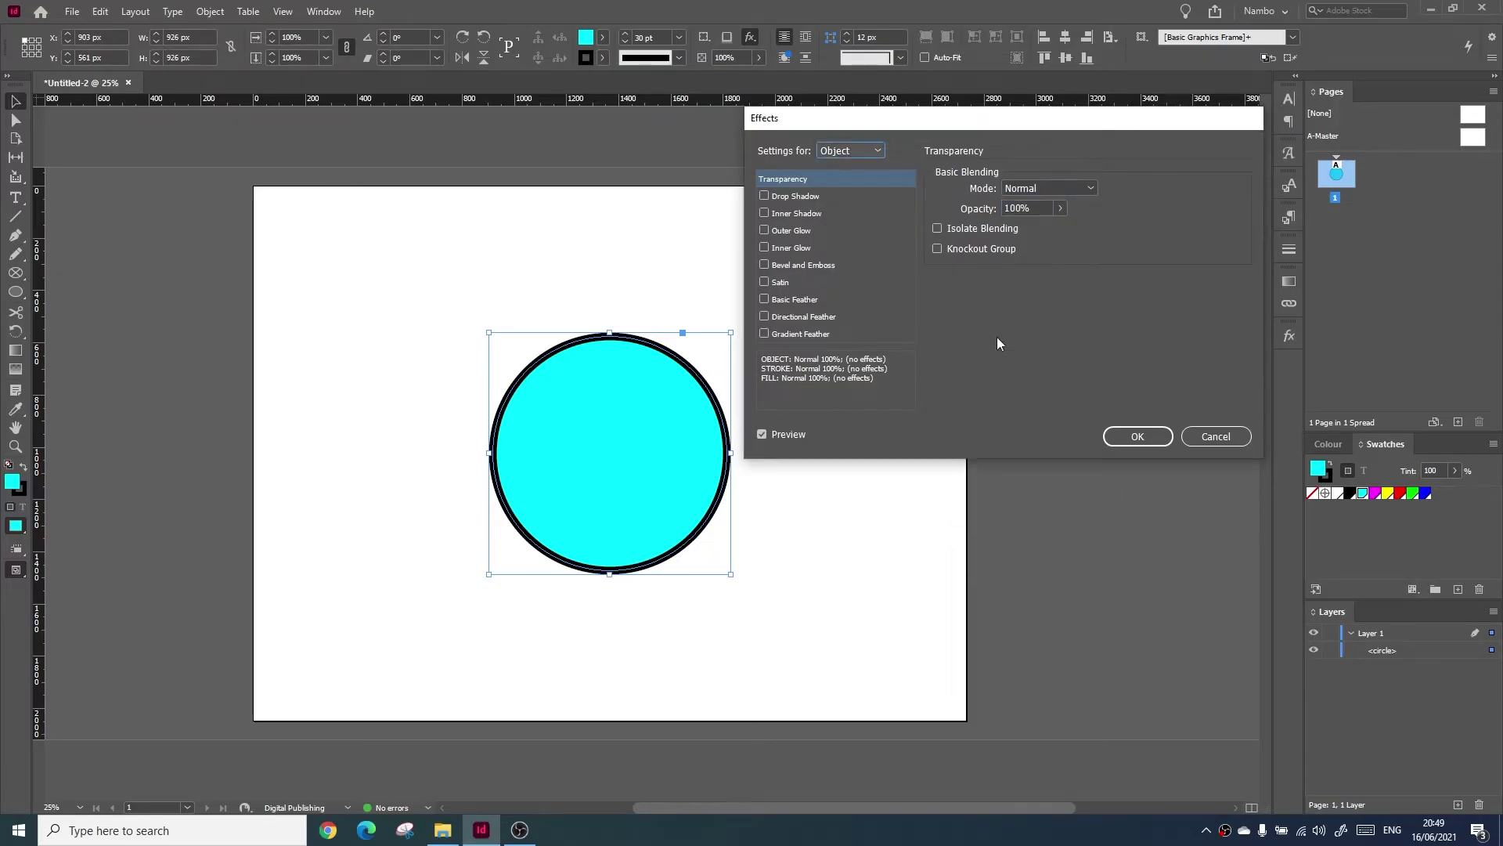
pyautogui.click(765, 334)
pyautogui.moveTo(1154, 207)
pyautogui.mouseDown()
pyautogui.moveTo(1071, 209)
pyautogui.moveTo(1152, 207)
pyautogui.mouseUp()
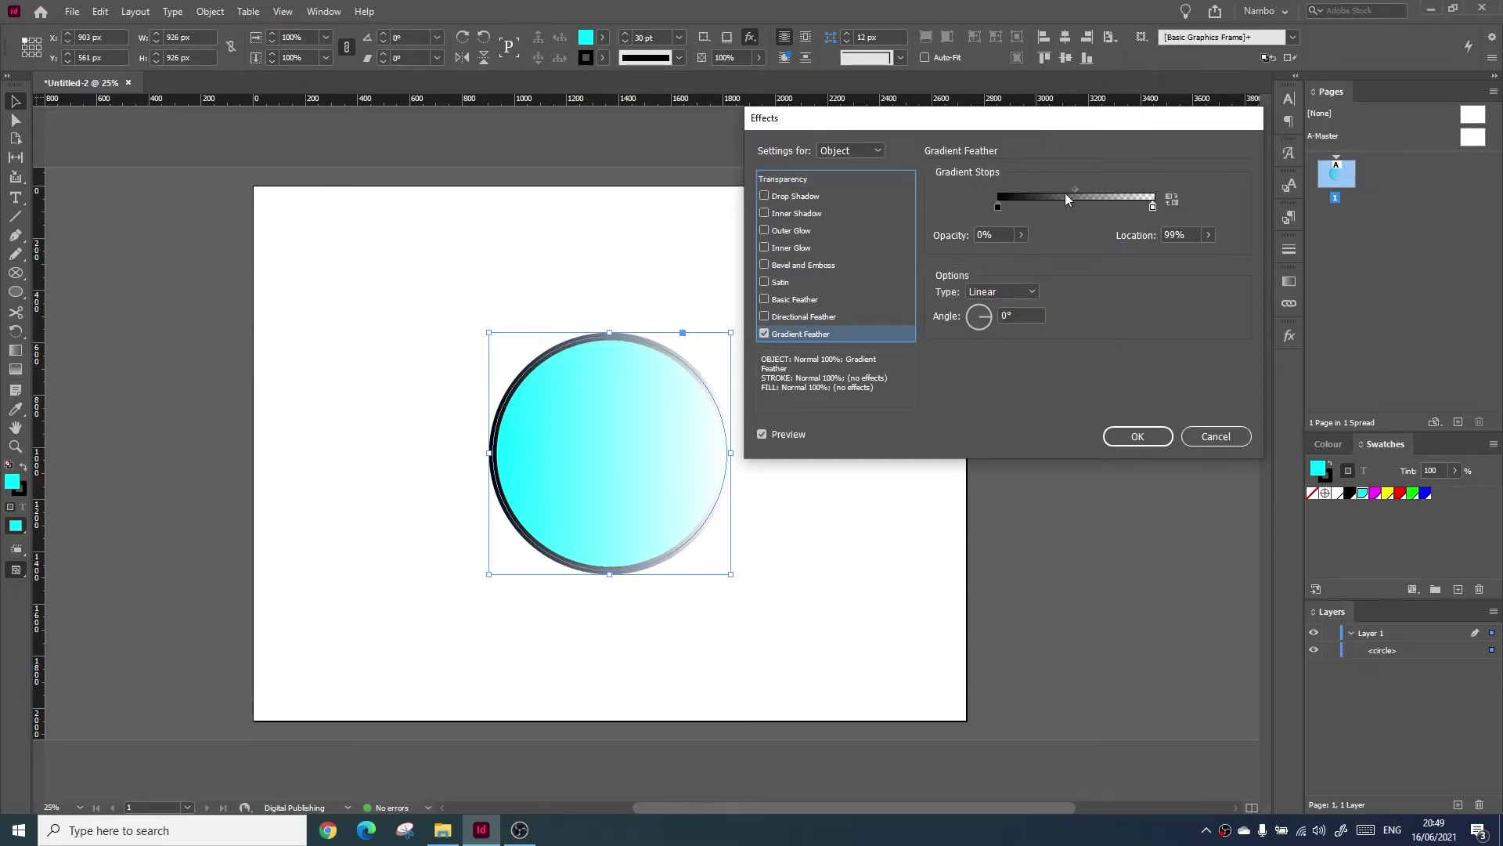
pyautogui.click(850, 150)
pyautogui.click(866, 167)
pyautogui.click(765, 333)
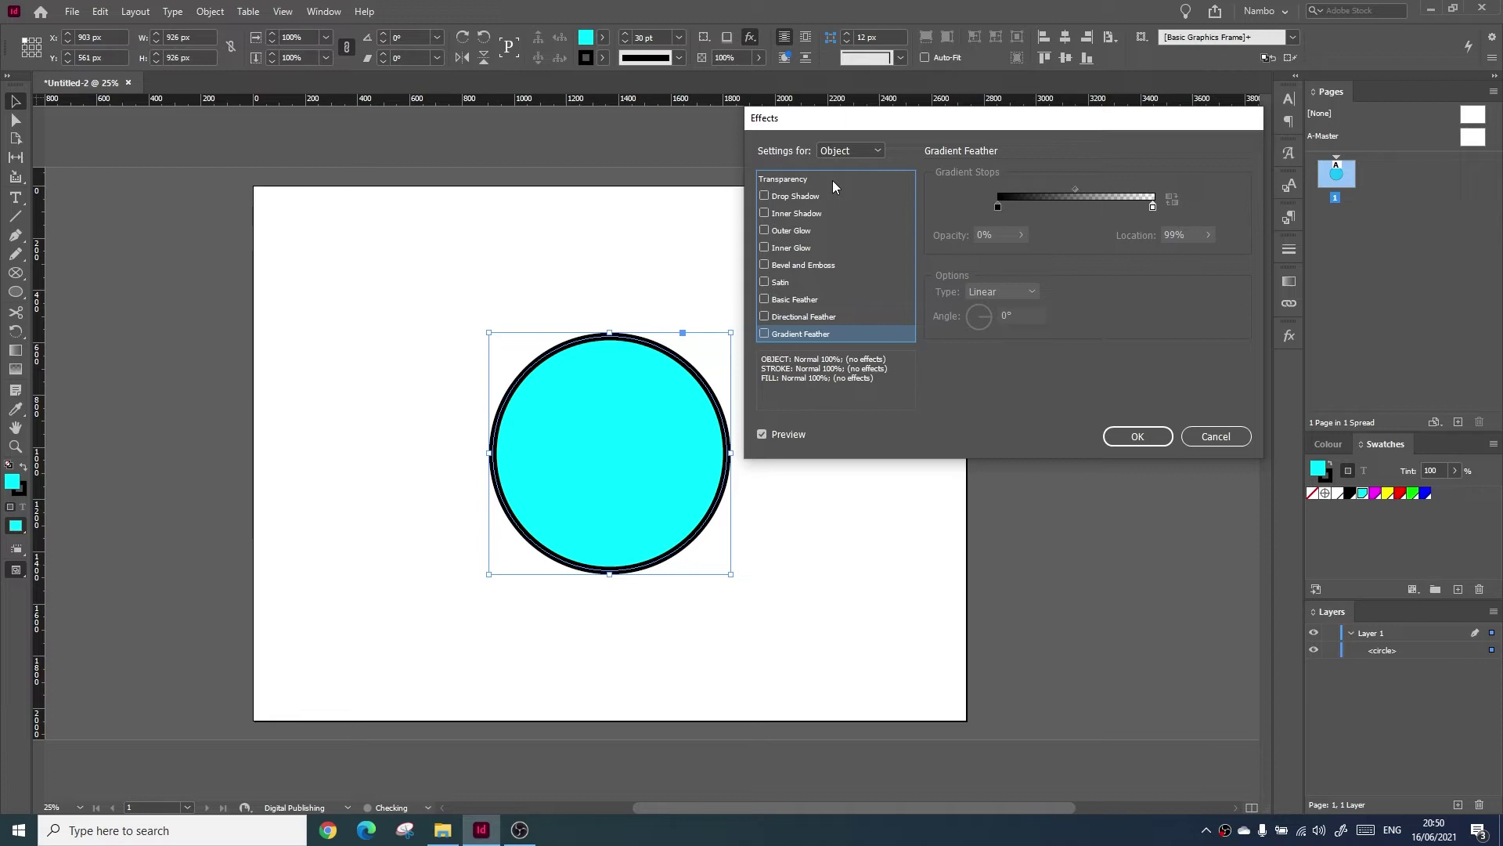
# Apply a reversed Gradient Feather to the circle's stroke.
pyautogui.click(849, 150)
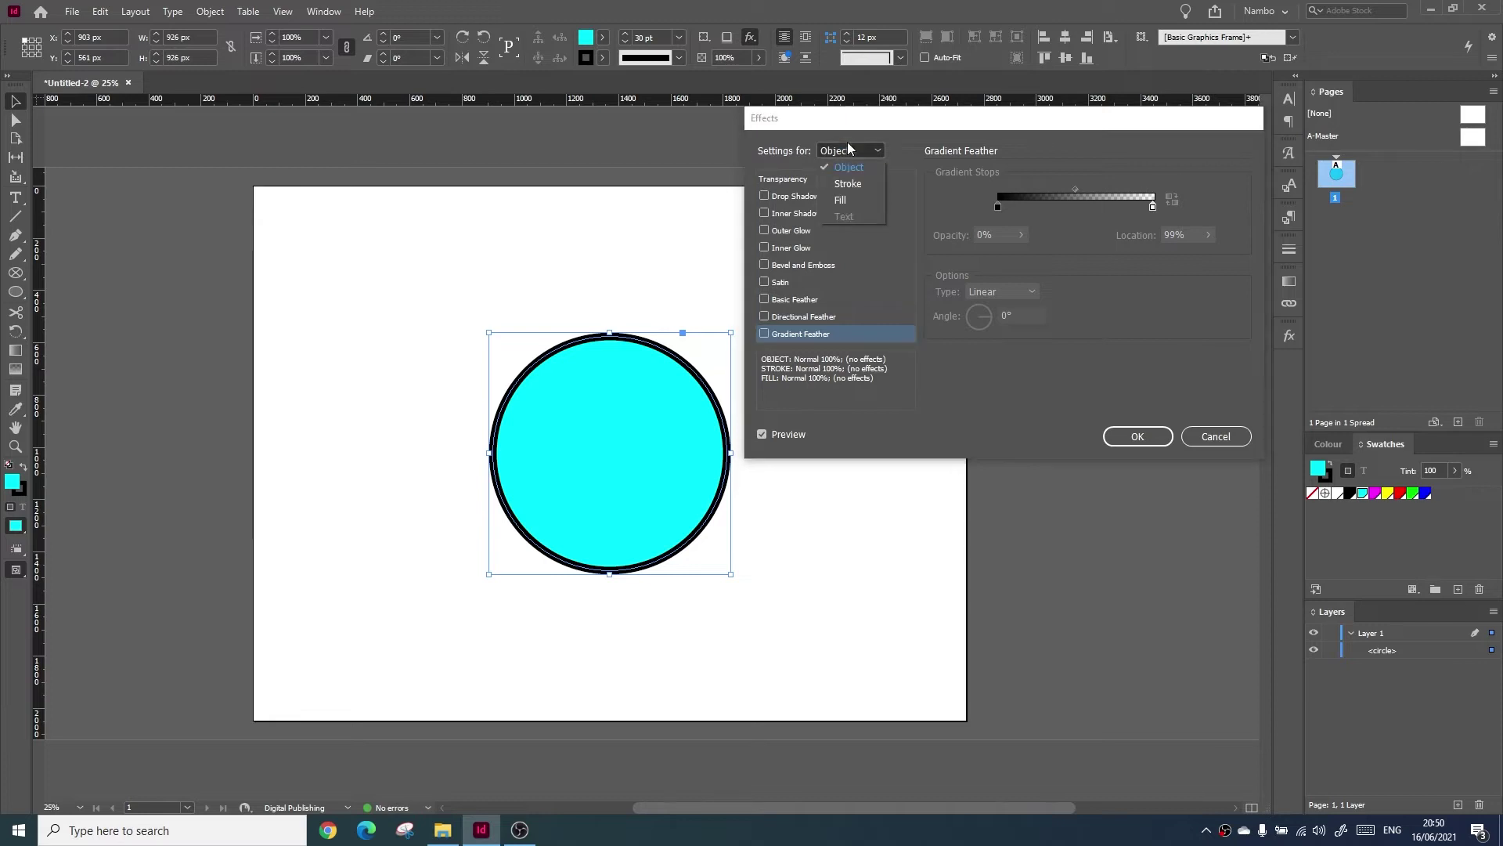
pyautogui.click(848, 184)
pyautogui.click(1161, 202)
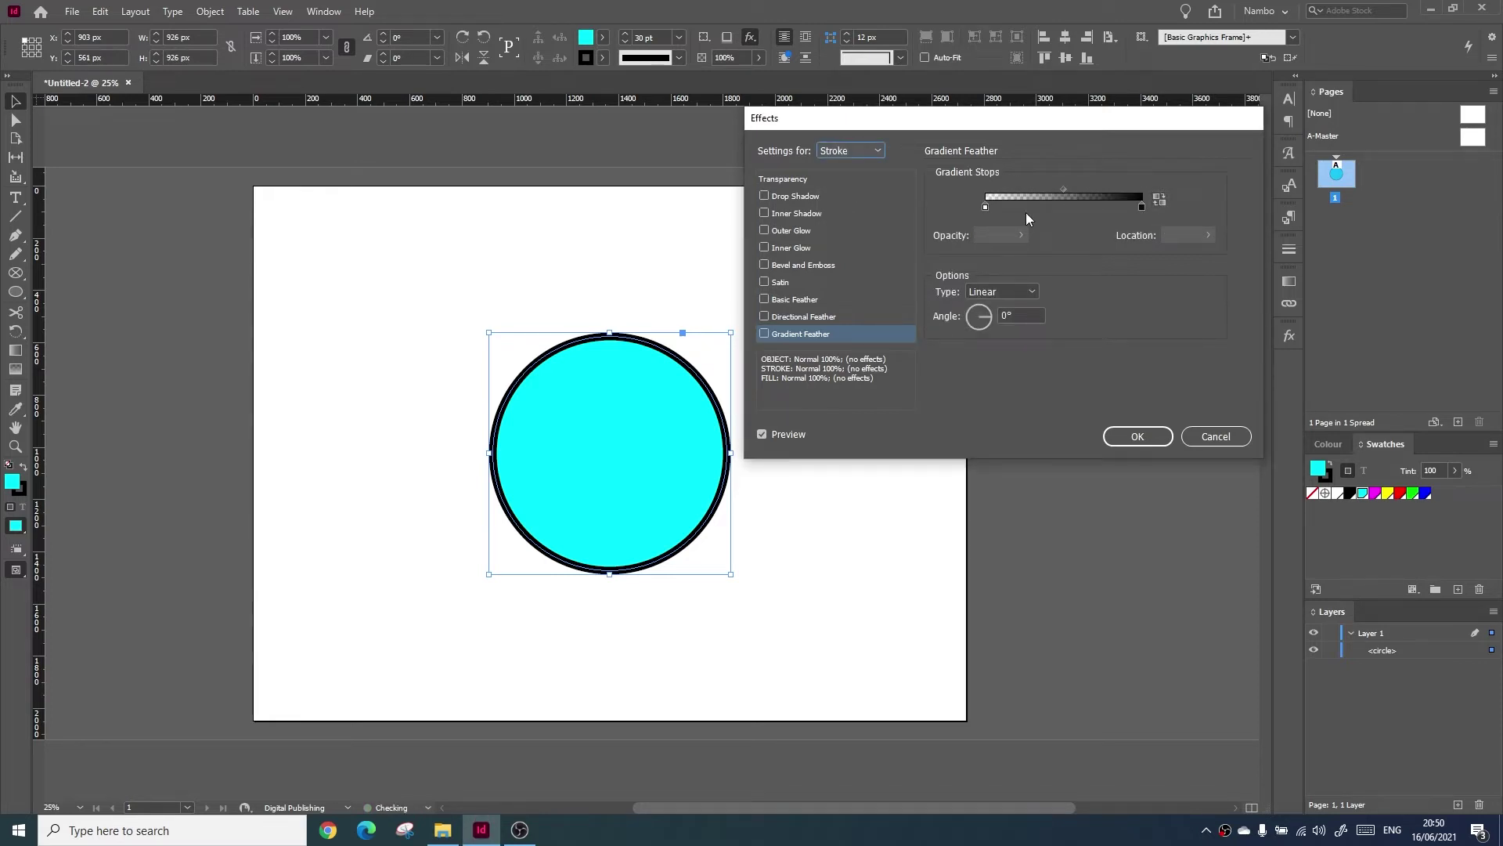
pyautogui.click(765, 333)
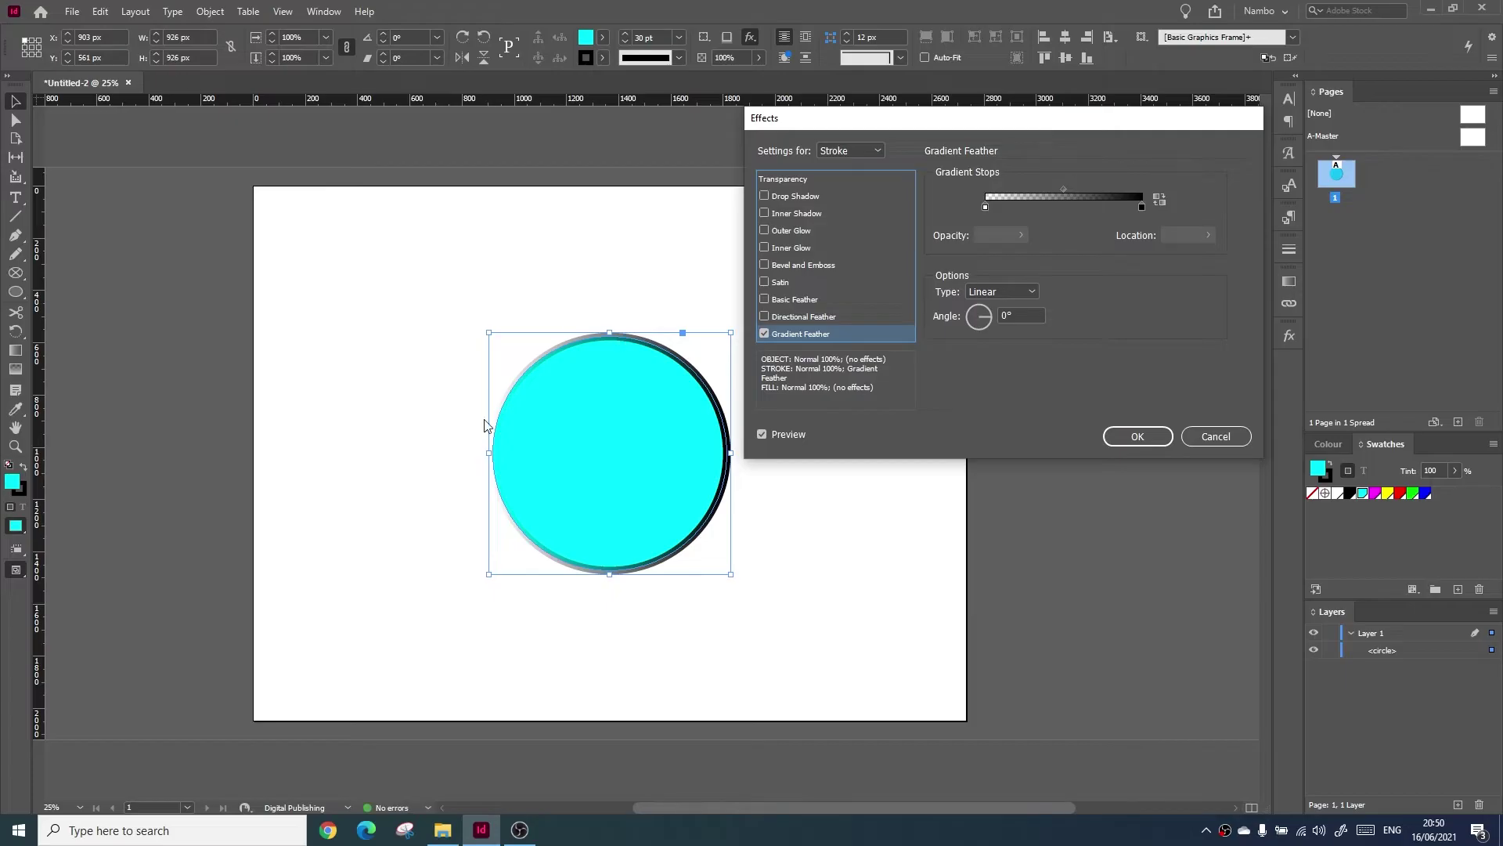
# Apply Gradient Feather to the circle's fill so it fades to white on the right.
pyautogui.click(876, 151)
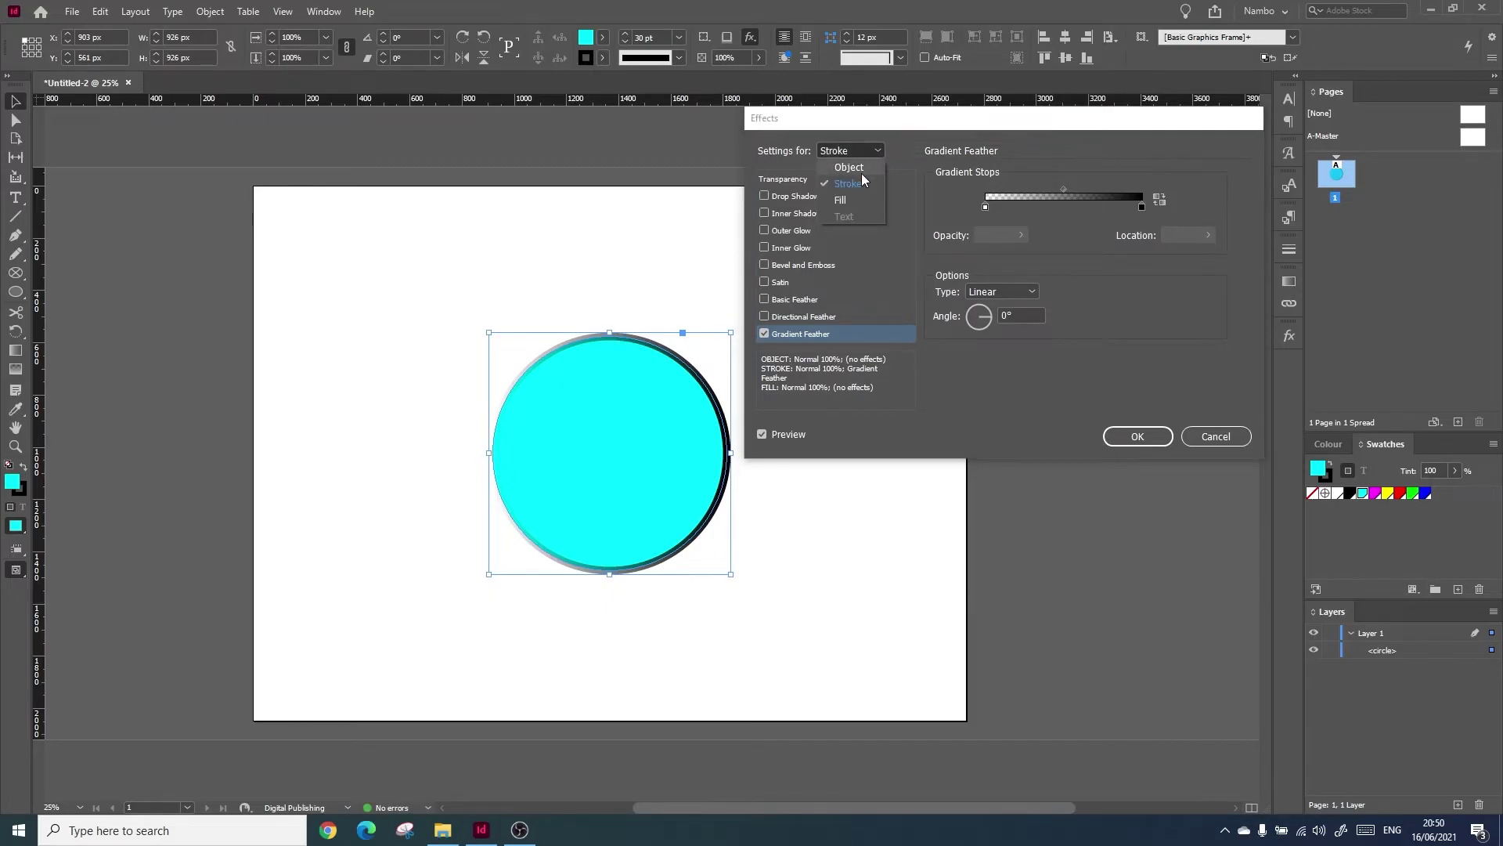
pyautogui.click(848, 197)
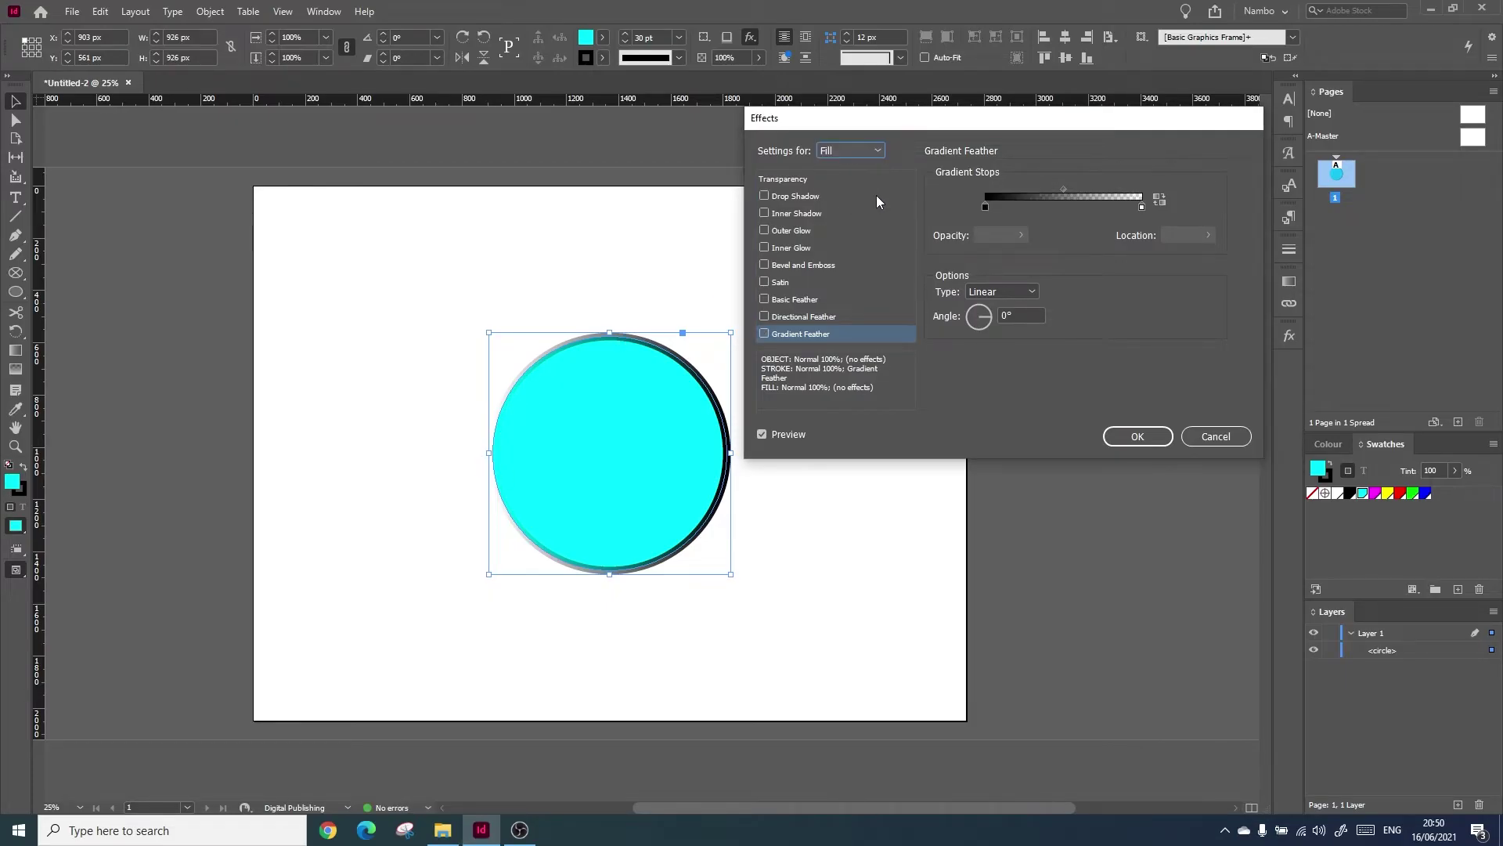
pyautogui.click(1159, 199)
pyautogui.click(764, 333)
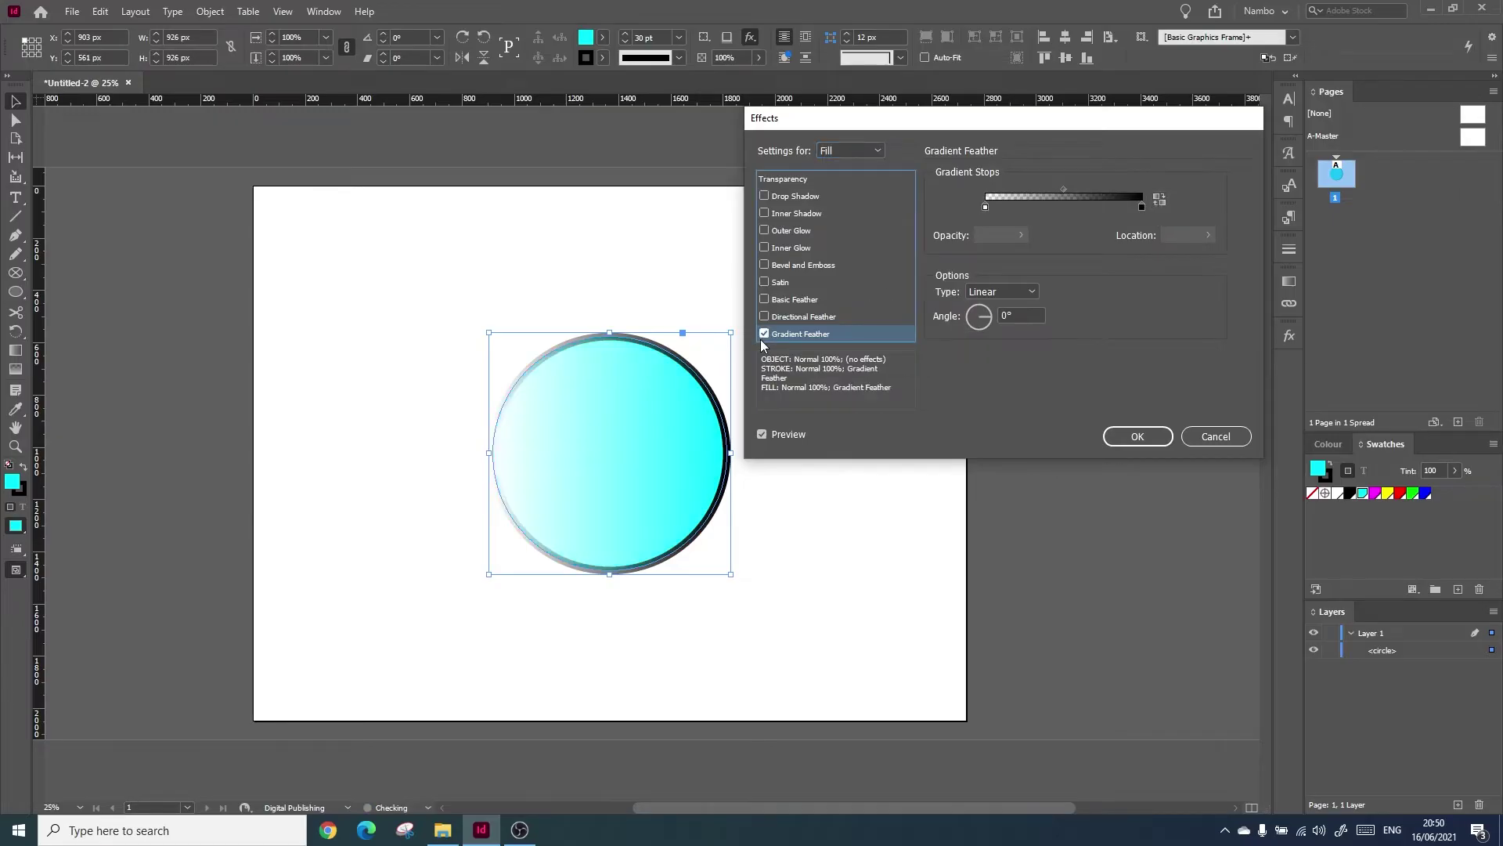
pyautogui.click(1160, 199)
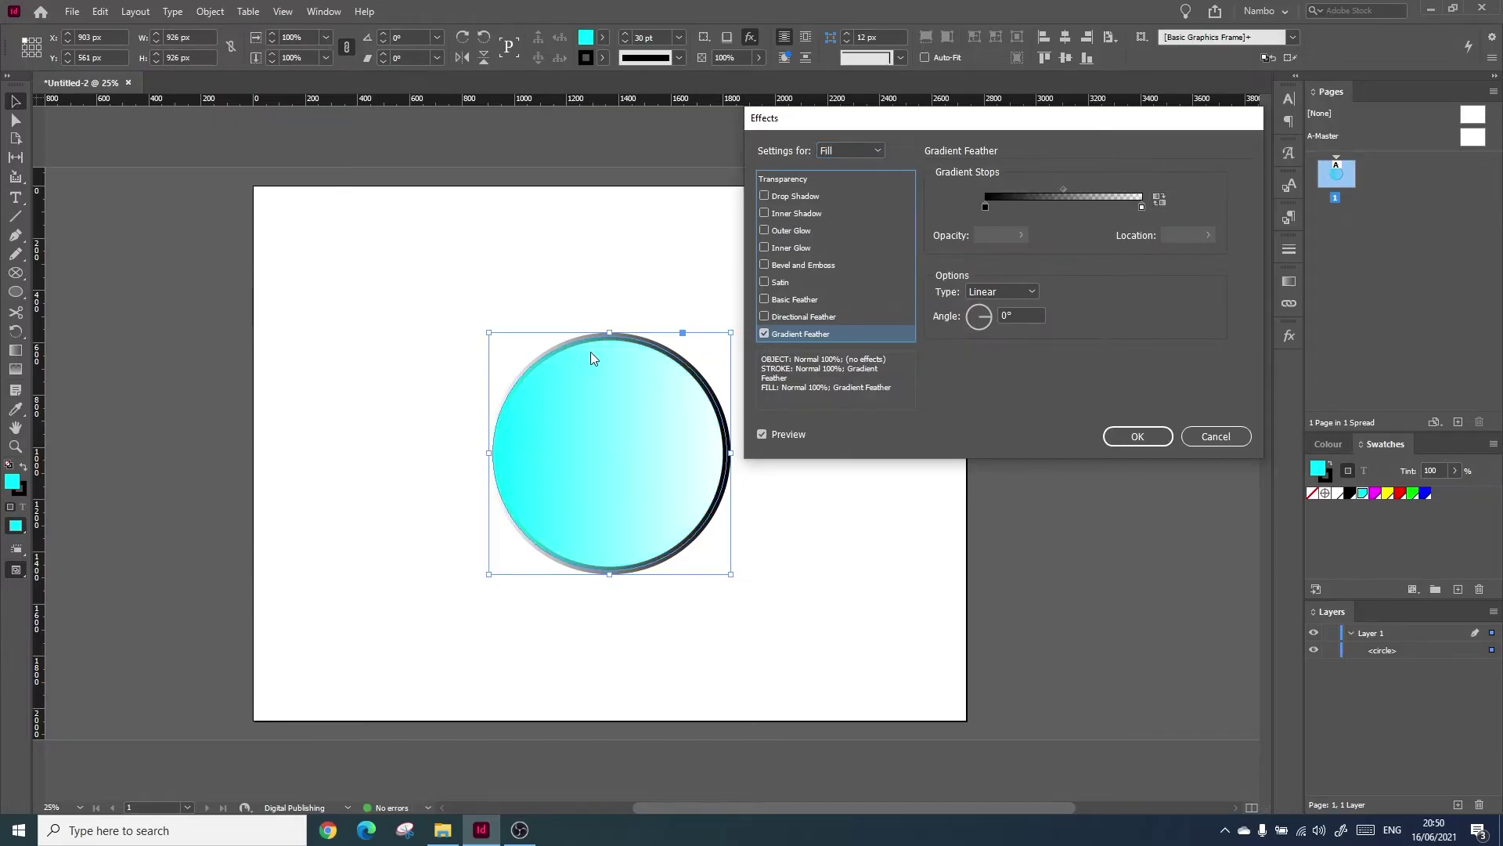
# Apply the feather effects and move the circle to the left of the page.
pyautogui.click(1158, 440)
pyautogui.click(864, 628)
pyautogui.moveTo(672, 462); pyautogui.dragTo(526, 458)
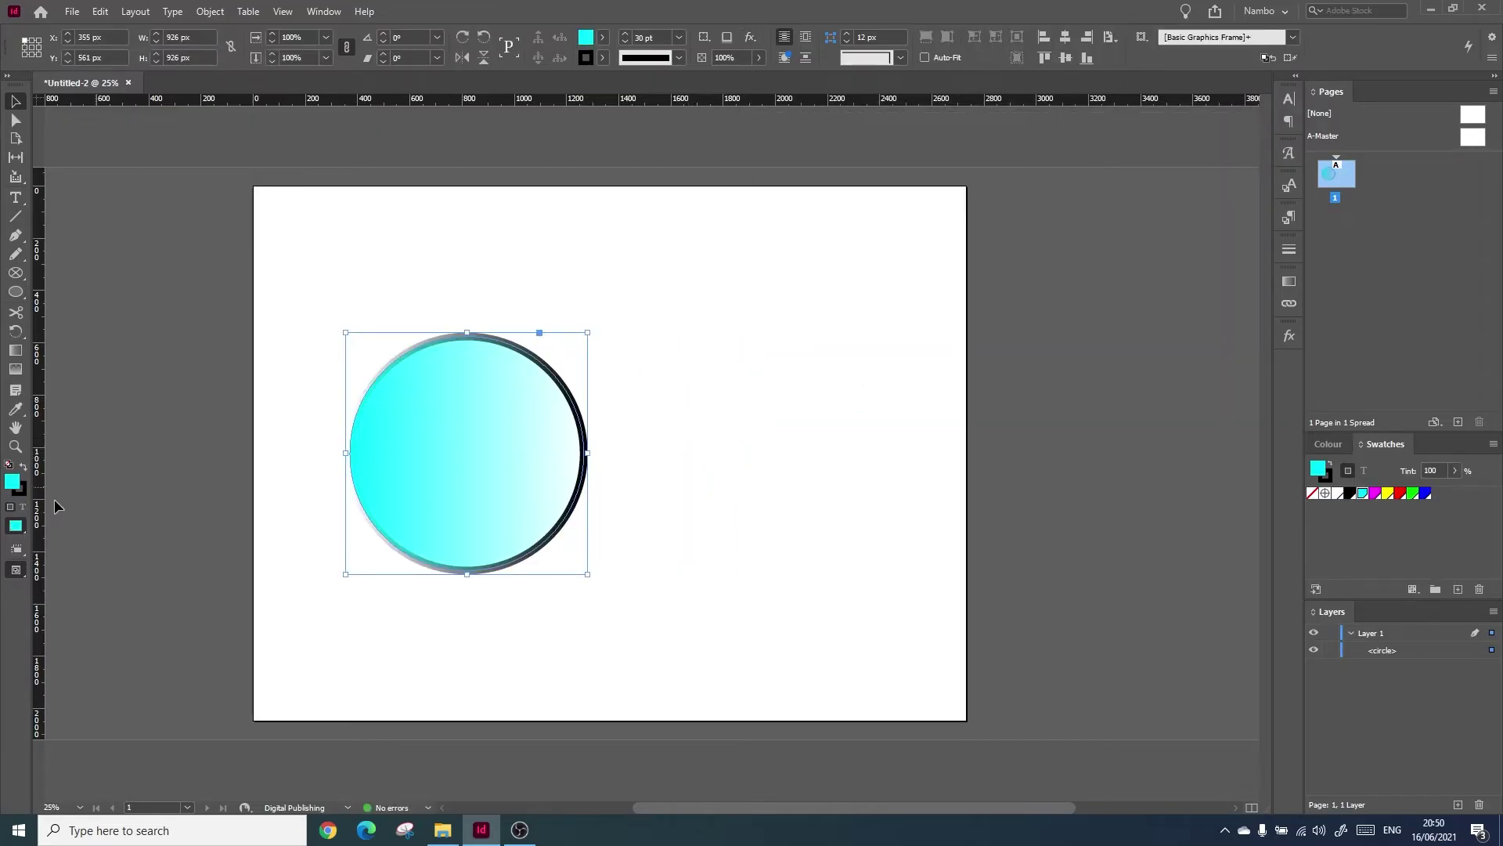
# Draw a square on the right and copy the circle's feathered fill and stroke onto it with the Eyedropper.
pyautogui.moveTo(19, 307); pyautogui.dragTo(63, 310)
pyautogui.moveTo(715, 316); pyautogui.dragTo(904, 505)
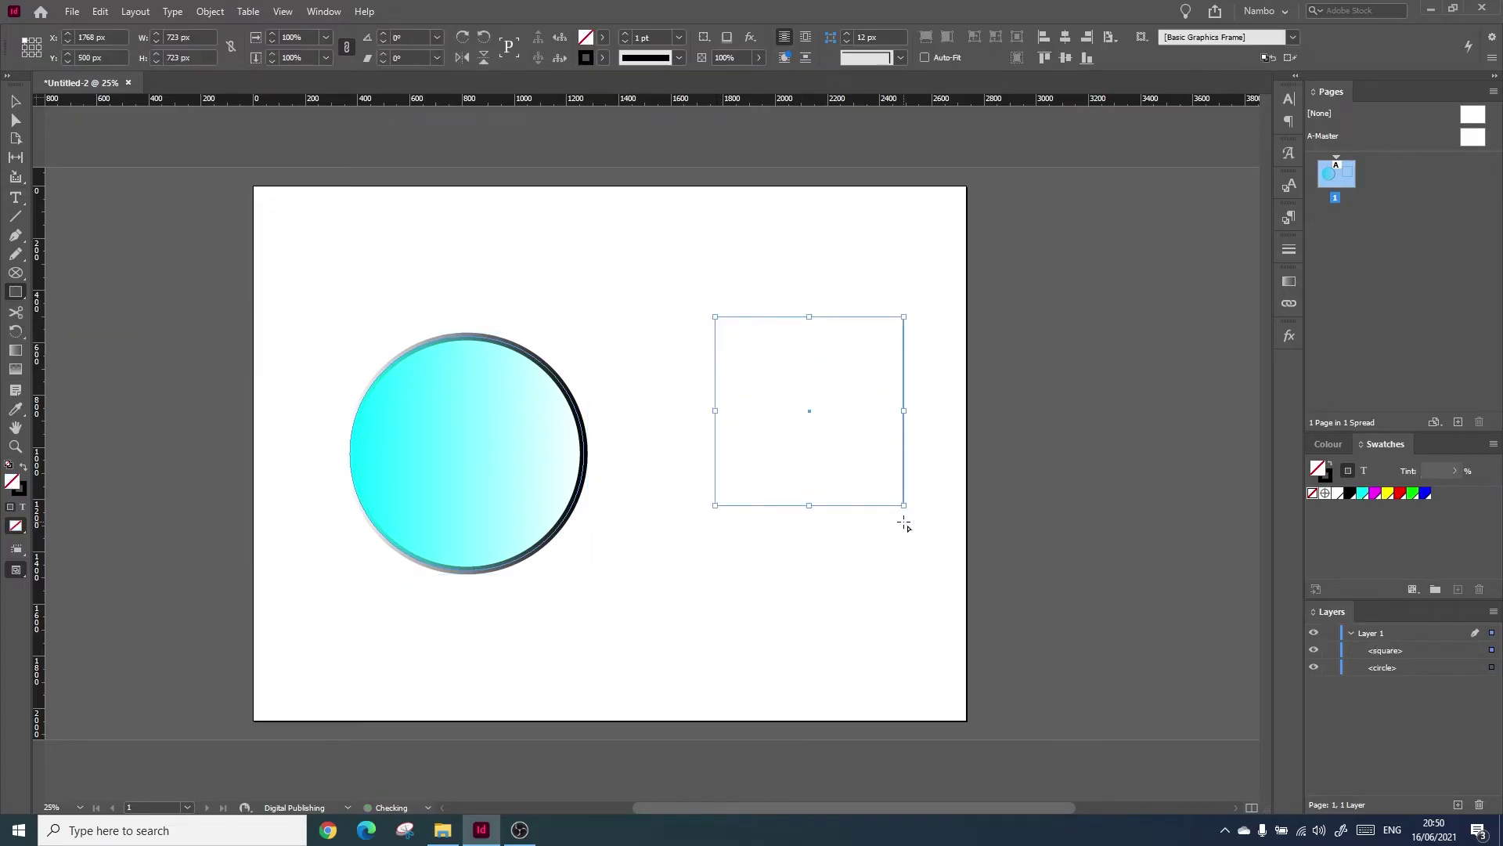
pyautogui.click(15, 408)
pyautogui.click(493, 415)
pyautogui.press('v')
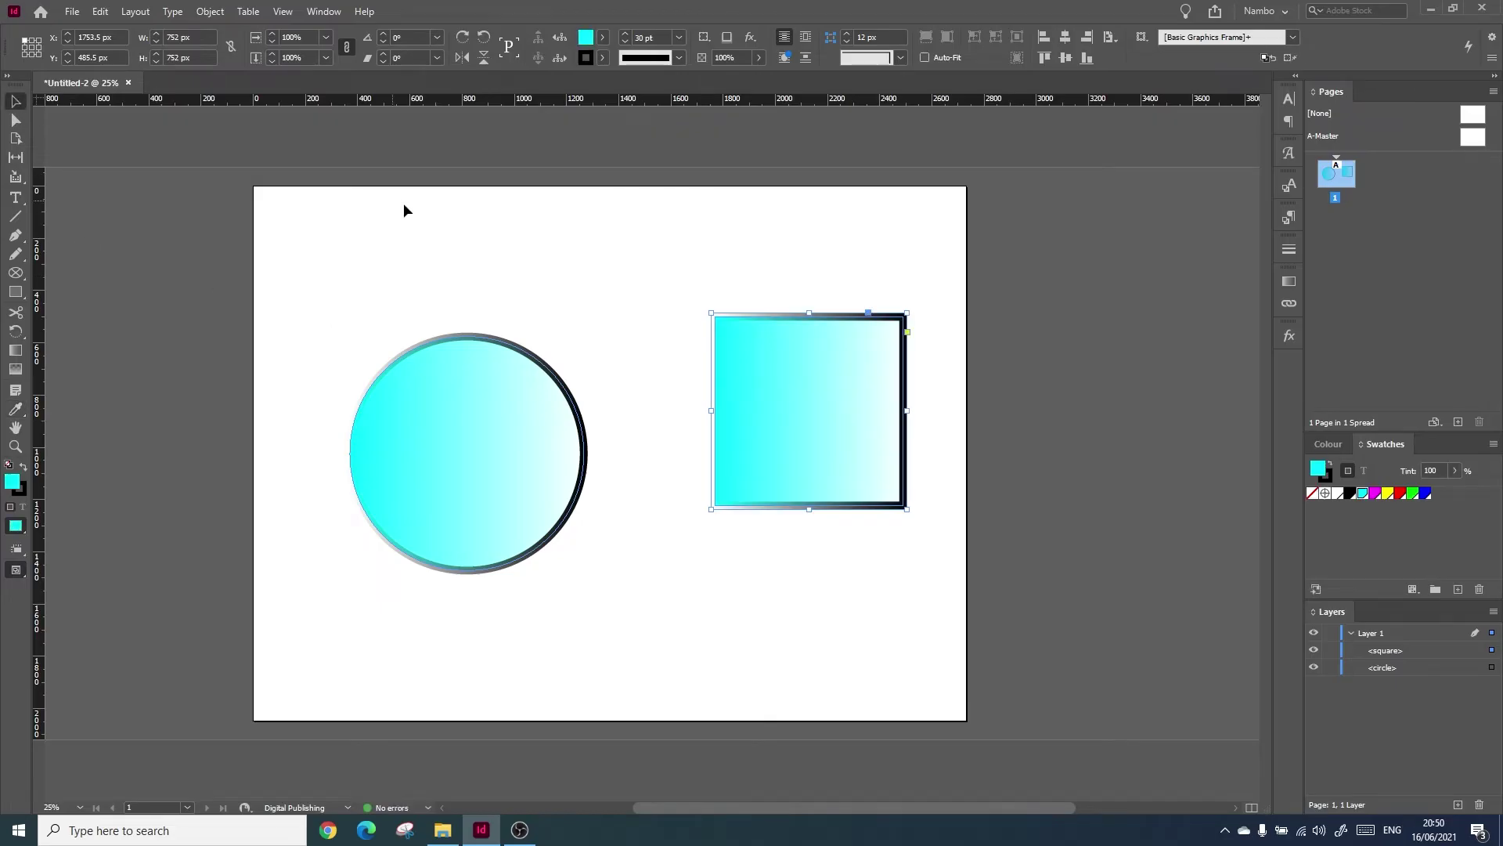
pyautogui.click(404, 208)
pyautogui.click(830, 435)
pyautogui.click(817, 595)
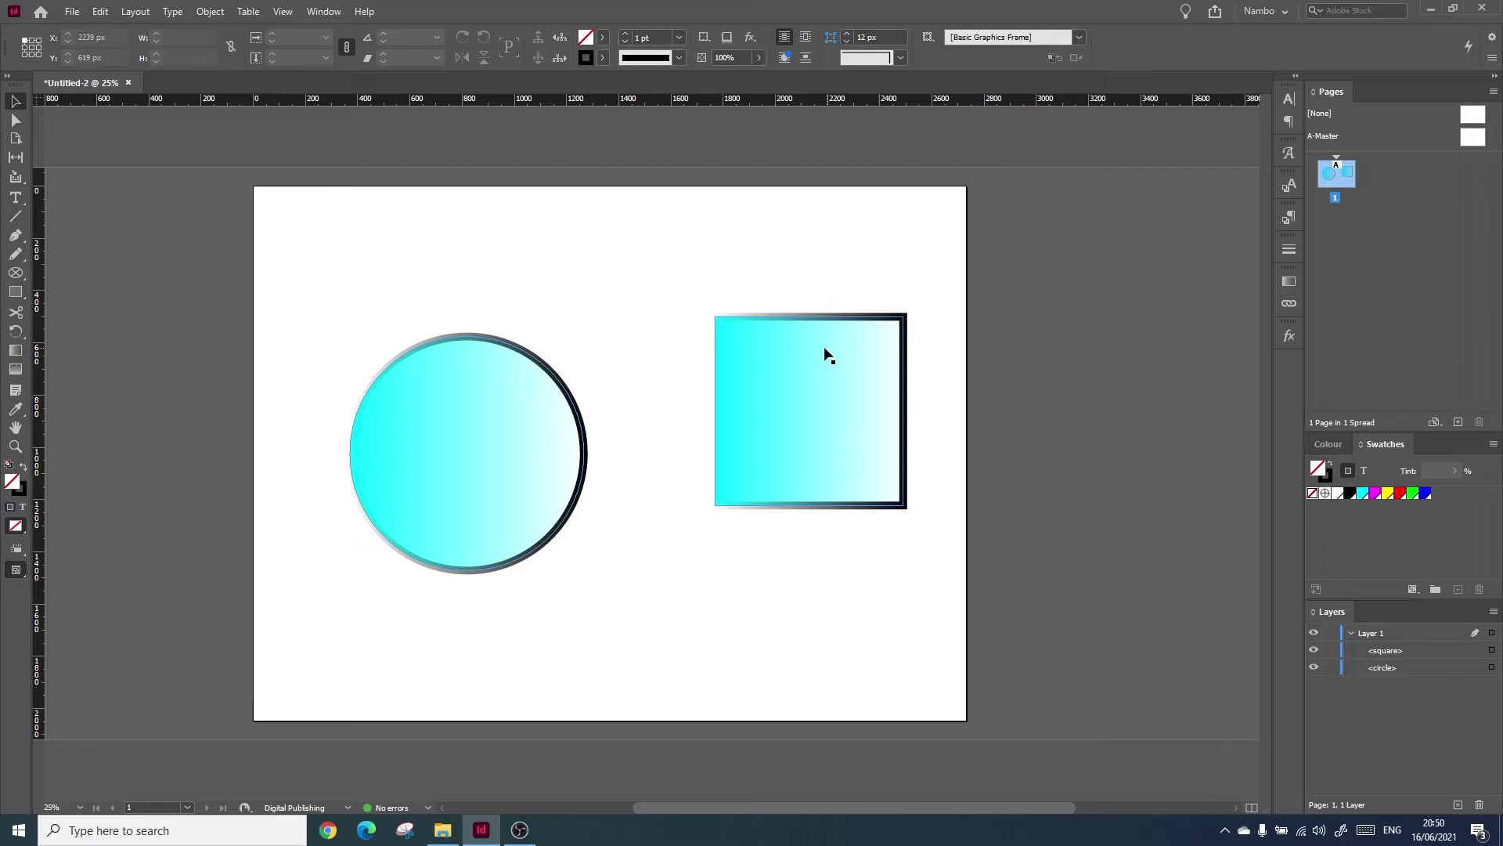
pyautogui.click(808, 387)
# Lower the square's stroke opacity in the Effects panel, then undo it back to 100%.
pyautogui.click(1288, 335)
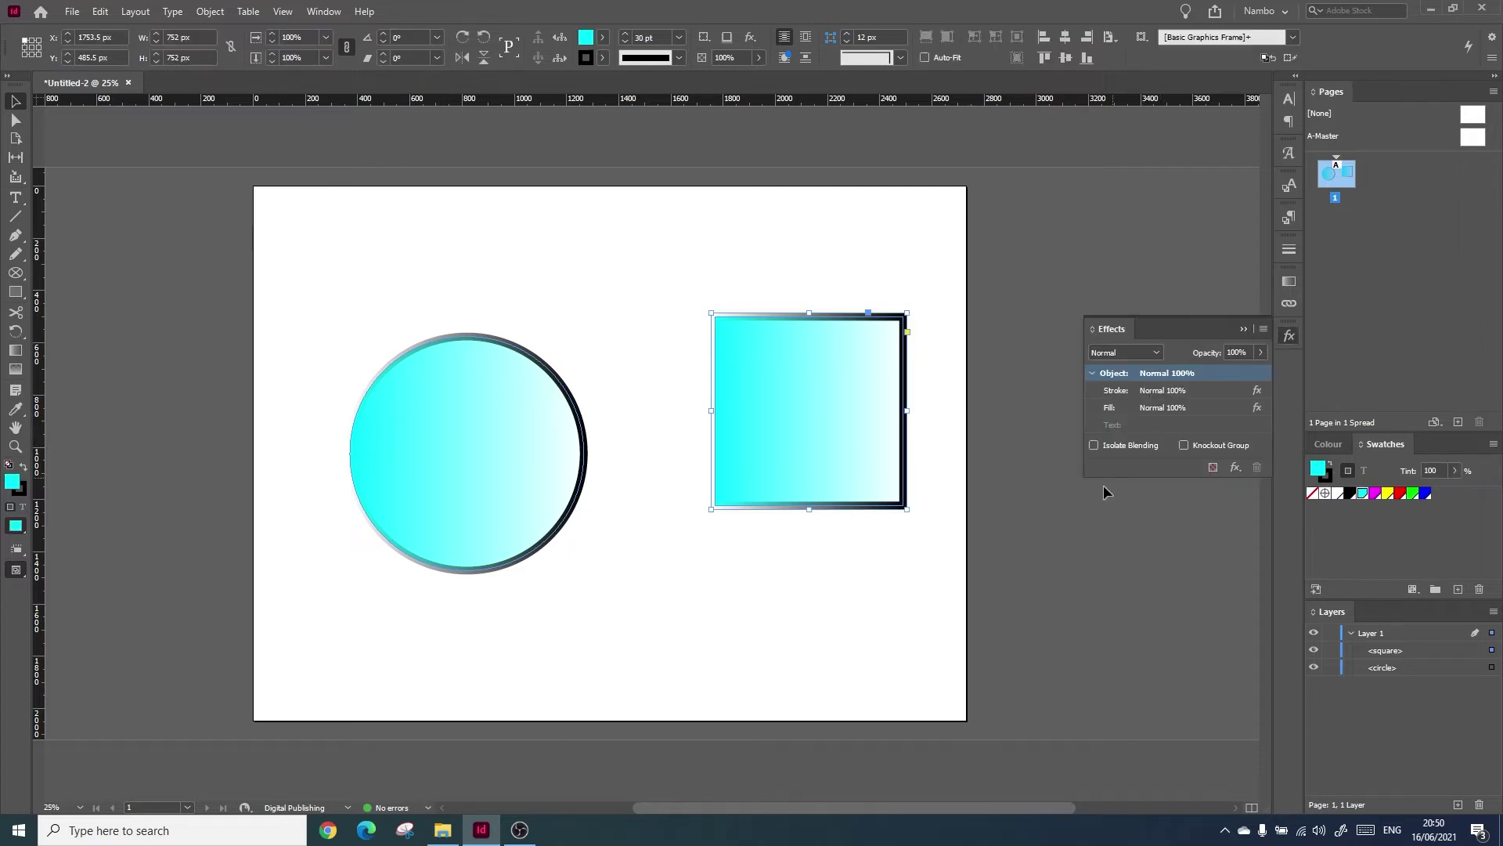
pyautogui.click(1106, 477)
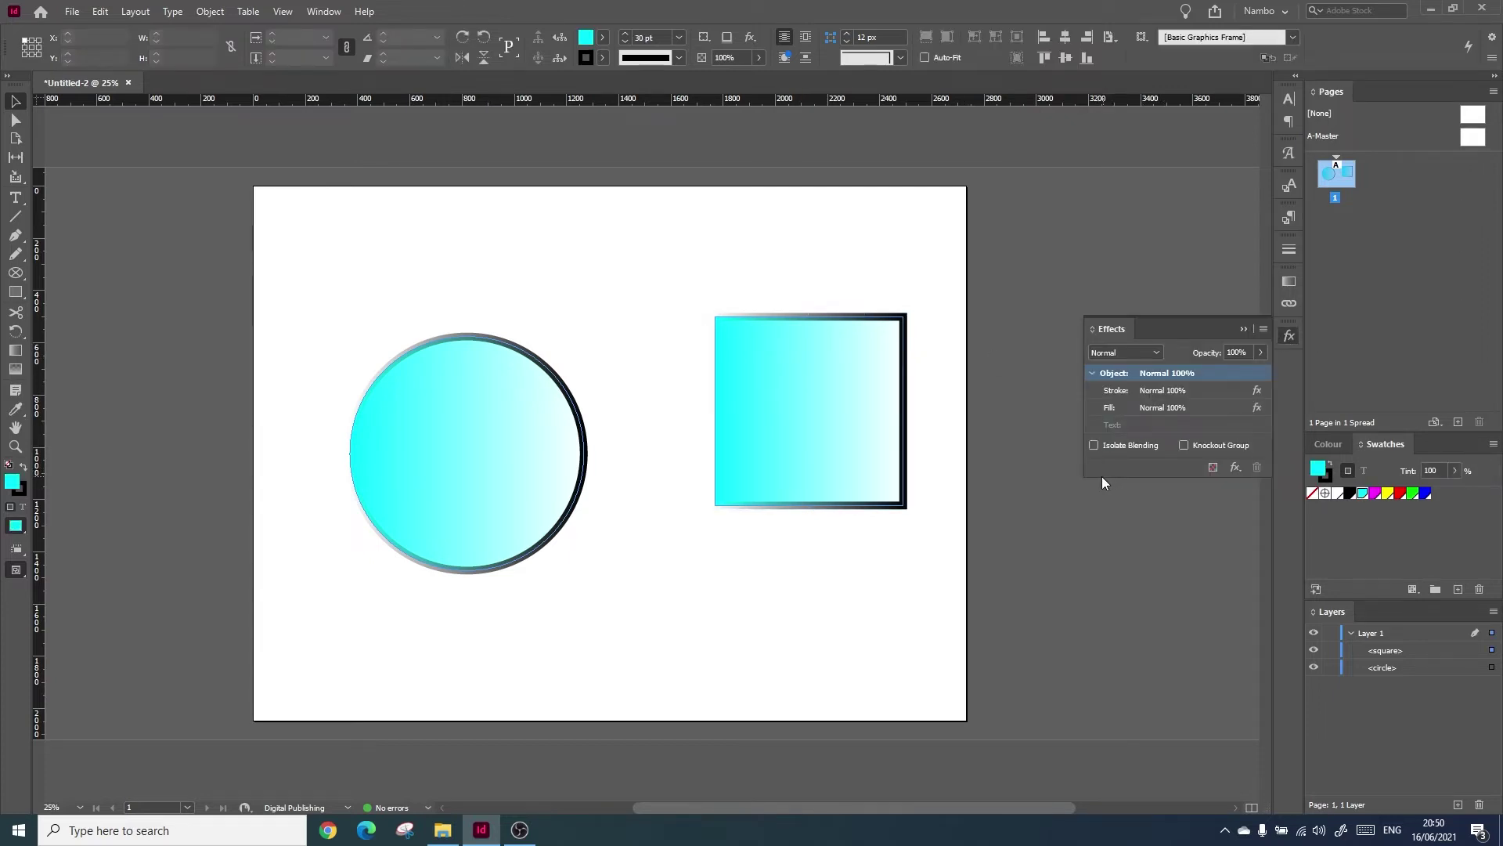
pyautogui.click(321, 13)
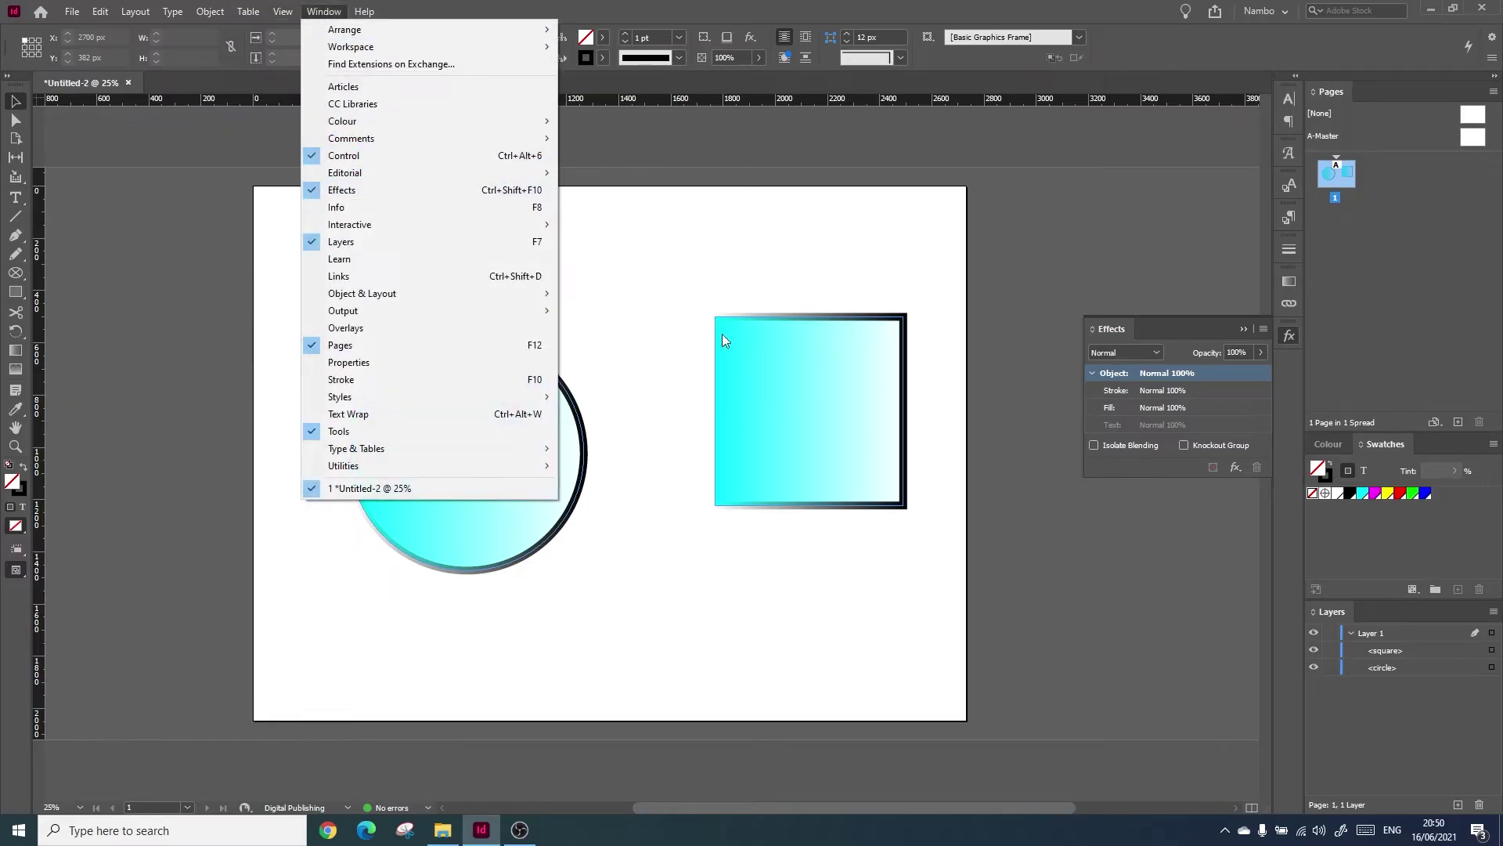
pyautogui.click(1089, 423)
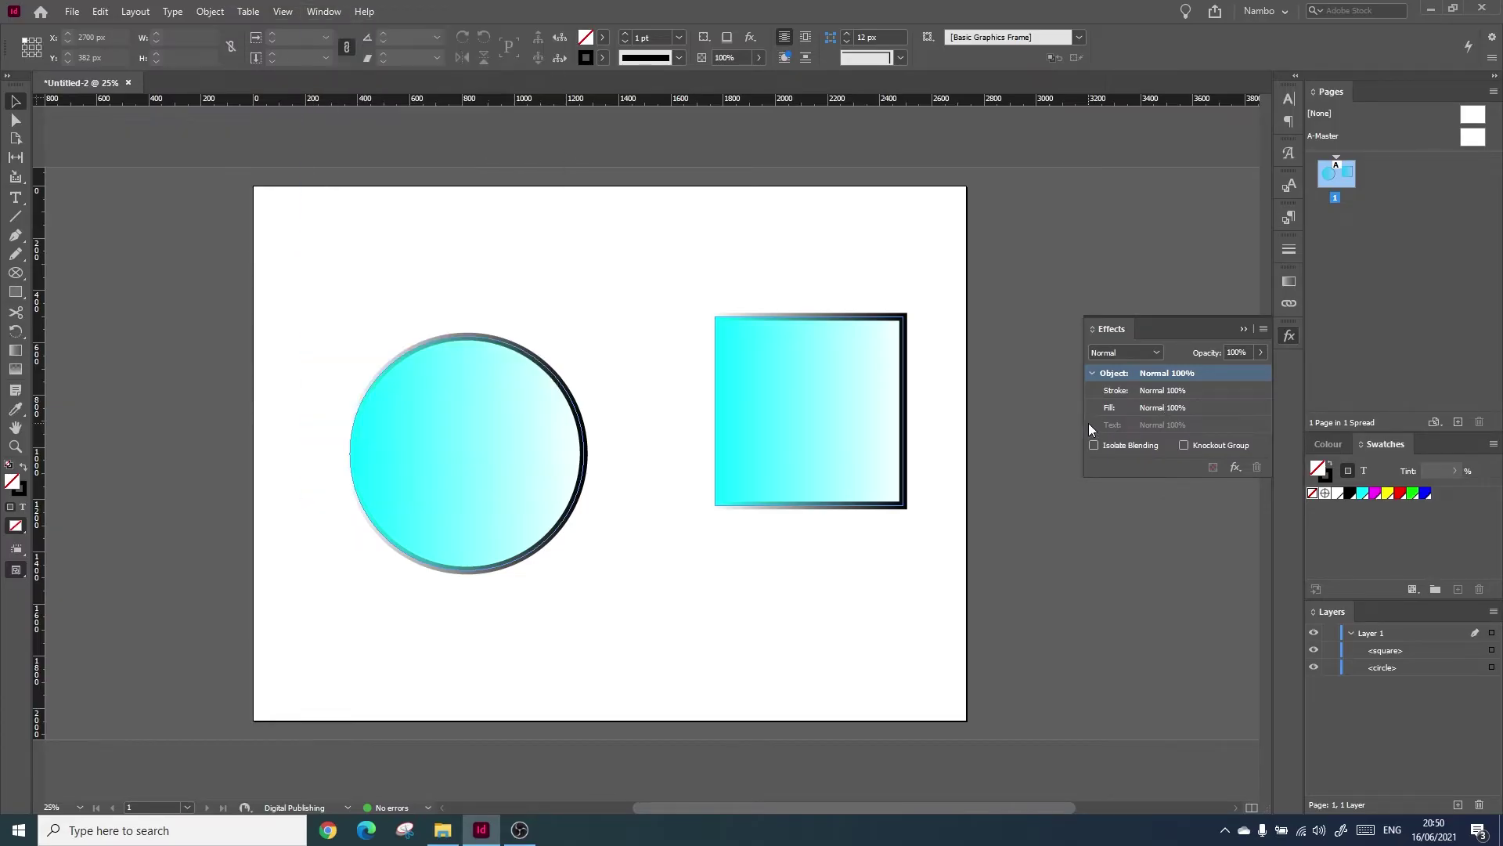
pyautogui.click(1181, 386)
pyautogui.click(1261, 352)
pyautogui.moveTo(1220, 376); pyautogui.dragTo(1181, 377)
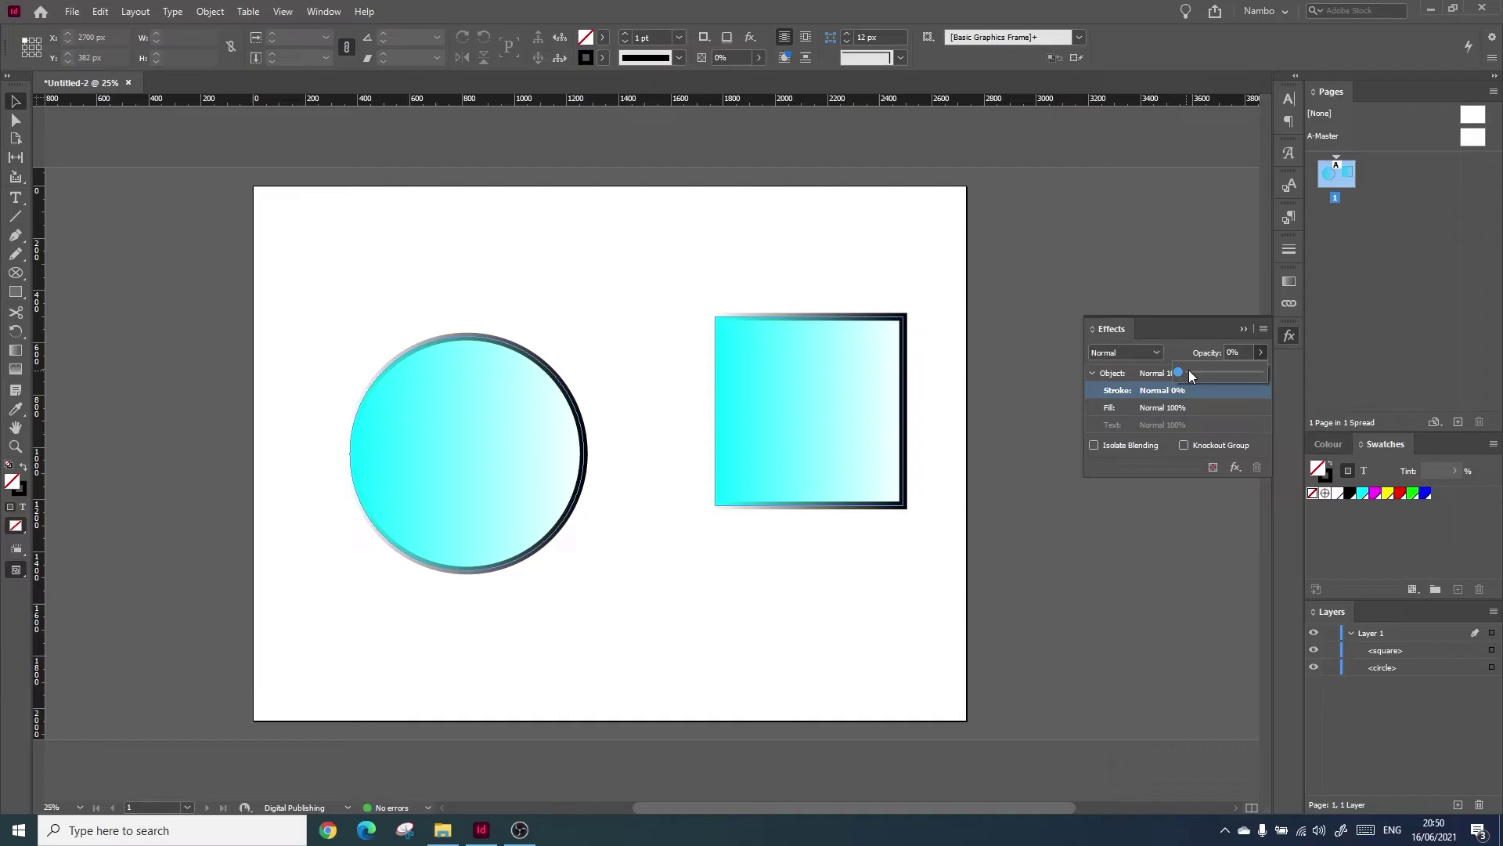
pyautogui.hotkey('ctrl', 'z')
# Reselect the square, fade and restore its stroke opacity, then target its fill.
pyautogui.click(756, 429)
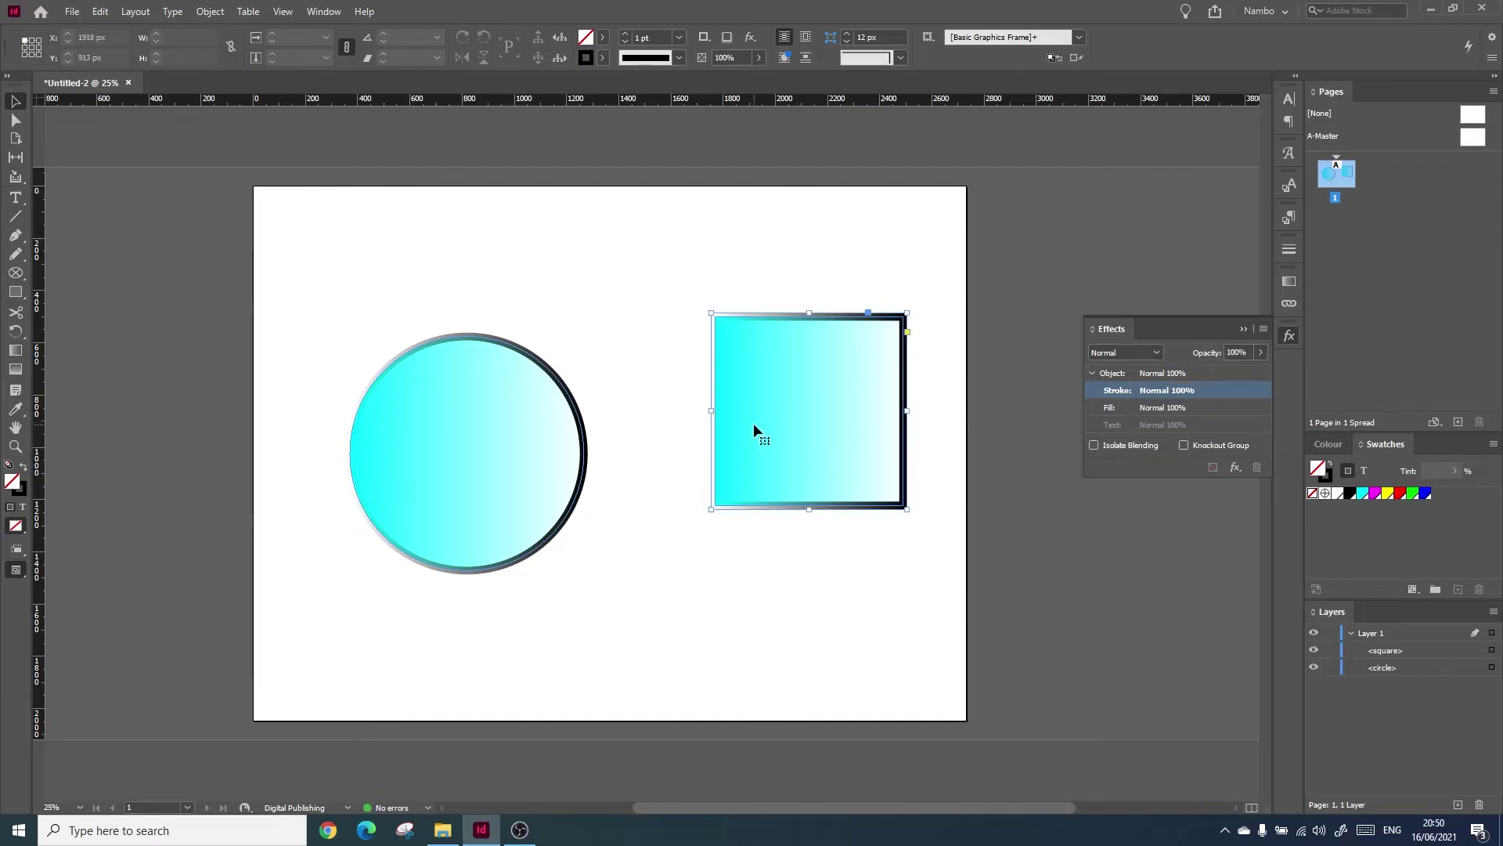
pyautogui.click(1193, 391)
pyautogui.moveTo(1267, 352)
pyautogui.mouseDown()
pyautogui.moveTo(1236, 372)
pyautogui.moveTo(1179, 374)
pyautogui.moveTo(1279, 382)
pyautogui.mouseUp()
pyautogui.click(1208, 408)
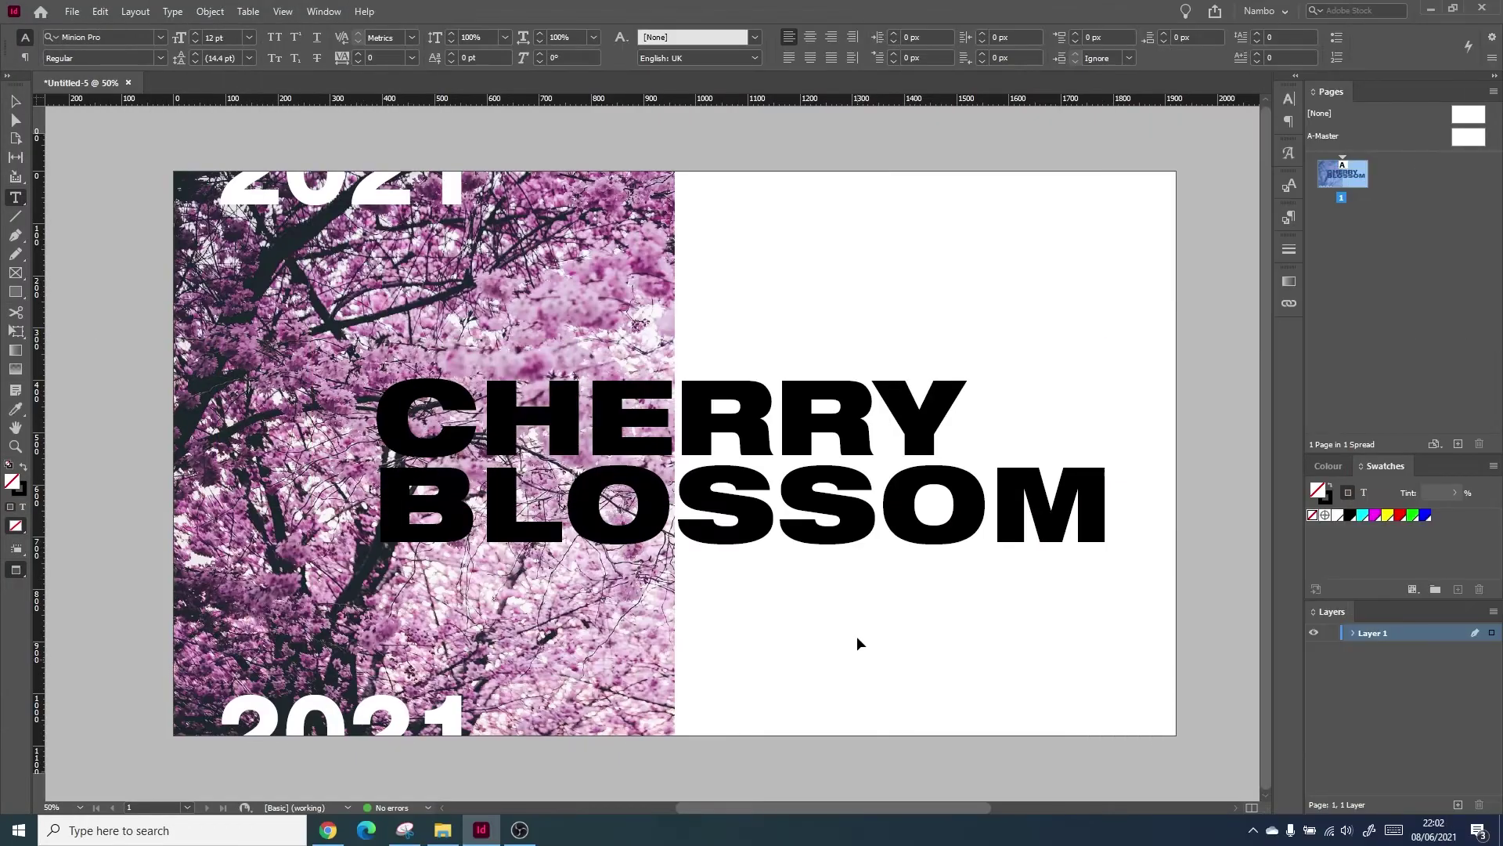
# Select the CHERRY BLOSSOM headline frame and convert its text to outlines.
pyautogui.click(841, 487)
pyautogui.hotkey('shift', 'Home')
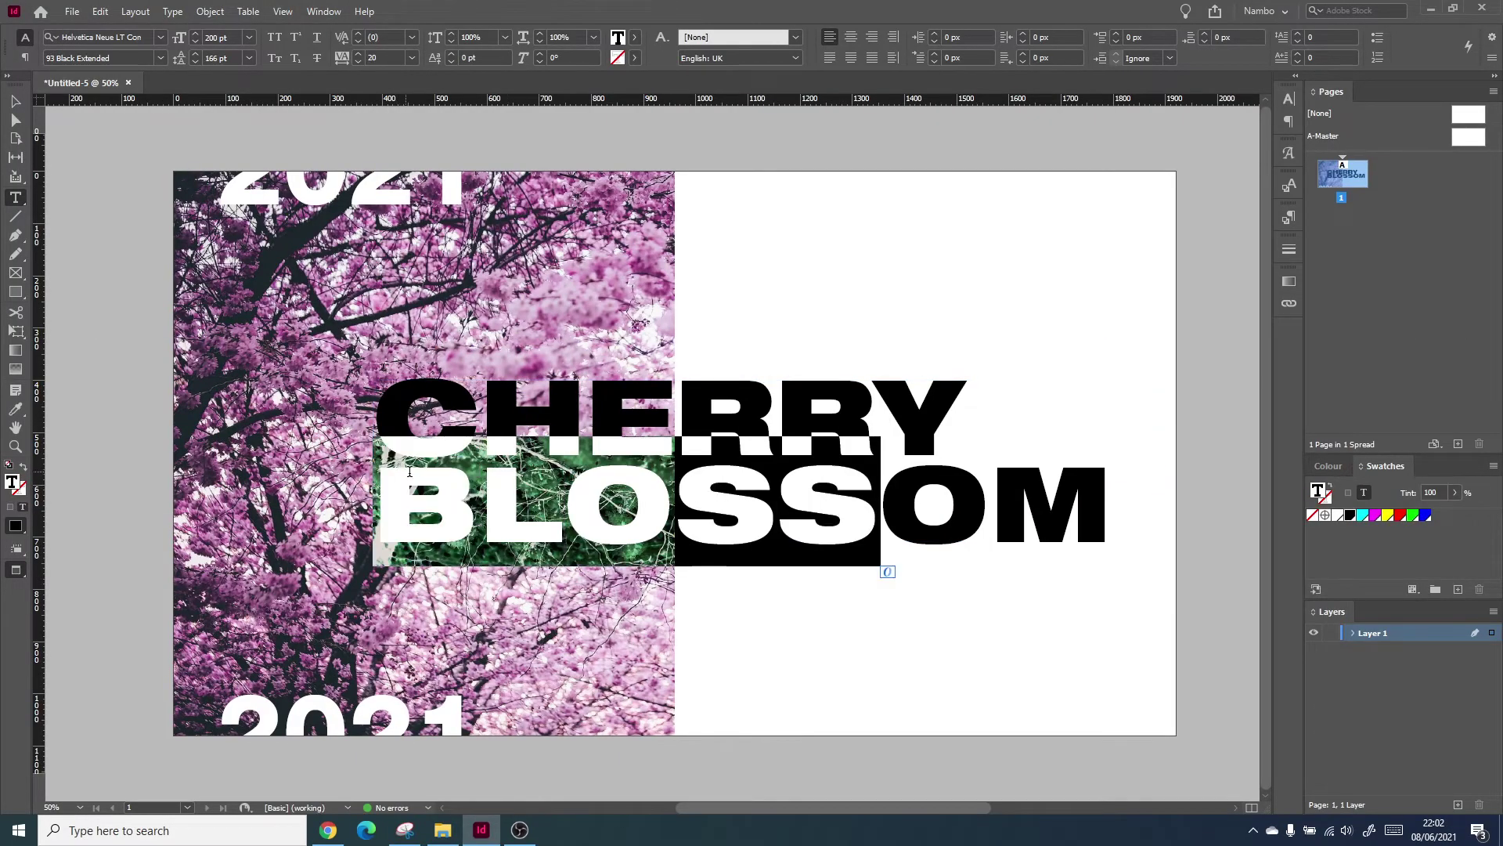
pyautogui.click(730, 534)
pyautogui.press('Escape')
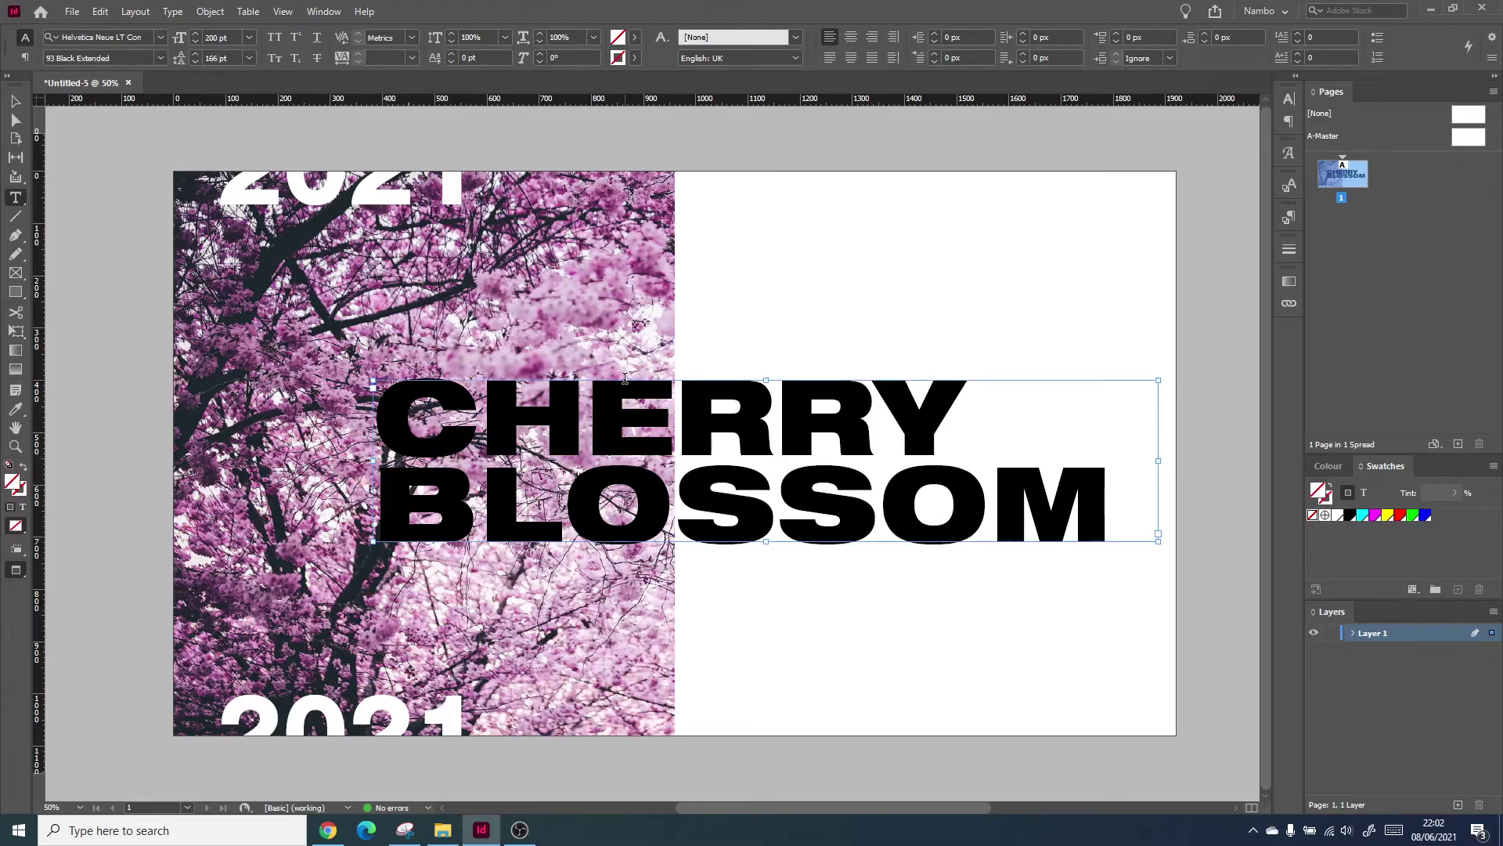
pyautogui.click(210, 11)
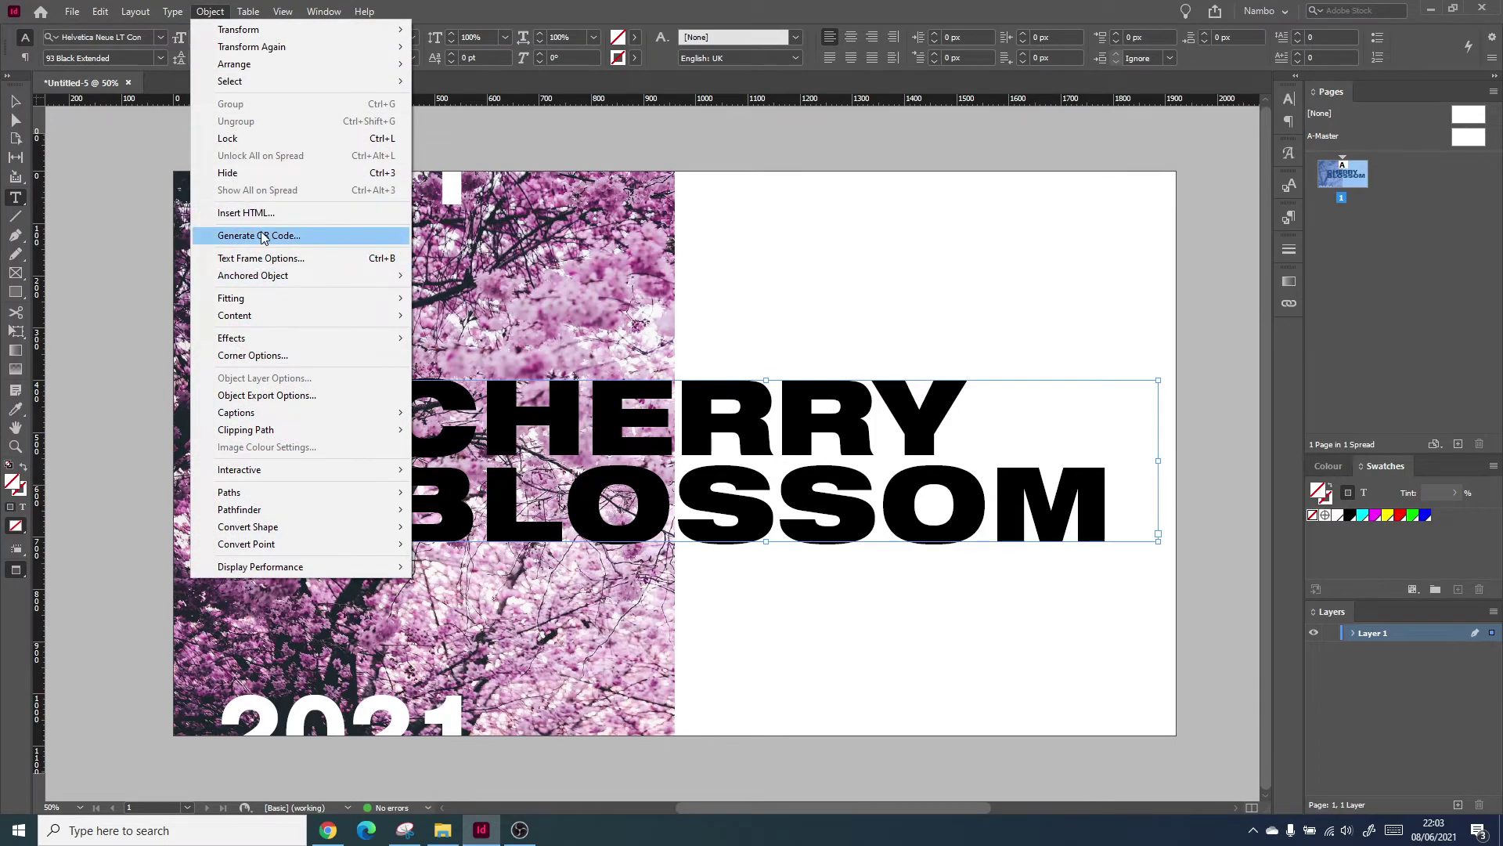
pyautogui.moveTo(164, 6)
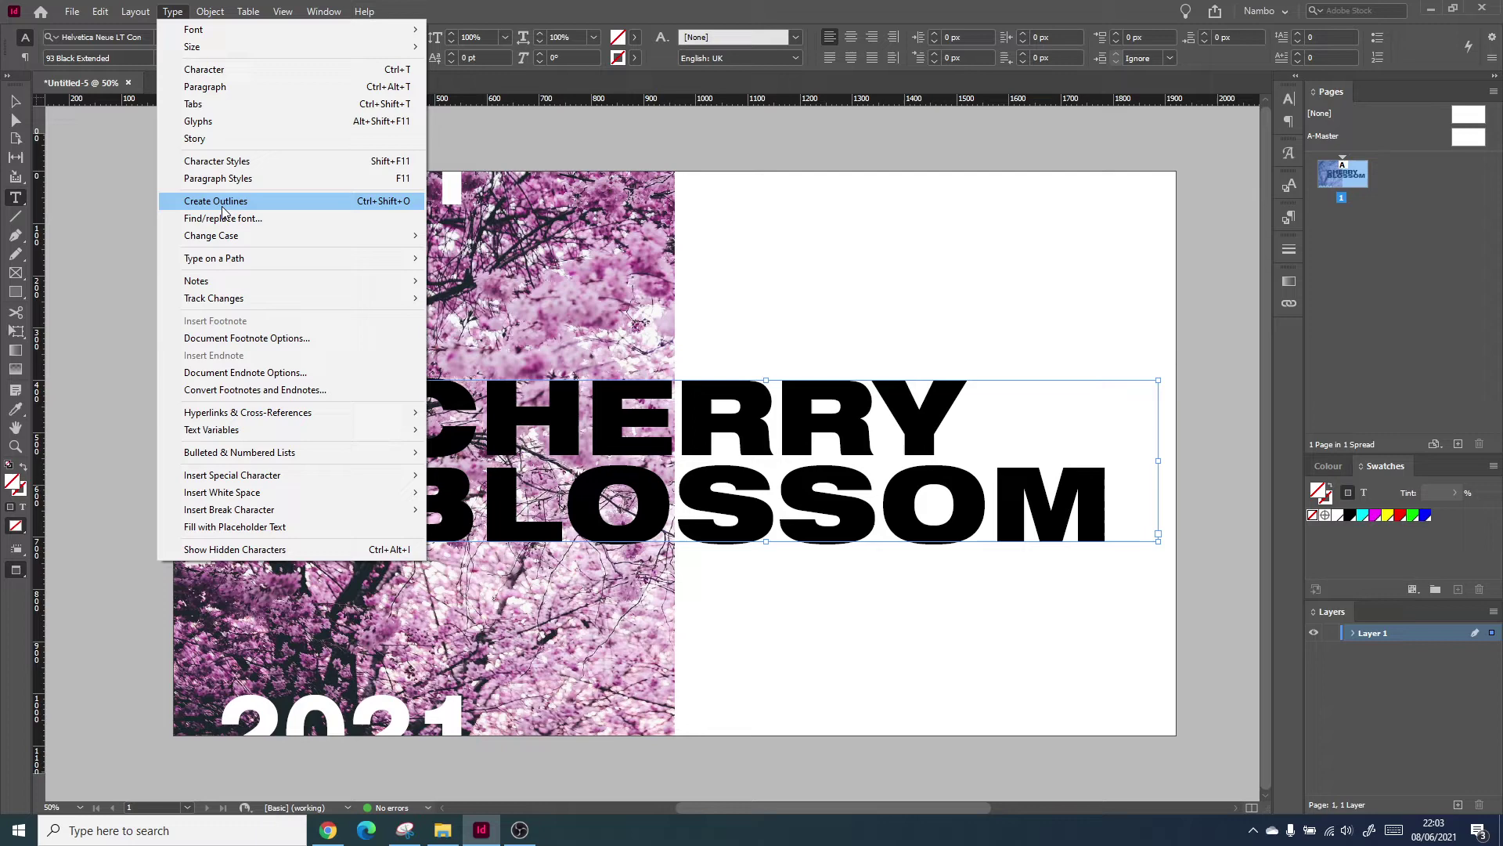
pyautogui.click(290, 206)
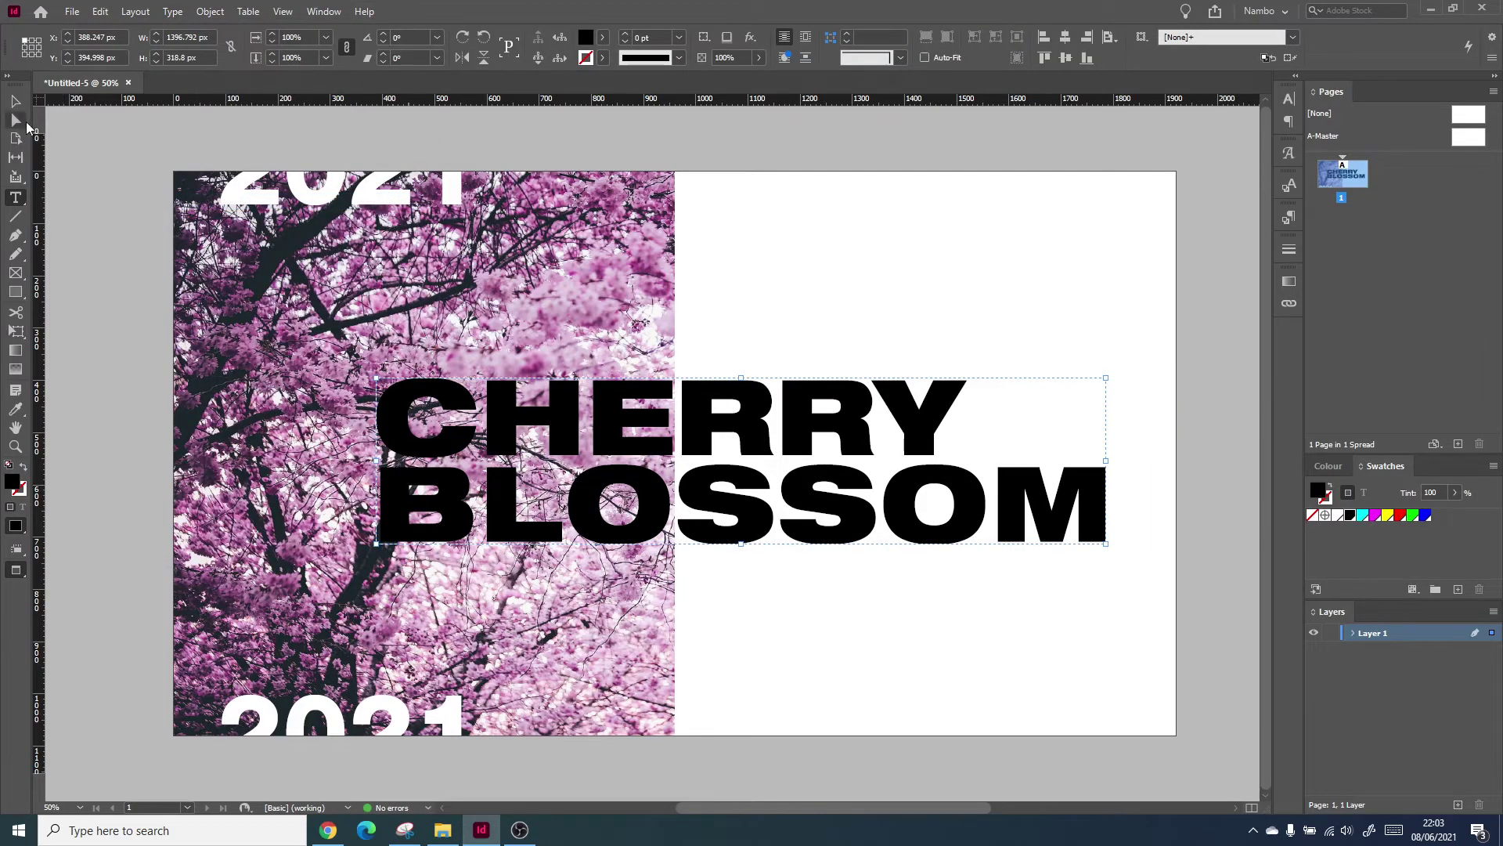
# Ungroup the outlined headline into separate letters and select the word CHERRY.
pyautogui.rightClick(907, 526)
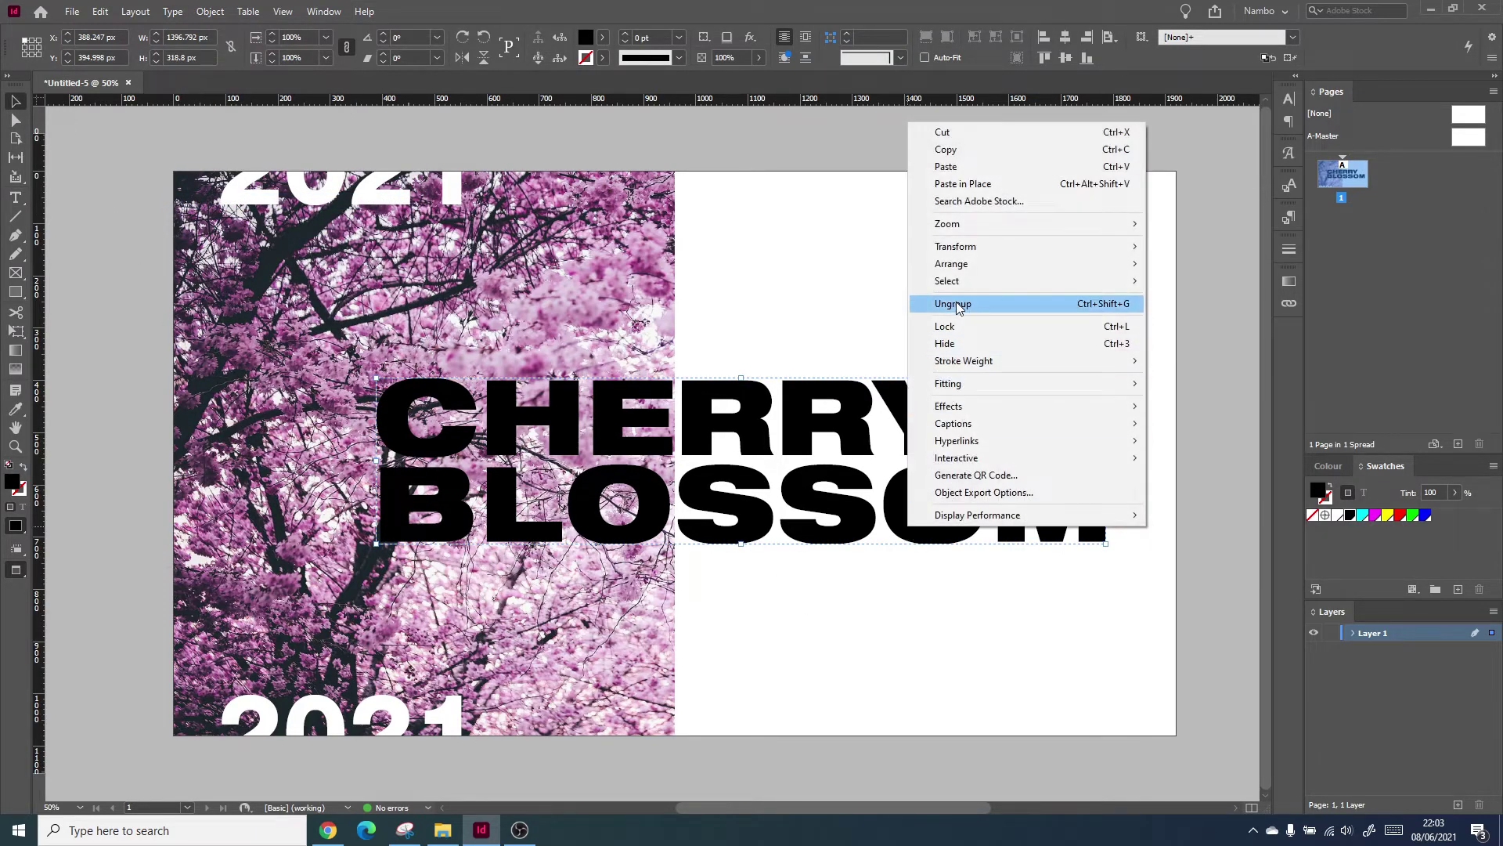
pyautogui.click(955, 302)
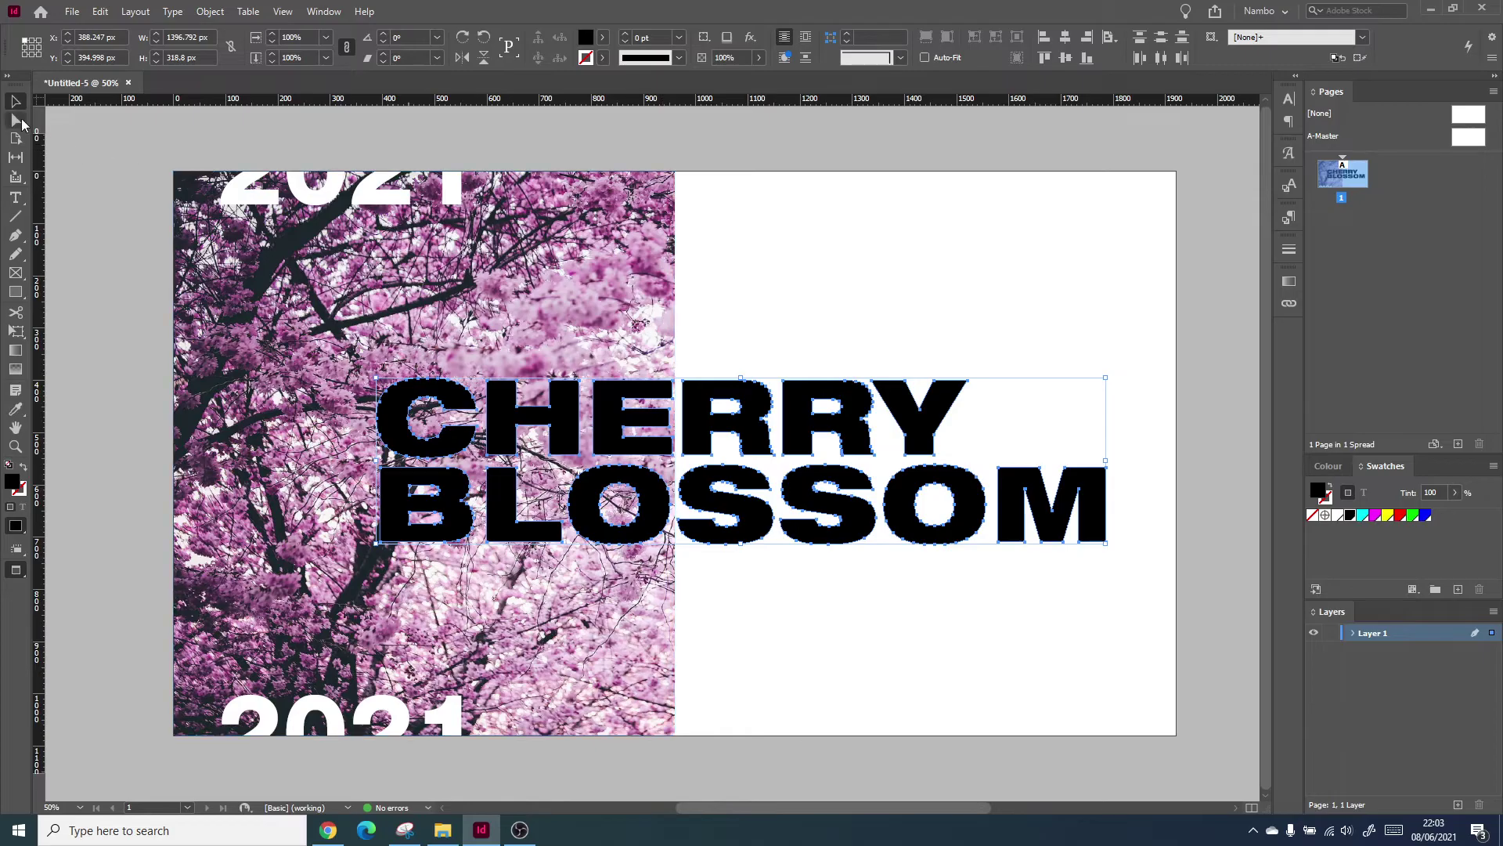
pyautogui.click(86, 114)
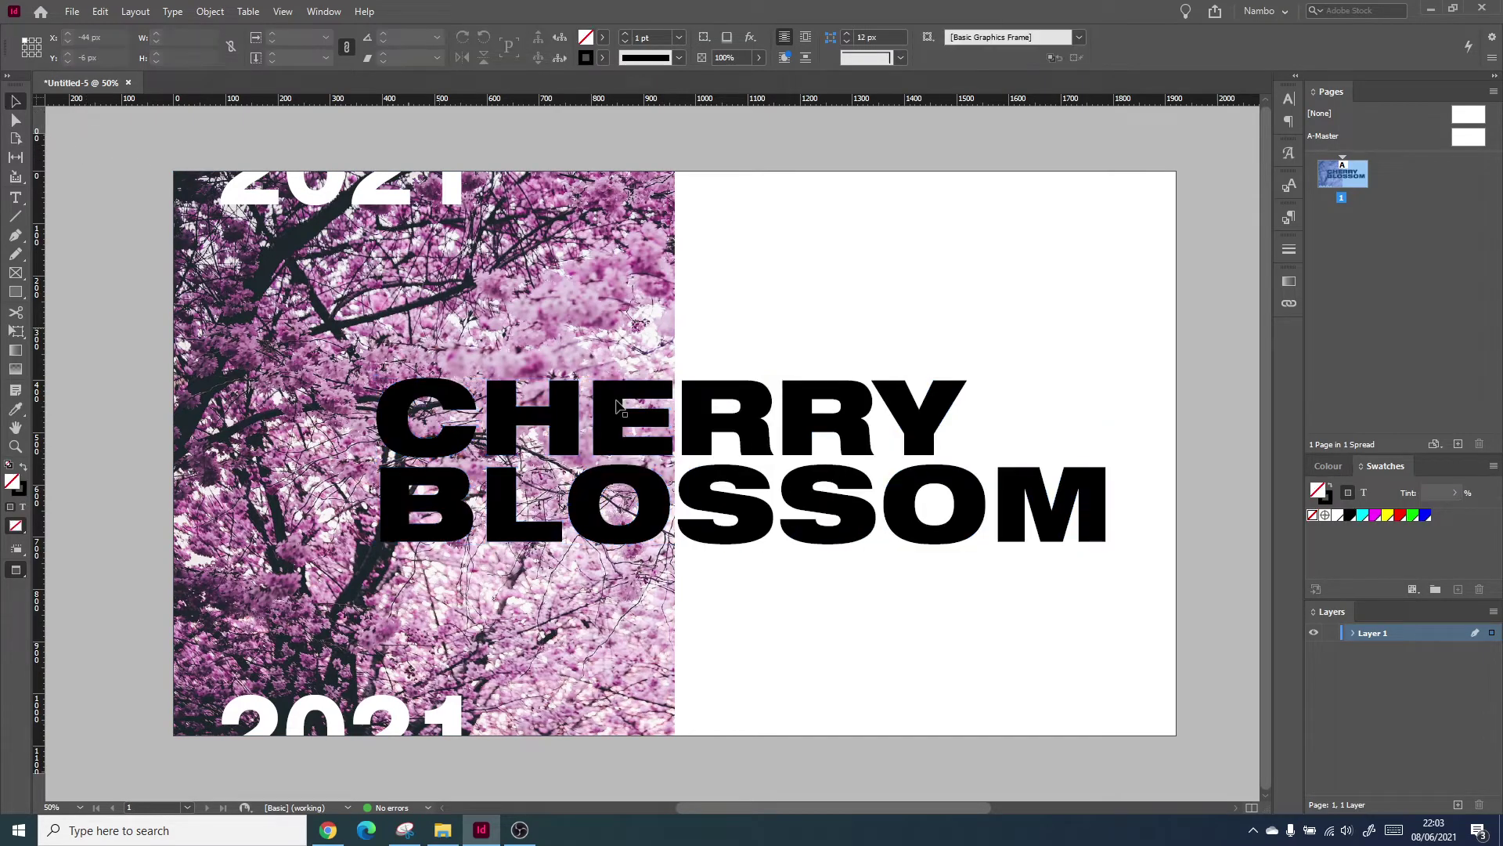
pyautogui.click(703, 415)
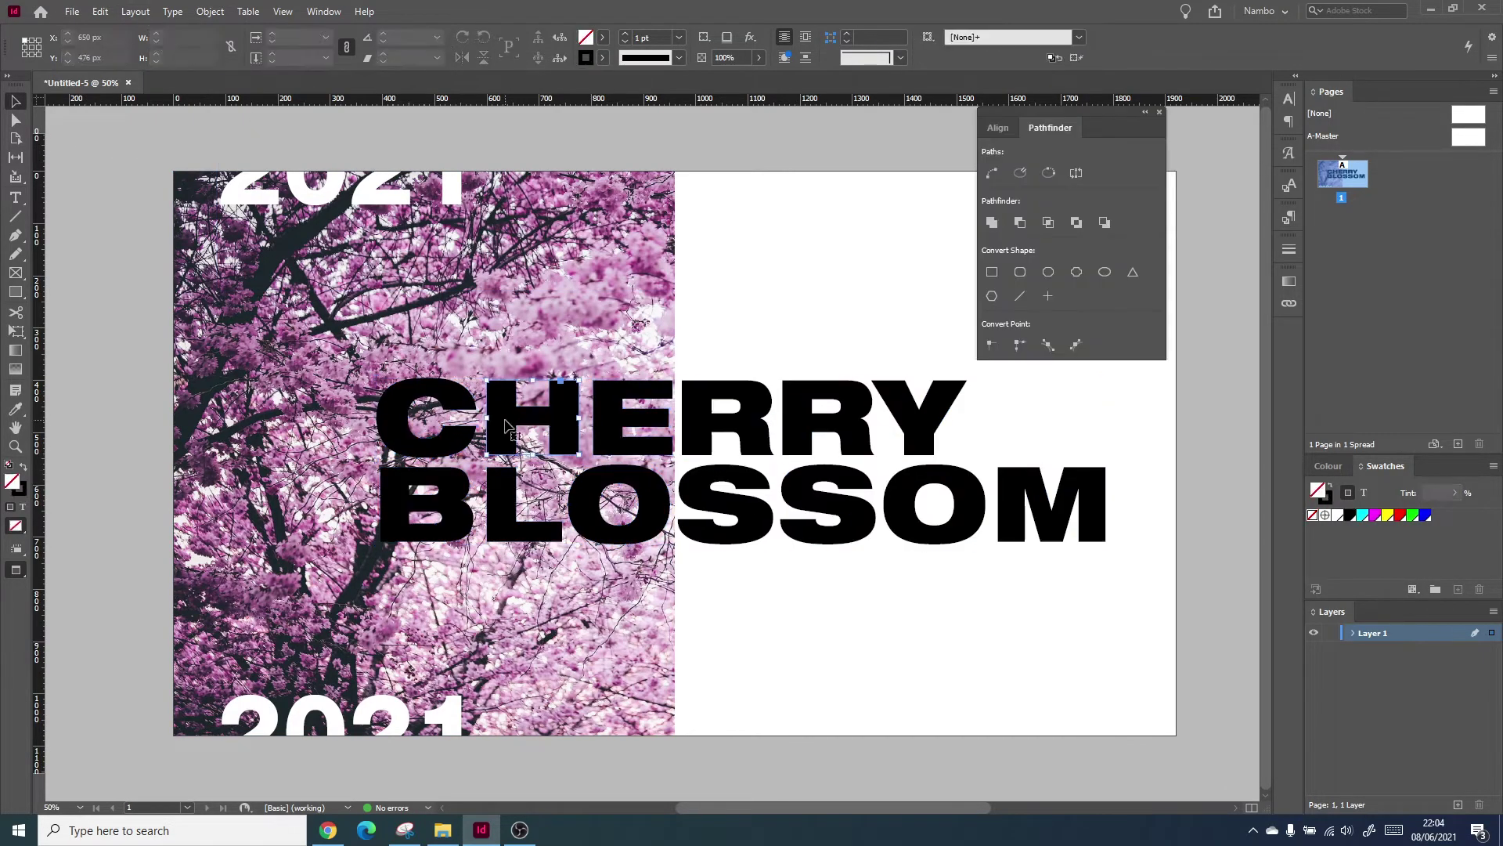
# Fill the H, E, C, B and O letter outlines with white Paper.
pyautogui.click(532, 416)
pyautogui.keyDown('shift'); pyautogui.click(633, 416); pyautogui.keyUp('shift')
pyautogui.keyDown('shift'); pyautogui.click(427, 449); pyautogui.keyUp('shift')
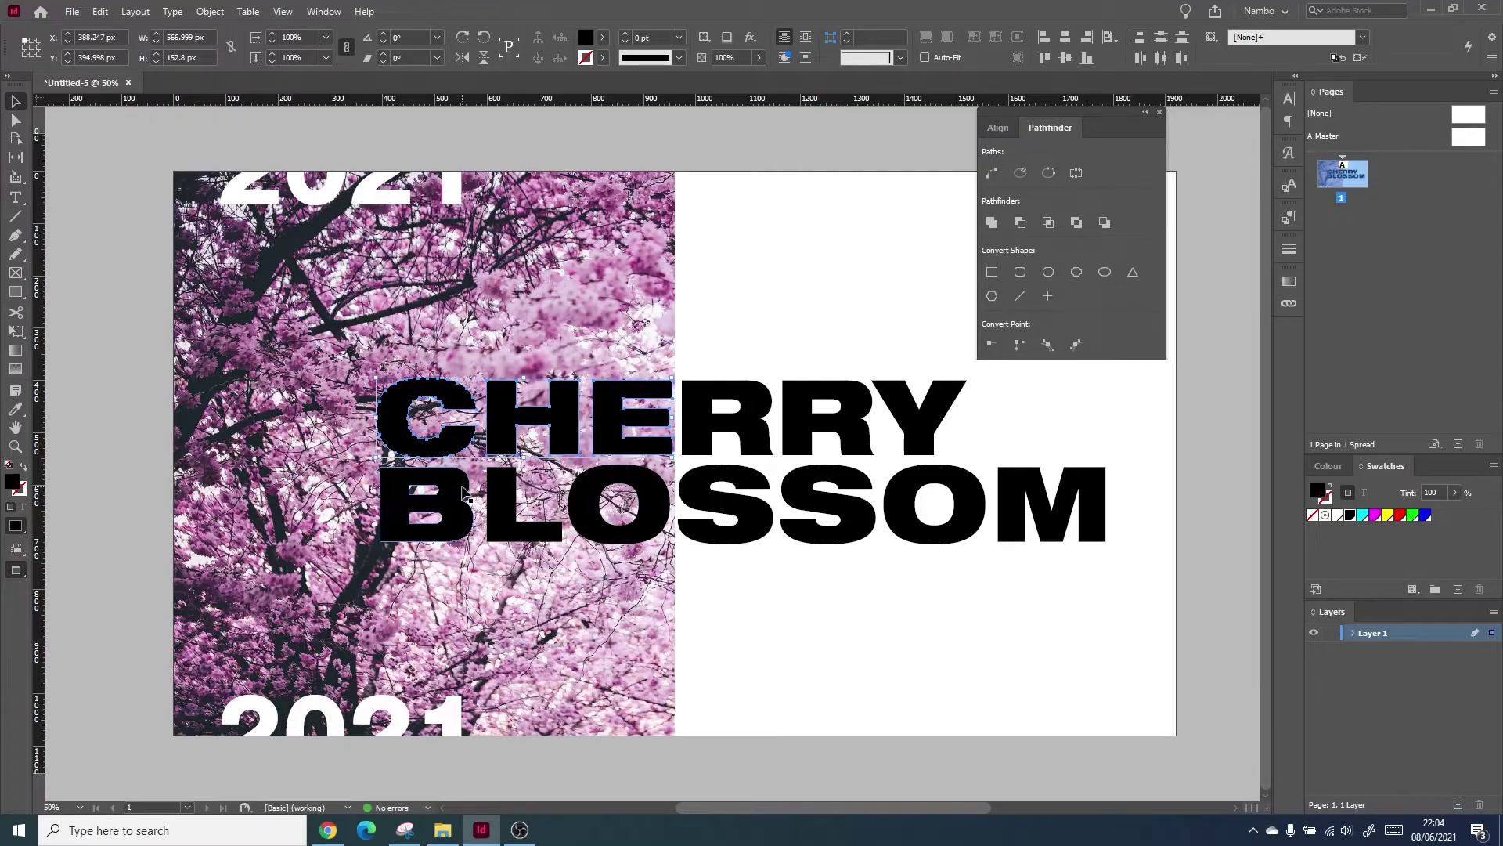
pyautogui.keyDown('shift'); pyautogui.click(468, 493); pyautogui.keyUp('shift')
pyautogui.keyDown('shift'); pyautogui.click(584, 506); pyautogui.keyUp('shift')
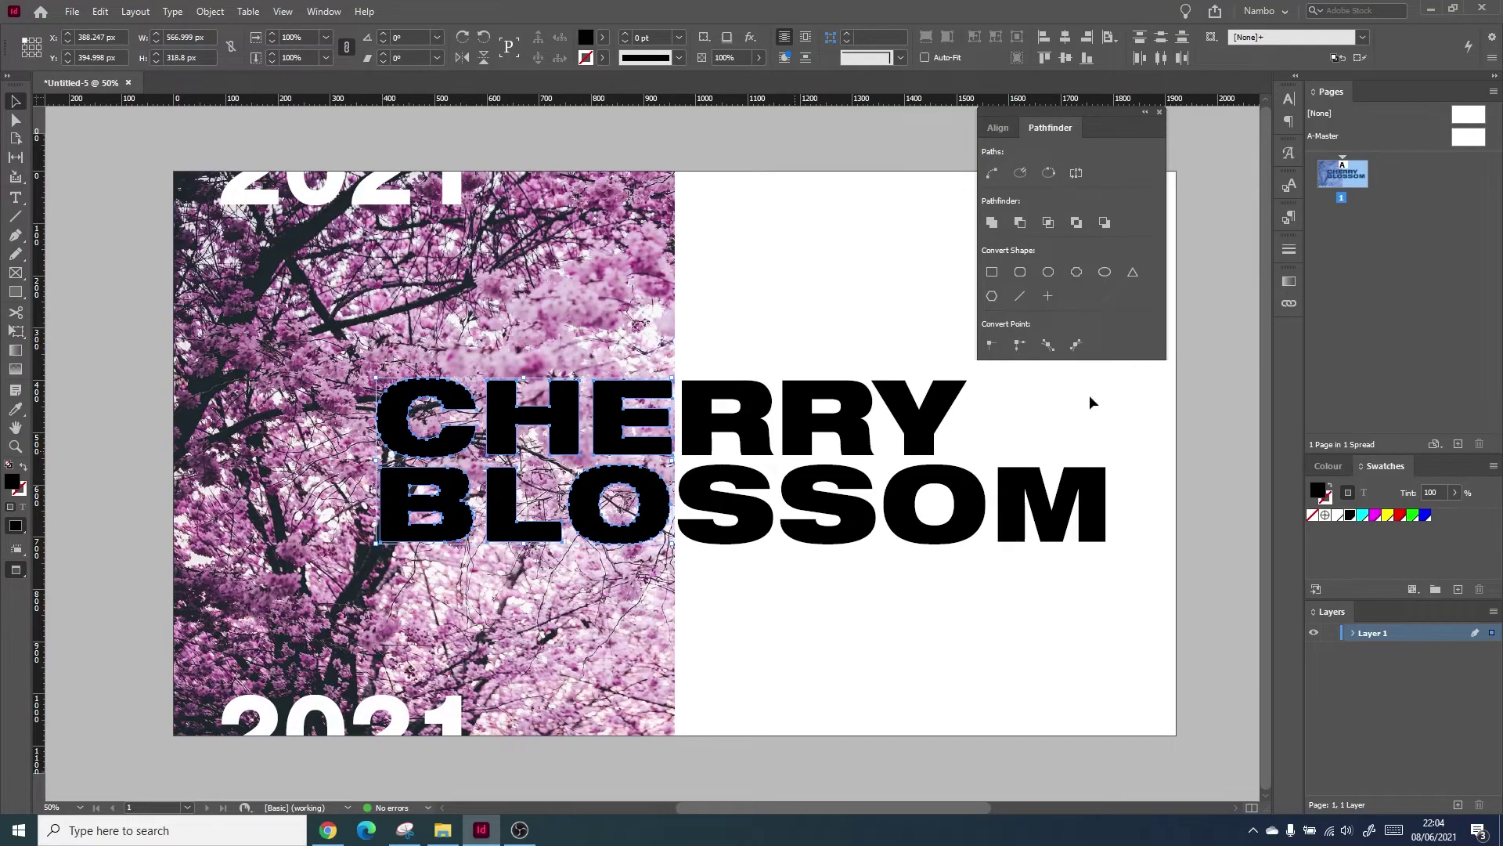
pyautogui.click(1336, 515)
pyautogui.click(885, 628)
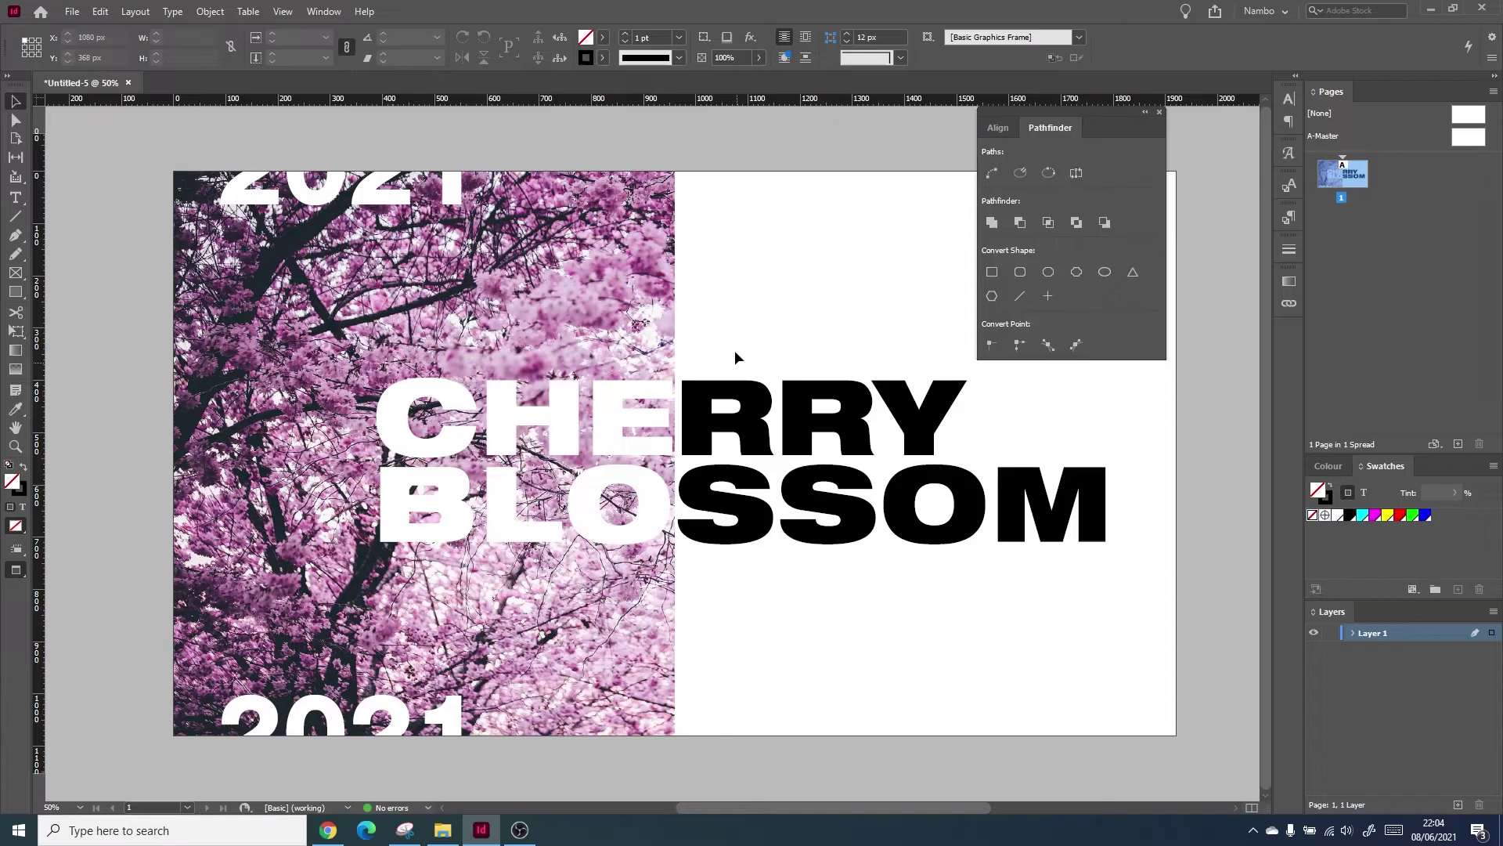
# Combine the black RRY and SSOM letters into one compound path.
pyautogui.moveTo(735, 358); pyautogui.dragTo(1119, 543)
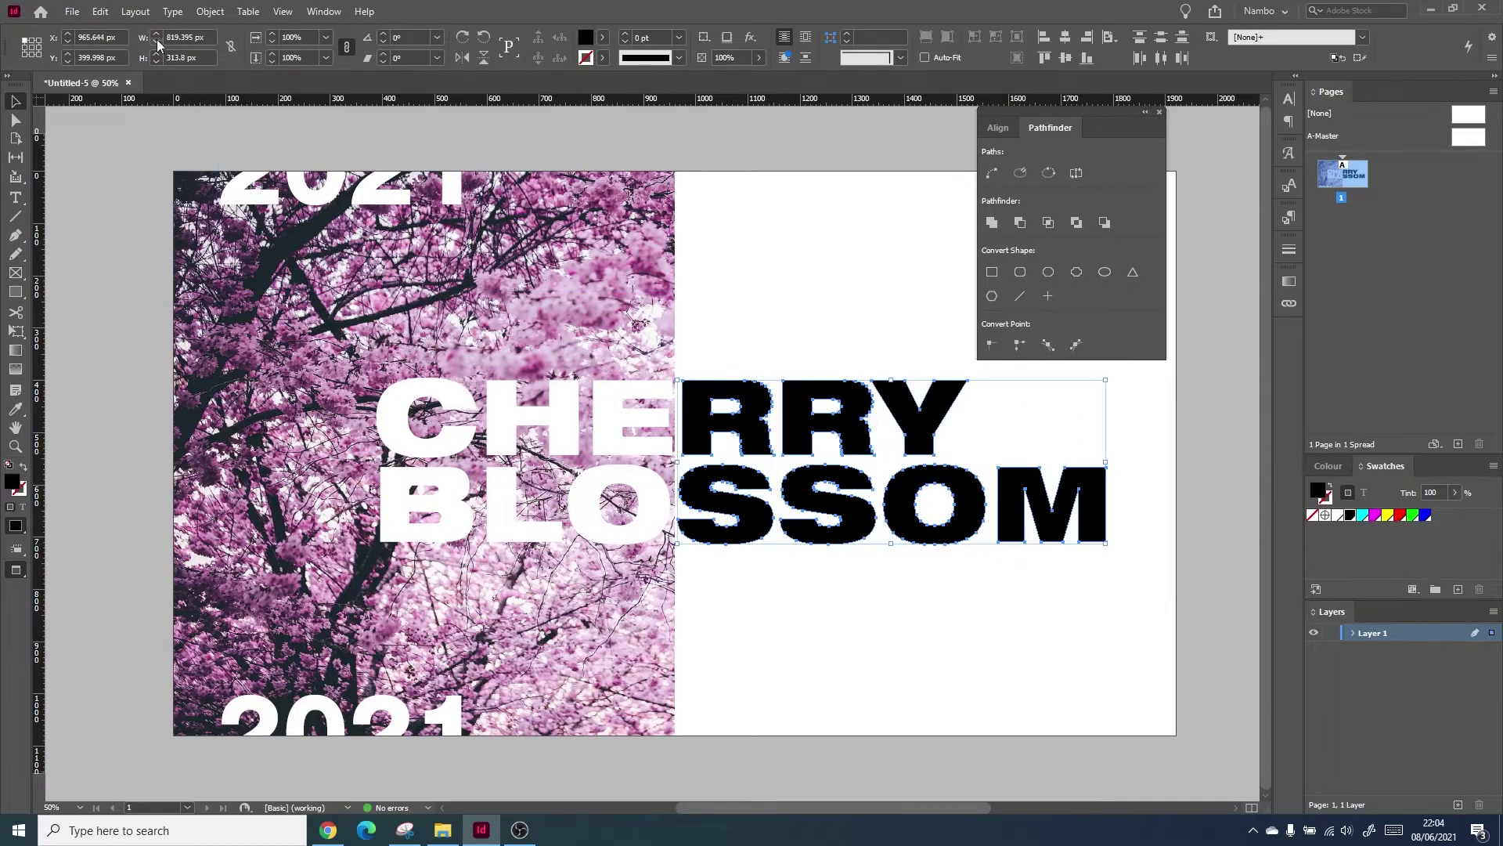
pyautogui.click(208, 12)
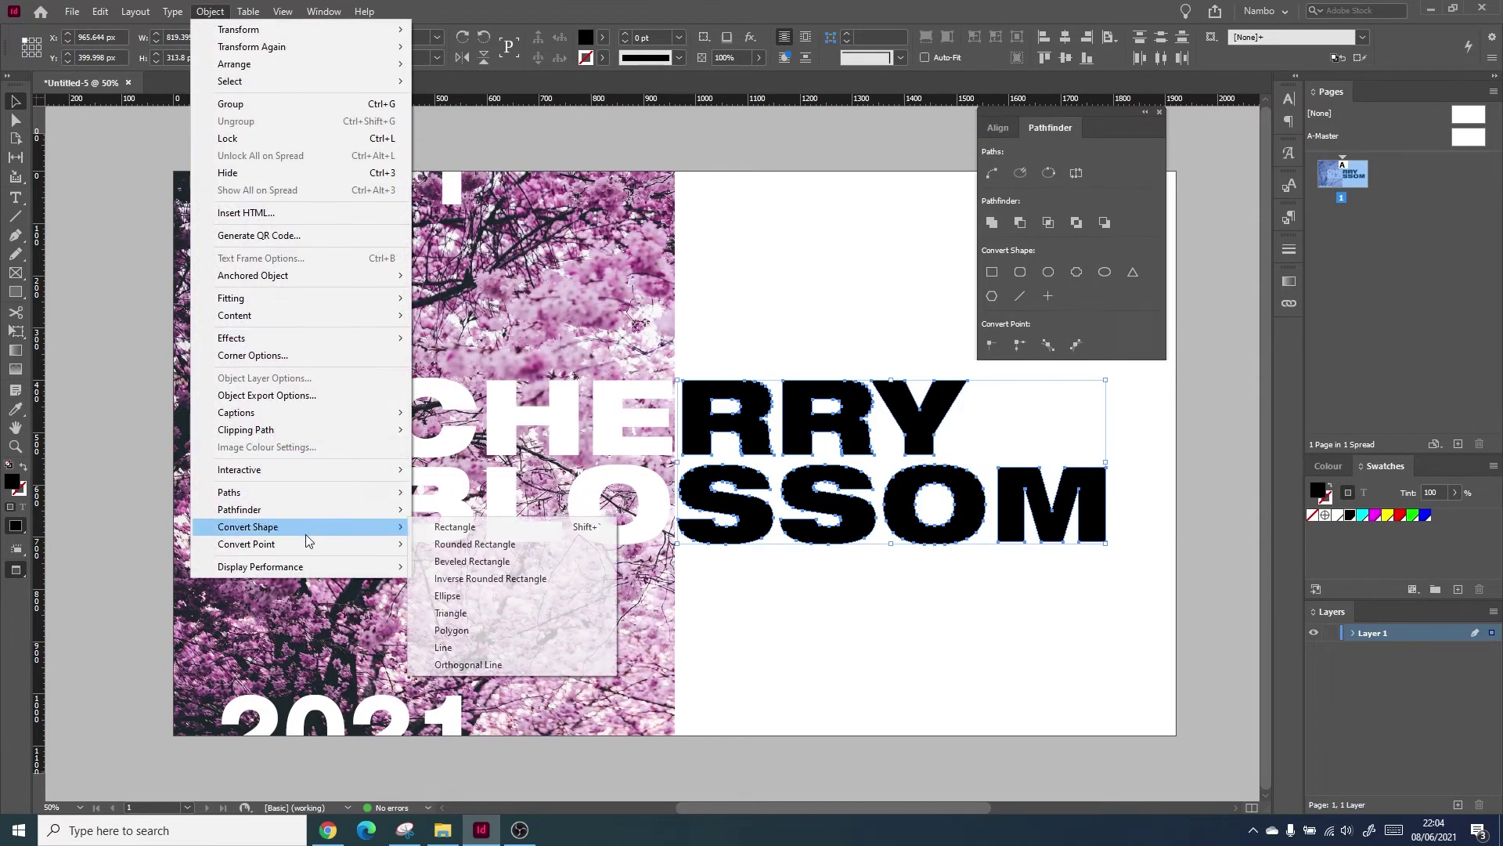
pyautogui.moveTo(303, 493)
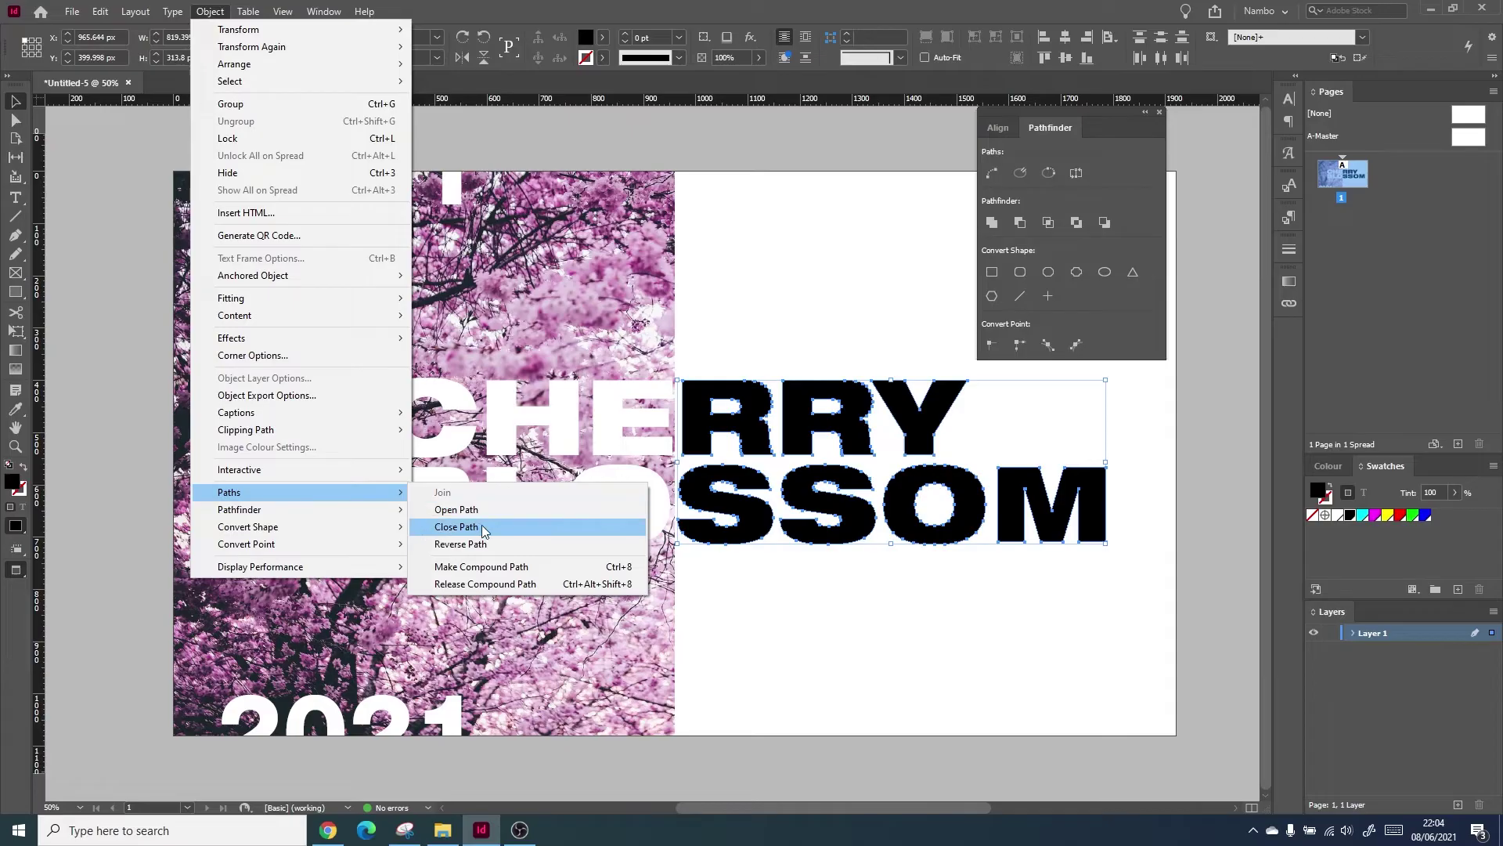
pyautogui.click(493, 567)
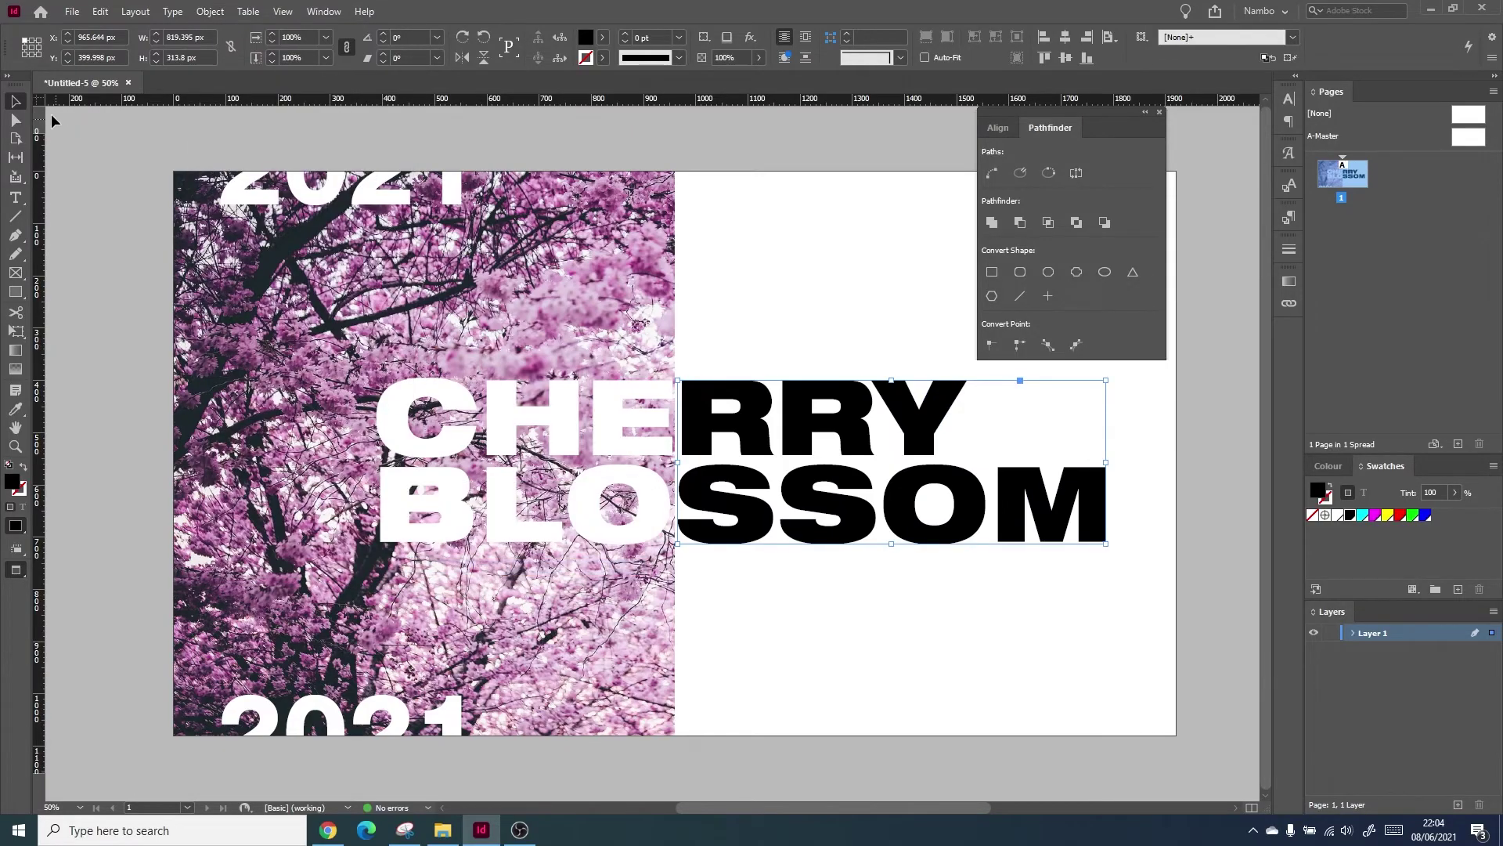
# Copy the cherry blossom photo frame and reselect the RRY/SSOM outlines for Paste Into.
pyautogui.click(241, 321)
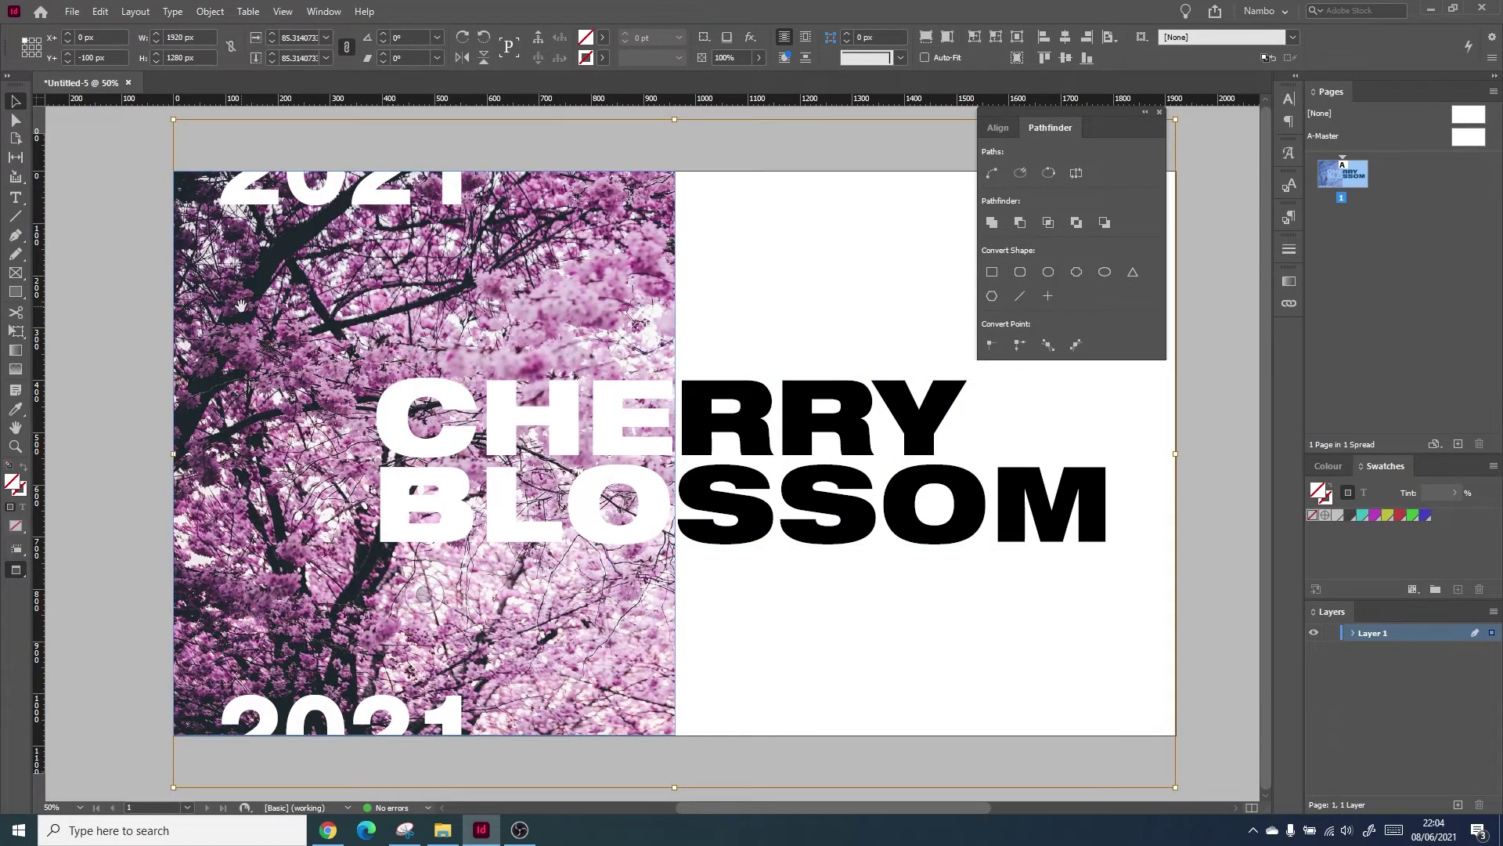
pyautogui.click(90, 235)
pyautogui.click(700, 415)
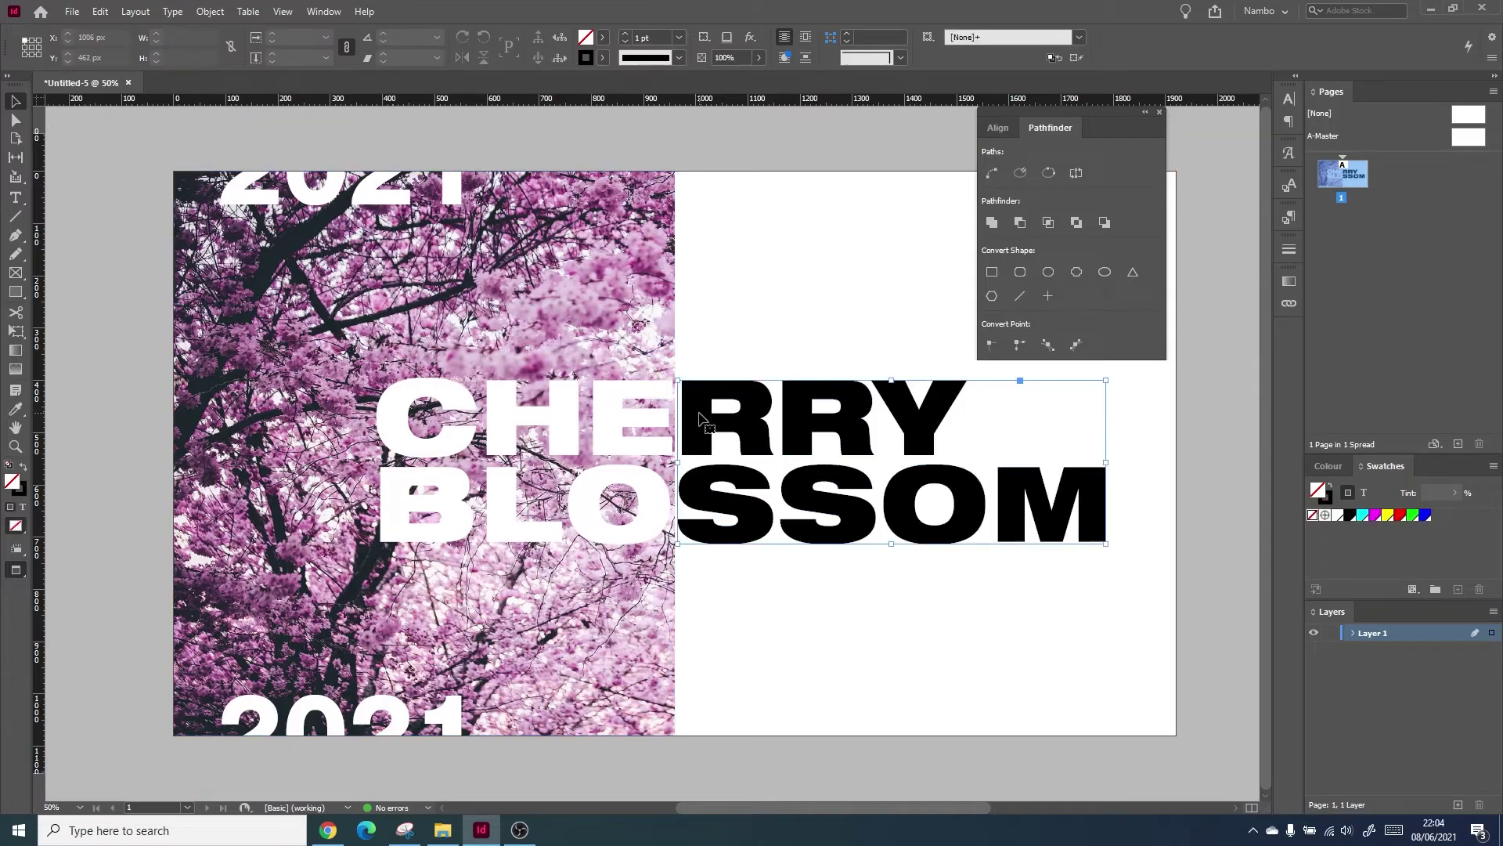
pyautogui.rightClick(700, 415)
# Paste the photo into the RRY/SSOM letters, shift it left, and close the Pathfinder panel.
pyautogui.click(774, 425)
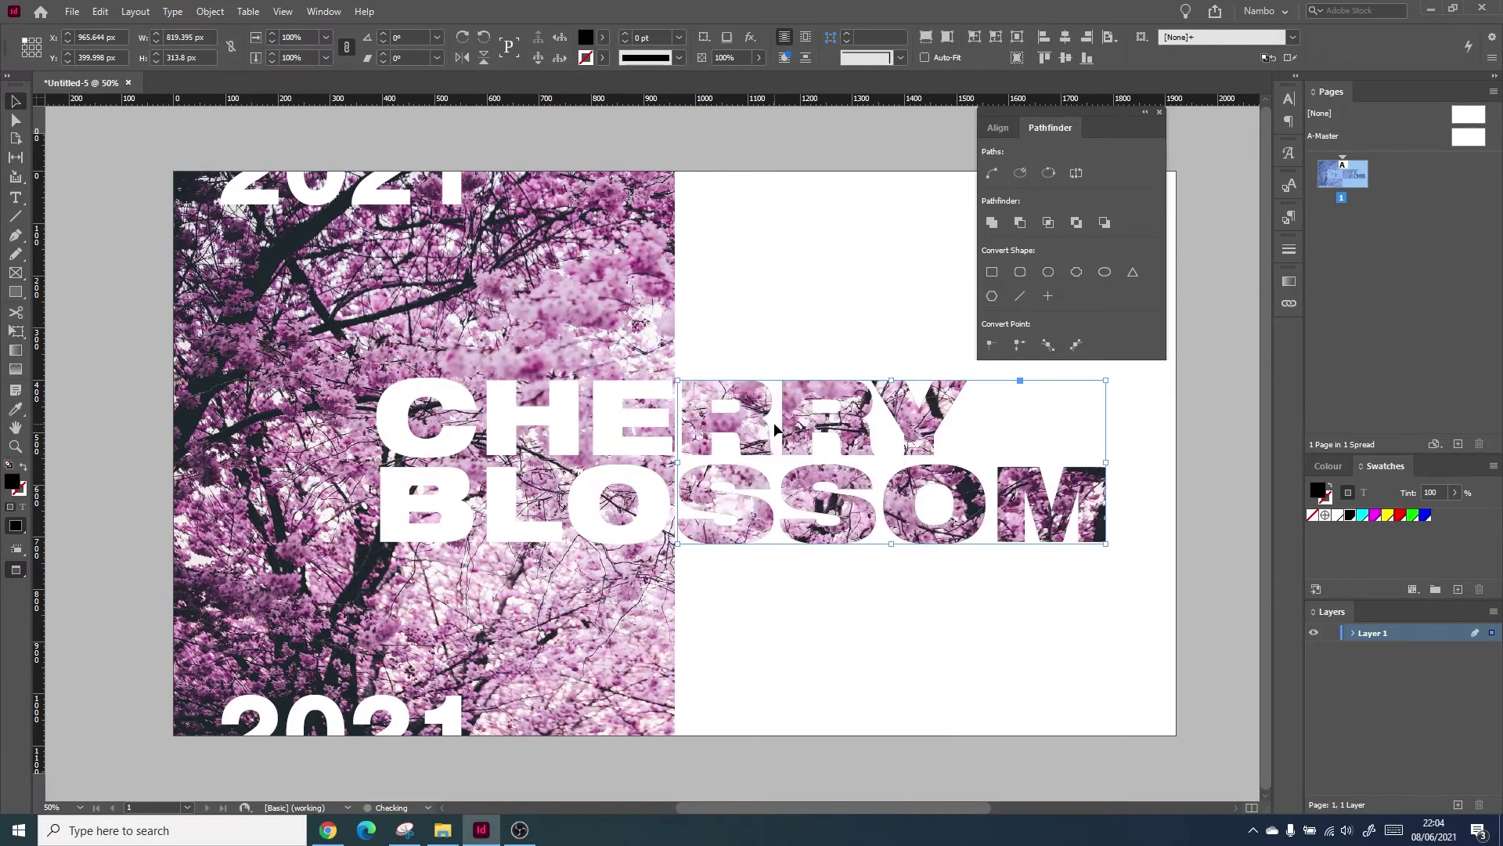
pyautogui.moveTo(850, 509); pyautogui.dragTo(808, 509)
pyautogui.click(1161, 644)
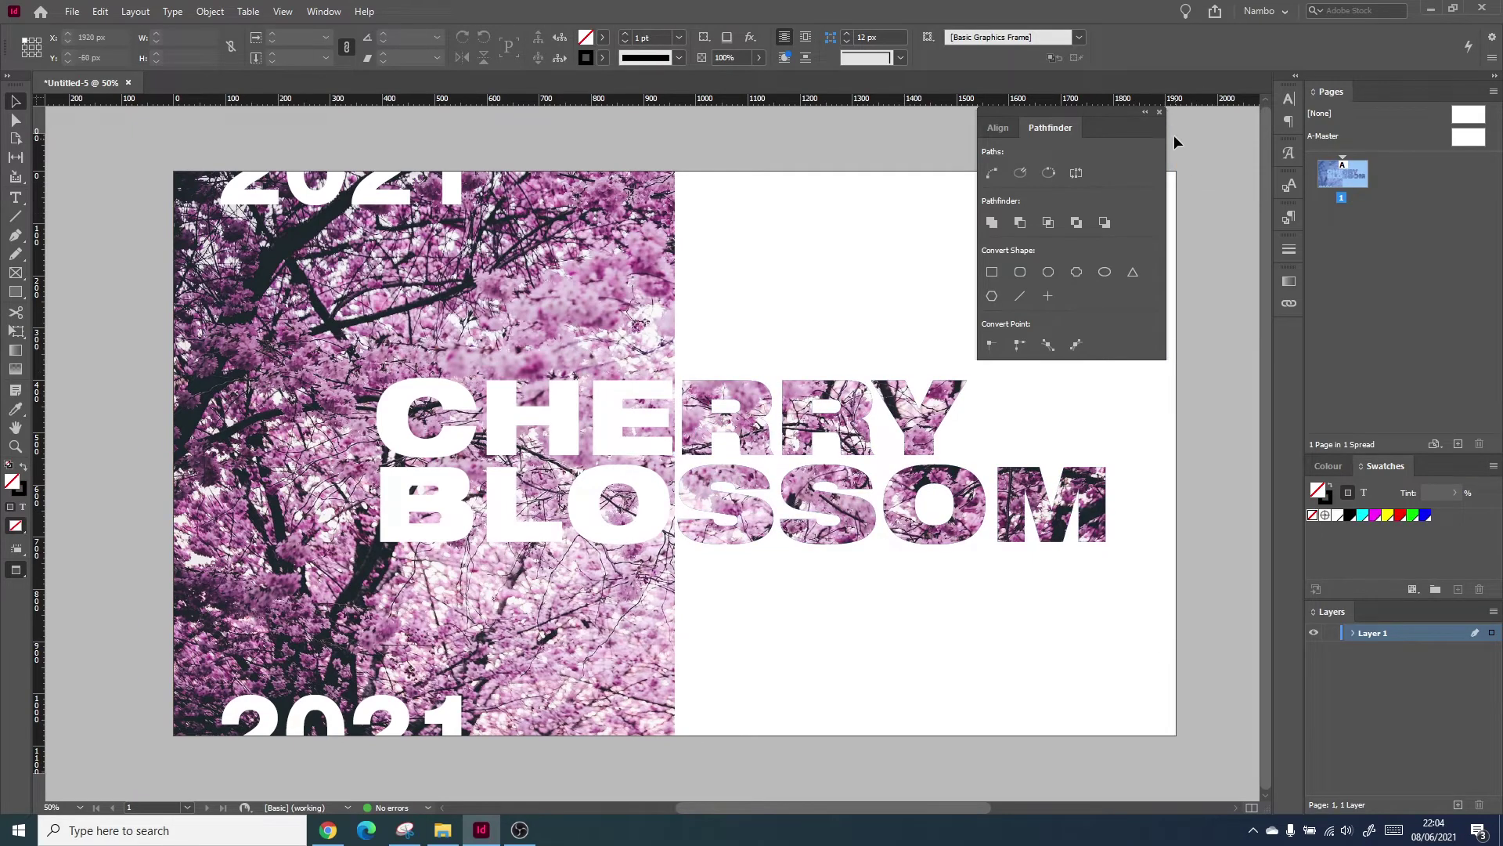
pyautogui.click(1159, 112)
# Nudge the photo further left inside the letters and preview the layout in presentation mode.
pyautogui.click(1049, 521)
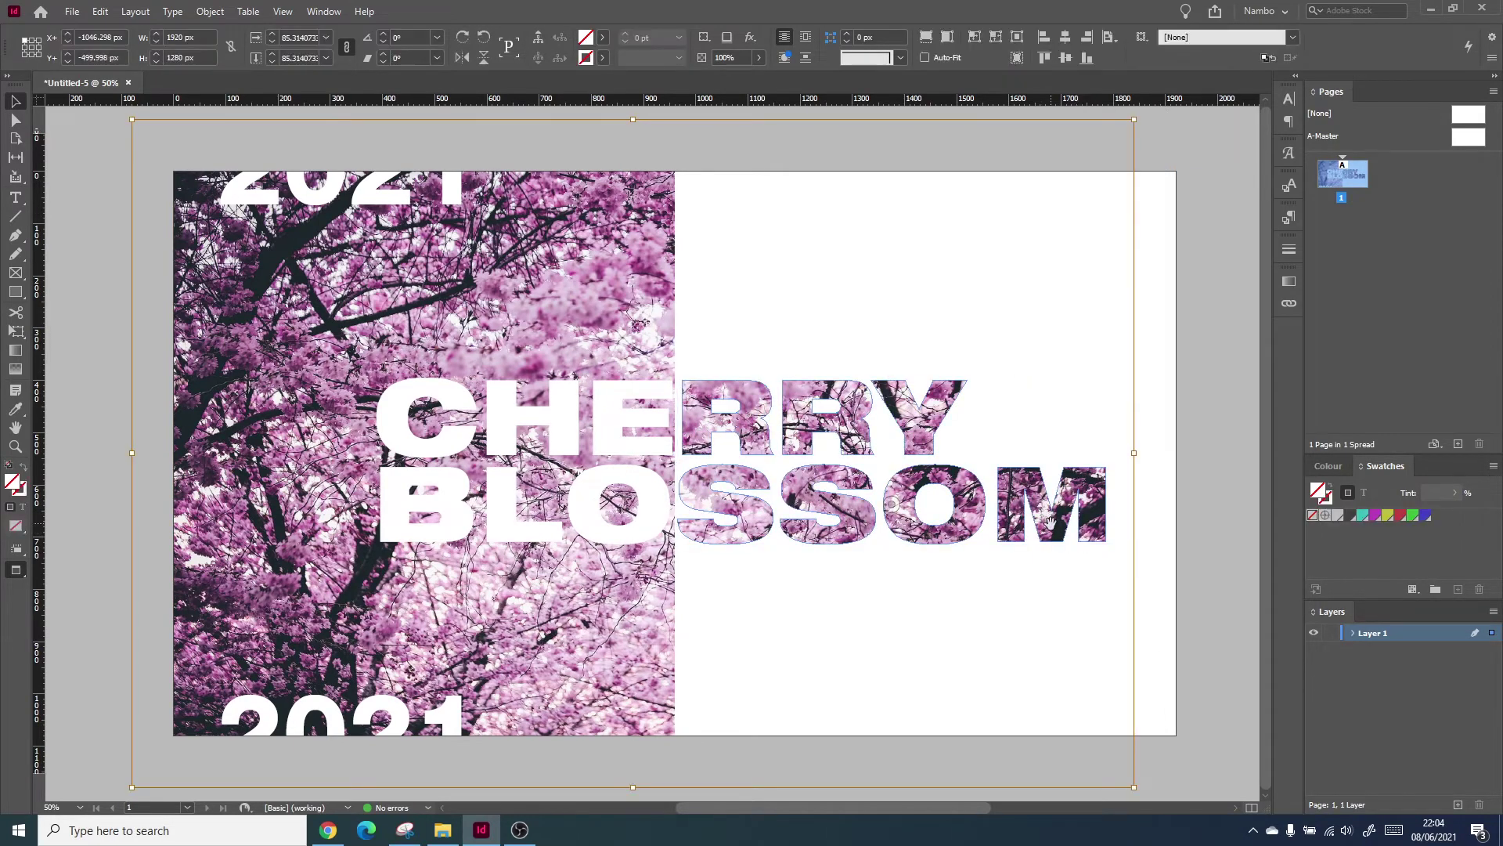
pyautogui.moveTo(1049, 521); pyautogui.dragTo(1029, 523)
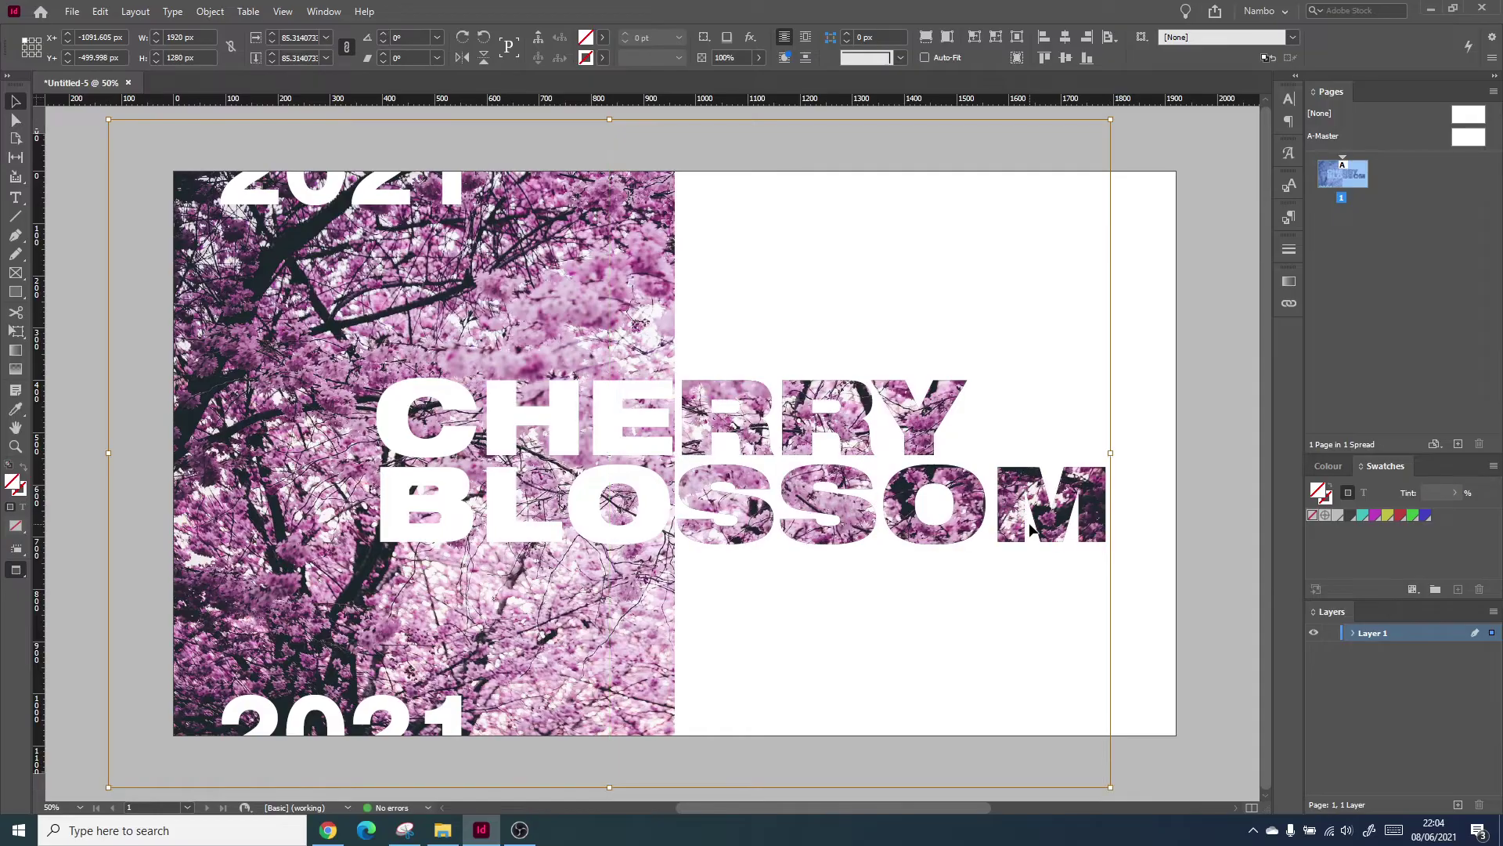
pyautogui.click(1132, 606)
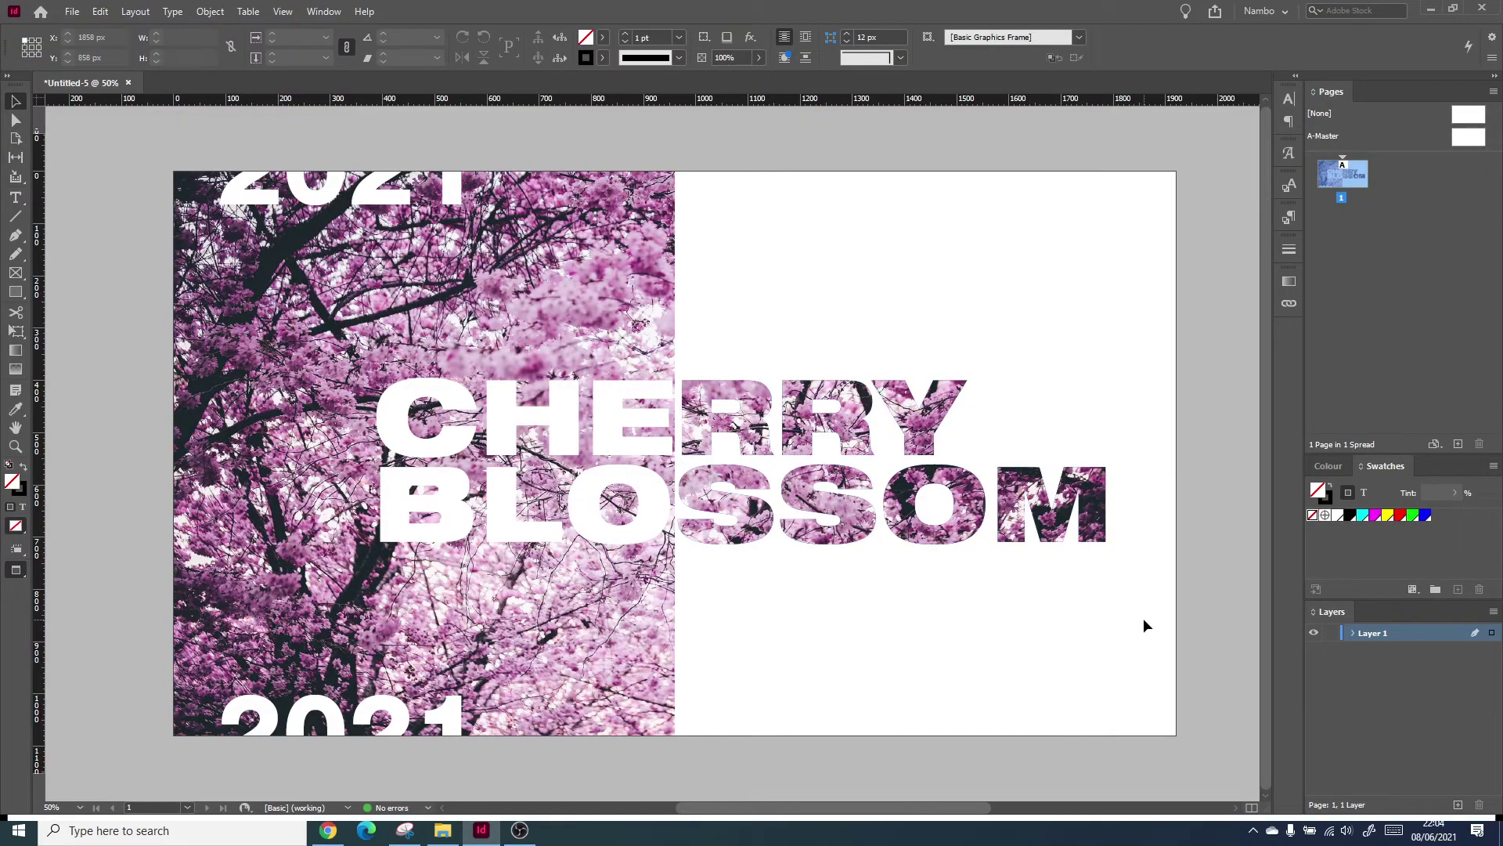
pyautogui.hotkey('shift', 'w')
pyautogui.press('Escape')
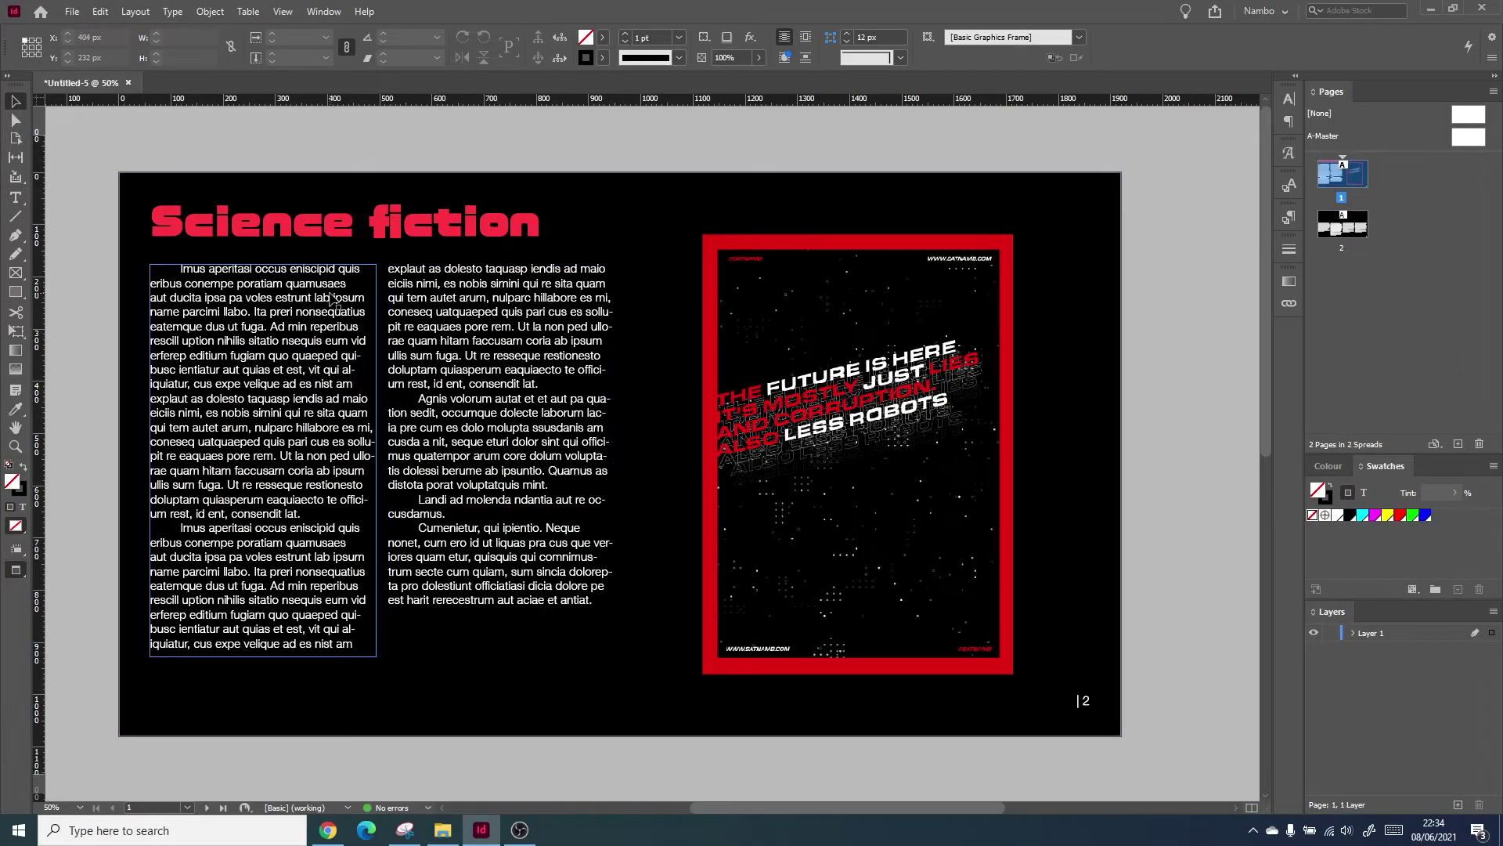
# Select all the Science fiction body text and create Paragraph Style 1 from its formatting.
pyautogui.doubleClick(321, 299)
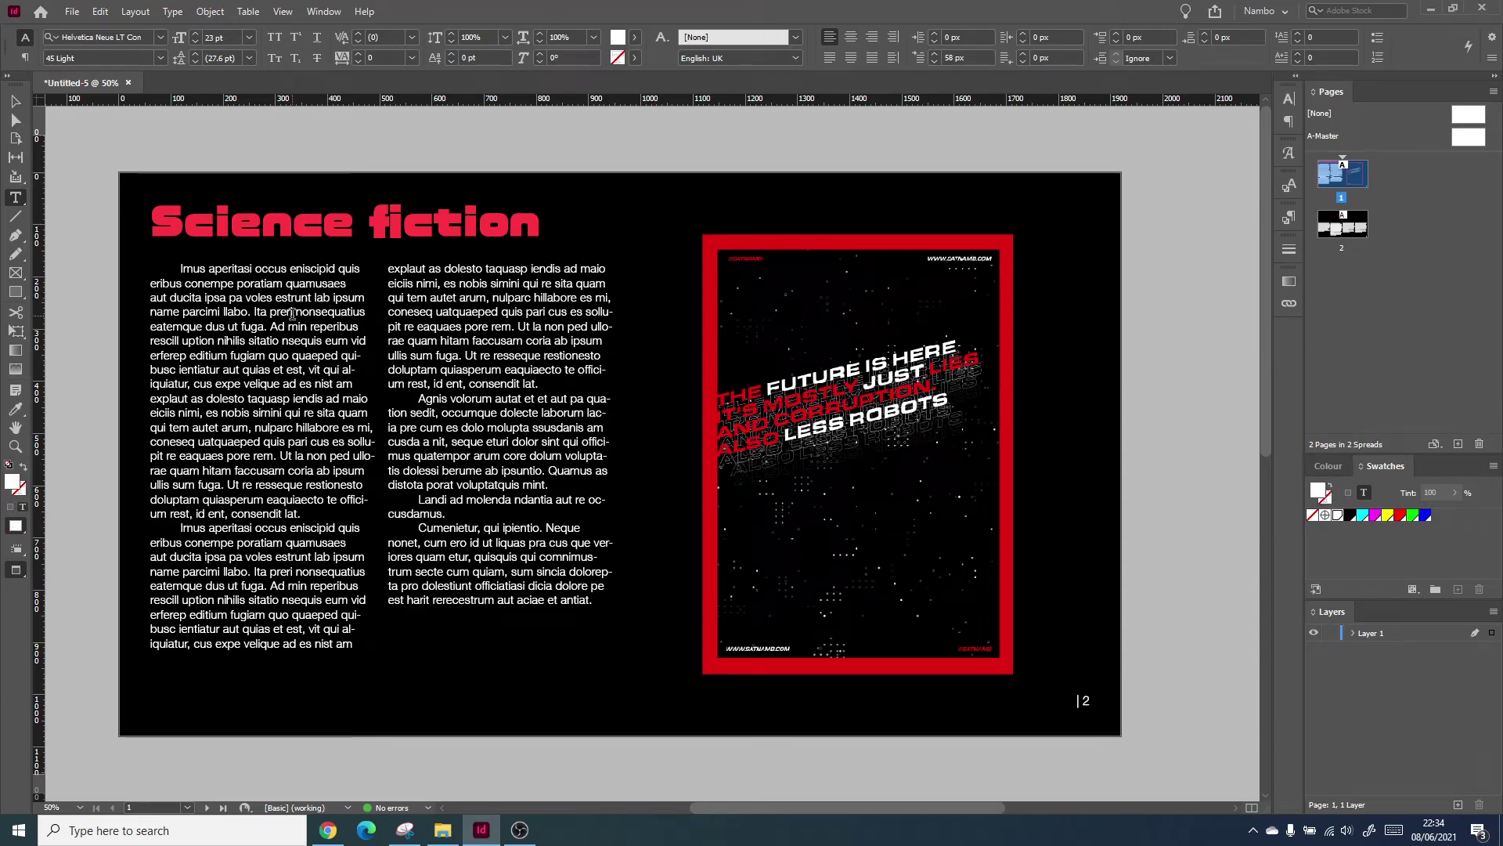
pyautogui.hotkey('ctrl', 'a')
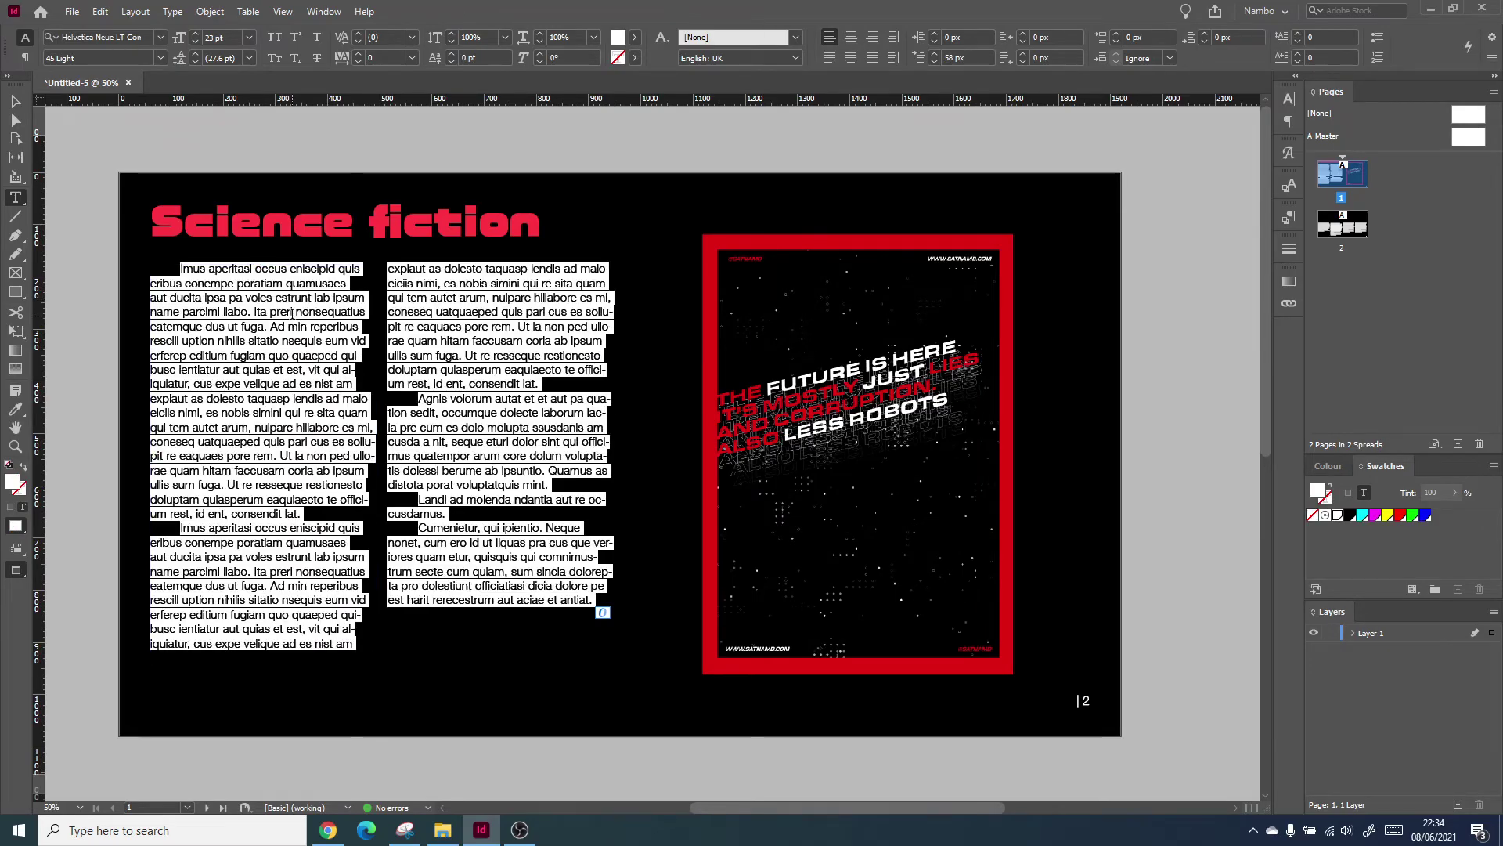
pyautogui.click(159, 37)
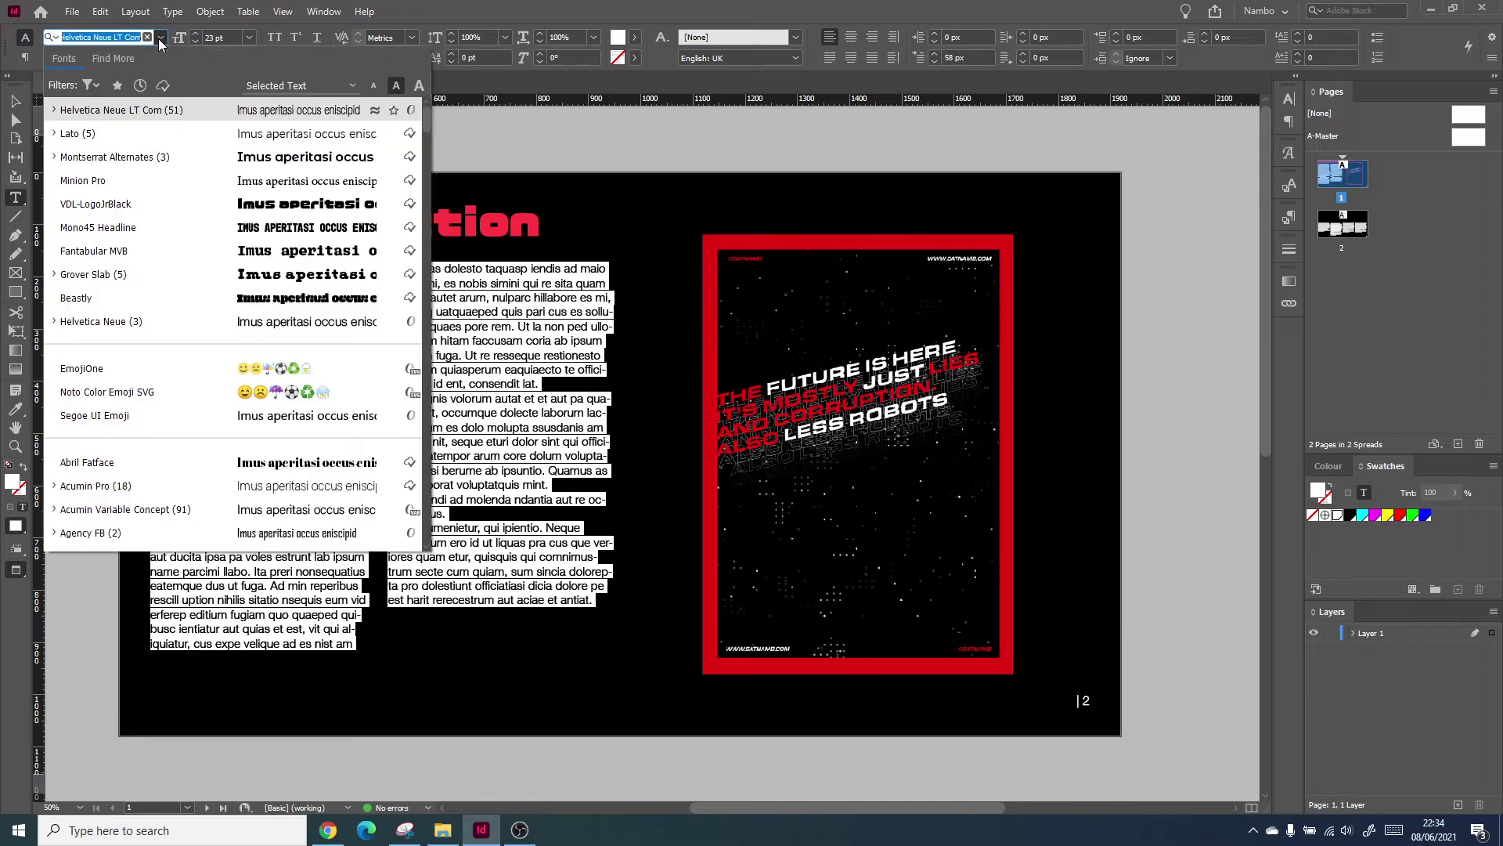
pyautogui.click(159, 39)
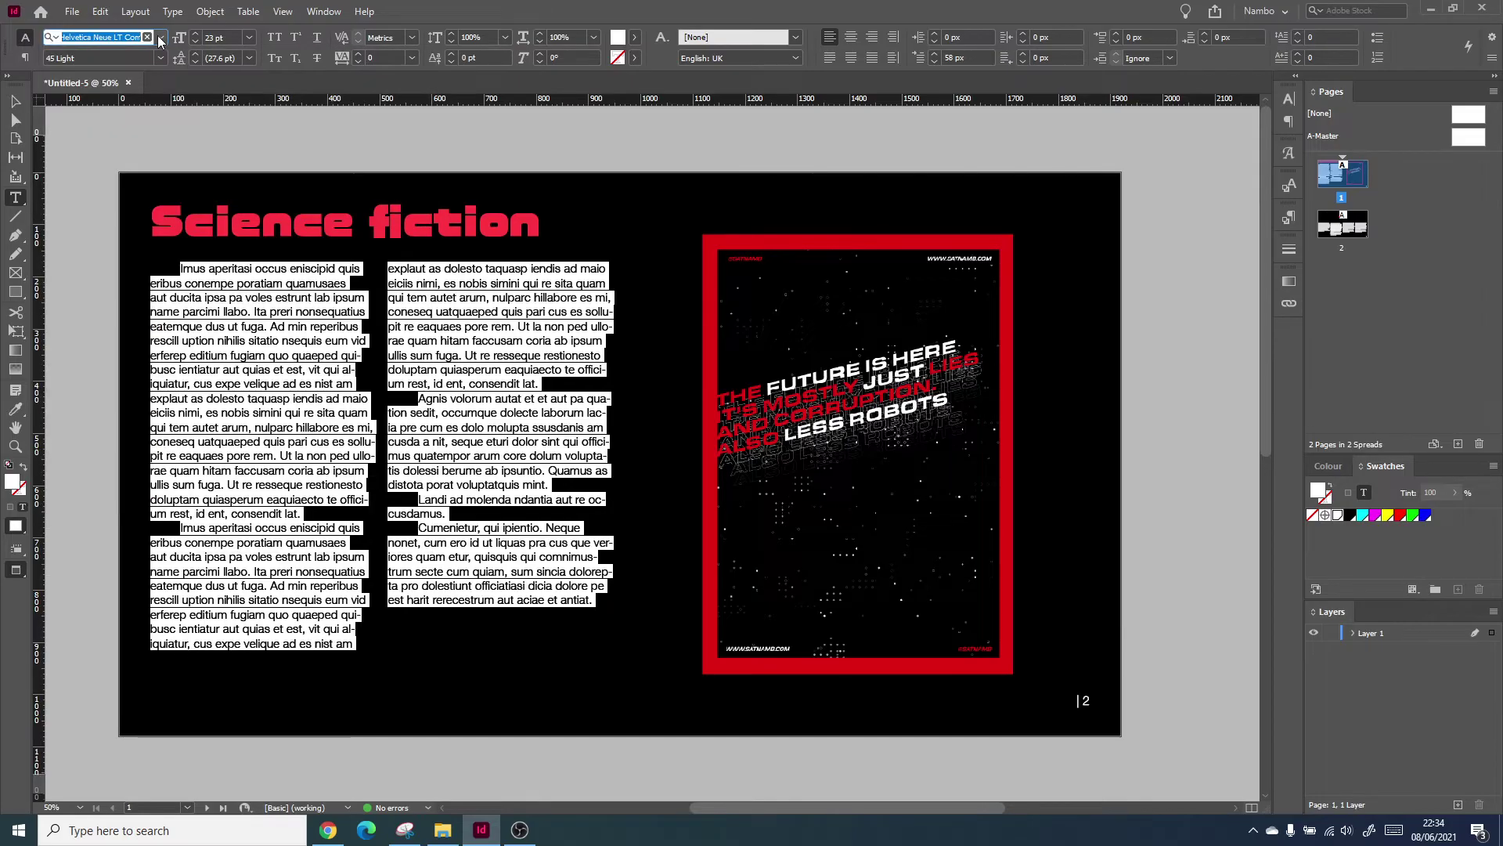
pyautogui.click(339, 426)
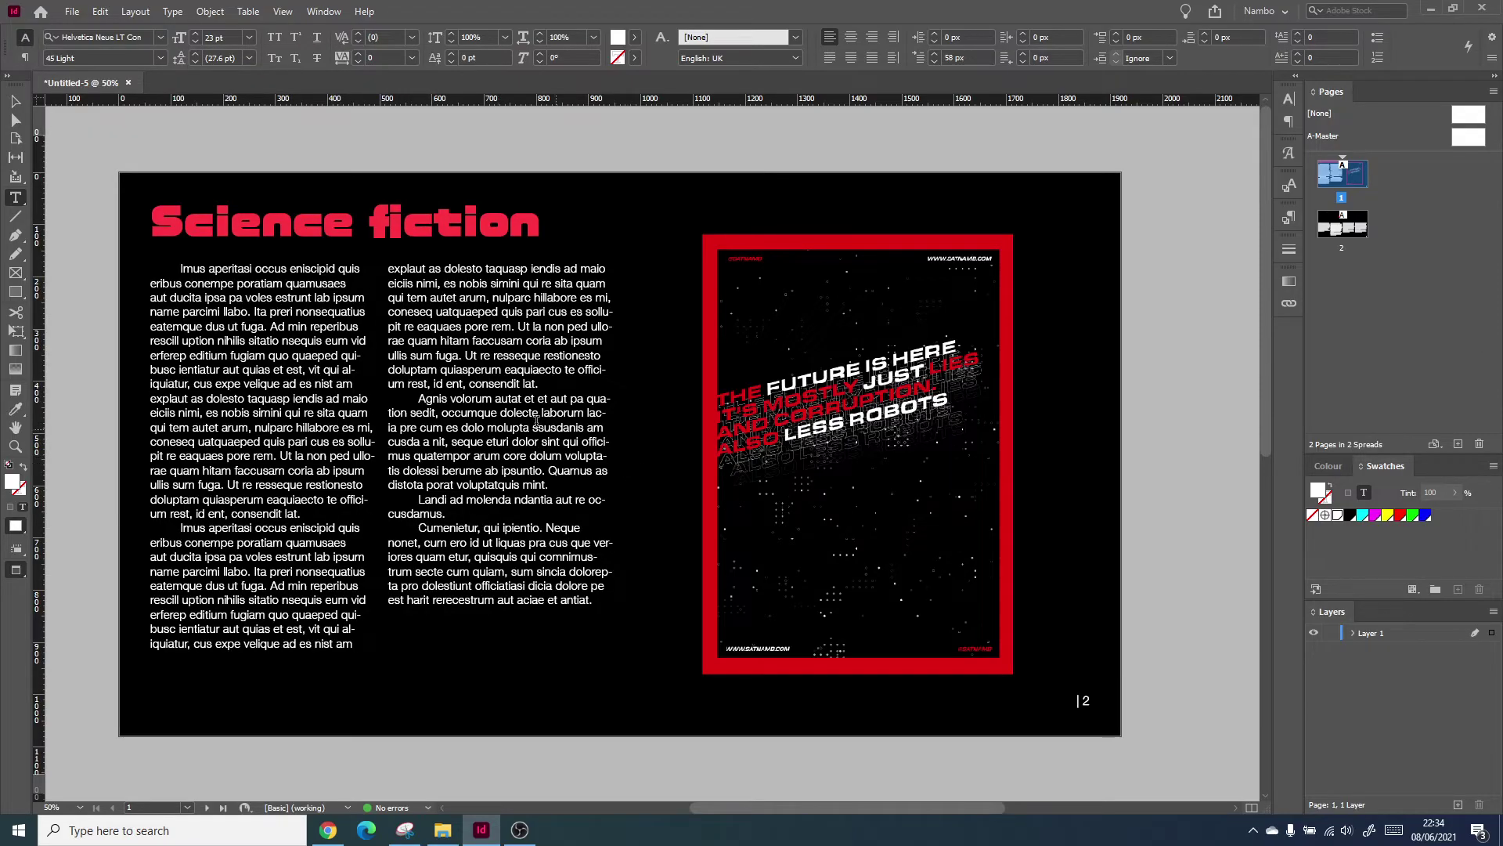
pyautogui.click(1289, 217)
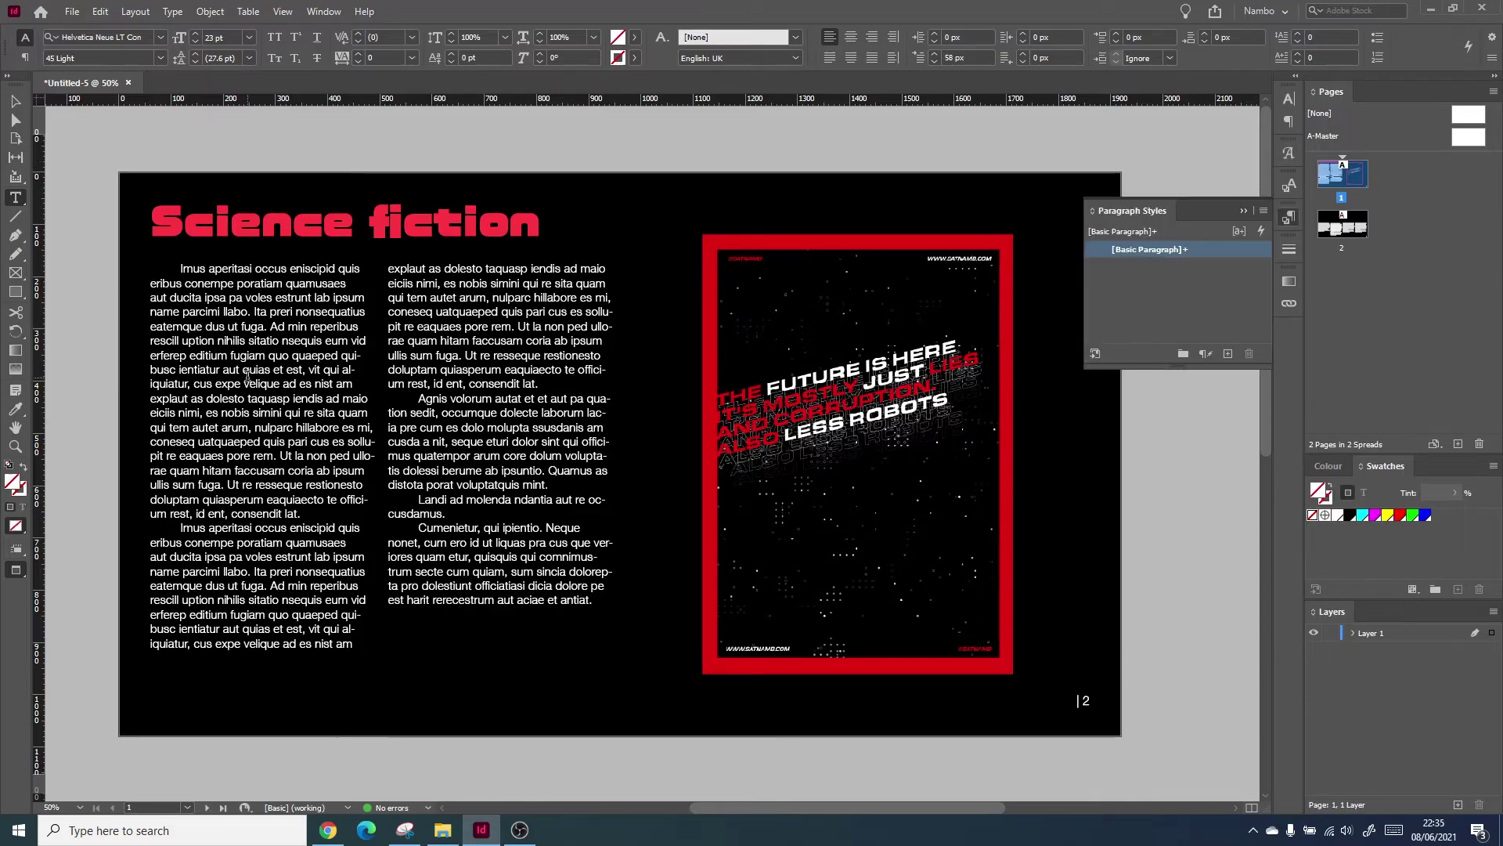
pyautogui.hotkey('ctrl', 'a')
pyautogui.click(1228, 352)
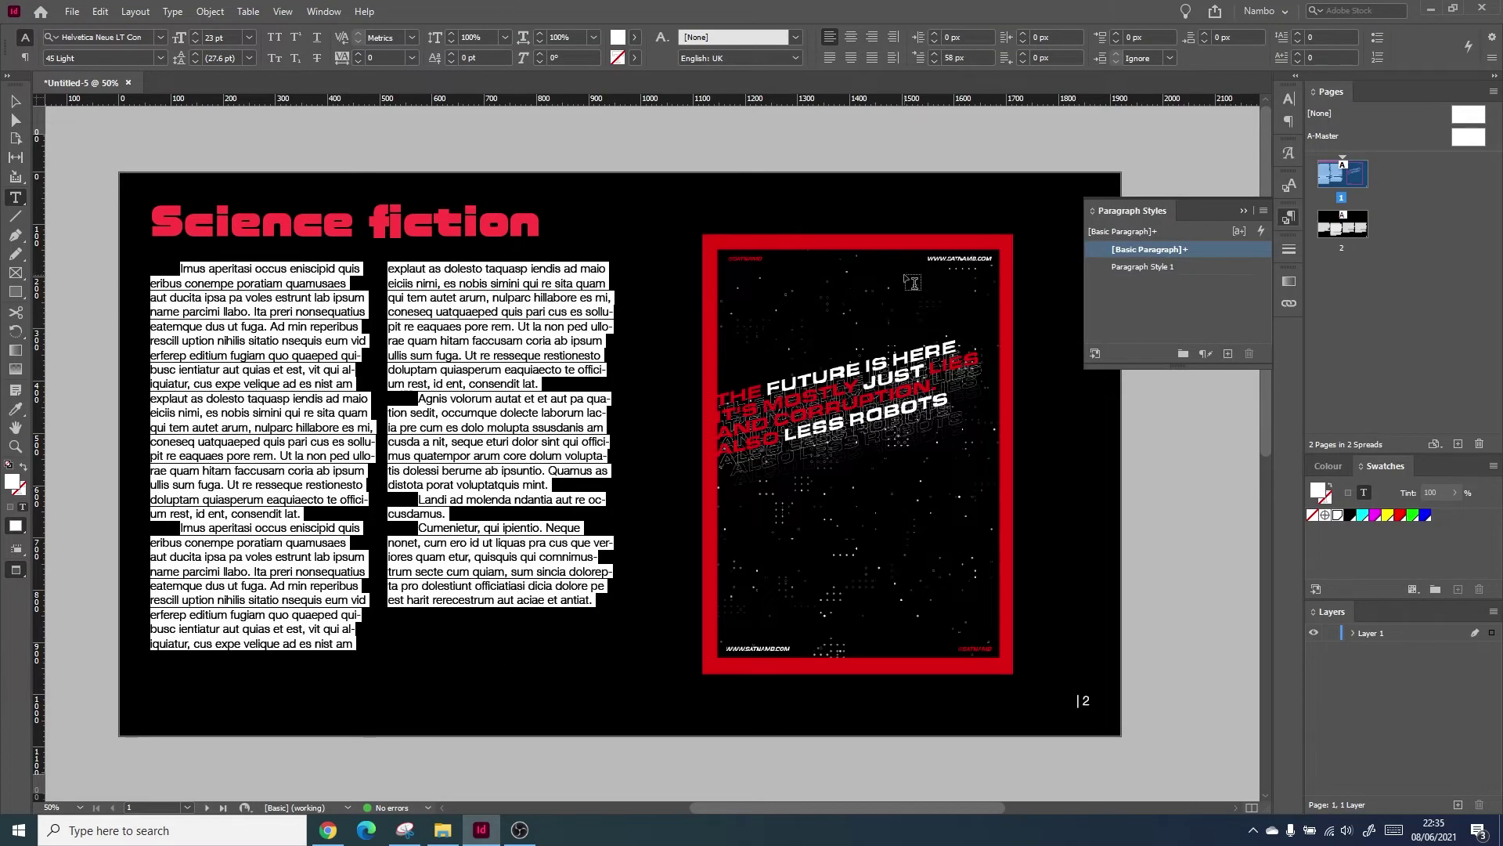
# Open Paragraph Style 1's options, type 'Stlyeized_Body_' as the name, and view its character settings.
pyautogui.doubleClick(1144, 270)
pyautogui.write('Stlye')
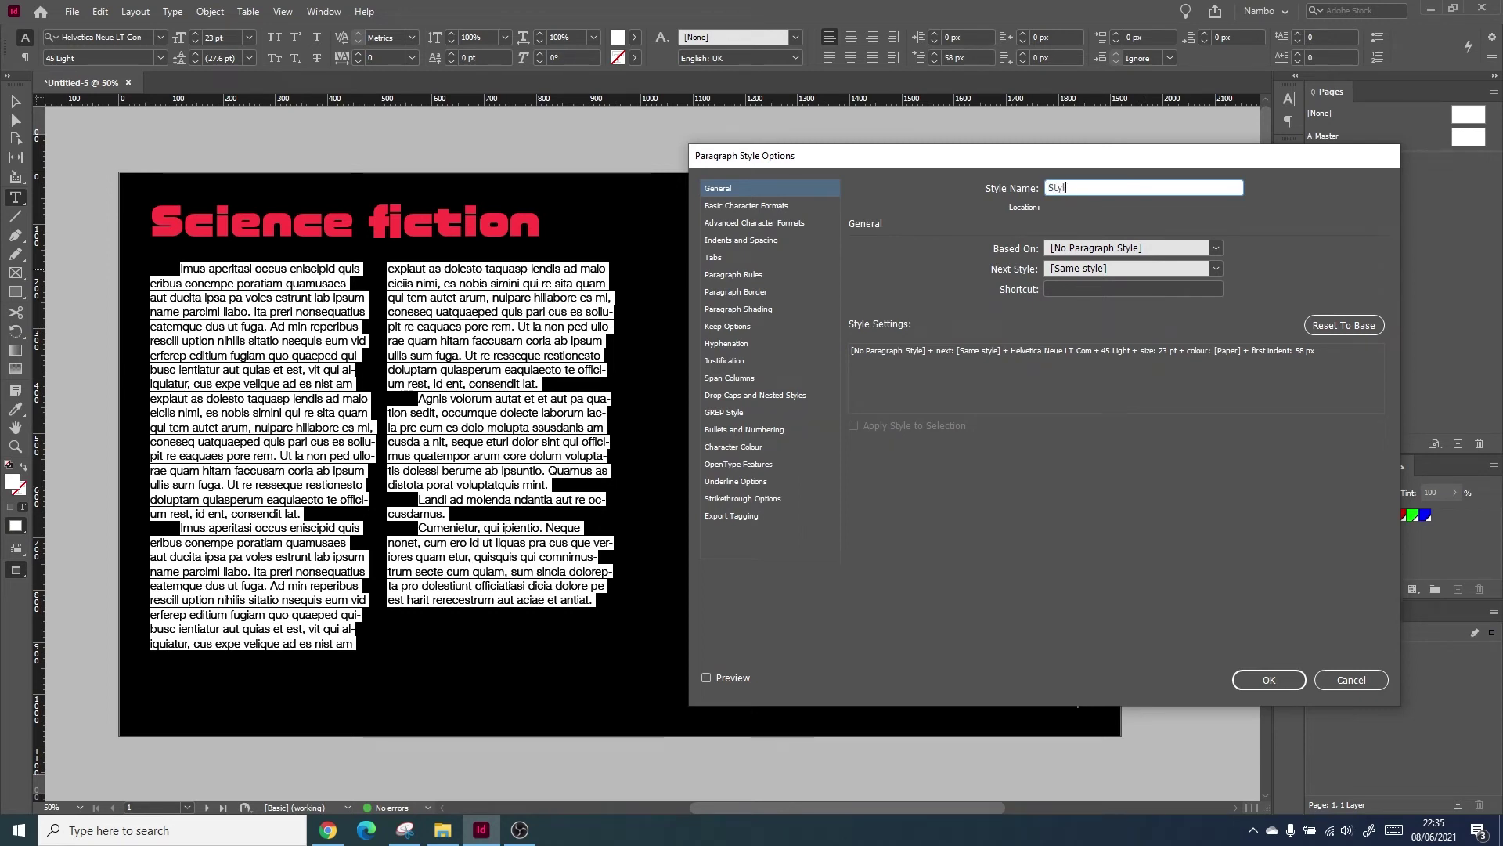
pyautogui.write('ized_Body_01')
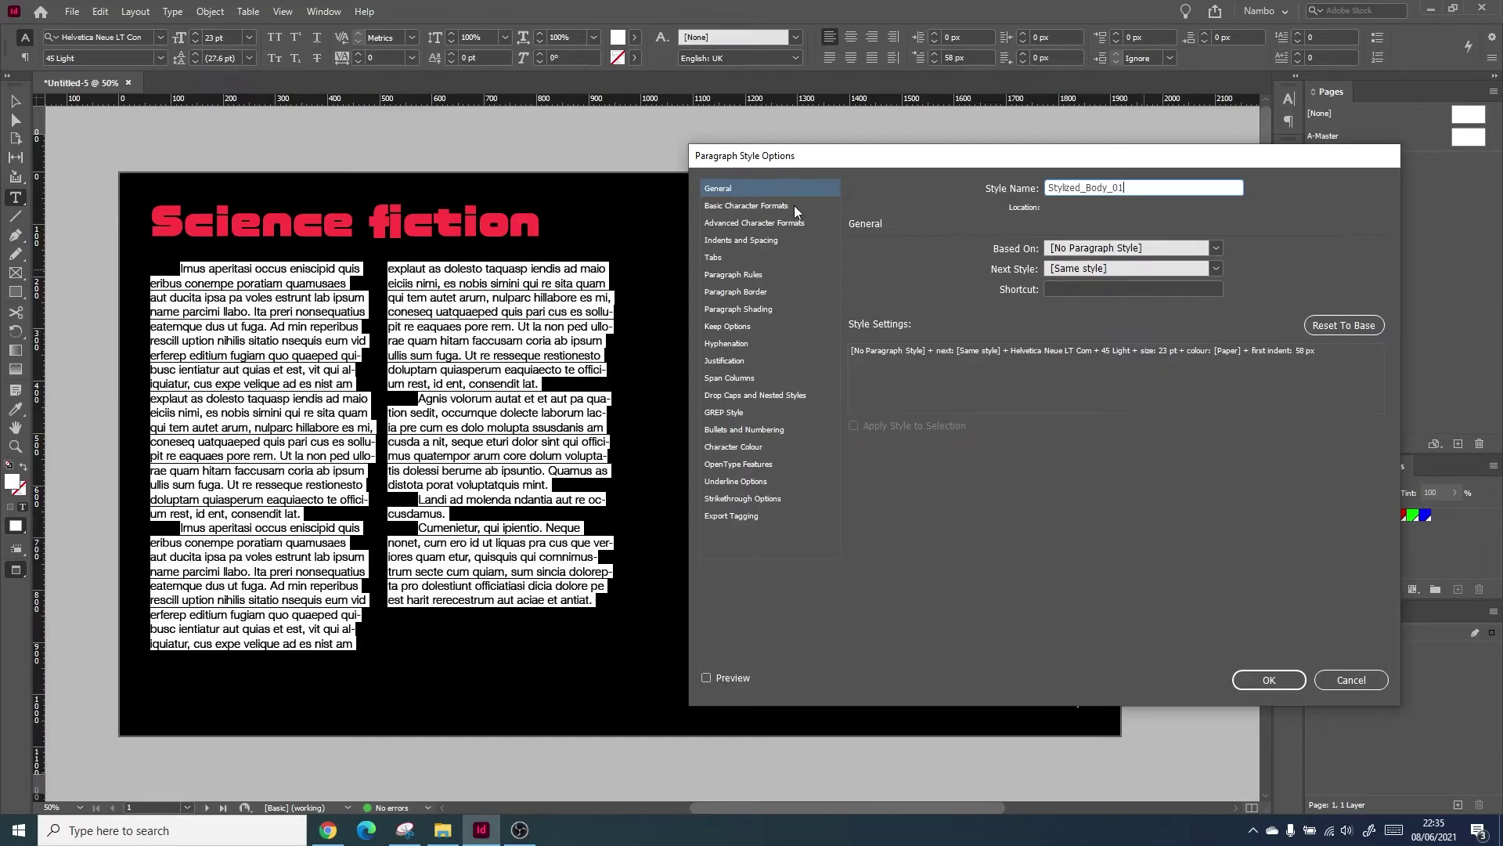
pyautogui.click(792, 205)
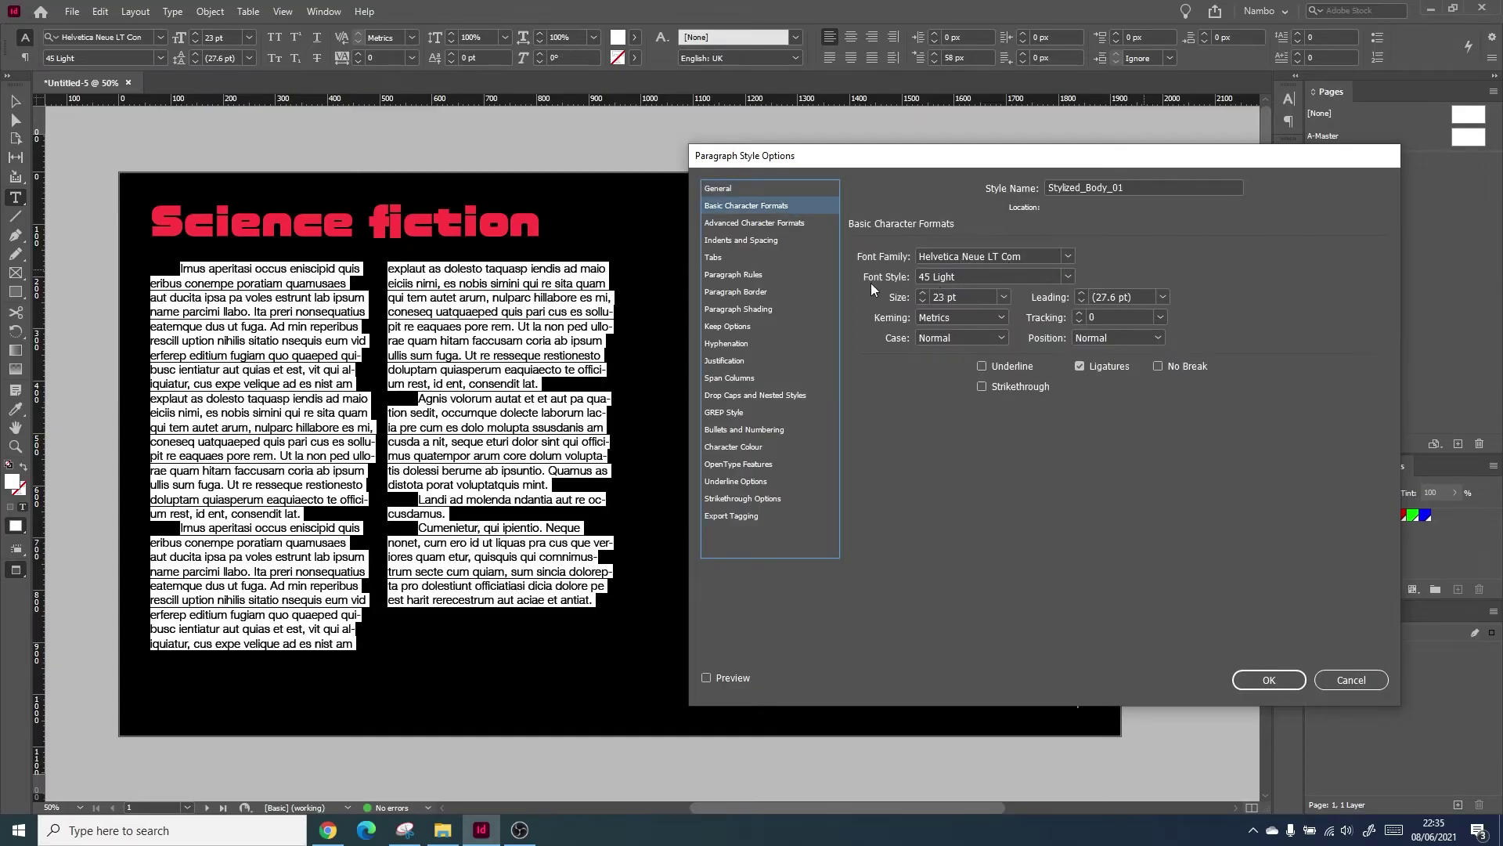
pyautogui.click(791, 223)
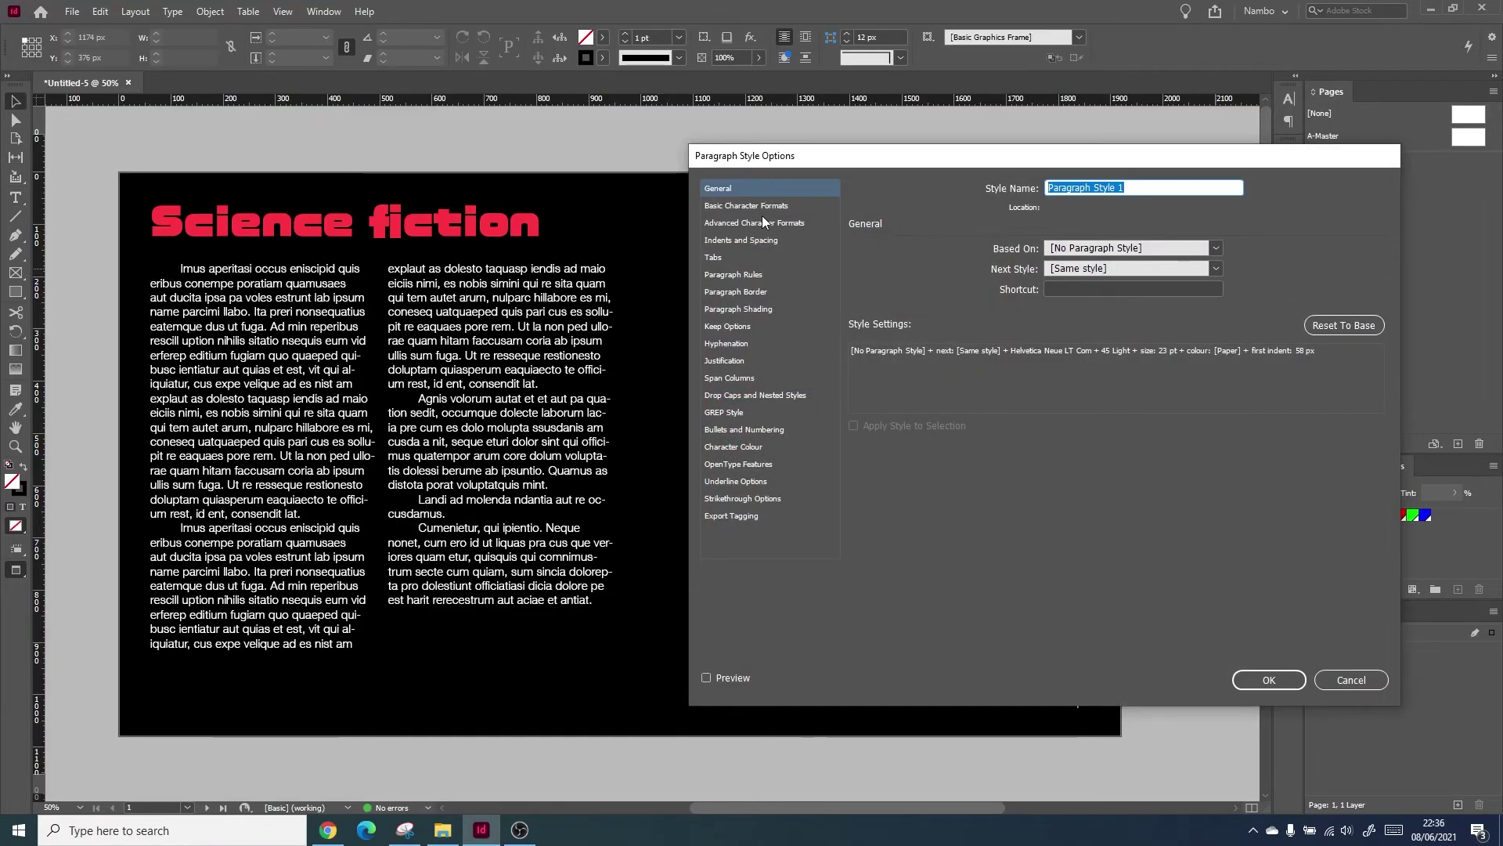
pyautogui.click(763, 224)
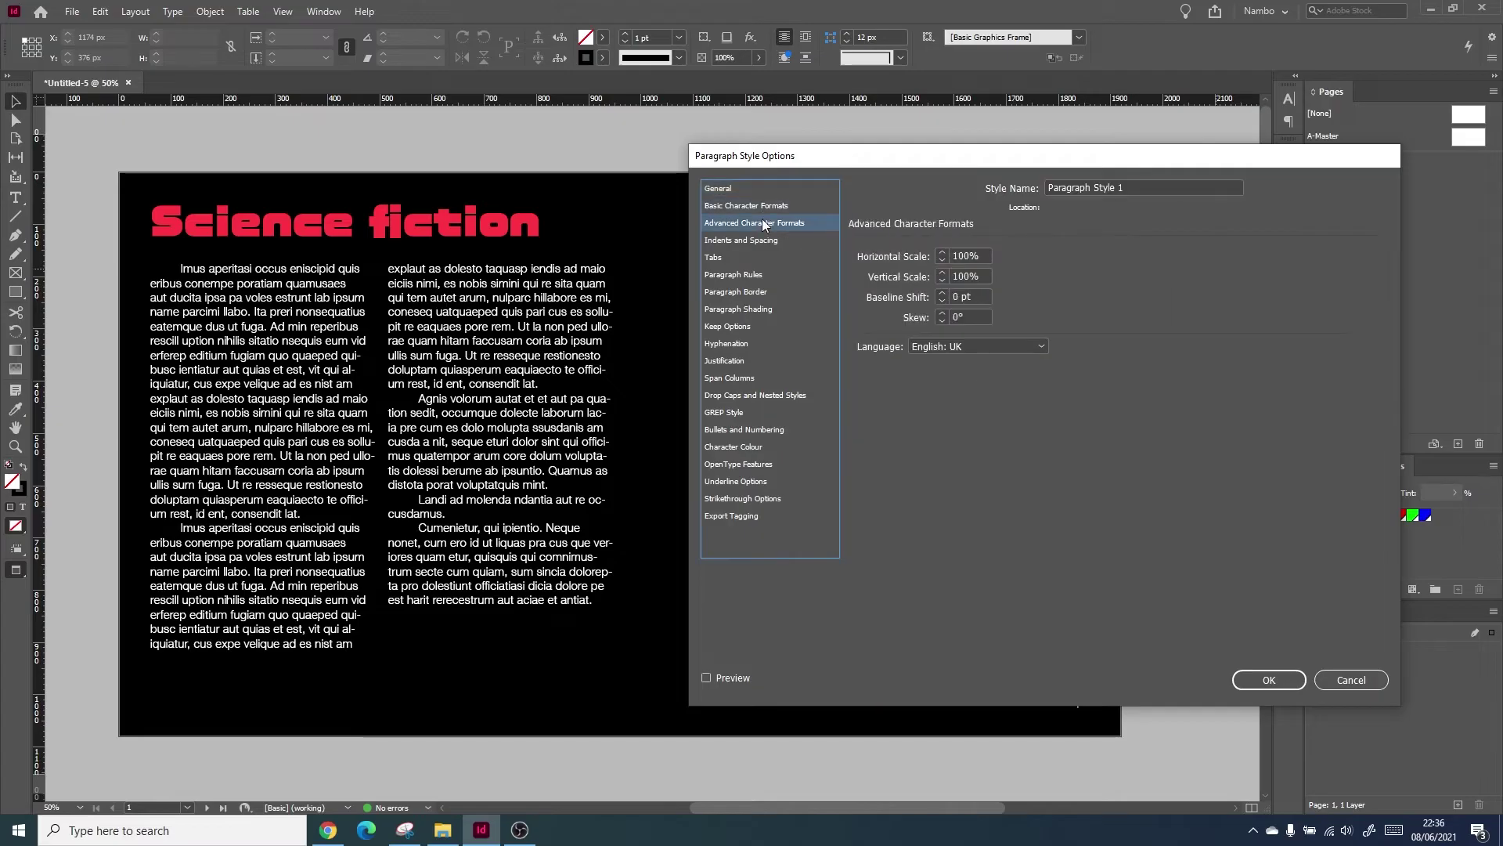
# Review the indents, tabs, rules, keep and justification sections, then turn Hyphenate off.
pyautogui.click(735, 240)
pyautogui.click(740, 274)
pyautogui.click(748, 258)
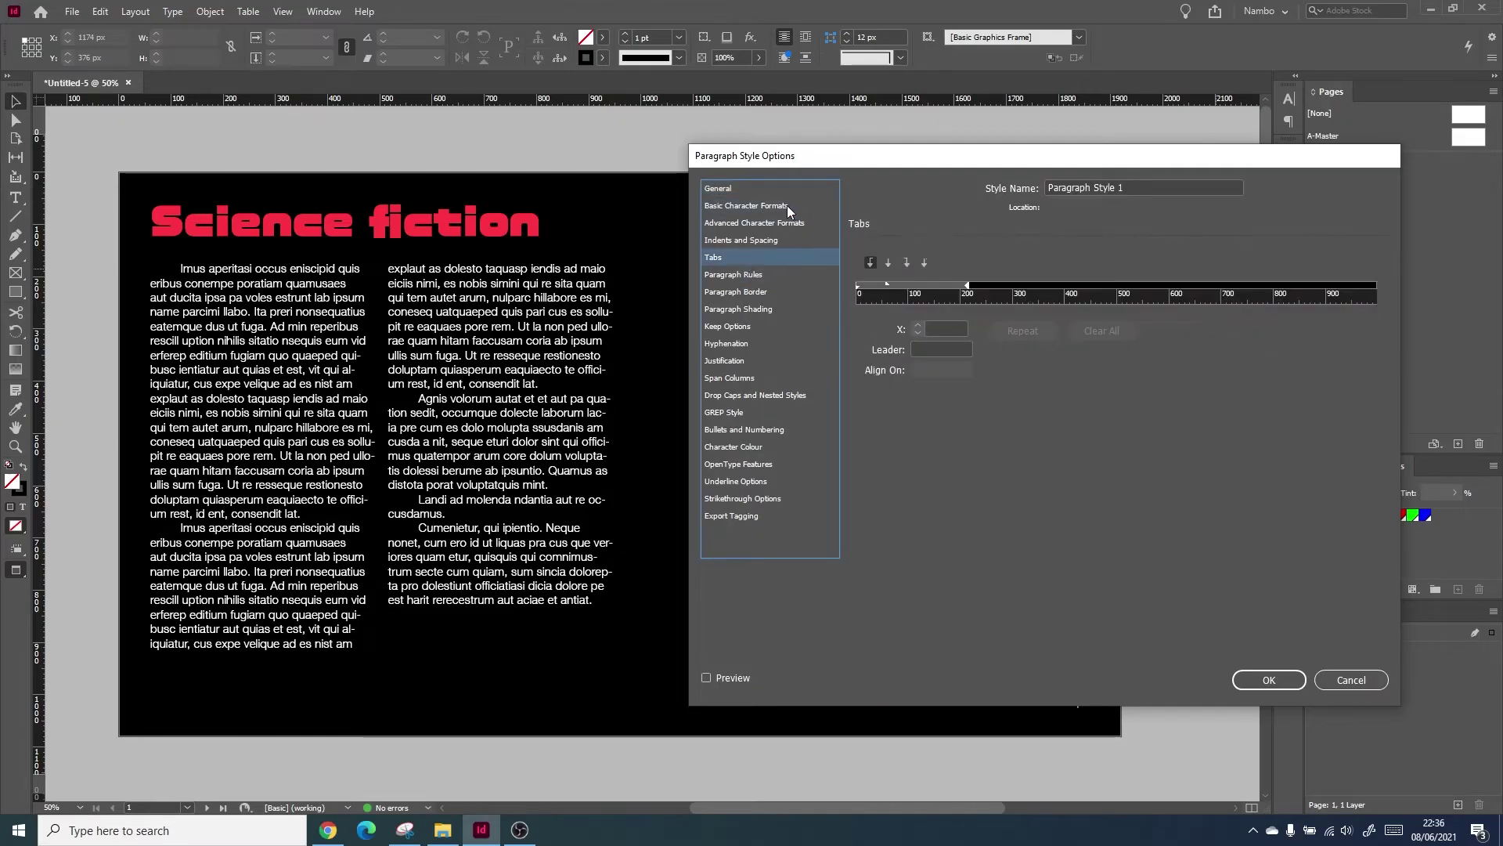
pyautogui.click(787, 205)
pyautogui.click(736, 190)
pyautogui.click(770, 207)
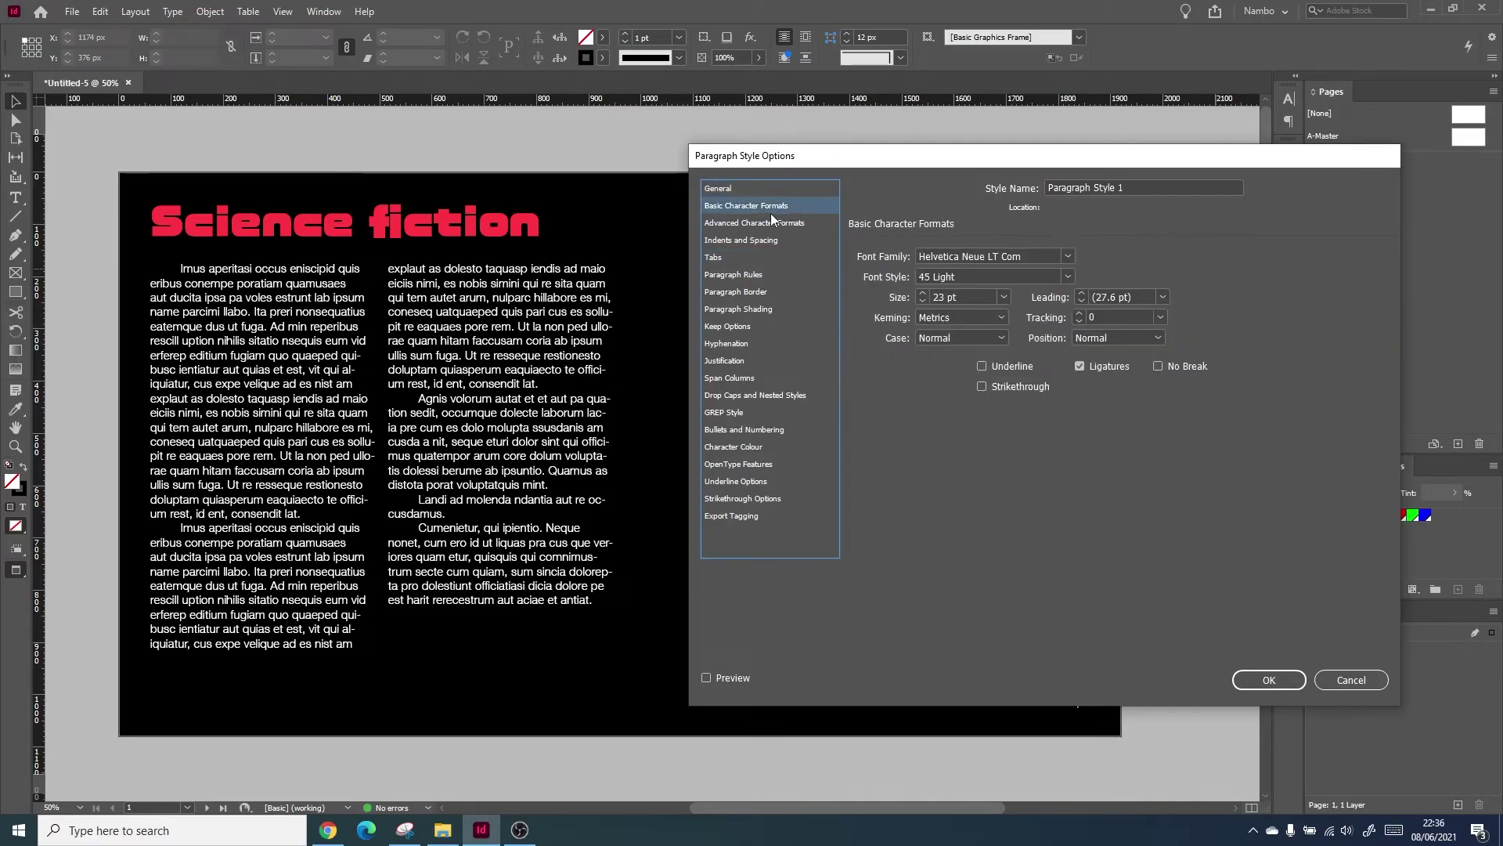
pyautogui.click(768, 218)
pyautogui.click(737, 328)
pyautogui.click(744, 357)
pyautogui.click(801, 345)
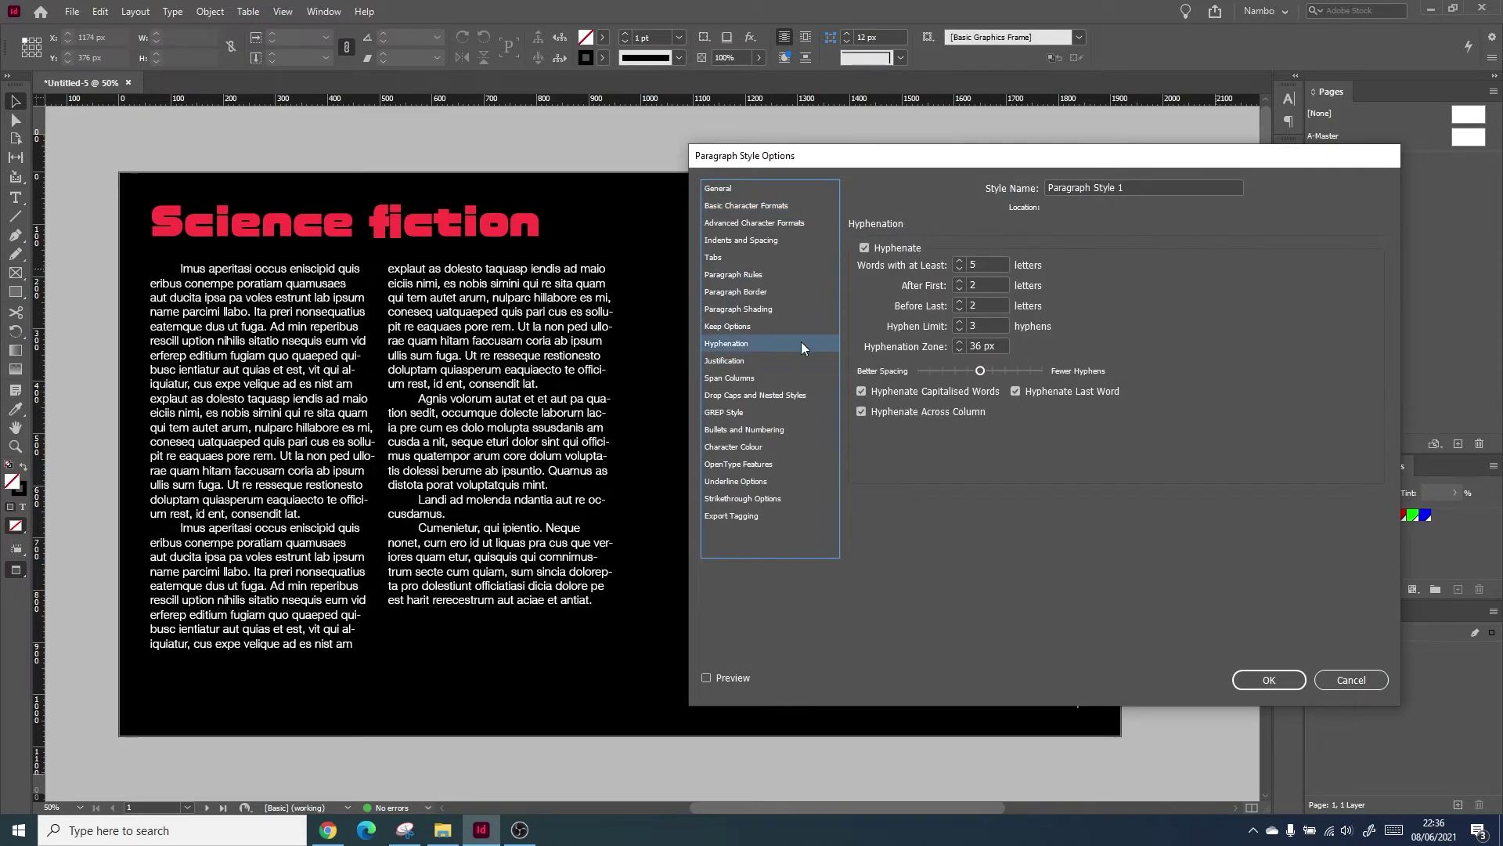
pyautogui.click(863, 247)
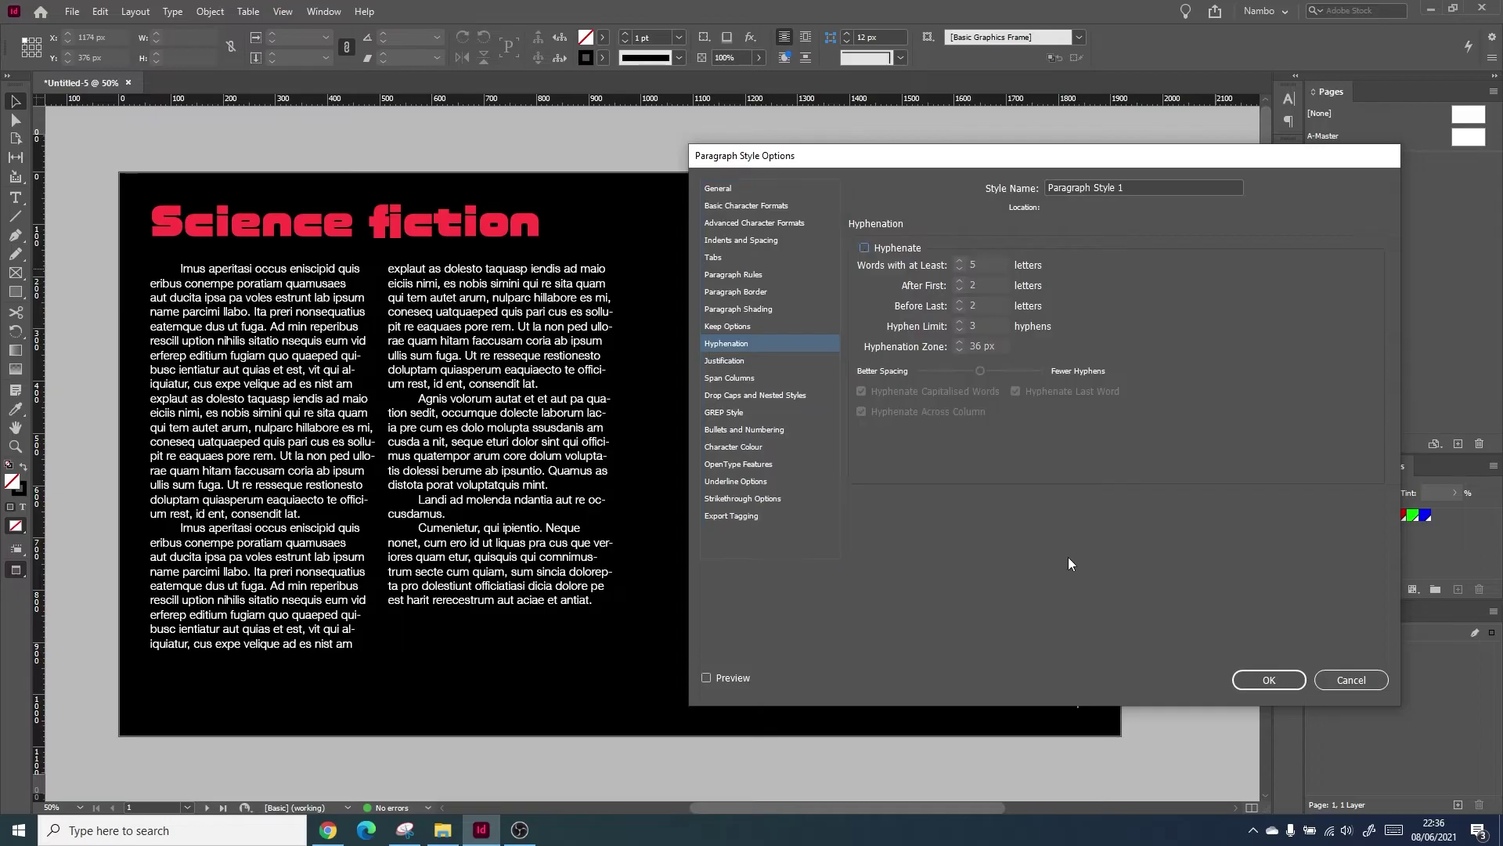
# Confirm the style changes and apply Paragraph Style 1 to the first two DEMO page columns.
pyautogui.click(1268, 679)
pyautogui.scroll(-8, 577, 574)
pyautogui.click(325, 570)
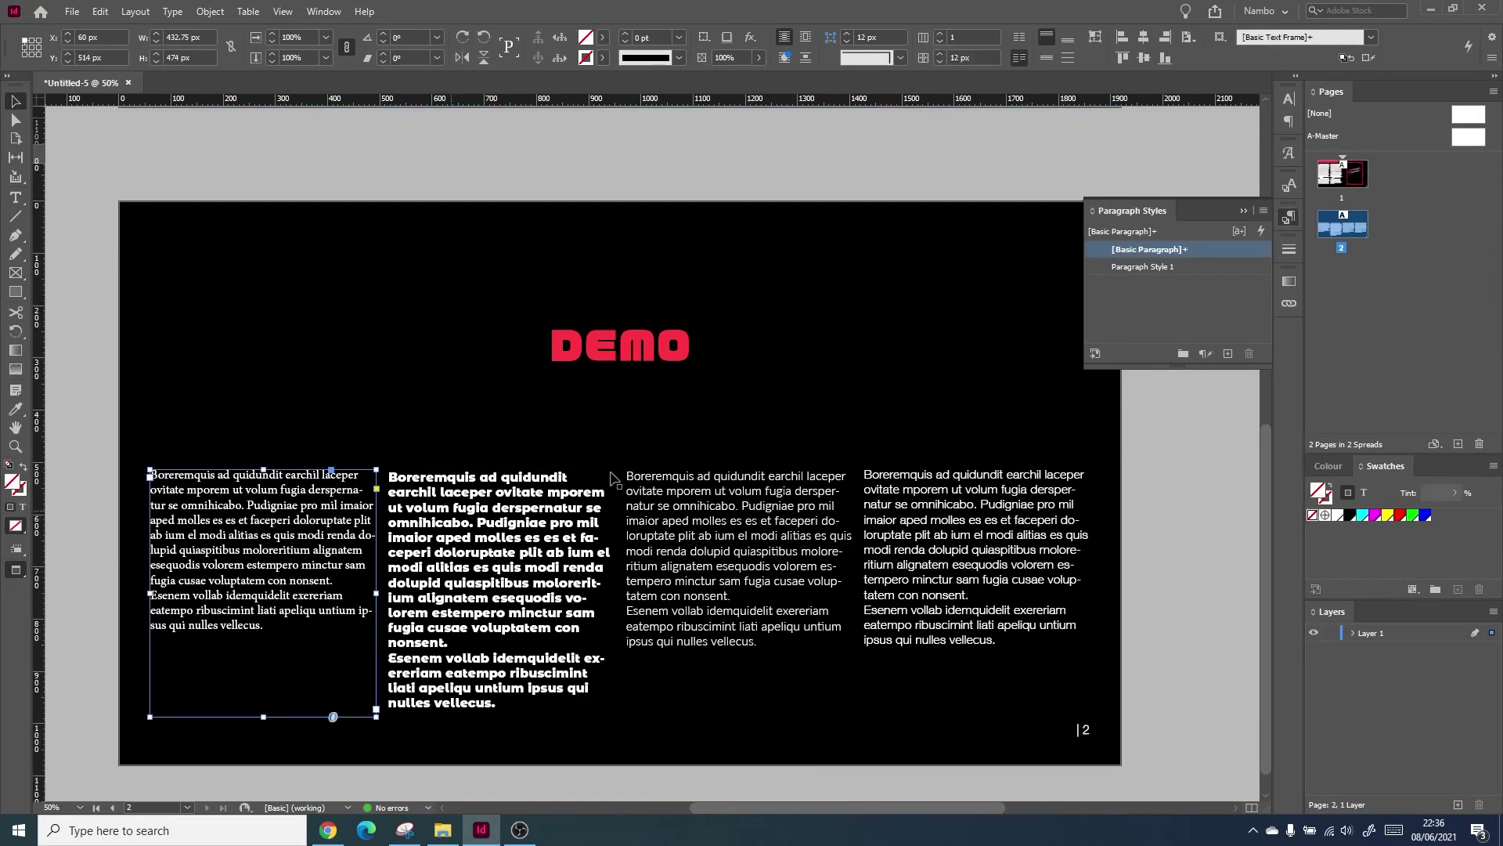
pyautogui.click(1143, 266)
pyautogui.click(501, 587)
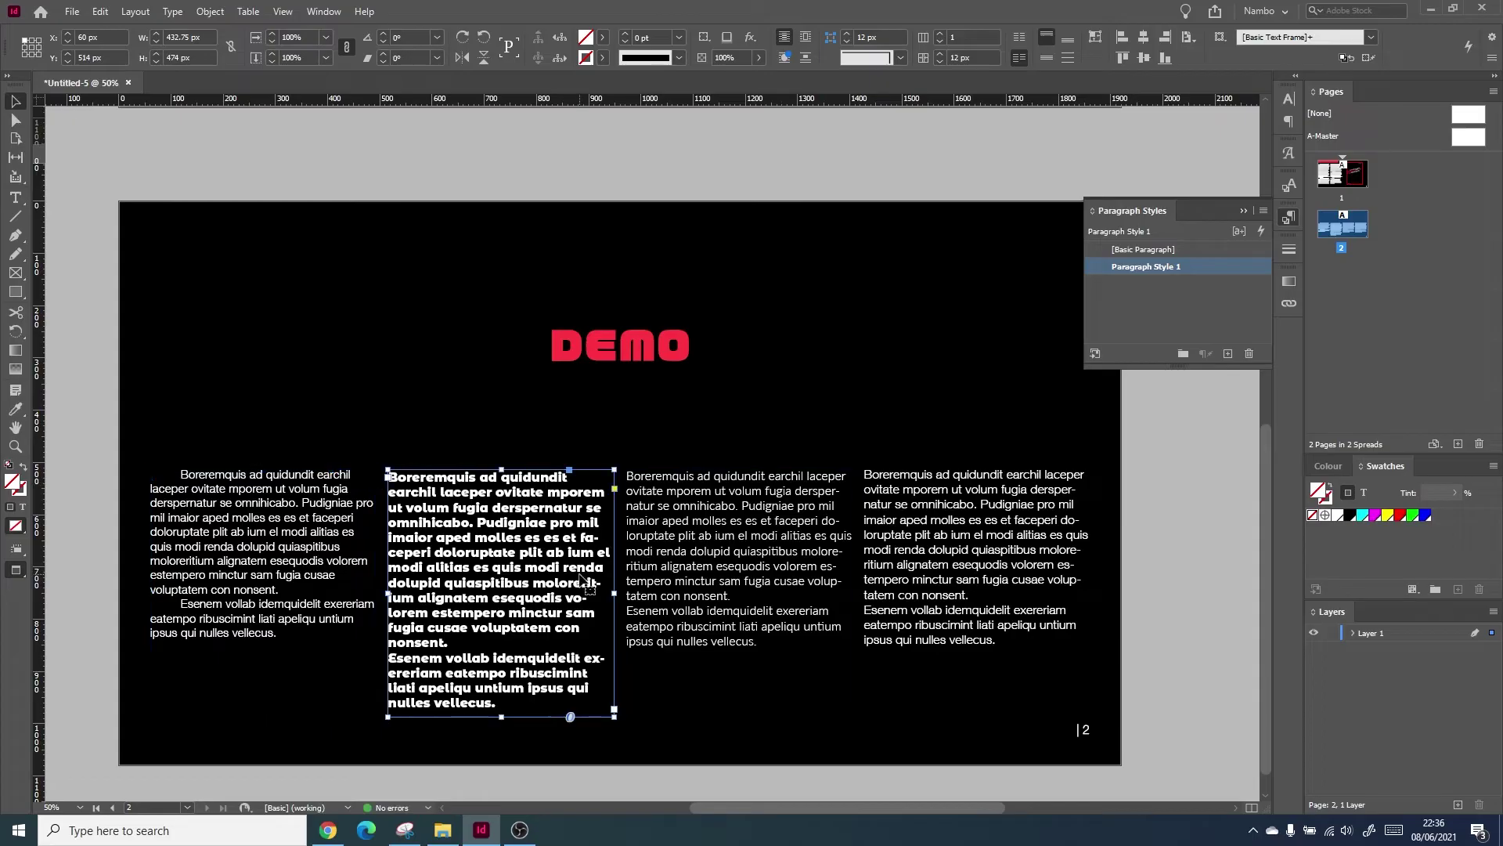
pyautogui.click(1126, 274)
# Apply Paragraph Style 1 to the third and fourth columns, then clear the selection.
pyautogui.click(736, 579)
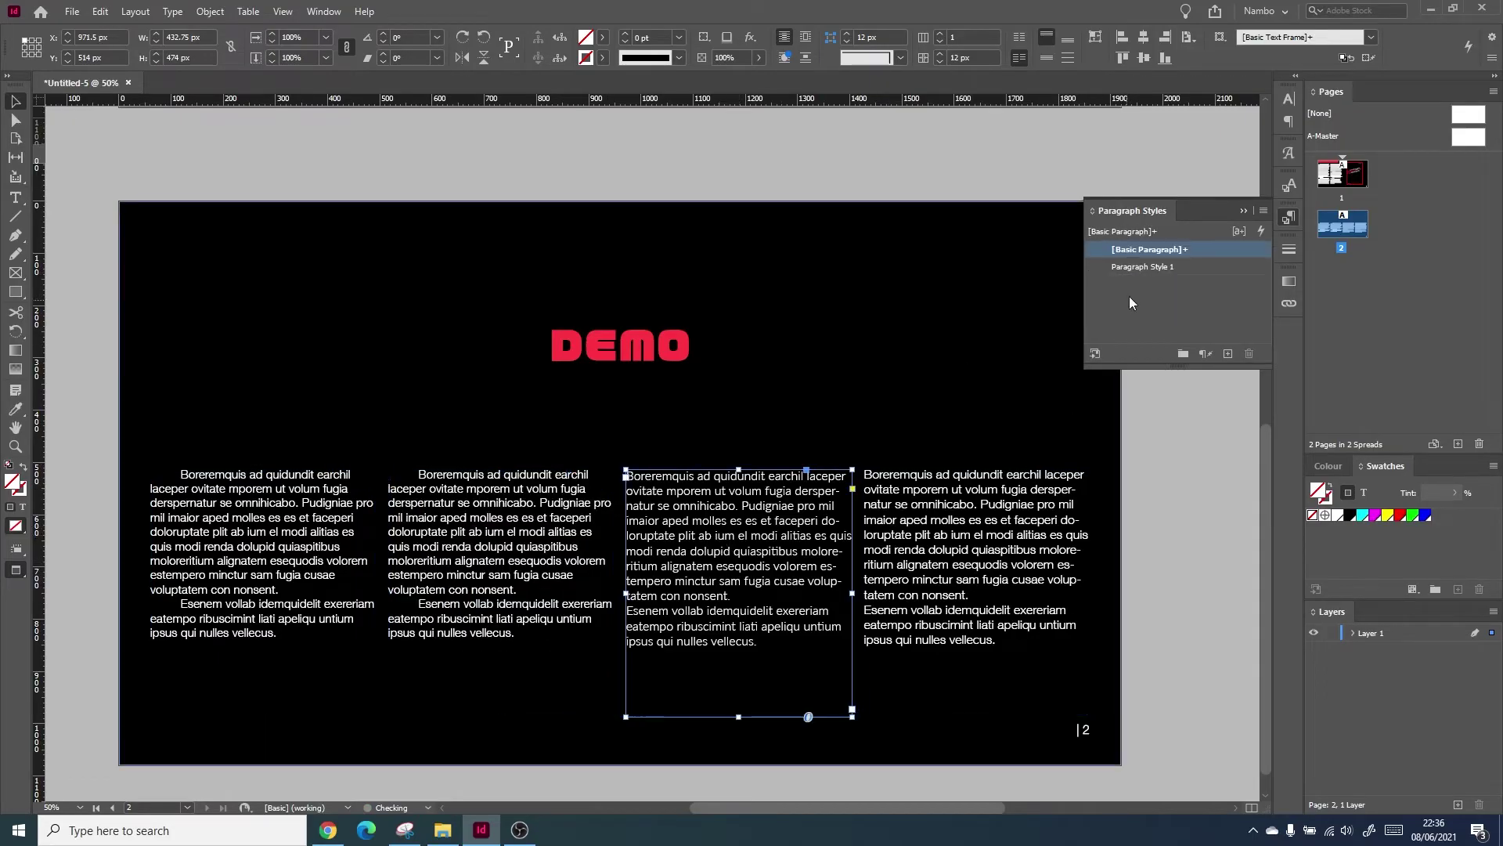
pyautogui.click(1143, 266)
pyautogui.click(978, 509)
pyautogui.click(1134, 267)
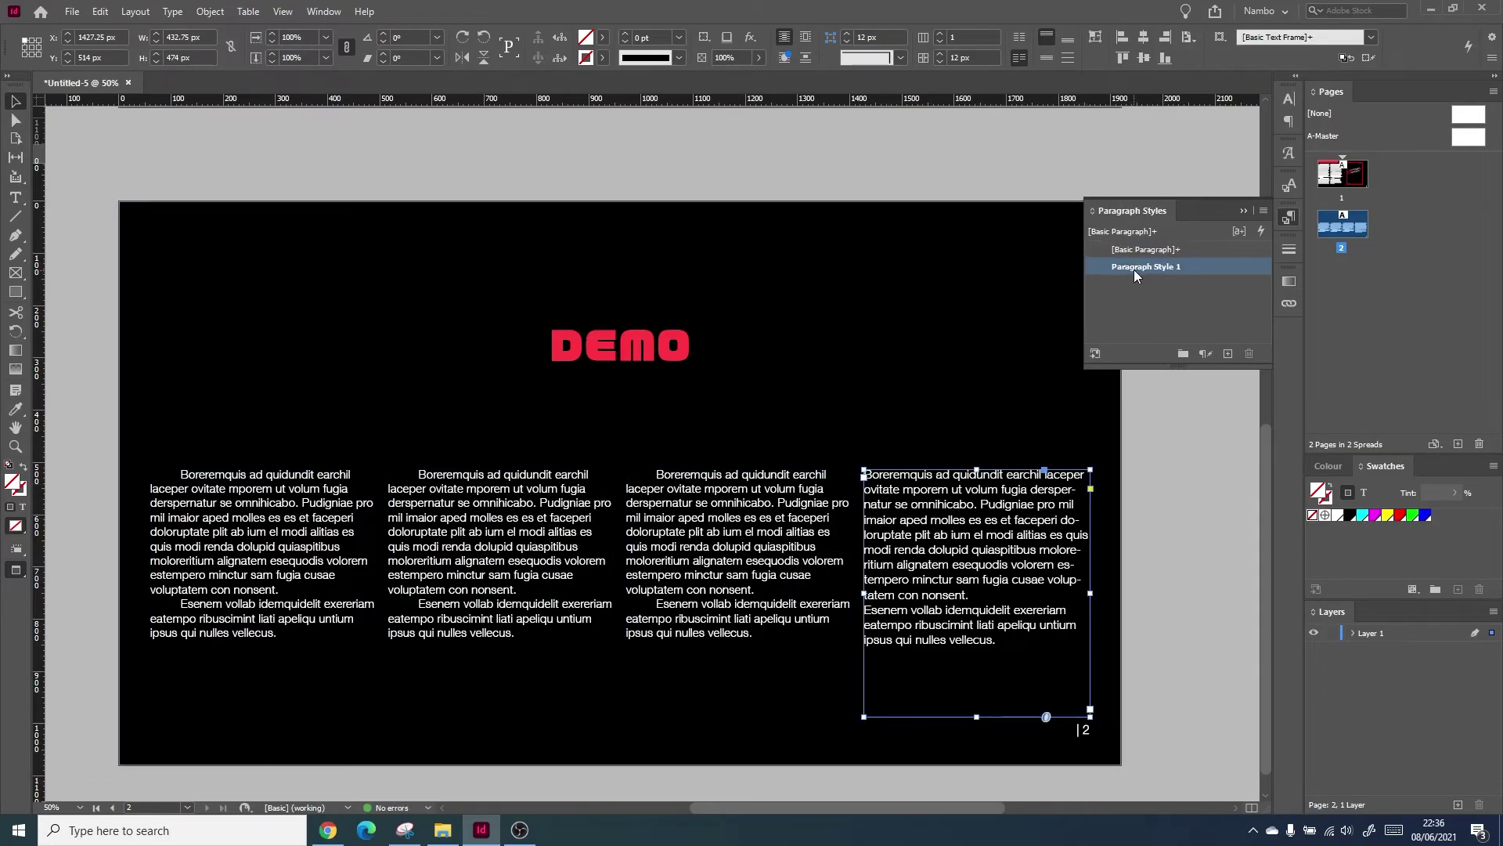
pyautogui.click(1151, 603)
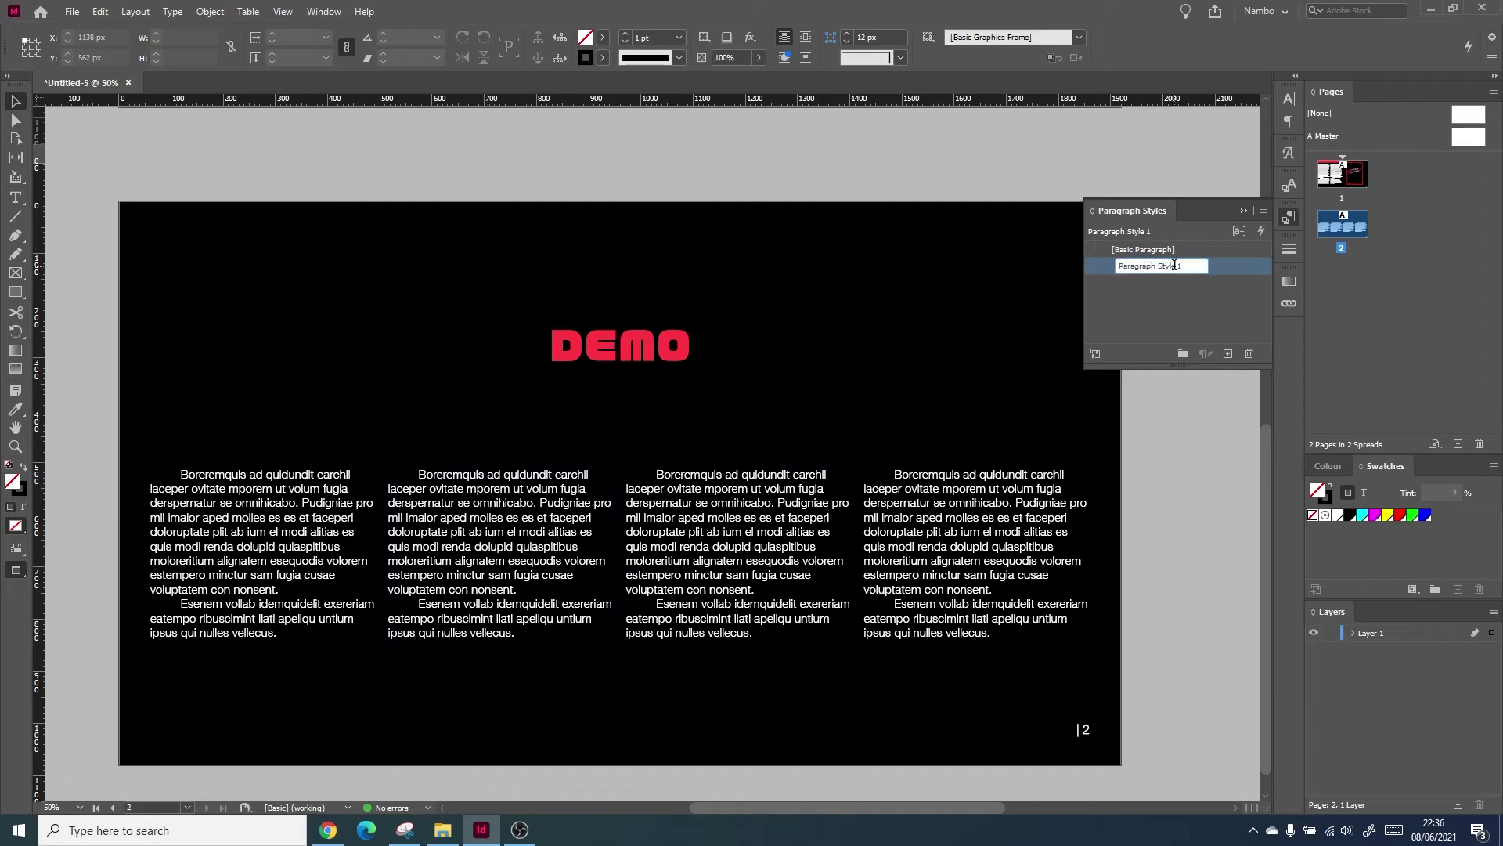
# Set Paragraph Style 1's Basic Character Formats font to Lato Regular.
pyautogui.doubleClick(1174, 265)
pyautogui.moveTo(1130, 149); pyautogui.dragTo(1252, 89)
pyautogui.click(885, 147)
pyautogui.click(1190, 196)
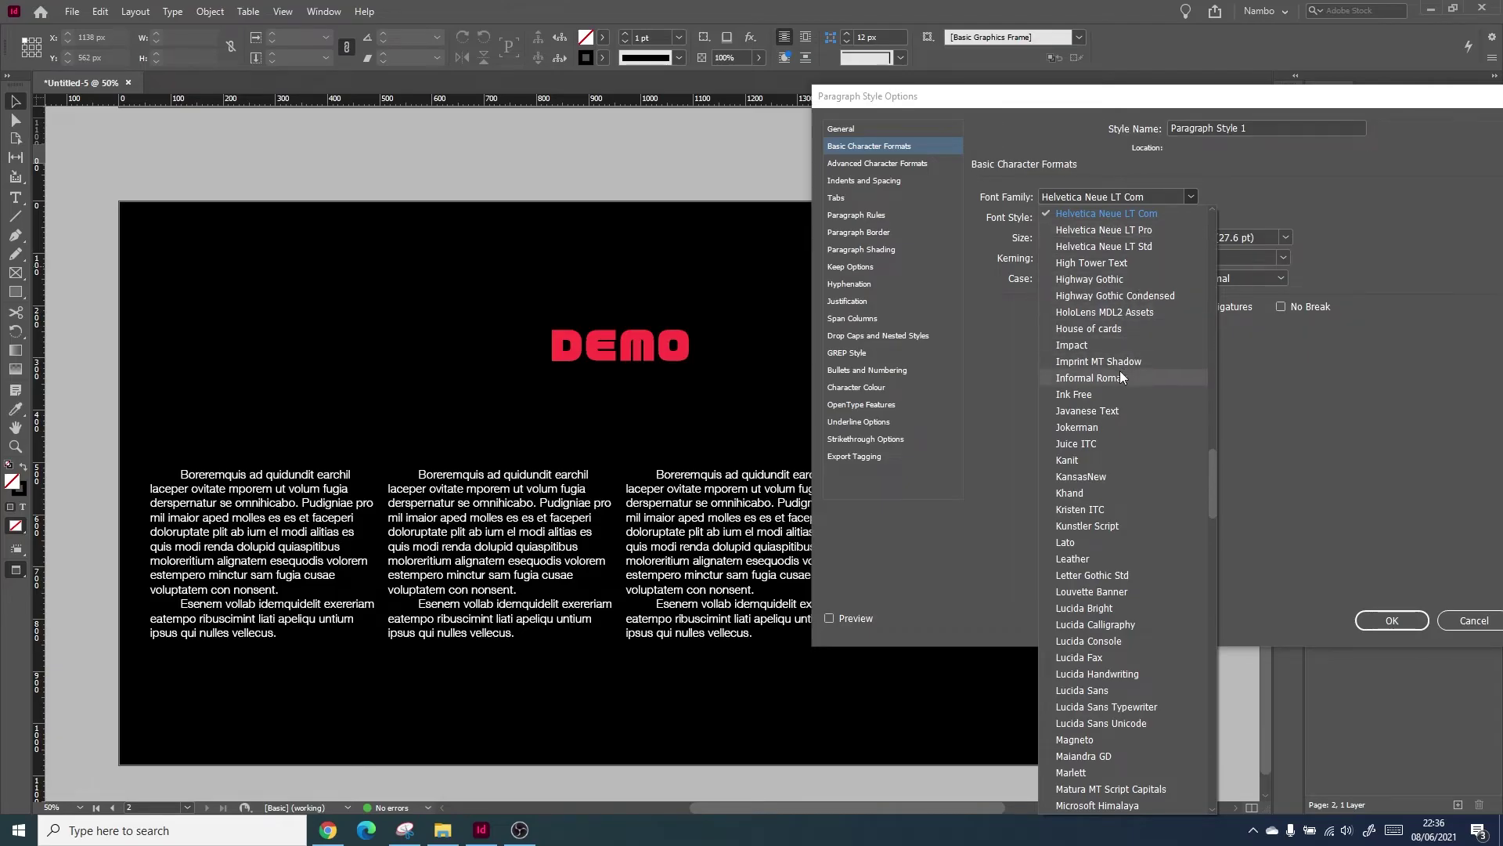
pyautogui.click(1093, 541)
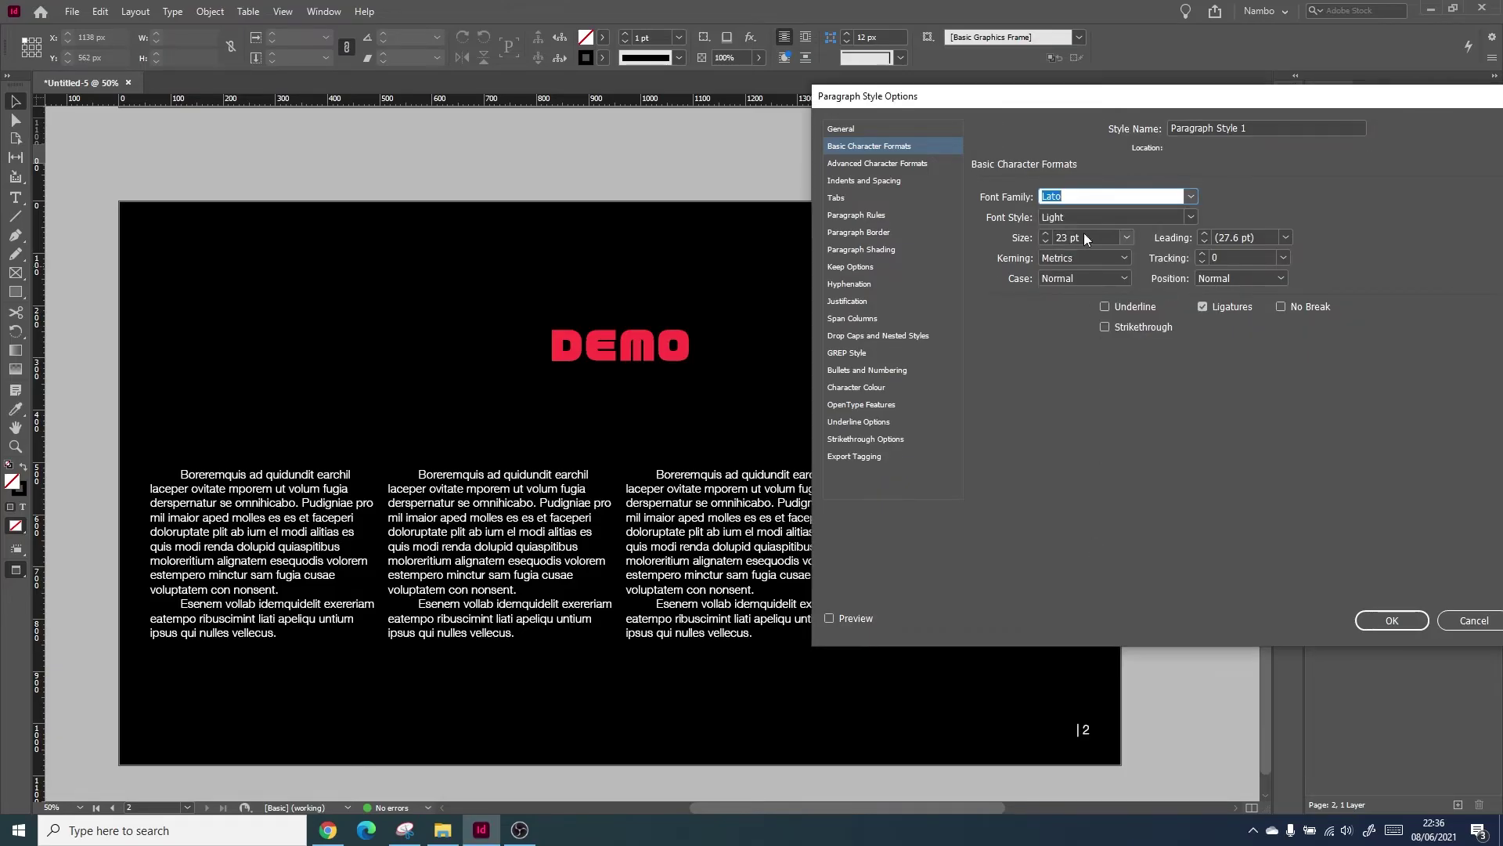
pyautogui.click(1185, 213)
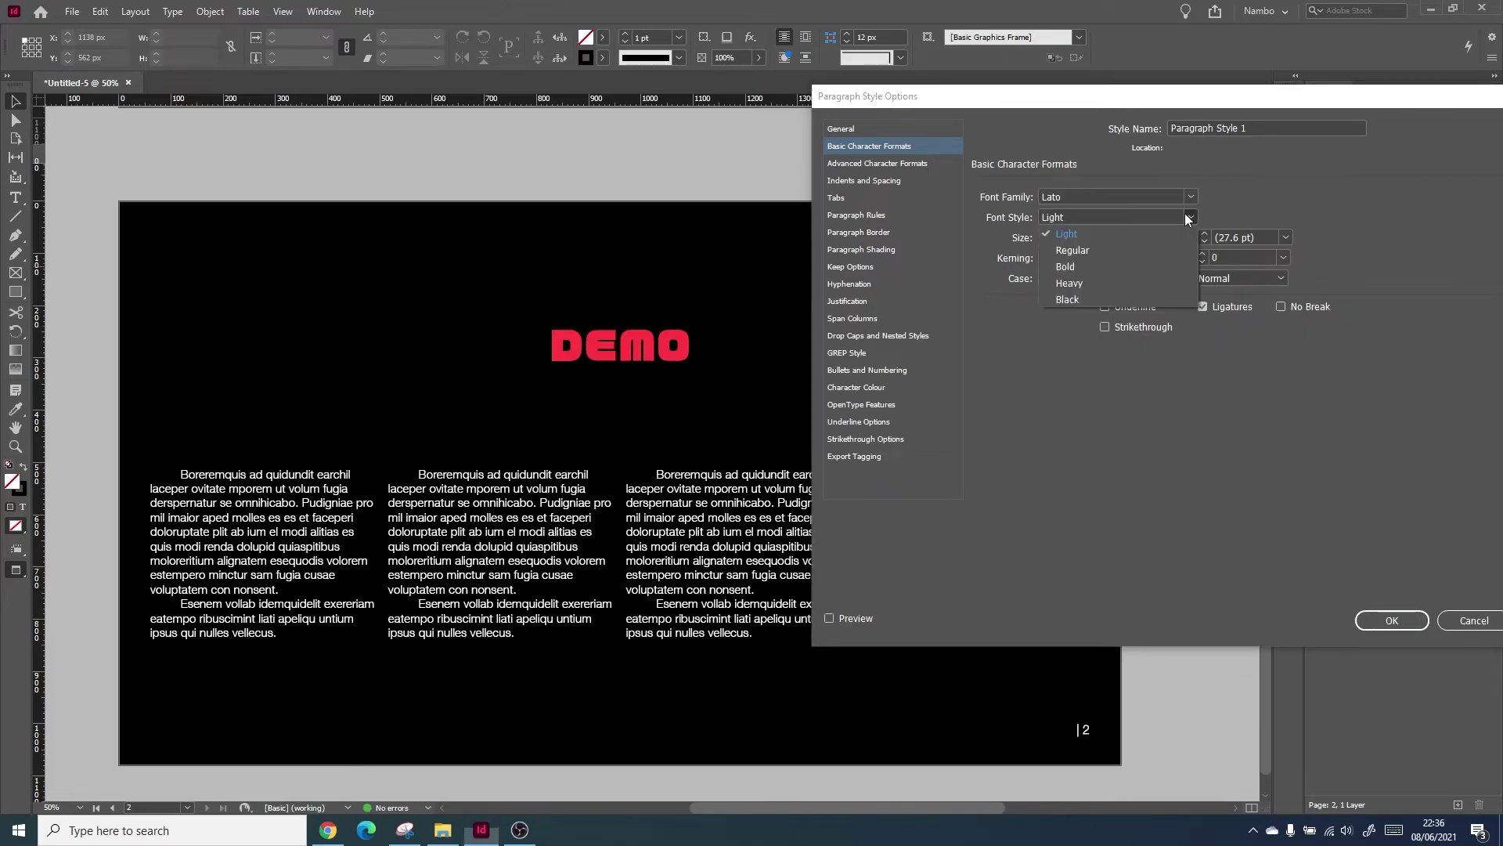
pyautogui.click(1152, 250)
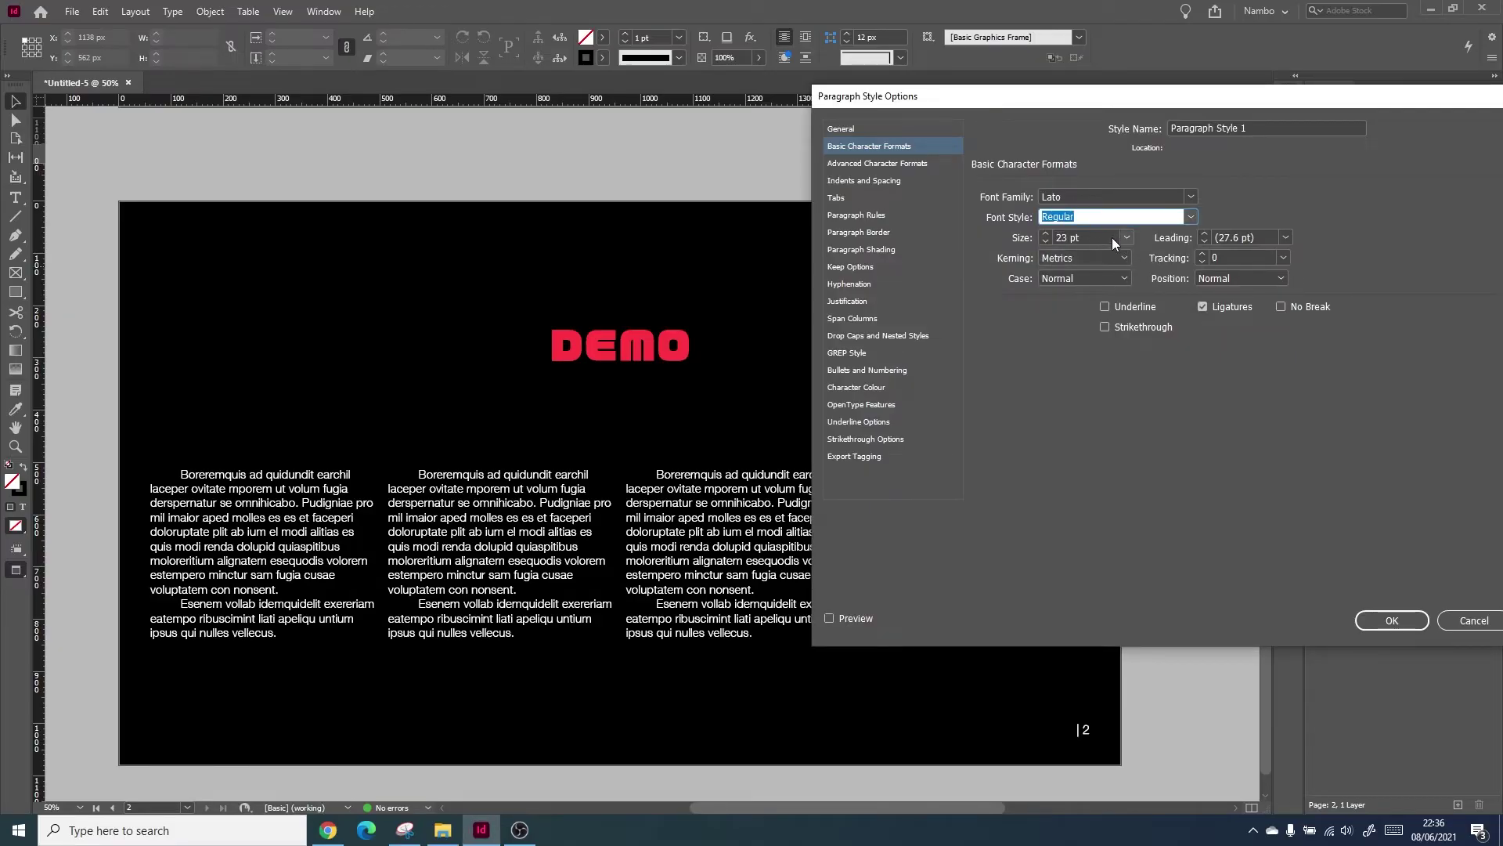
# Set the style's size to 24 pt, preview it, and confirm so the columns reflow.
pyautogui.click(1122, 240)
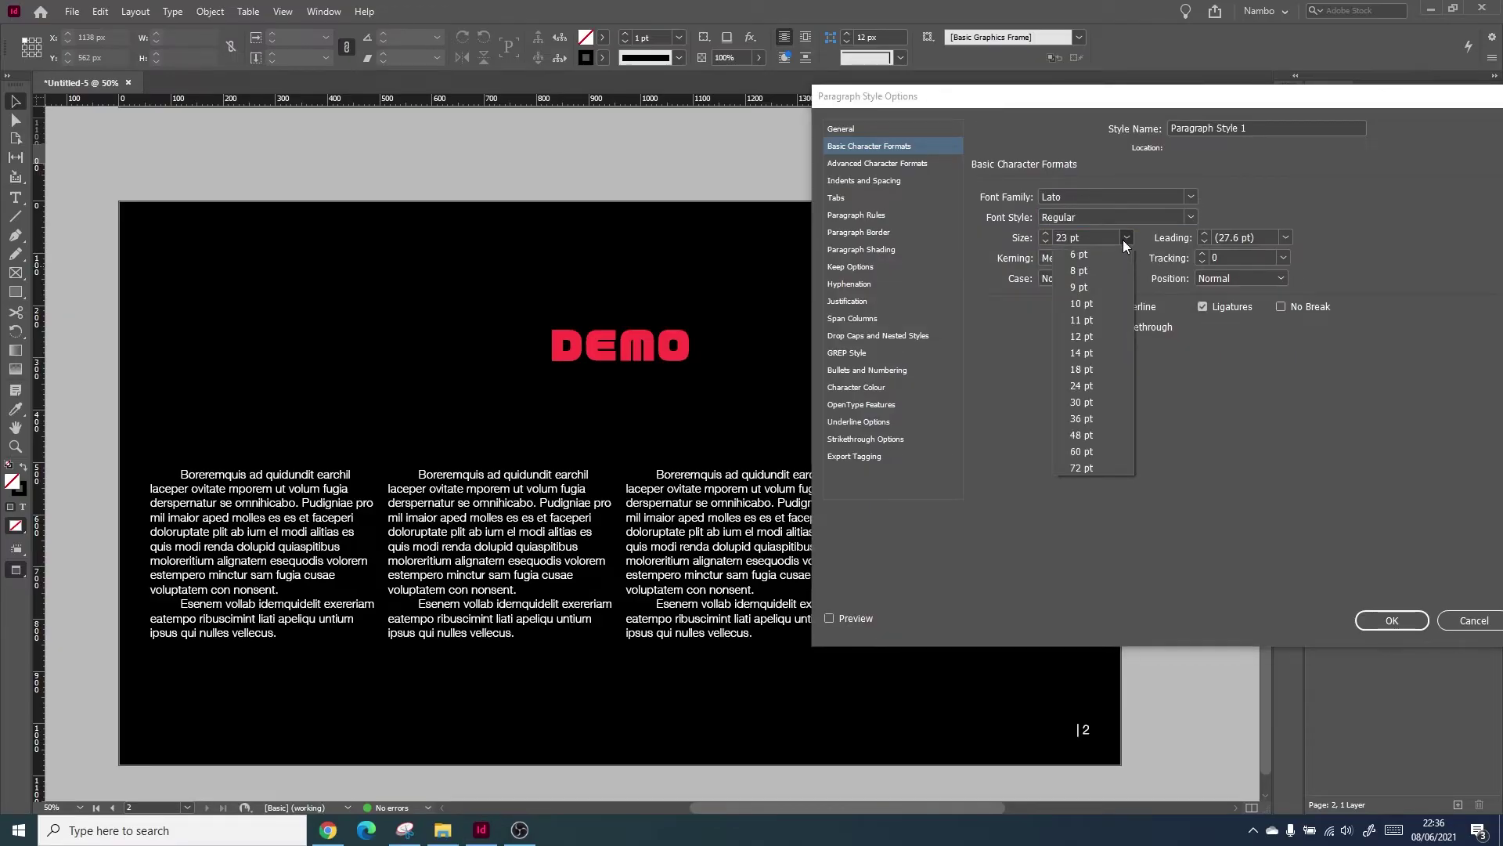
pyautogui.click(1087, 386)
pyautogui.click(830, 618)
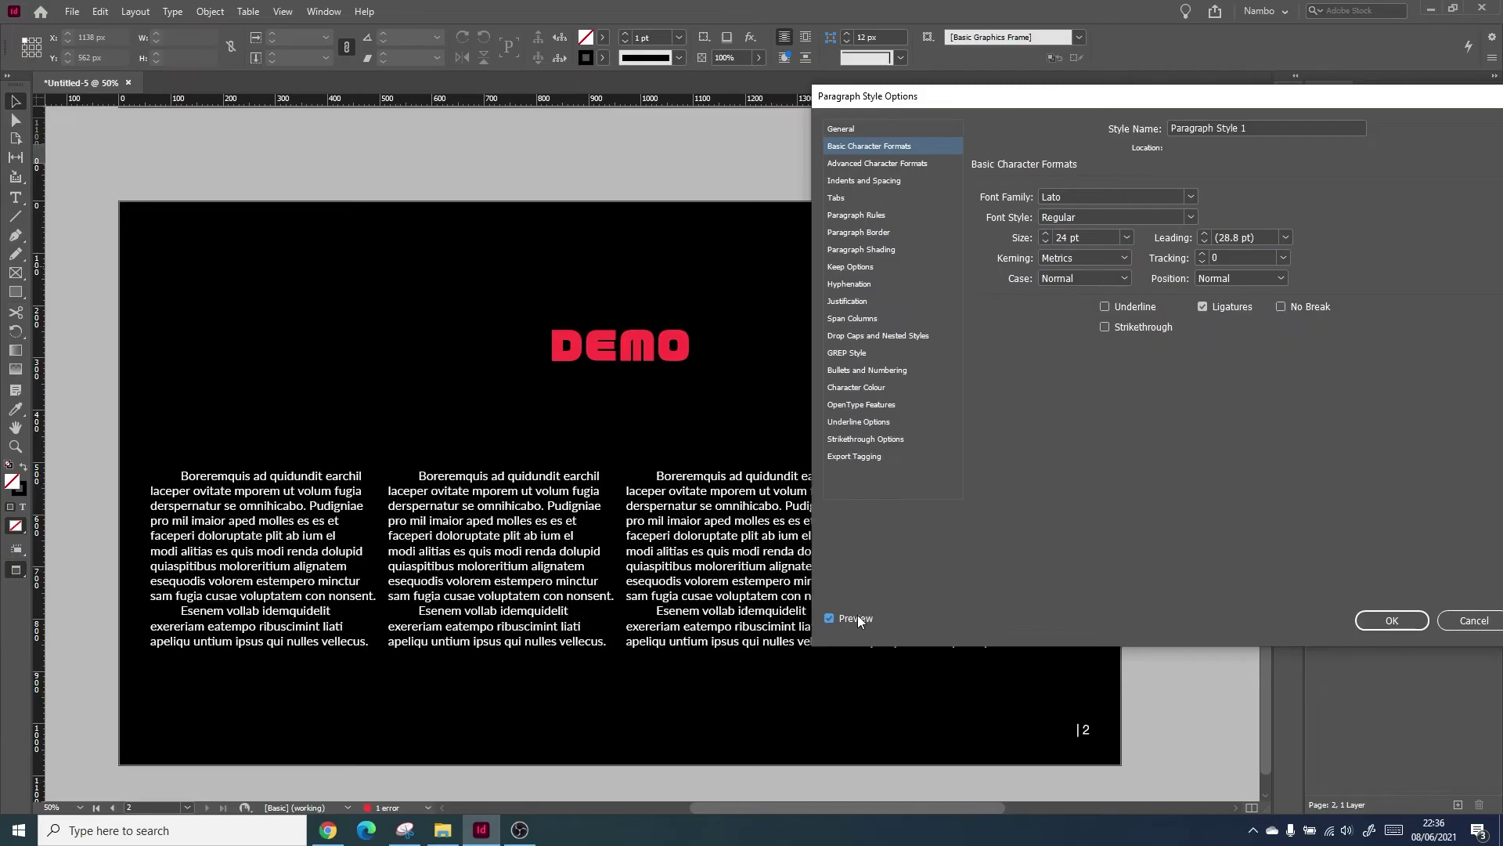
pyautogui.click(1386, 620)
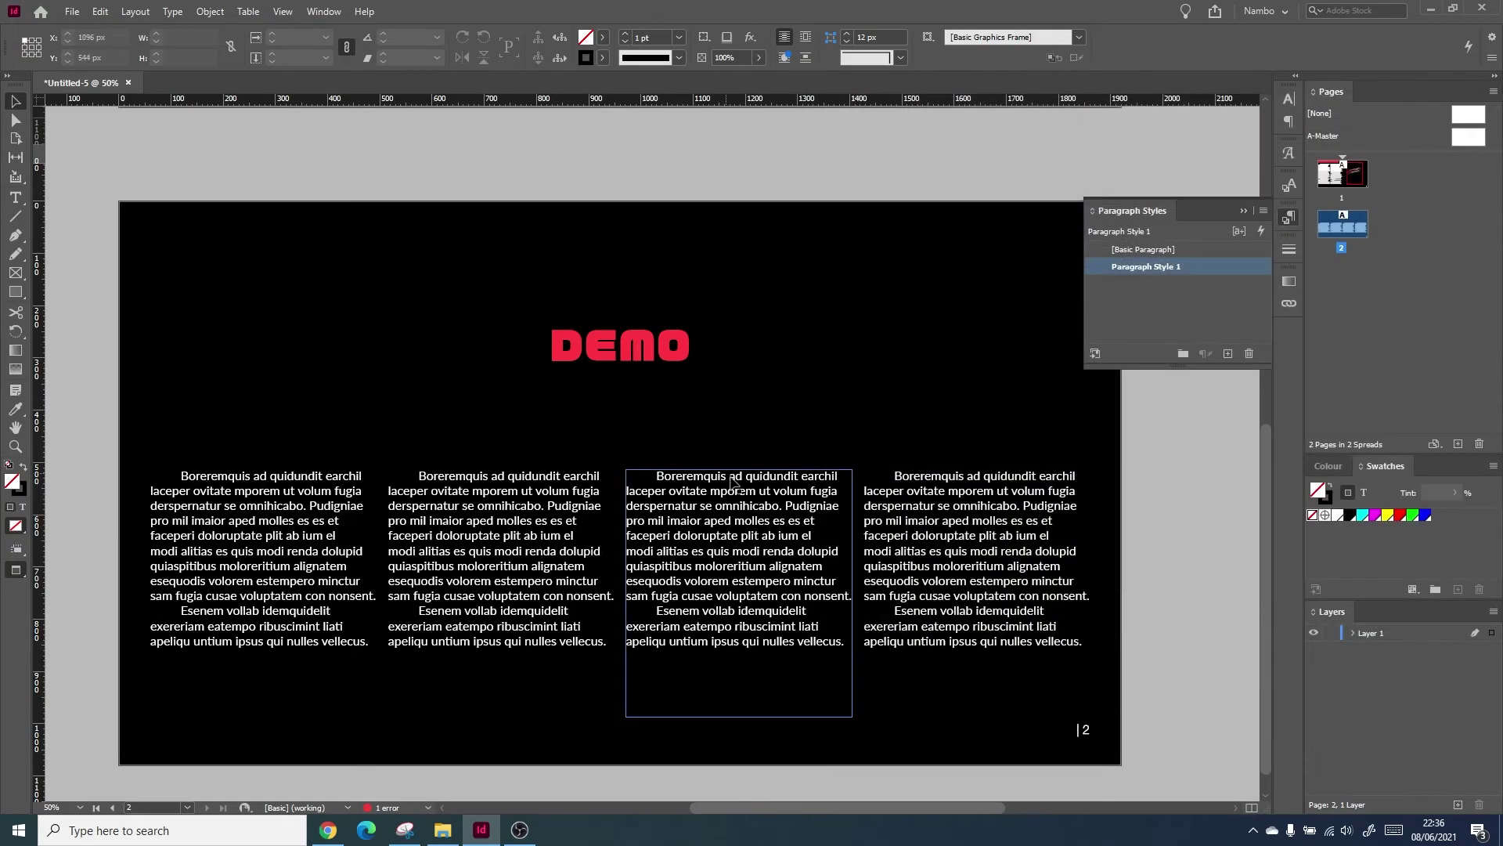
pyautogui.scroll(10, 732, 480)
pyautogui.scroll(-7, 671, 481)
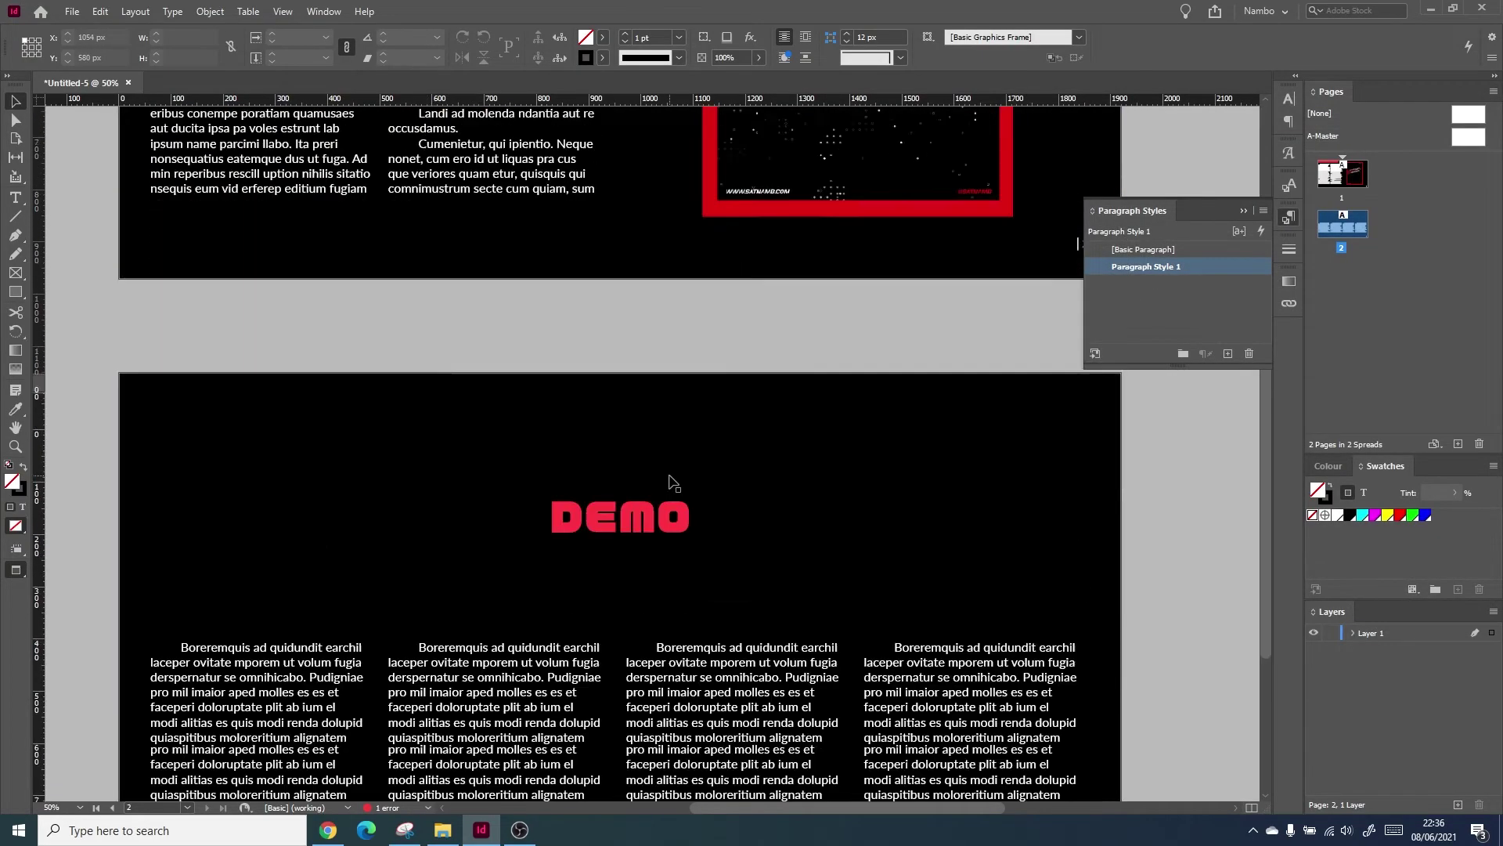
pyautogui.scroll(-3, 672, 481)
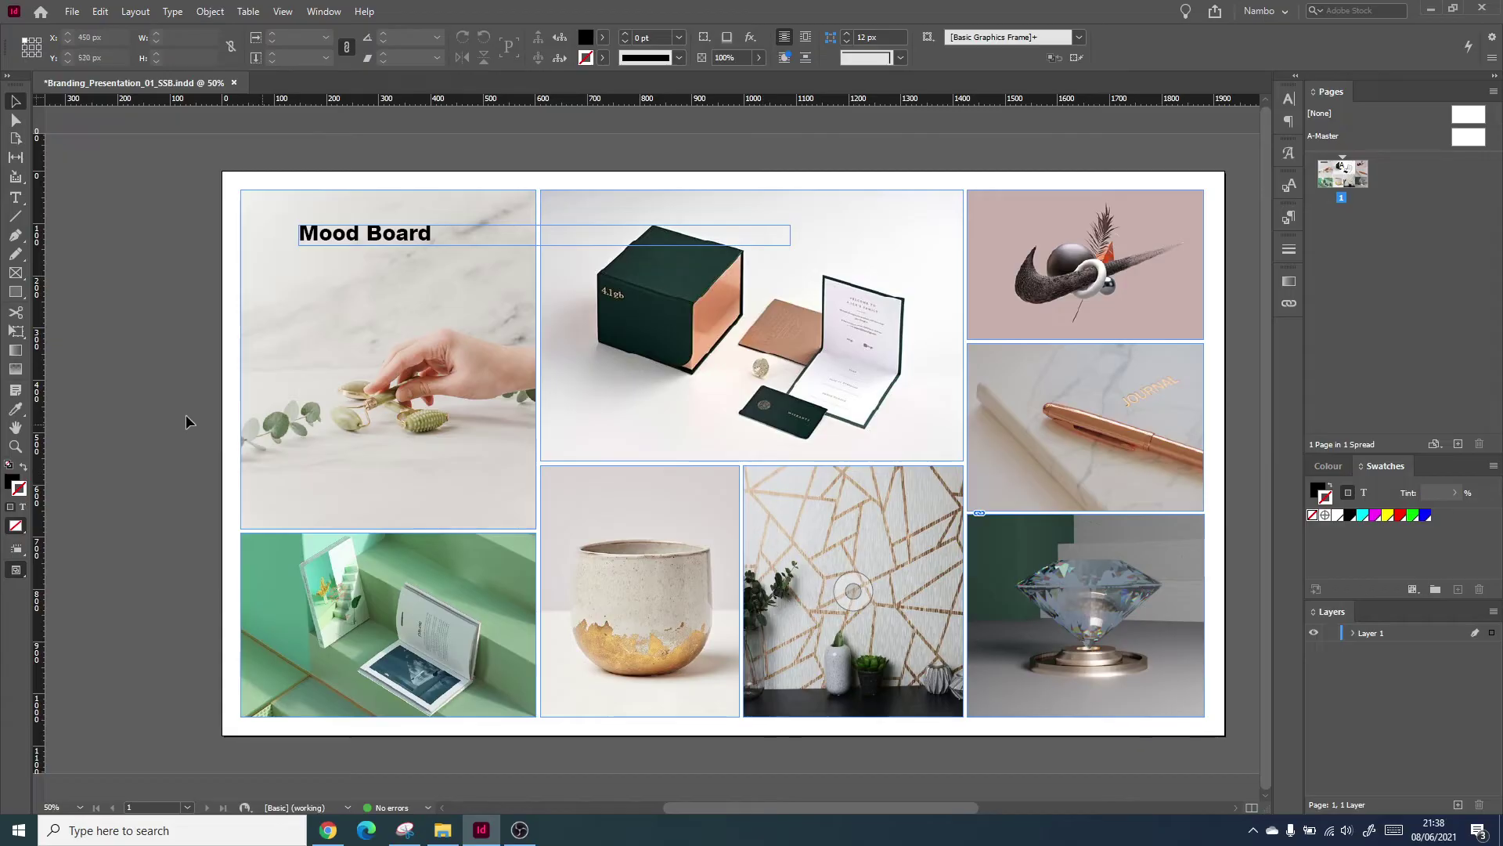
# Try Typical and then High Quality display from the pasteboard menu, zooming in to inspect the images.
pyautogui.rightClick(125, 410)
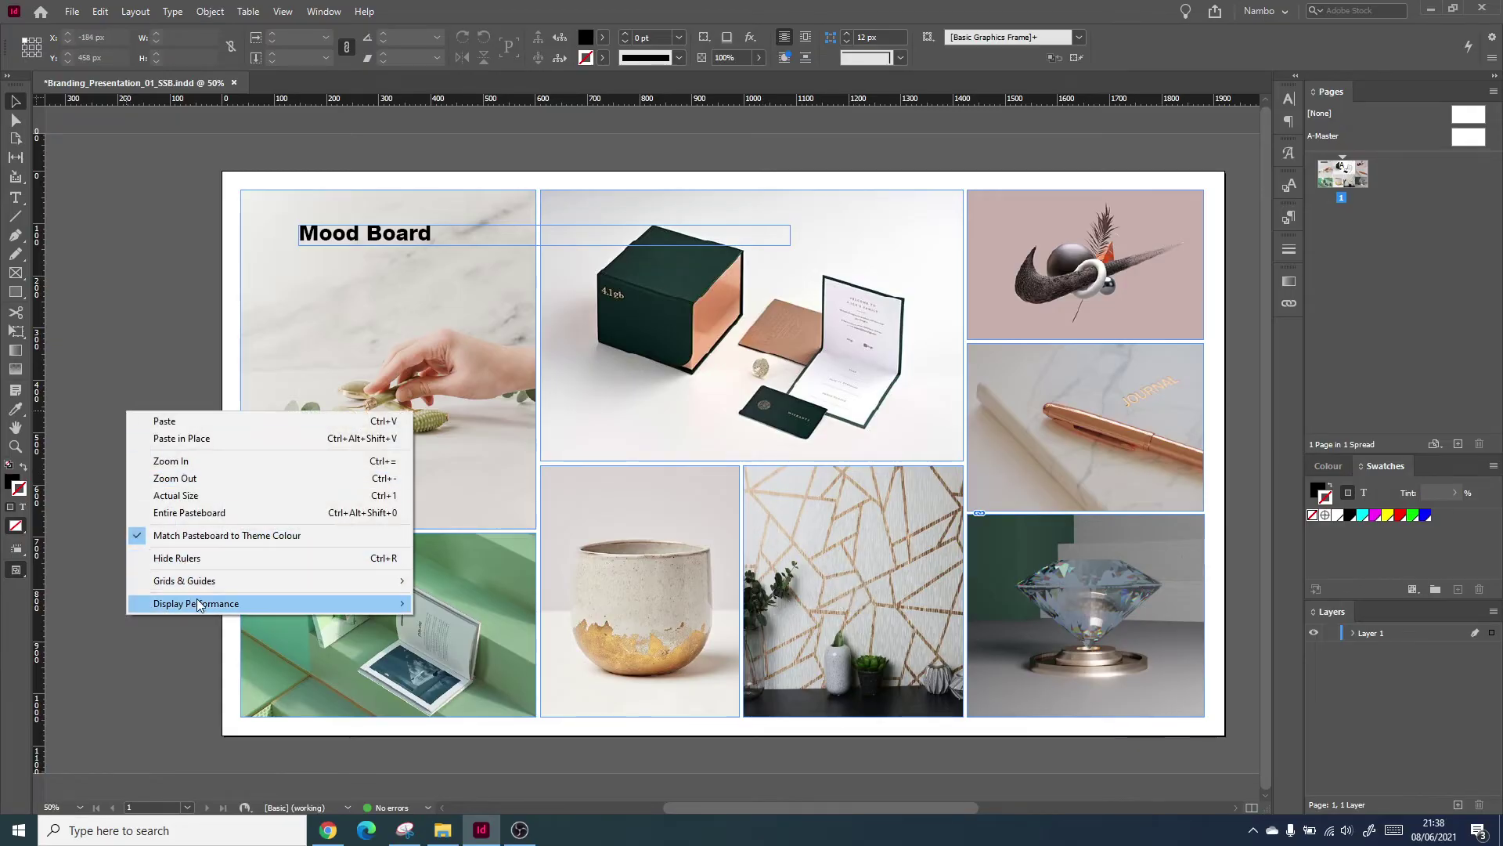
pyautogui.moveTo(198, 605)
pyautogui.click(477, 621)
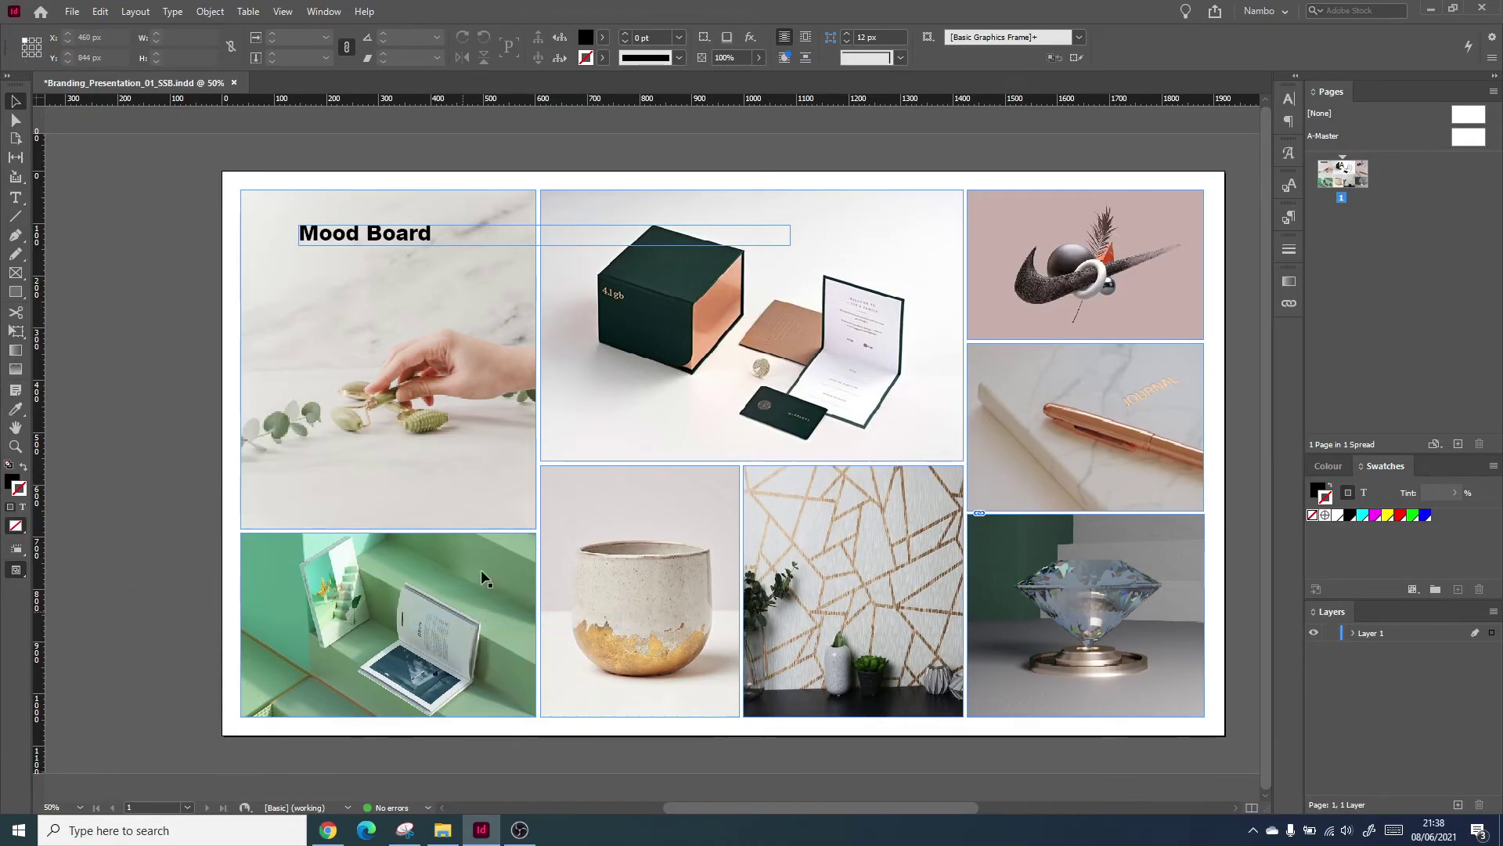
pyautogui.hotkey('ctrl', '=')
pyautogui.hotkey('ctrl', '=')
pyautogui.hotkey('ctrl', '=')
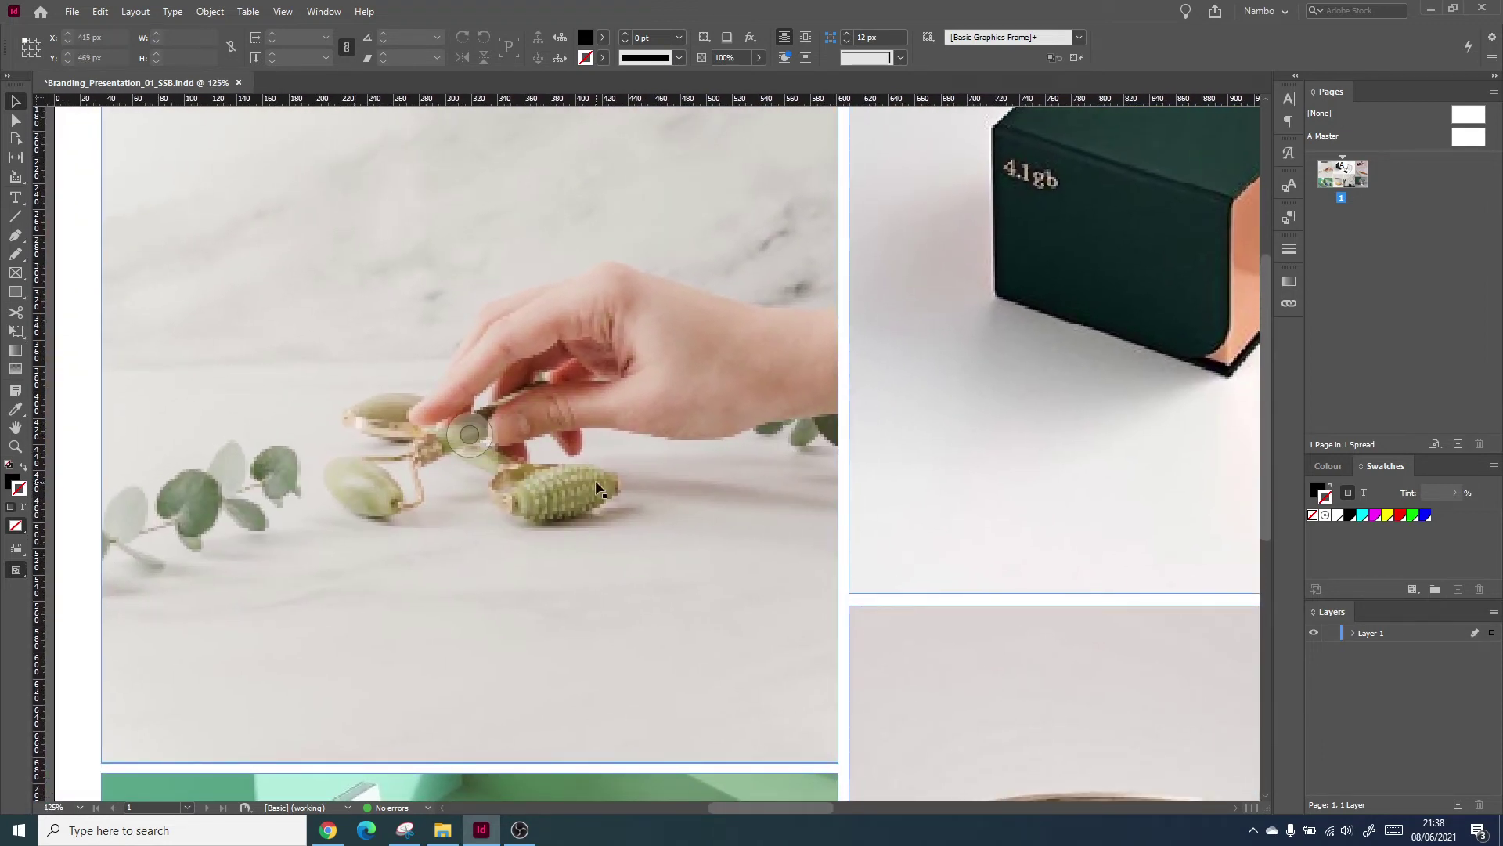
pyautogui.hotkey('ctrl', '-')
pyautogui.hotkey('ctrl', '-')
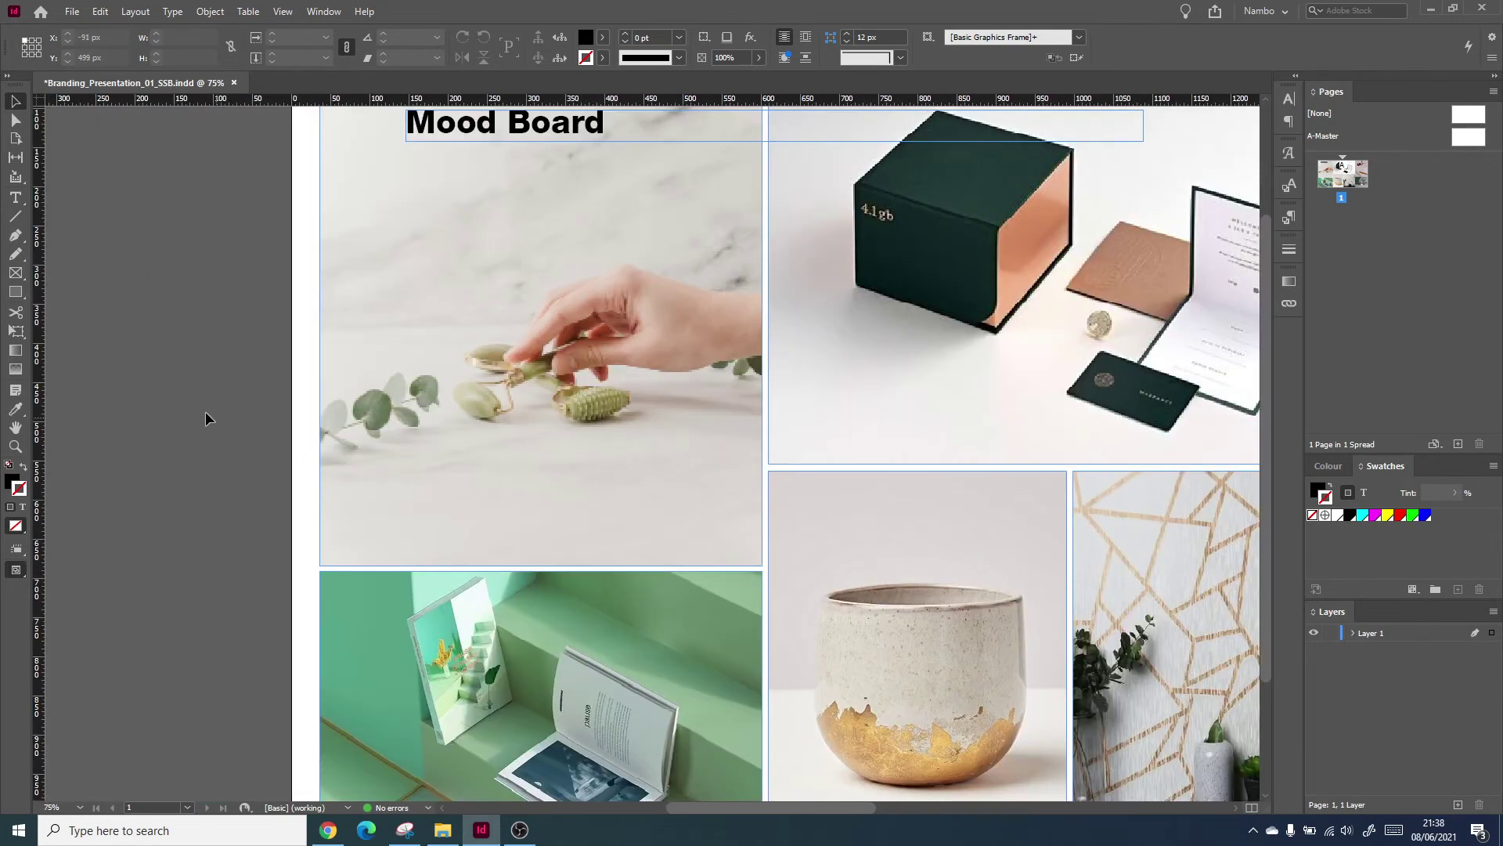
pyautogui.rightClick(164, 405)
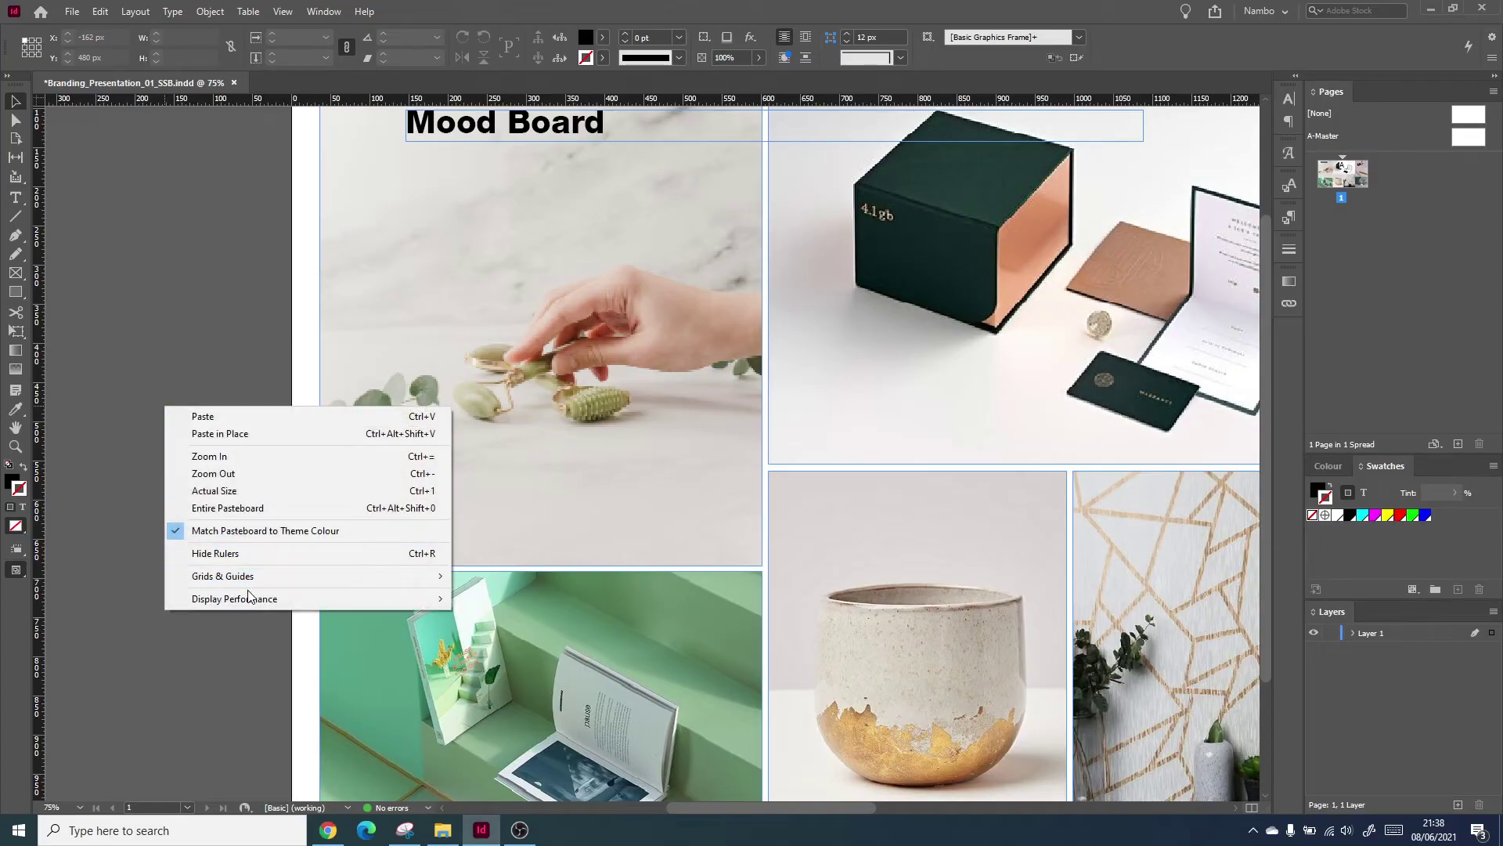
pyautogui.moveTo(249, 597)
pyautogui.click(535, 635)
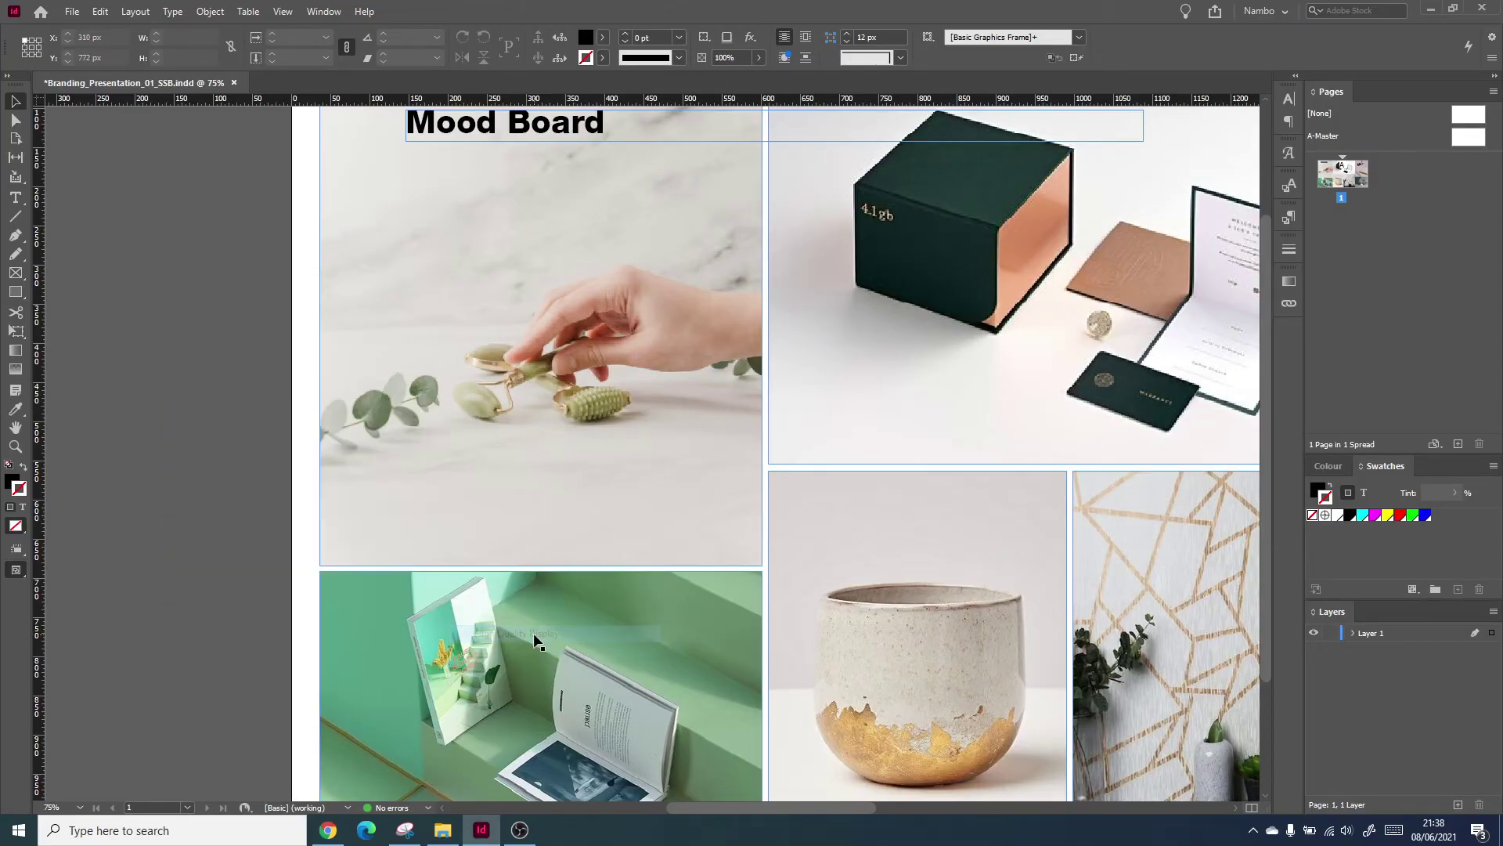
# Switch to View > Display Performance > Fast Display so images show as grey placeholders.
pyautogui.click(291, 12)
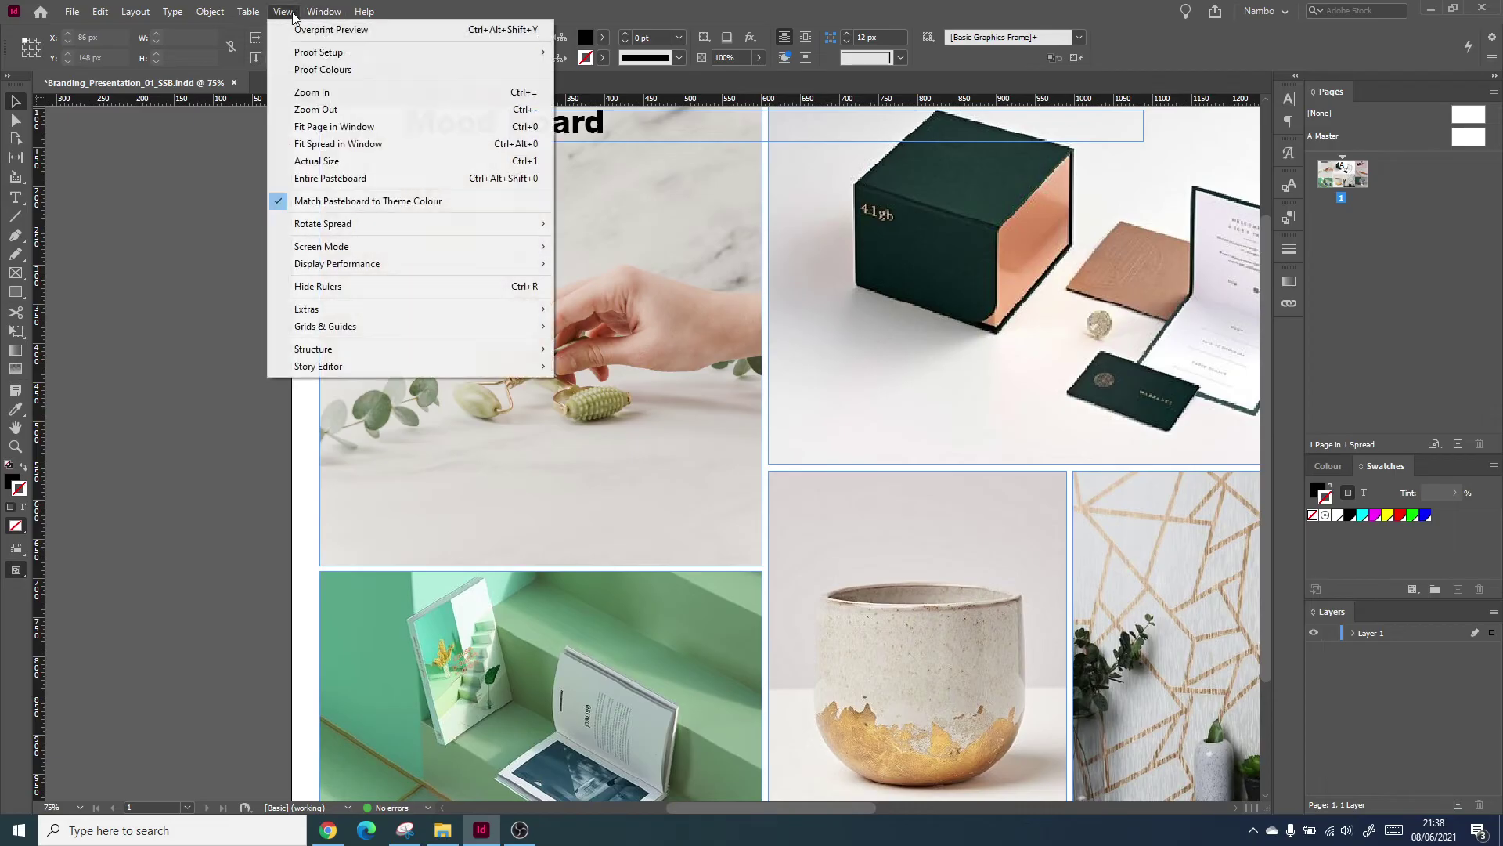
pyautogui.moveTo(350, 267)
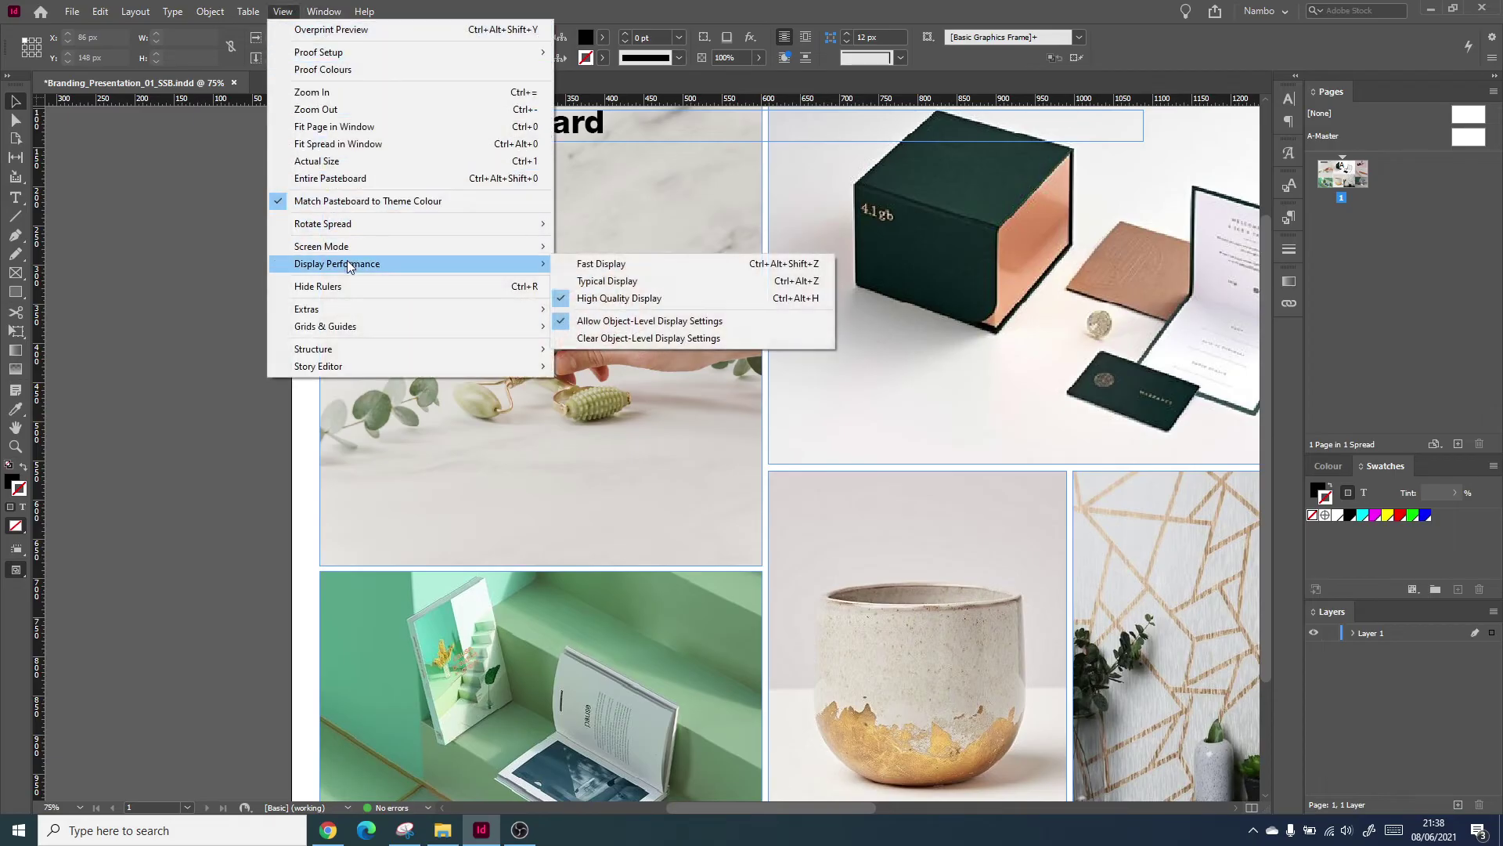
pyautogui.click(601, 266)
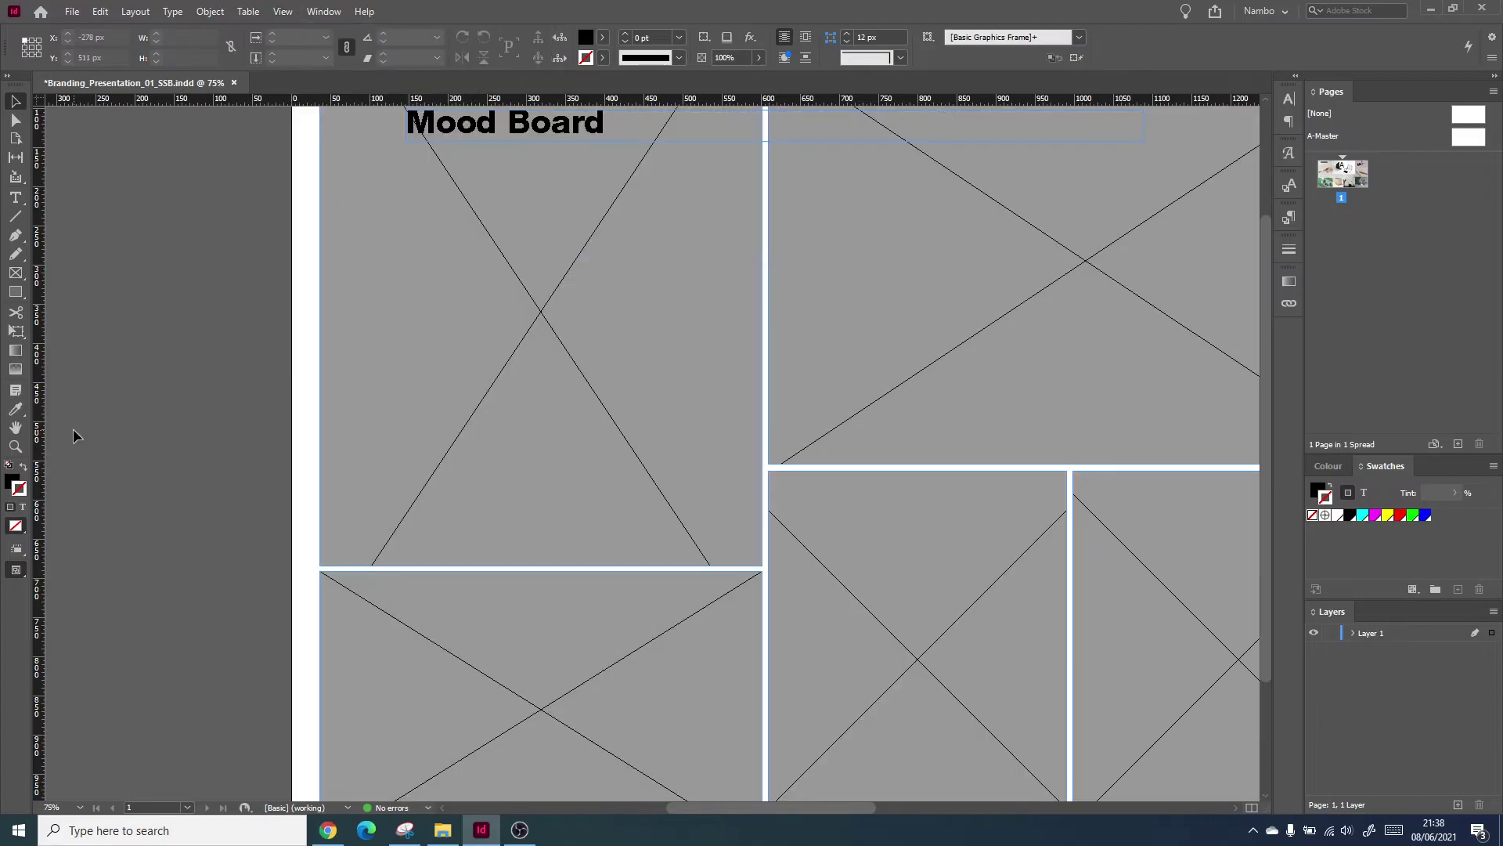
pyautogui.scroll(-4, 73, 429)
pyautogui.hscroll(4, 284, 480)
pyautogui.scroll(2, 206, 473)
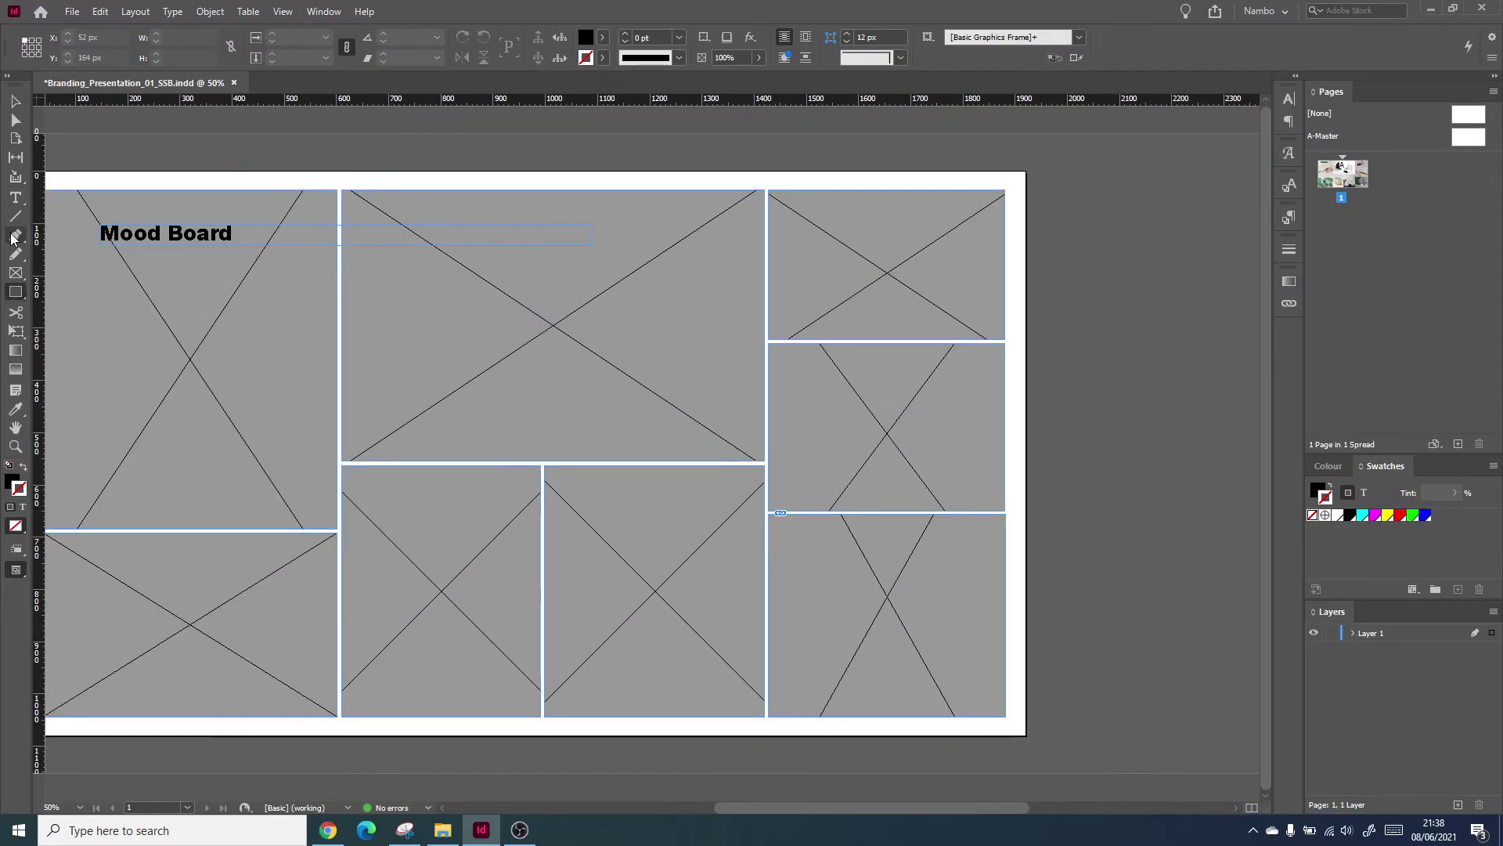
# Narrow the top-middle image frame to about half width and apply a fitting option.
pyautogui.click(11, 111)
pyautogui.click(745, 304)
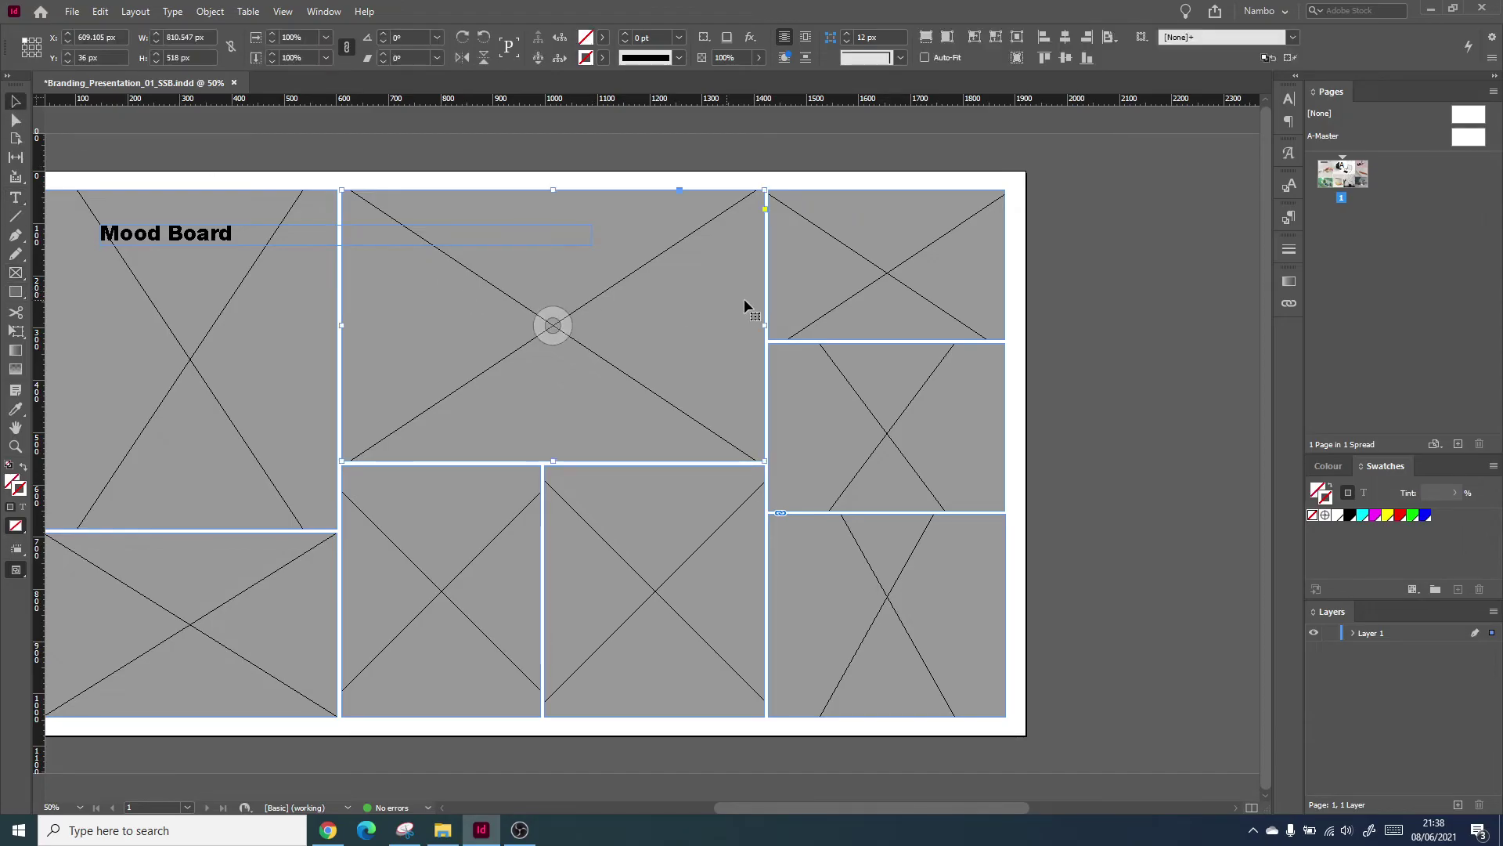
pyautogui.moveTo(763, 327); pyautogui.dragTo(552, 323)
pyautogui.rightClick(530, 321)
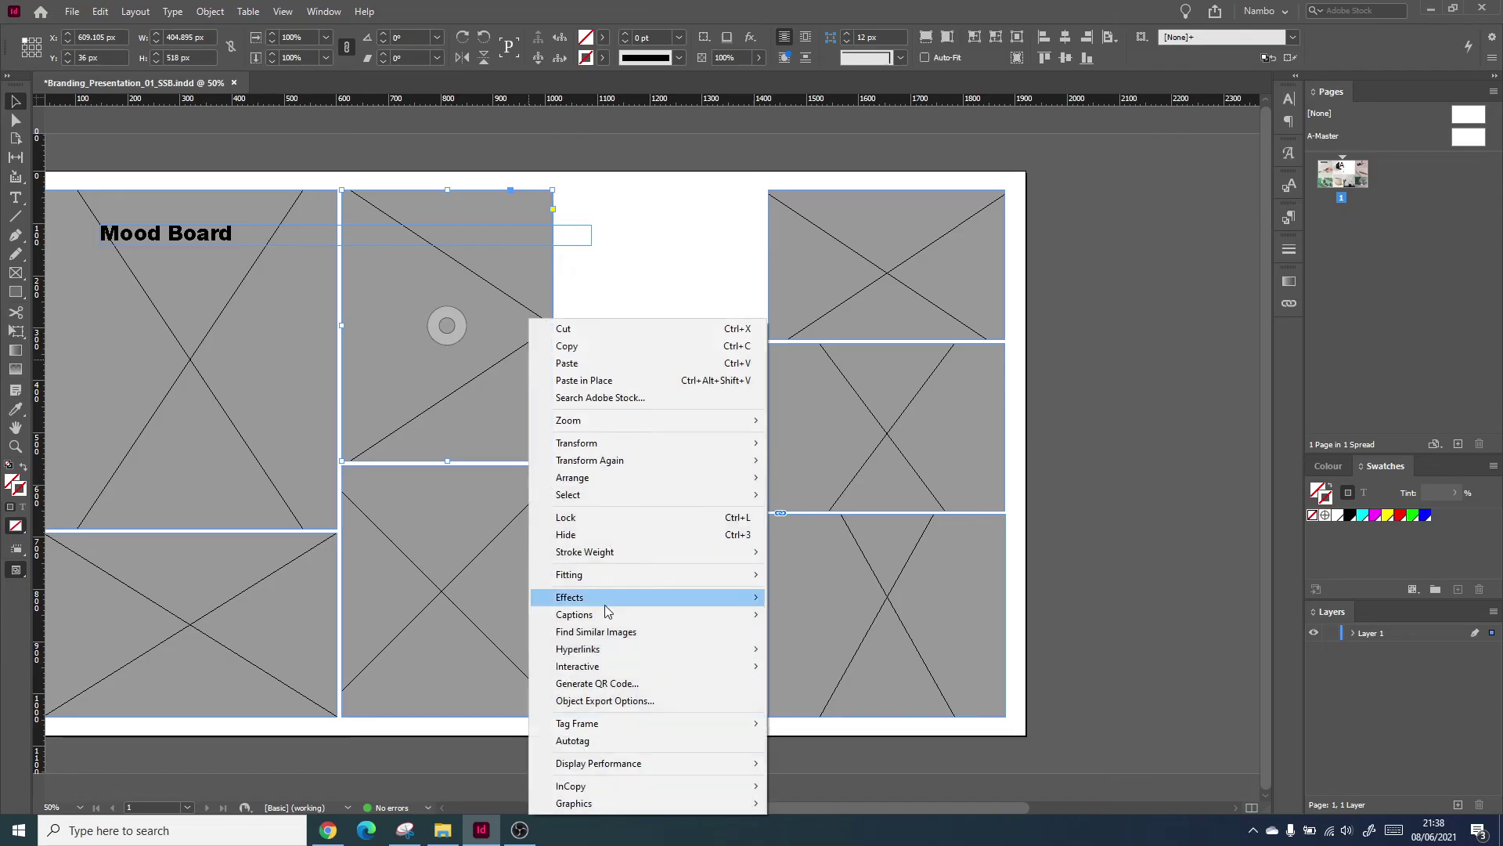
pyautogui.moveTo(608, 574)
pyautogui.click(441, 591)
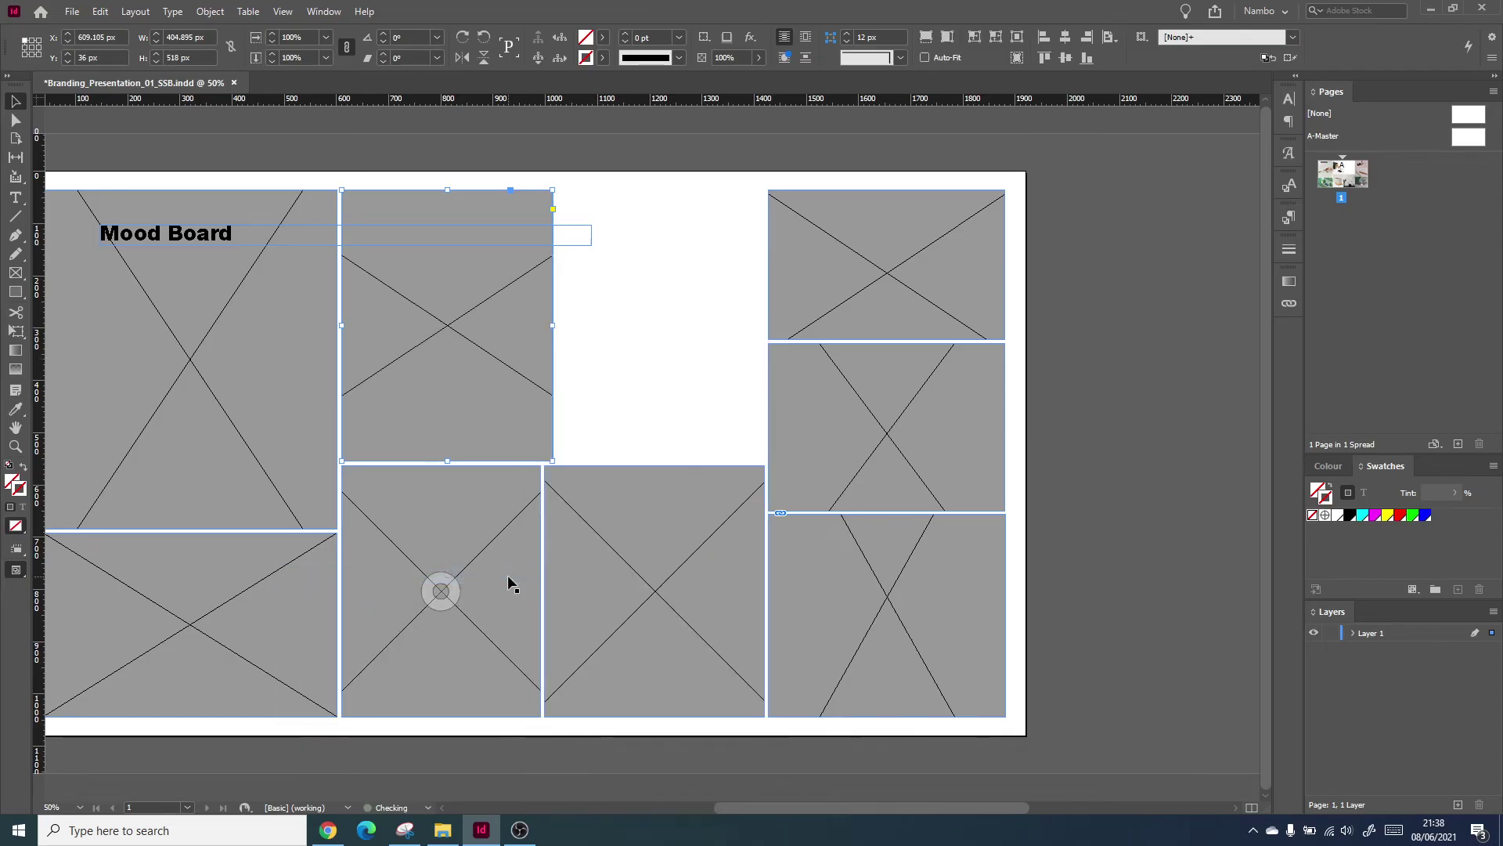
# Fit the frame to its content, deselect it, and undo the resize.
pyautogui.rightClick(473, 336)
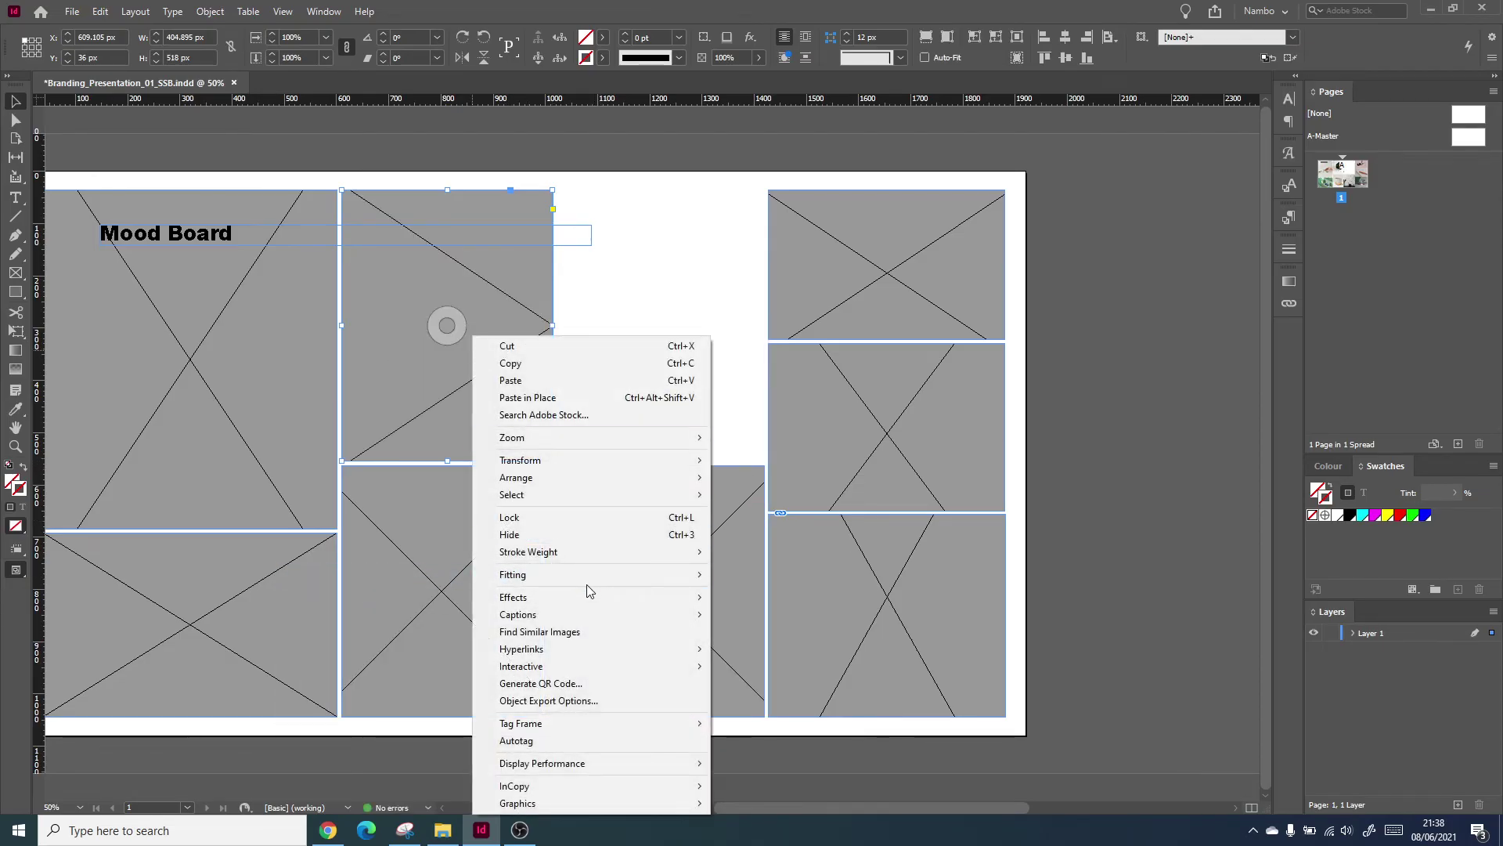
pyautogui.moveTo(586, 575)
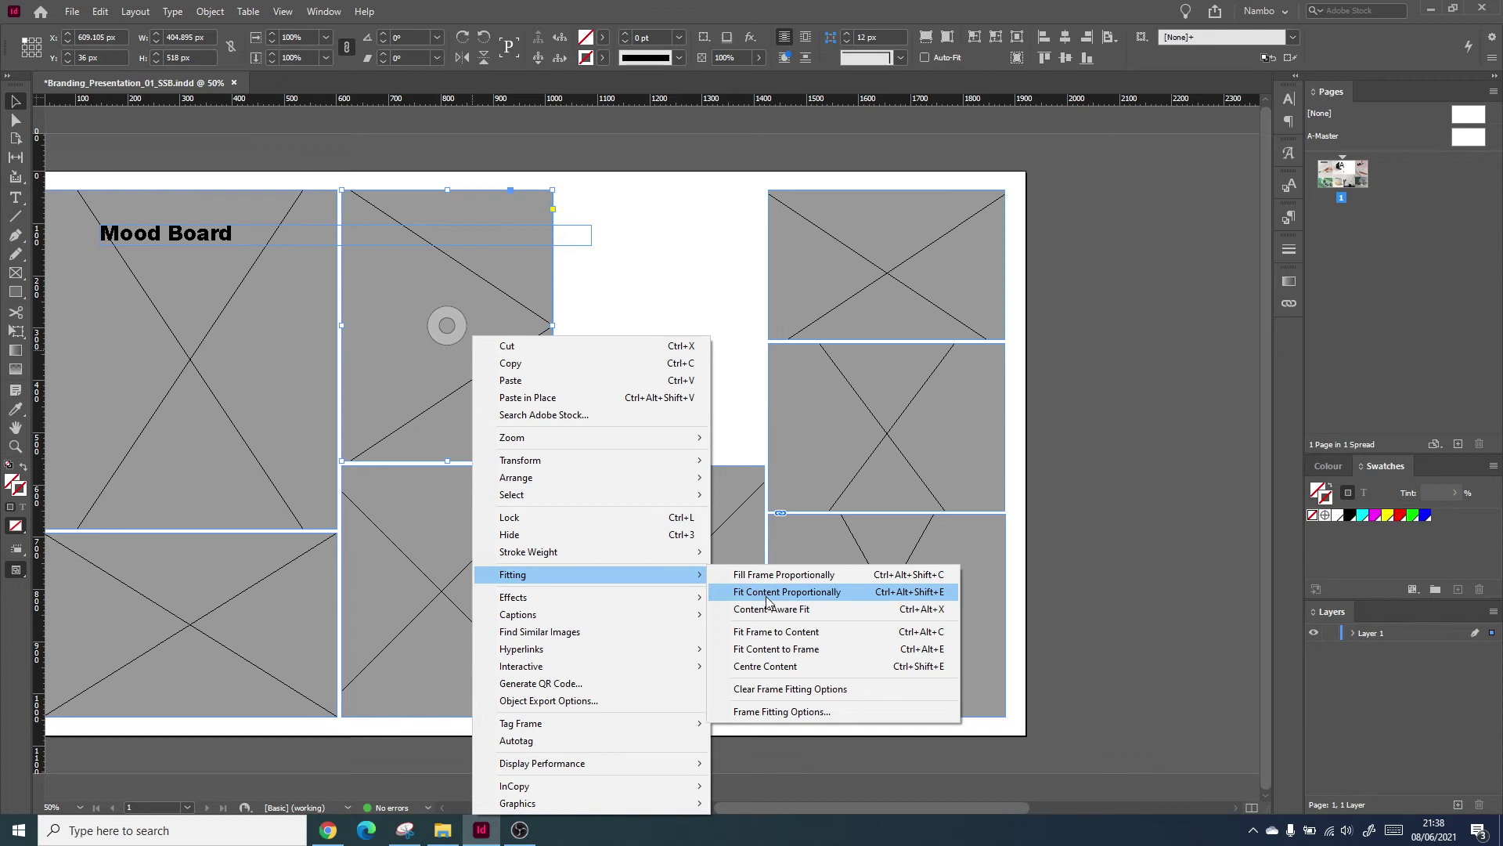
pyautogui.click(766, 643)
pyautogui.click(652, 412)
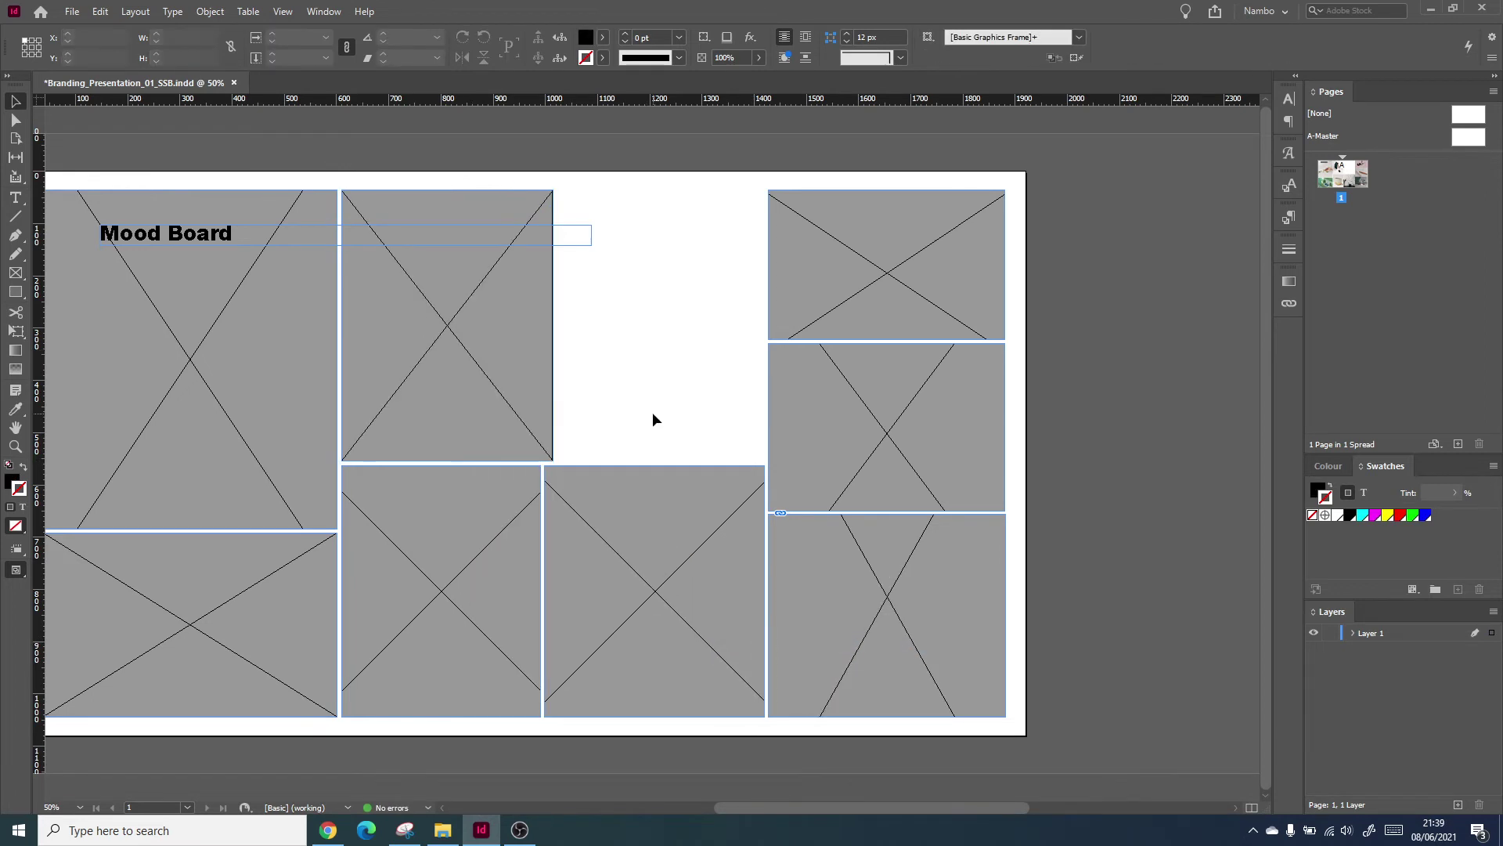
pyautogui.hotkey('ctrl', 'z')
# Switch the placed images back to High Quality Display from the pasteboard menu.
pyautogui.click(1057, 551)
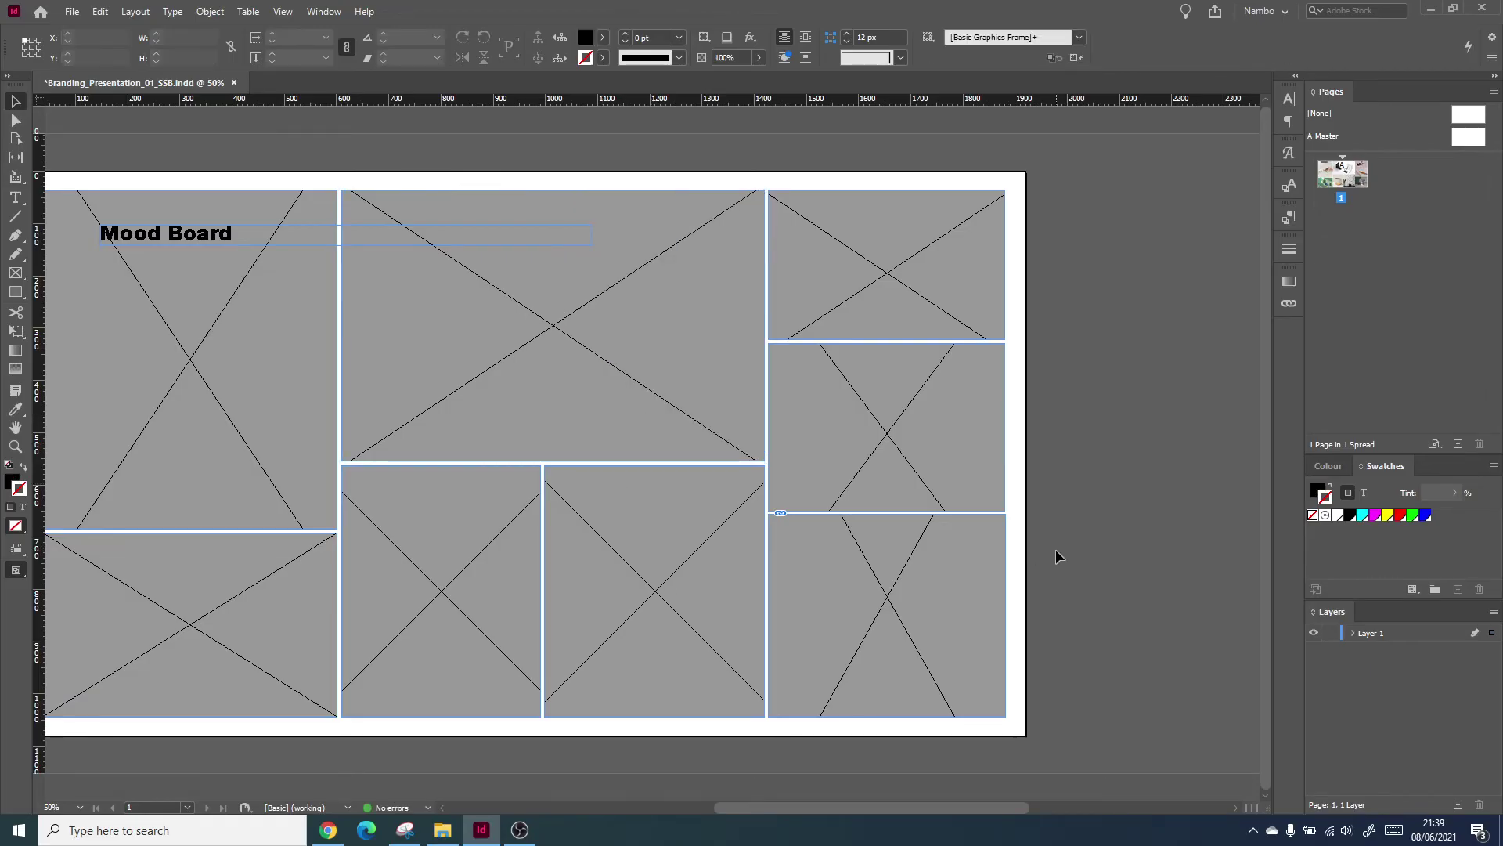
pyautogui.rightClick(1055, 551)
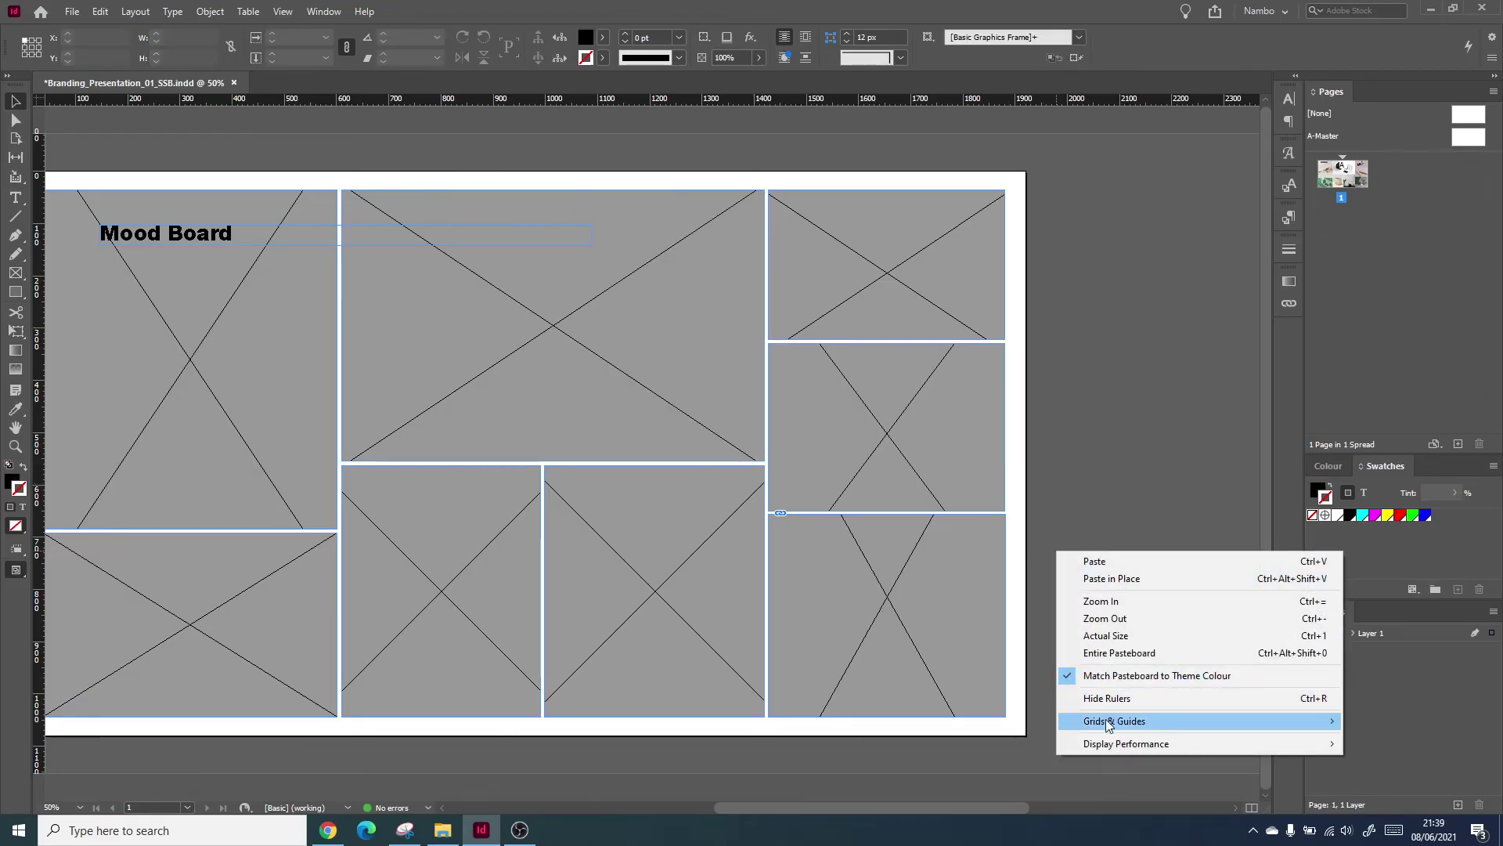
pyautogui.moveTo(1106, 720)
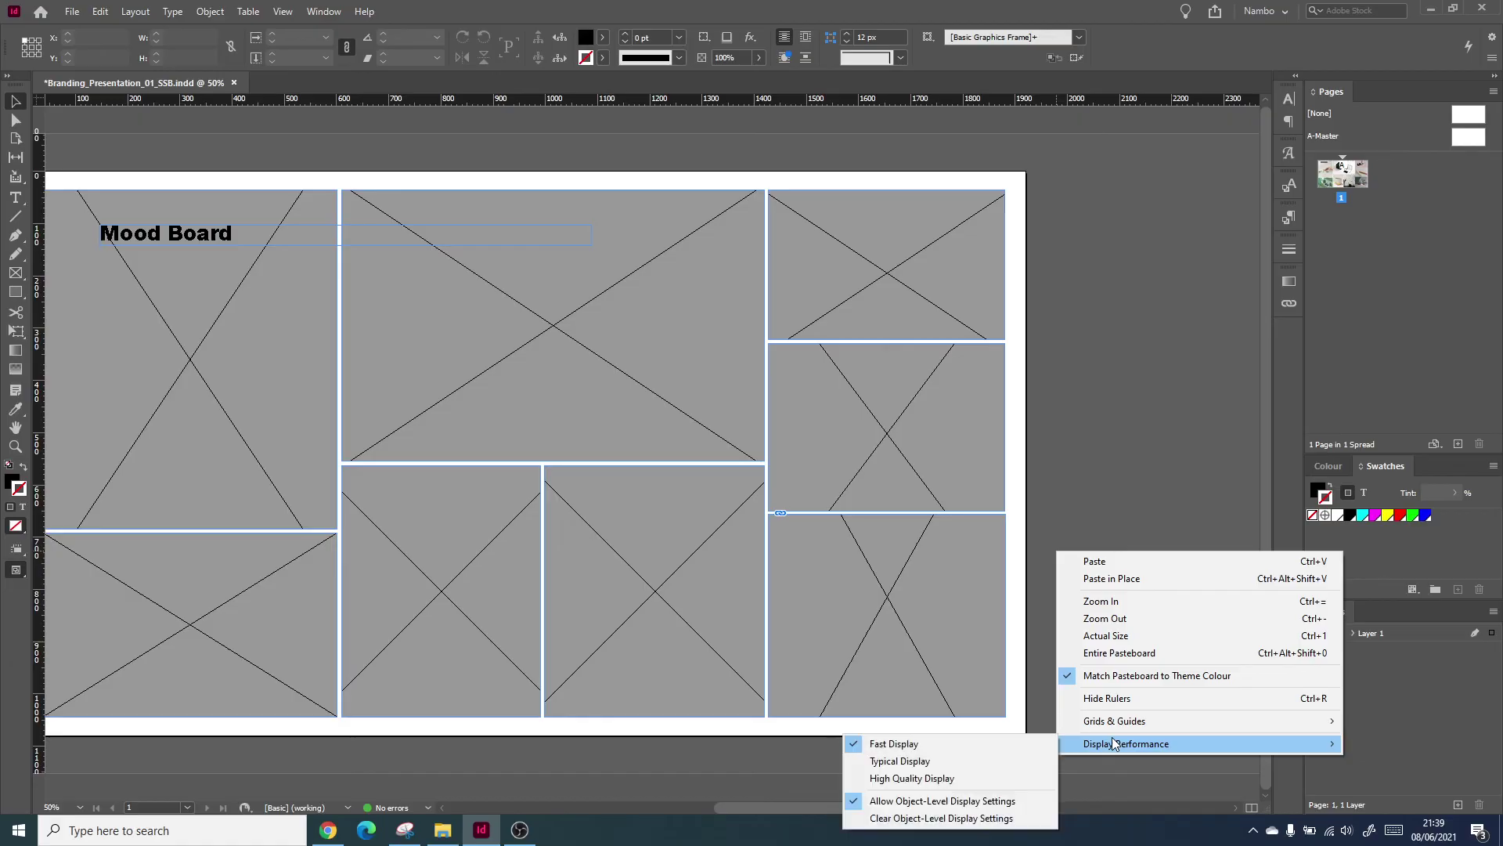
pyautogui.click(1013, 778)
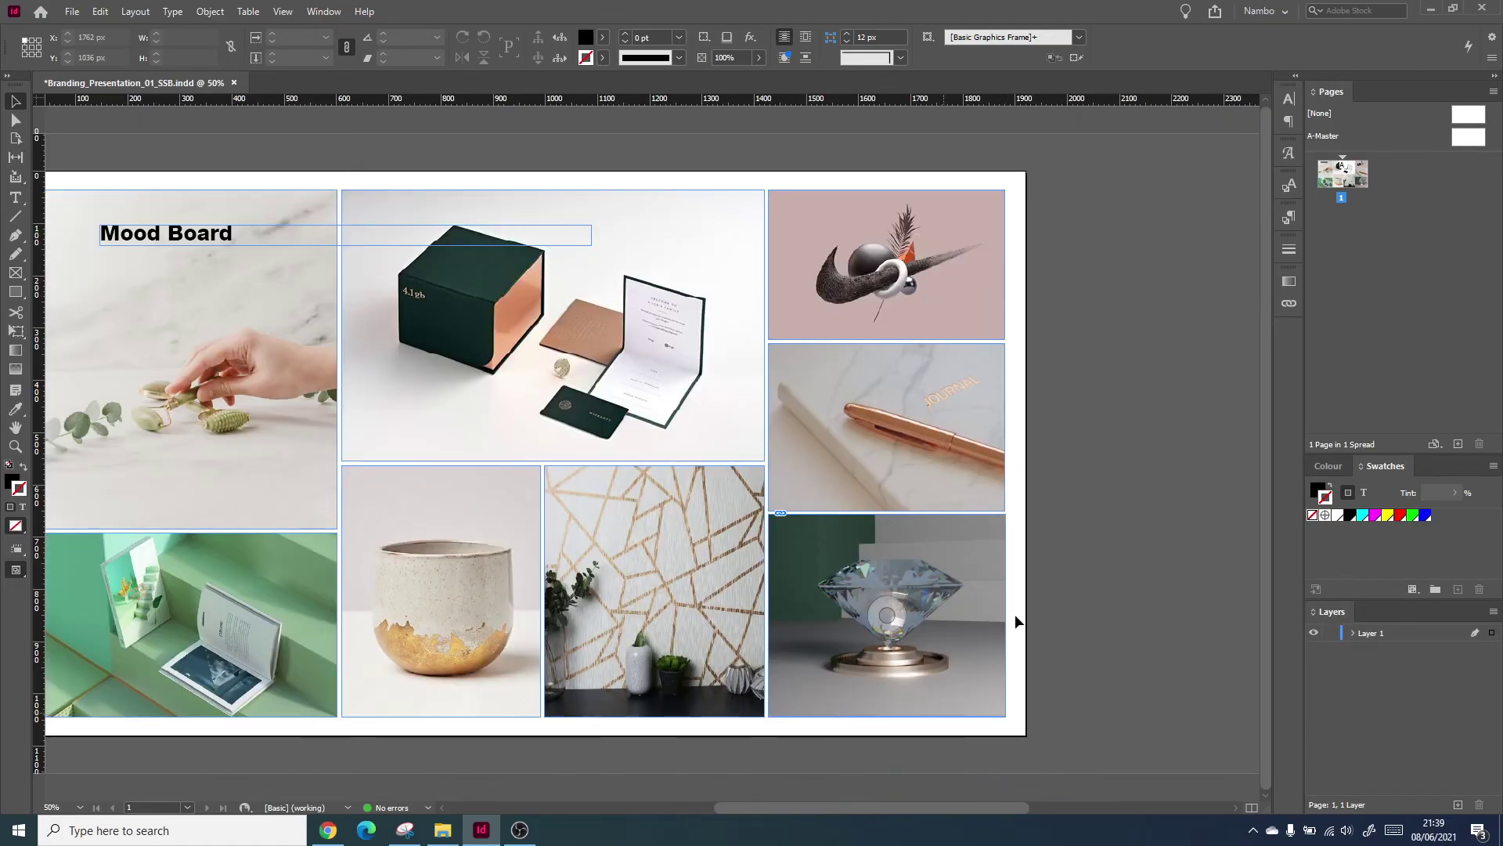
pyautogui.hscroll(-3, 1086, 602)
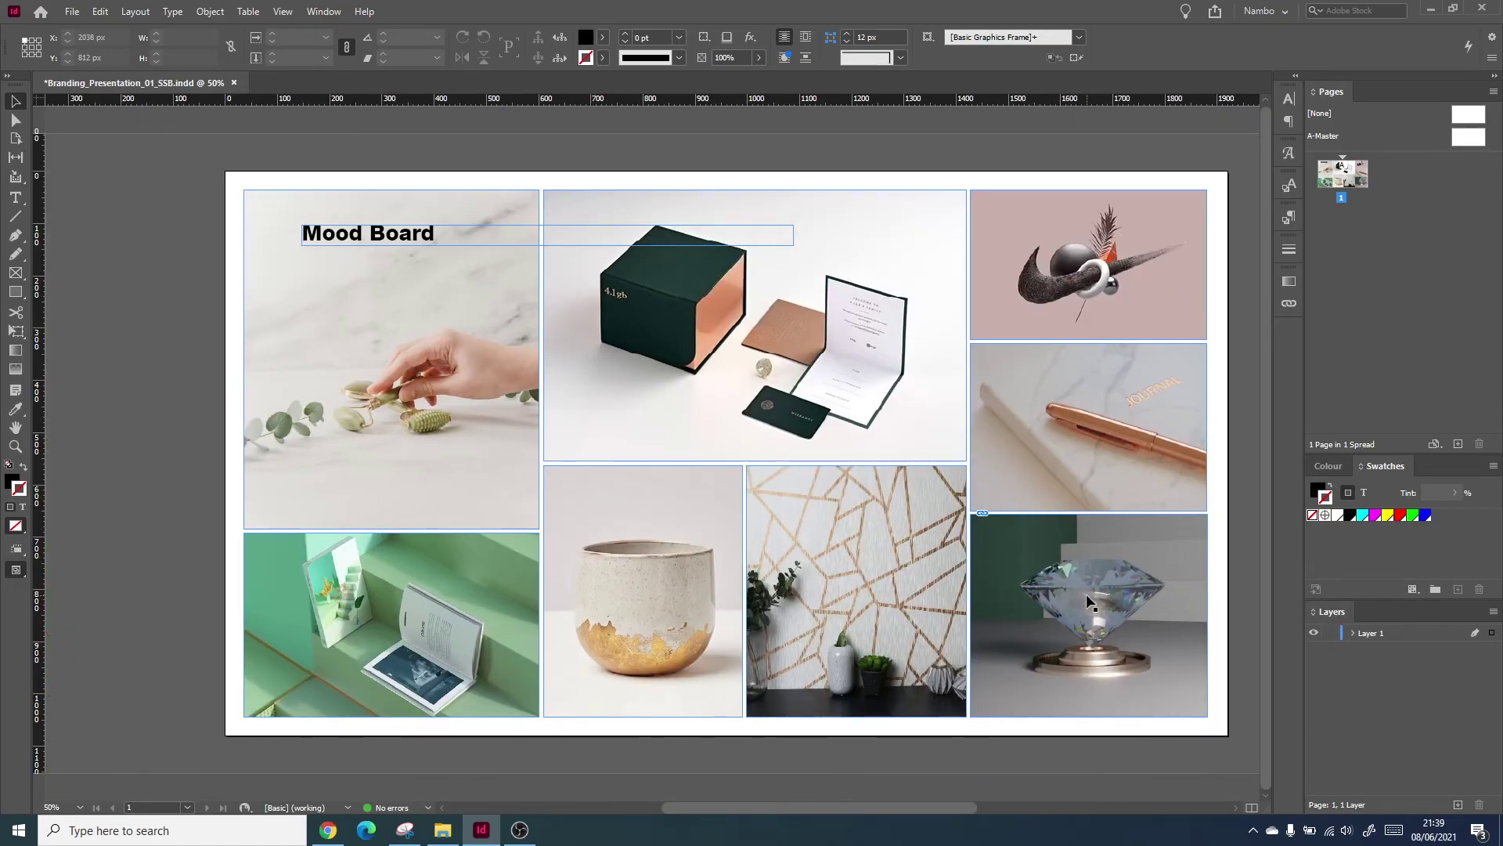
# Show the guides, pull a horizontal guide down from the top ruler, then hide guides with Ctrl+;.
pyautogui.click(283, 12)
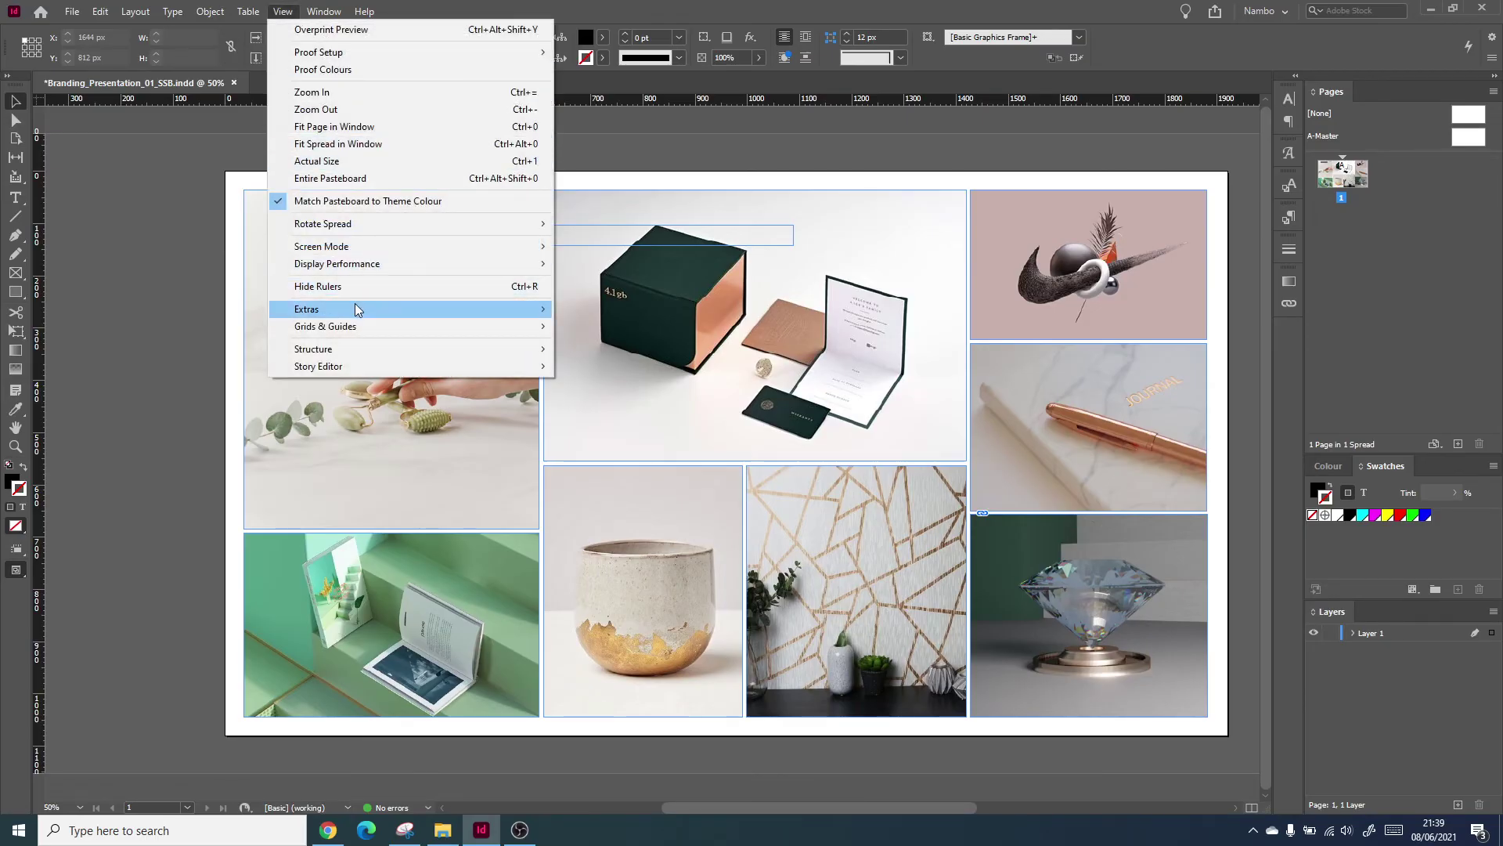
pyautogui.moveTo(356, 309)
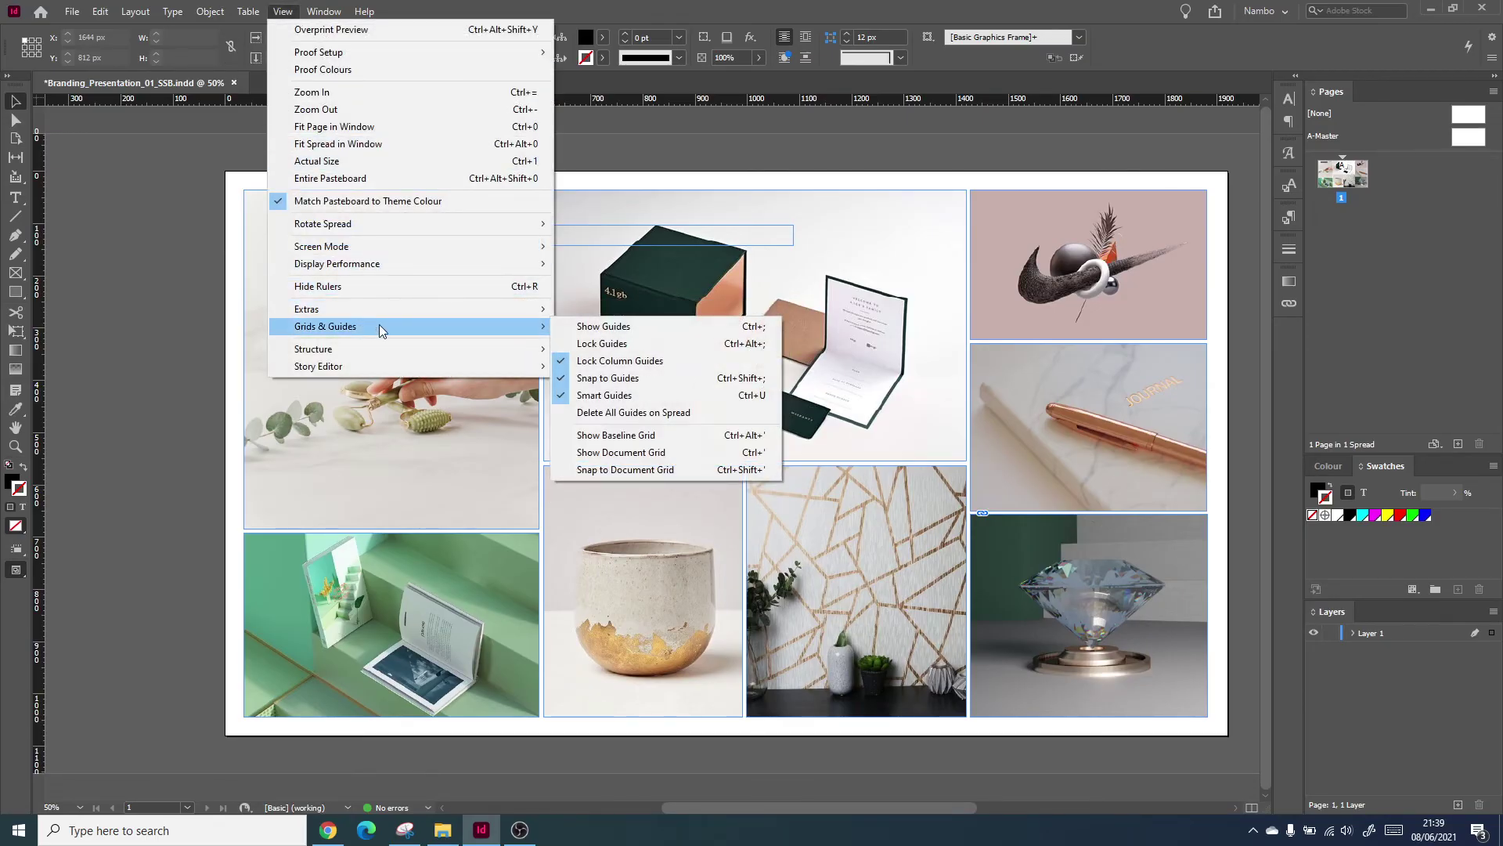
pyautogui.click(624, 331)
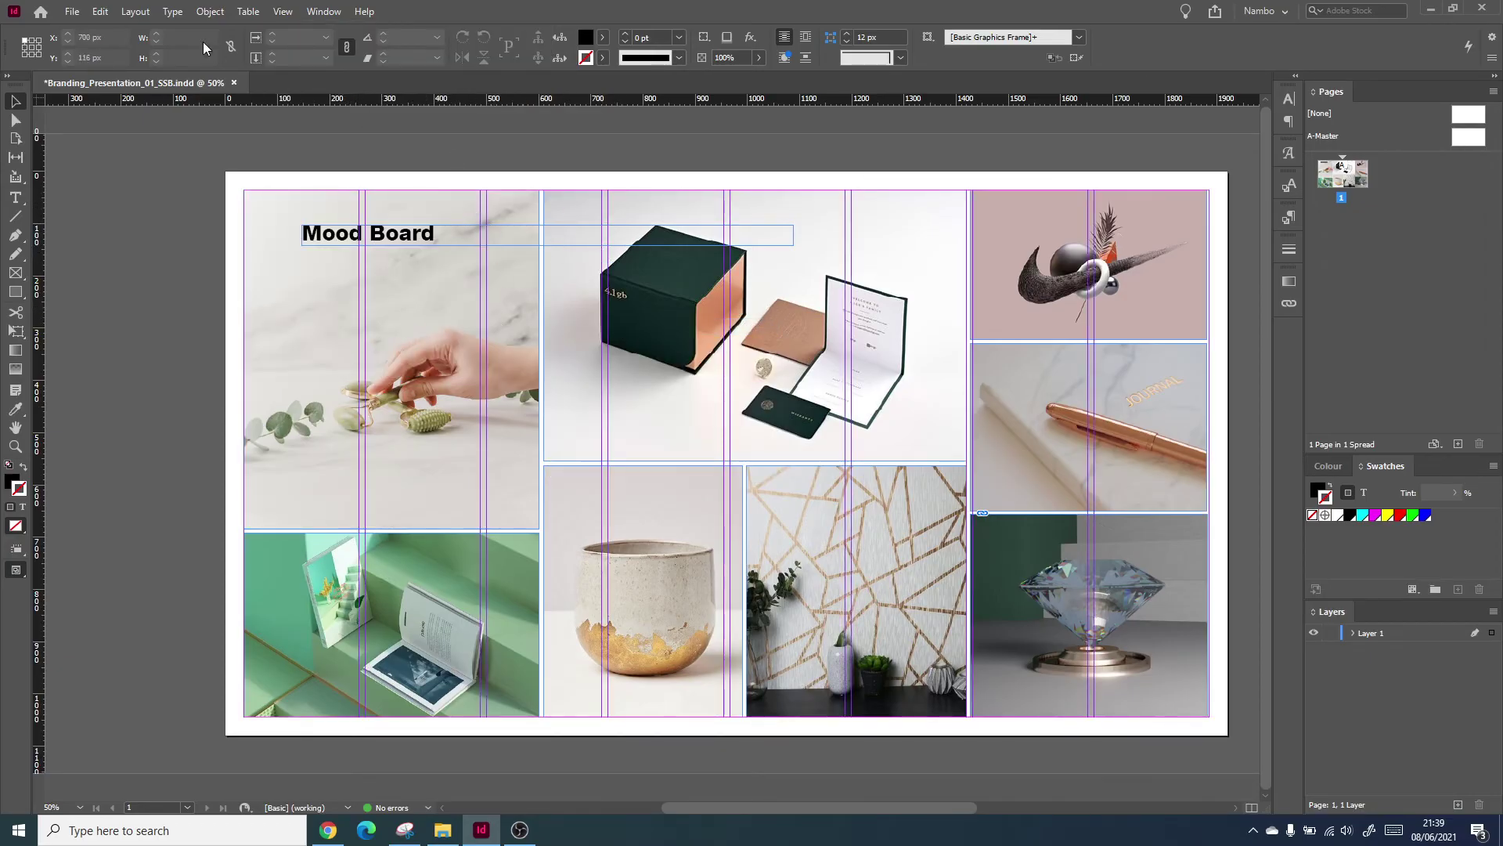
pyautogui.moveTo(436, 106); pyautogui.dragTo(454, 470)
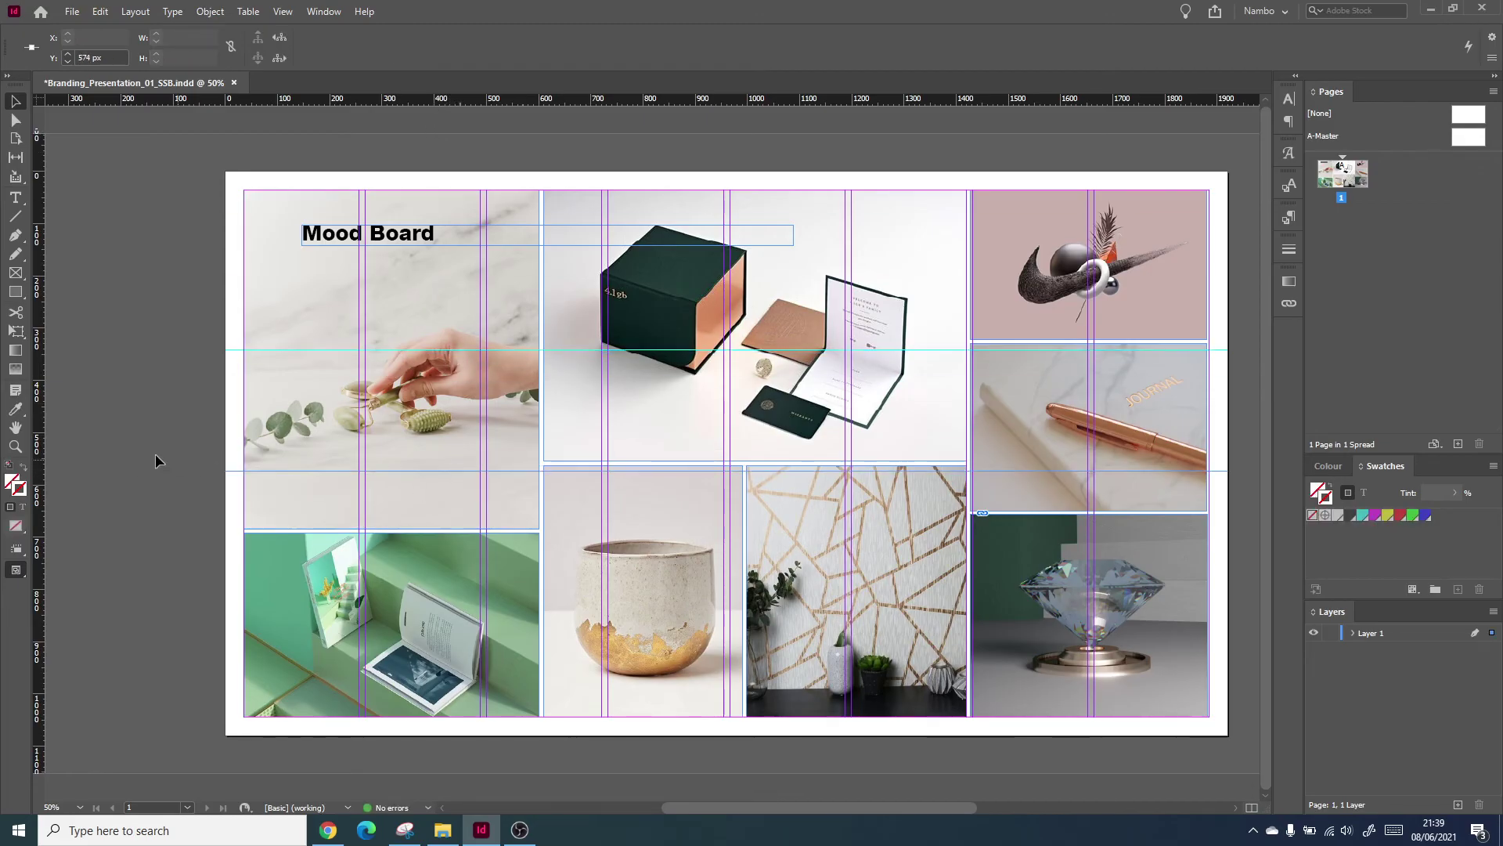
pyautogui.hscroll(5, 133, 458)
pyautogui.hscroll(-3, 133, 457)
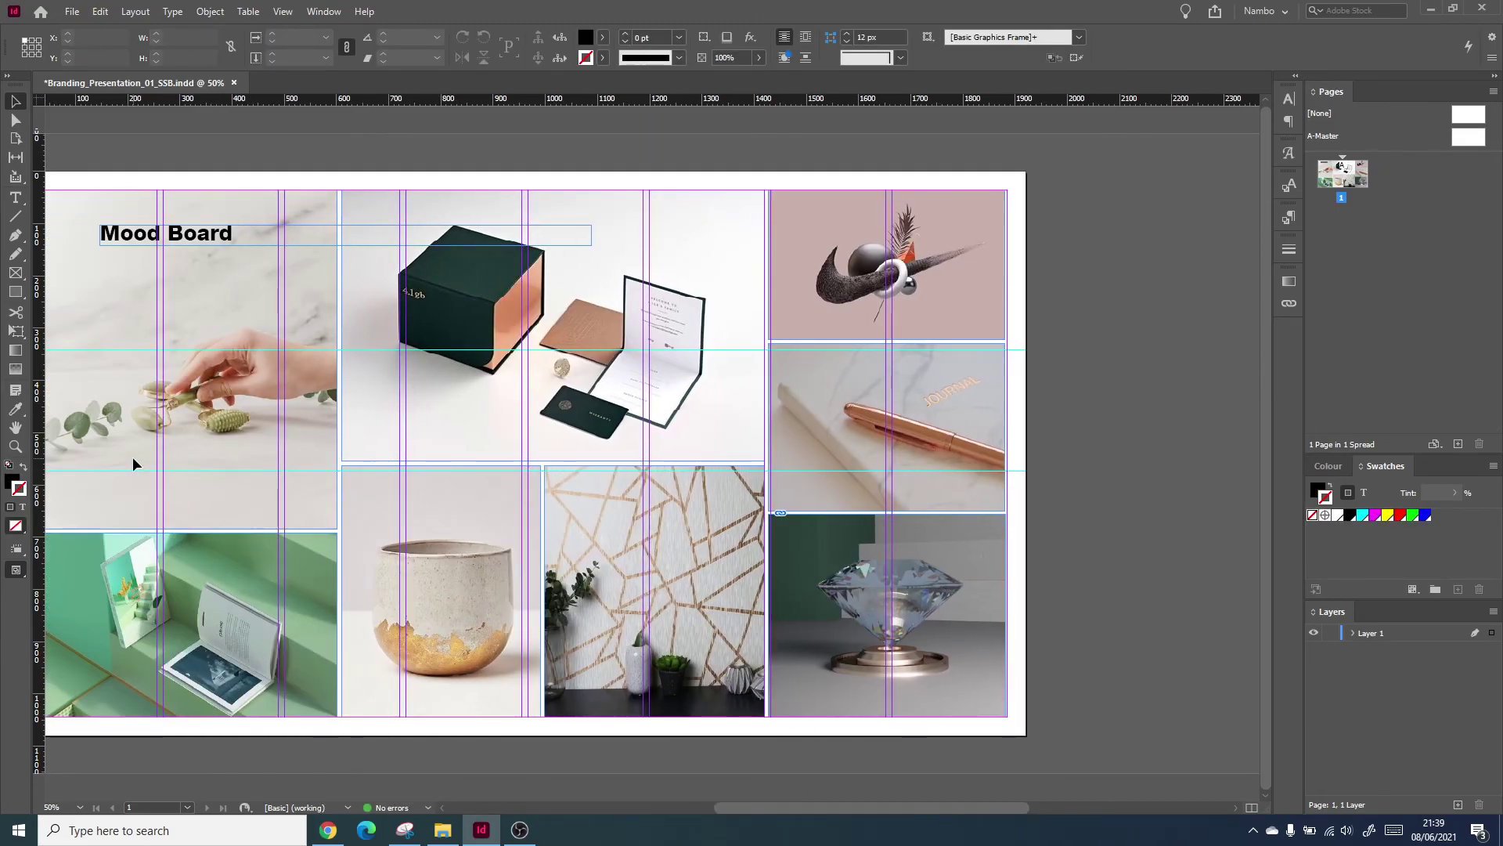
pyautogui.hscroll(-3, 133, 457)
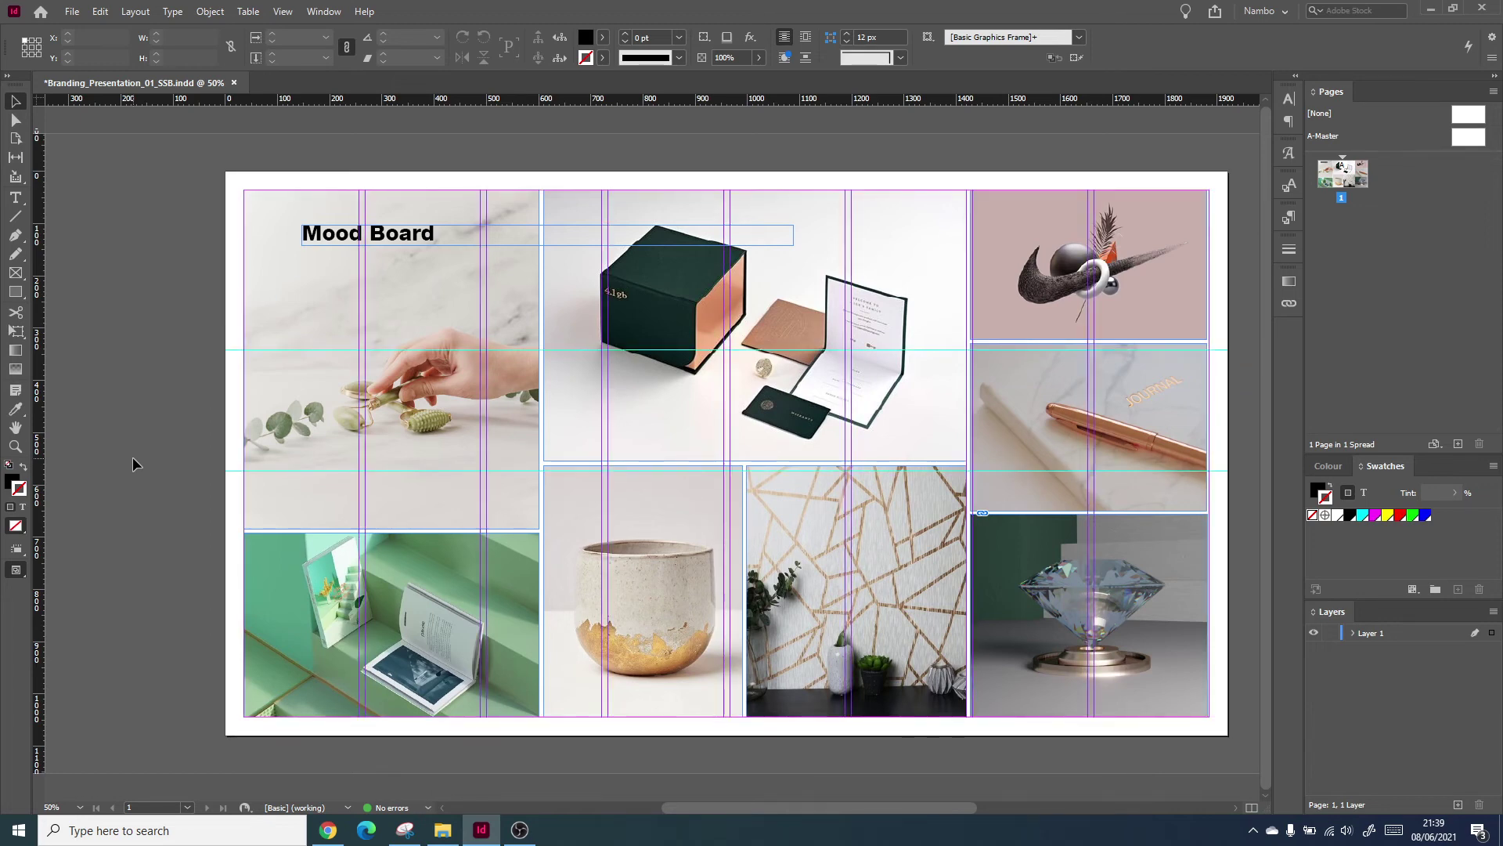
pyautogui.hotkey('ctrl', ';')
# Turn the guides and document grid back on, then check Preview mode with W and return to Normal.
pyautogui.hotkey('ctrl', "'")
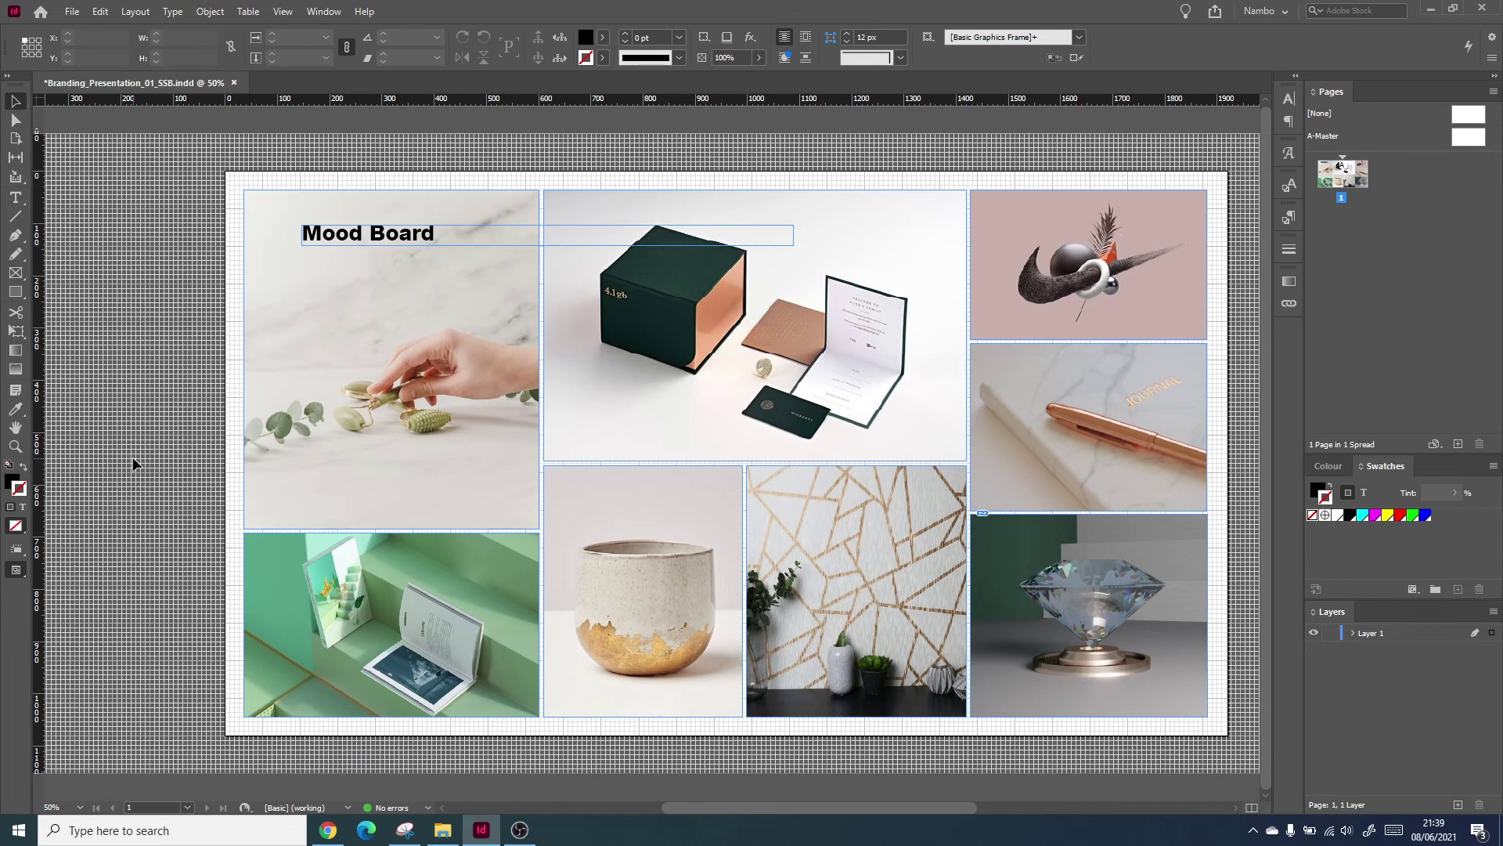
pyautogui.hotkey('ctrl', "'")
pyautogui.hotkey('ctrl', ';')
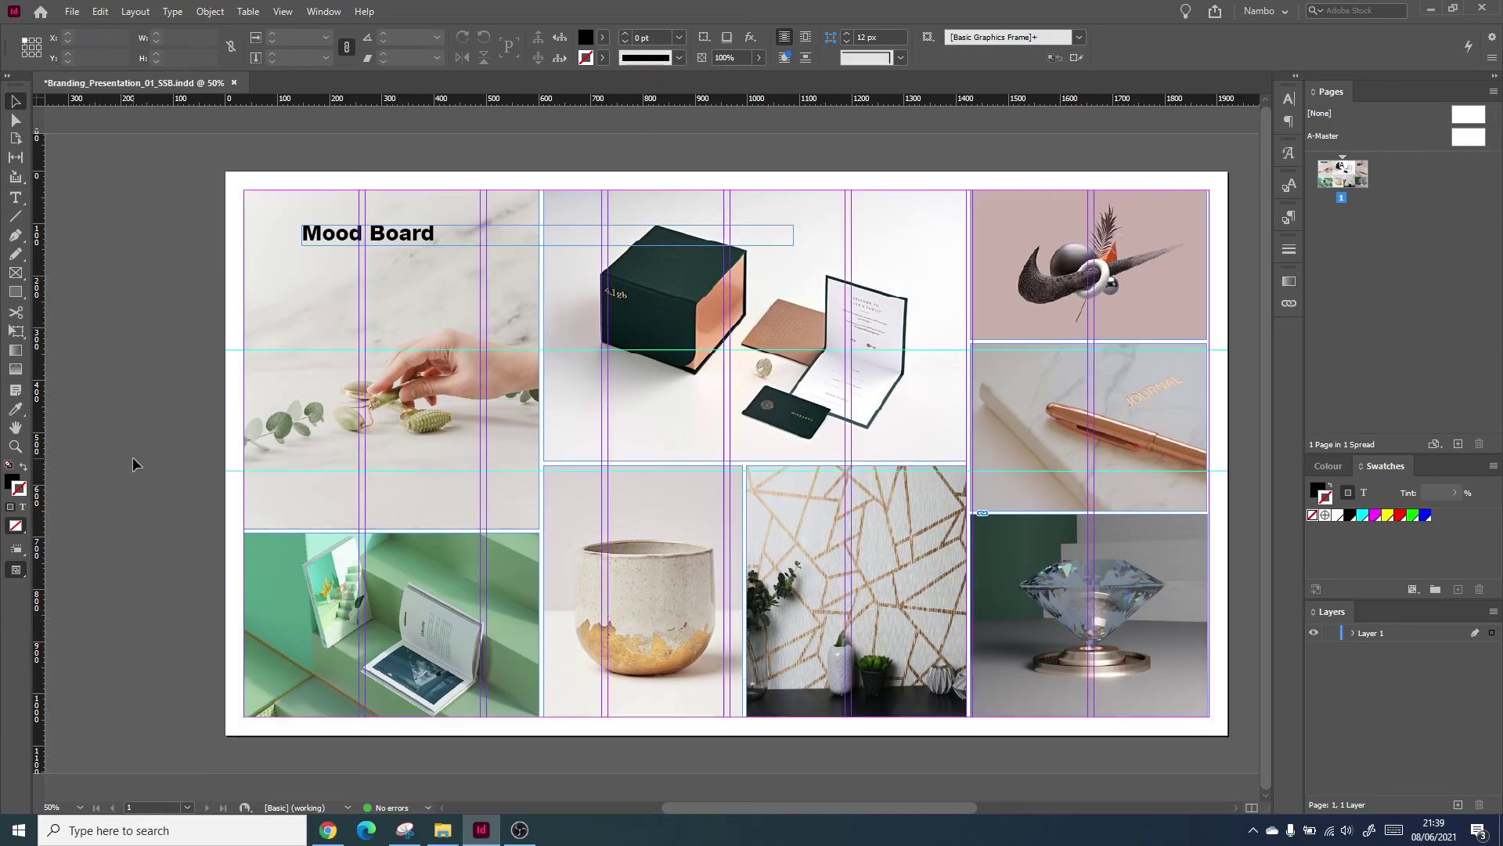
pyautogui.hotkey('ctrl', "'")
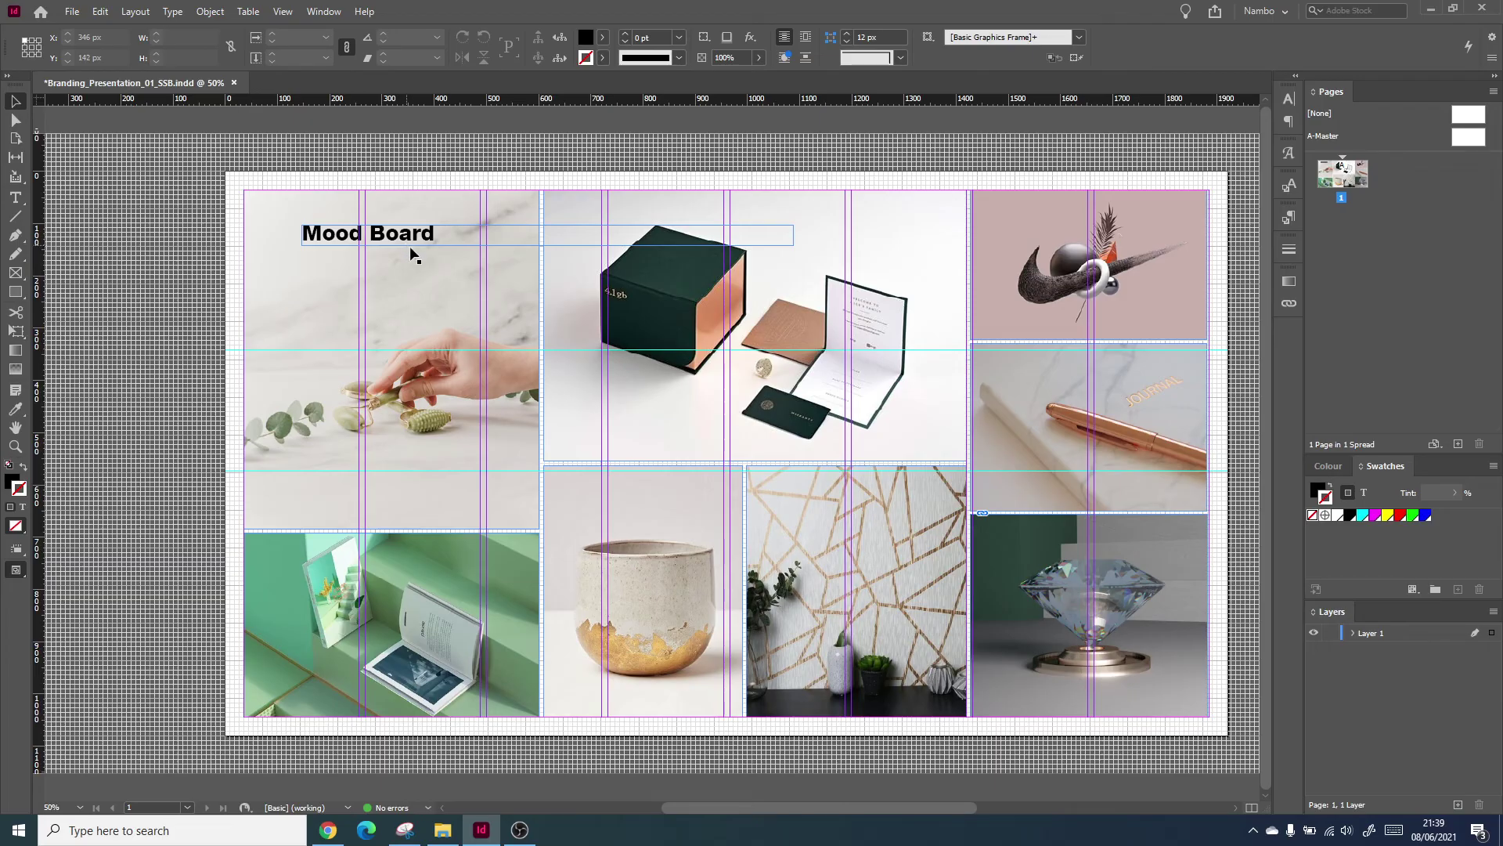
pyautogui.press('w')
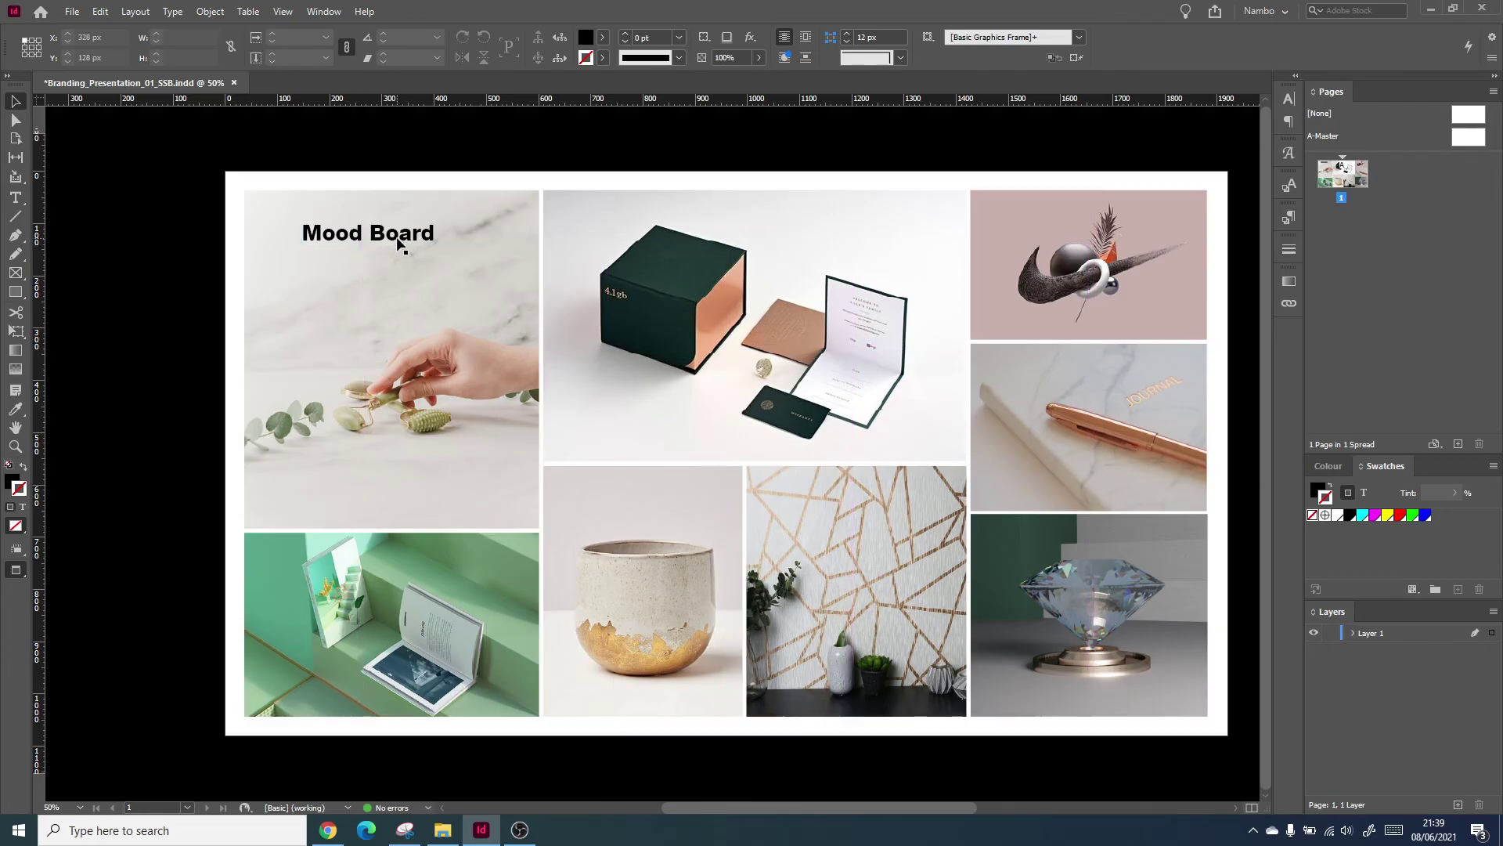
pyautogui.press('w')
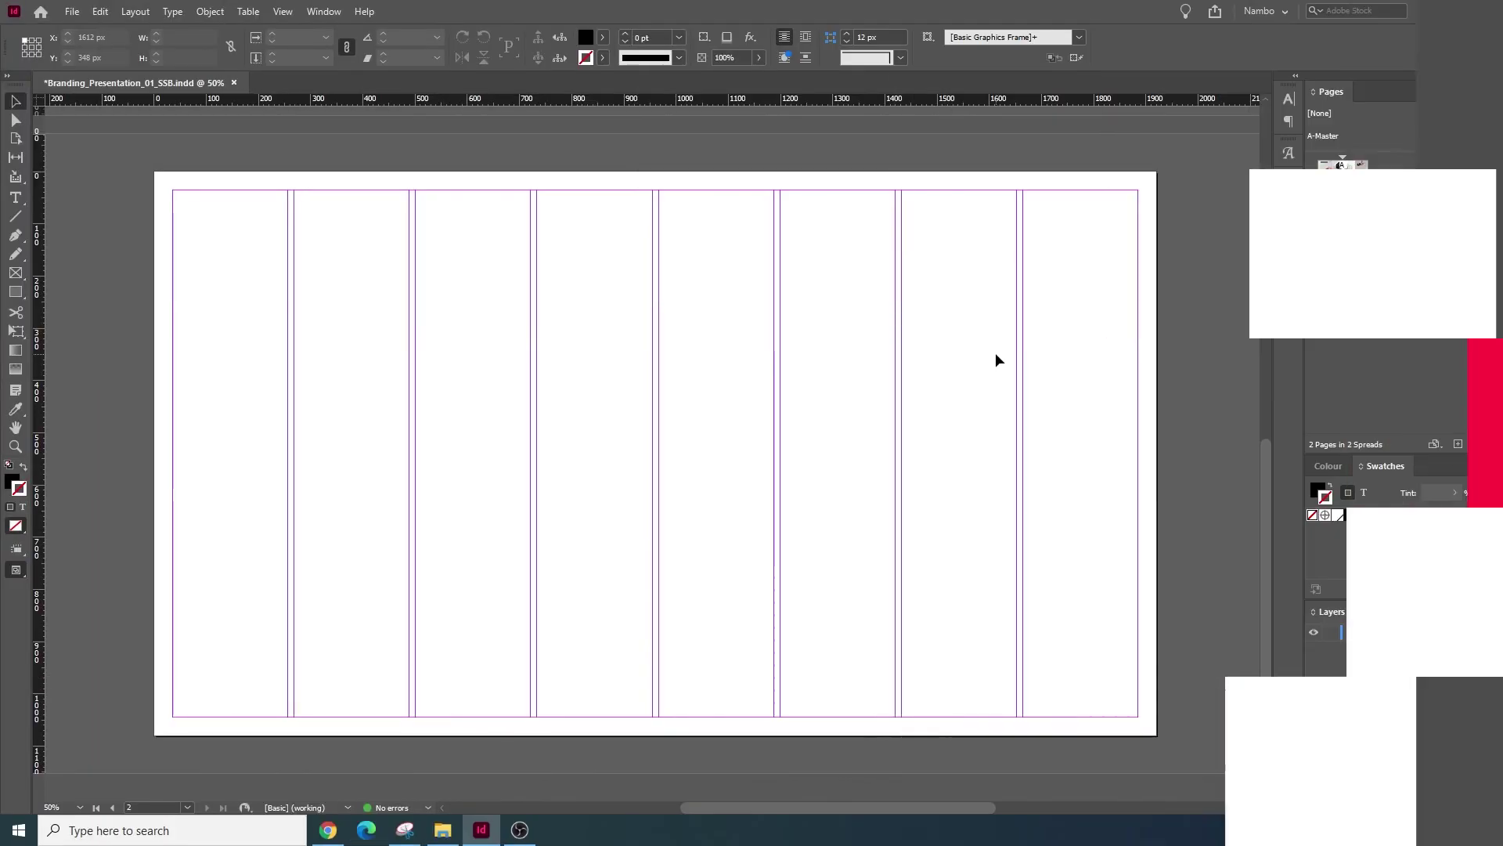
# Change the baseline grid increment from 12 to 36 pt in Grids preferences.
pyautogui.hotkey('ctrl', '=')
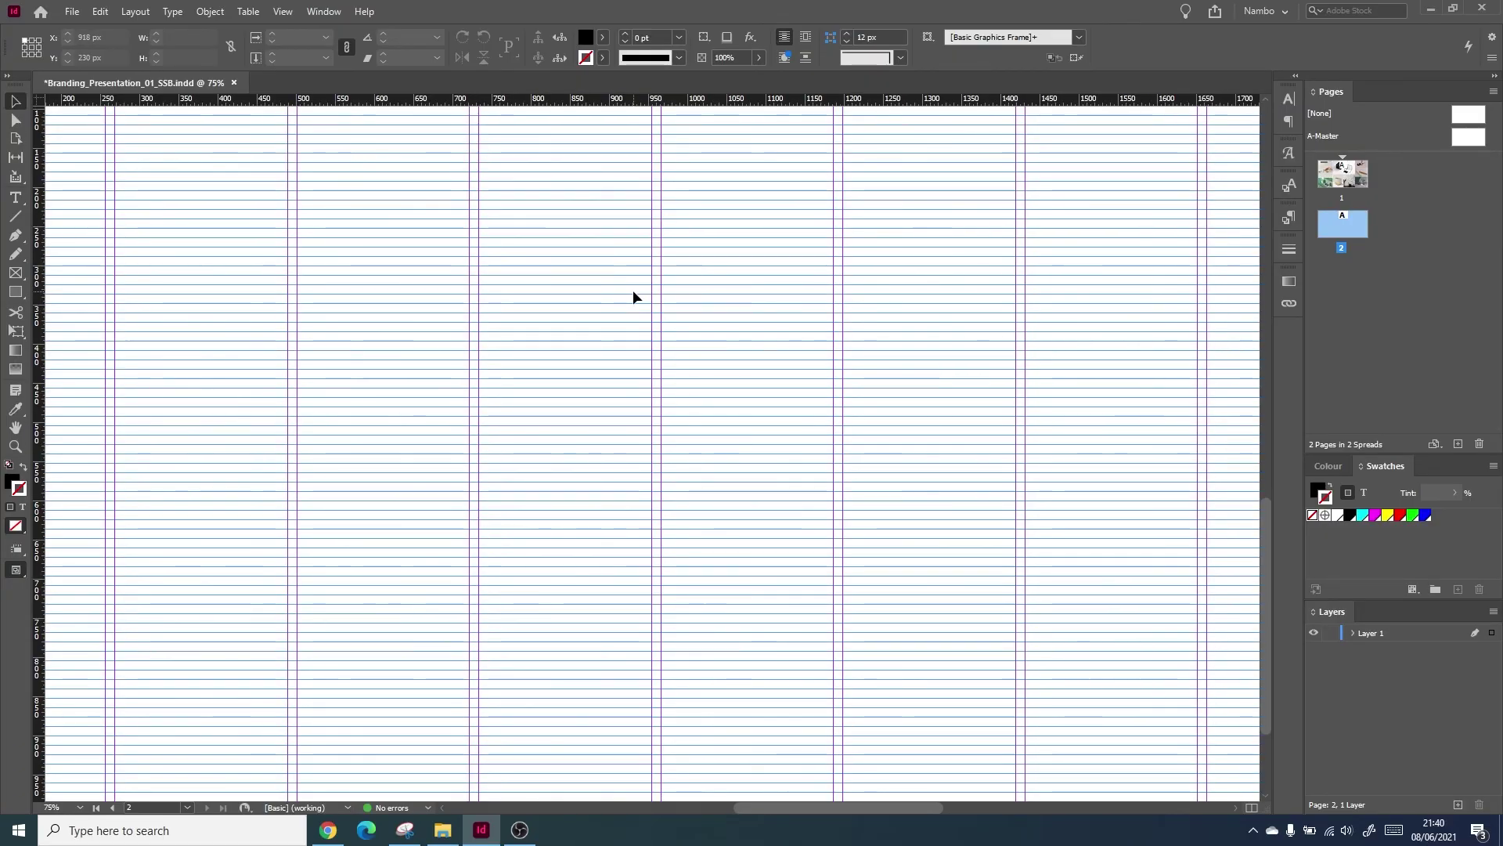
pyautogui.hotkey('ctrl', 'k')
pyautogui.click(495, 291)
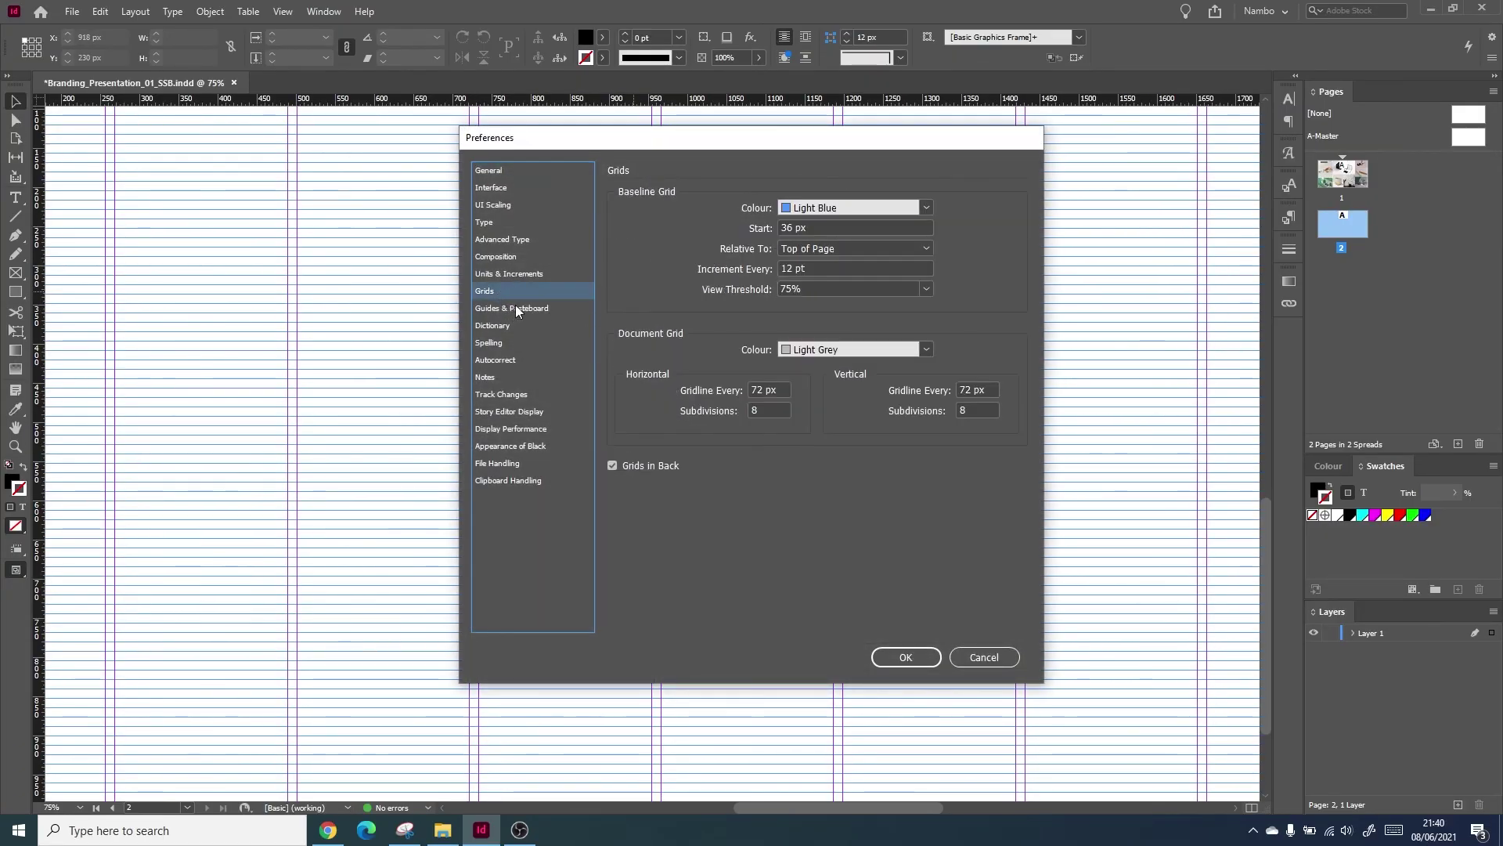
pyautogui.click(837, 267)
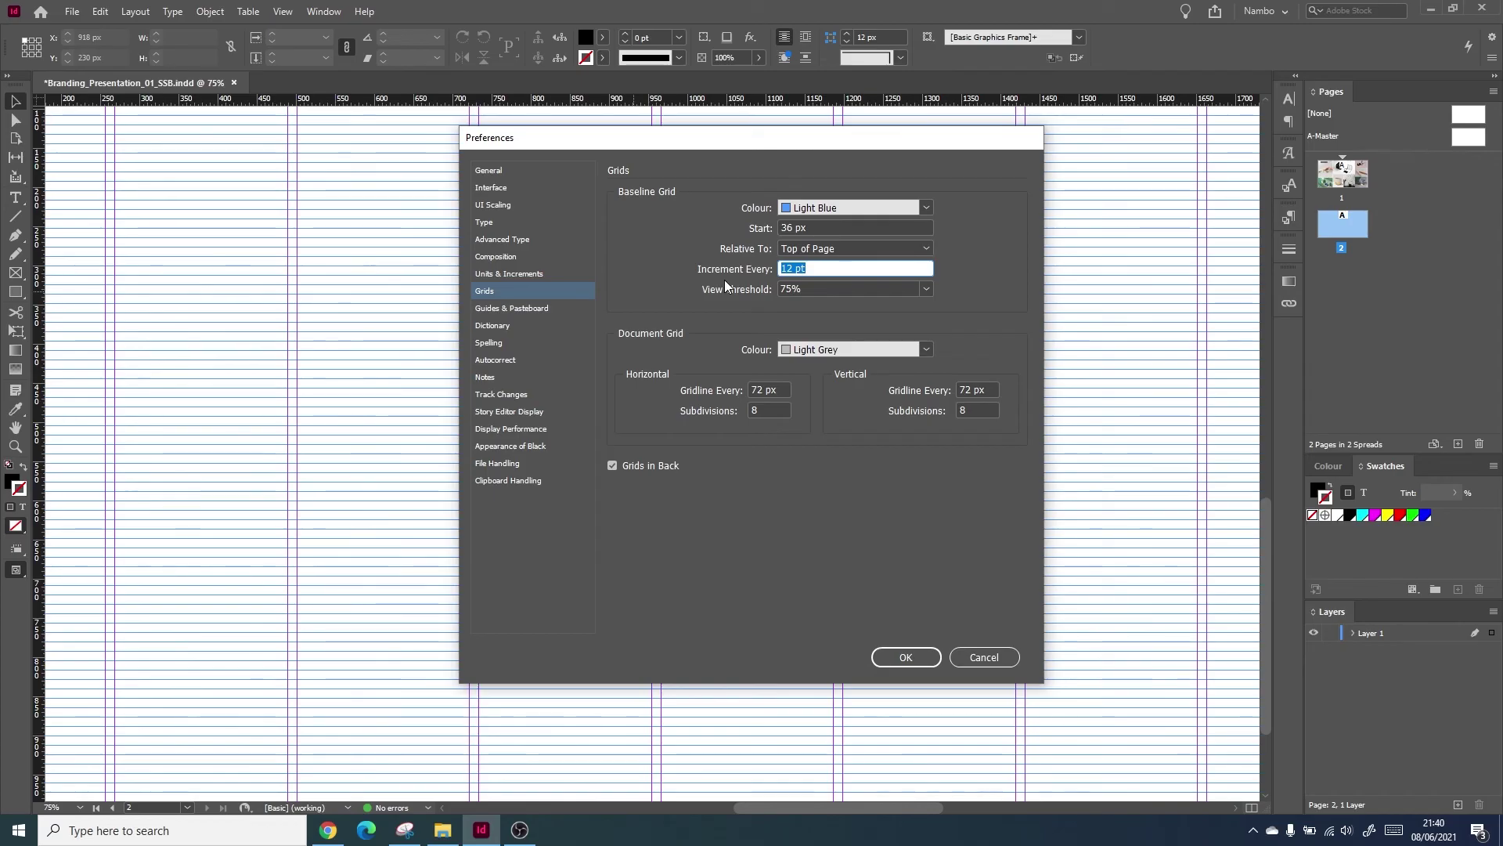
pyautogui.click(891, 655)
# Draw a large text frame on page 2 with the Type tool.
pyautogui.press('t')
pyautogui.hscroll(-2, 731, 520)
pyautogui.moveTo(259, 142); pyautogui.dragTo(610, 655)
# Fill the new text frame with placeholder text.
pyautogui.click(134, 11)
pyautogui.moveTo(173, 15)
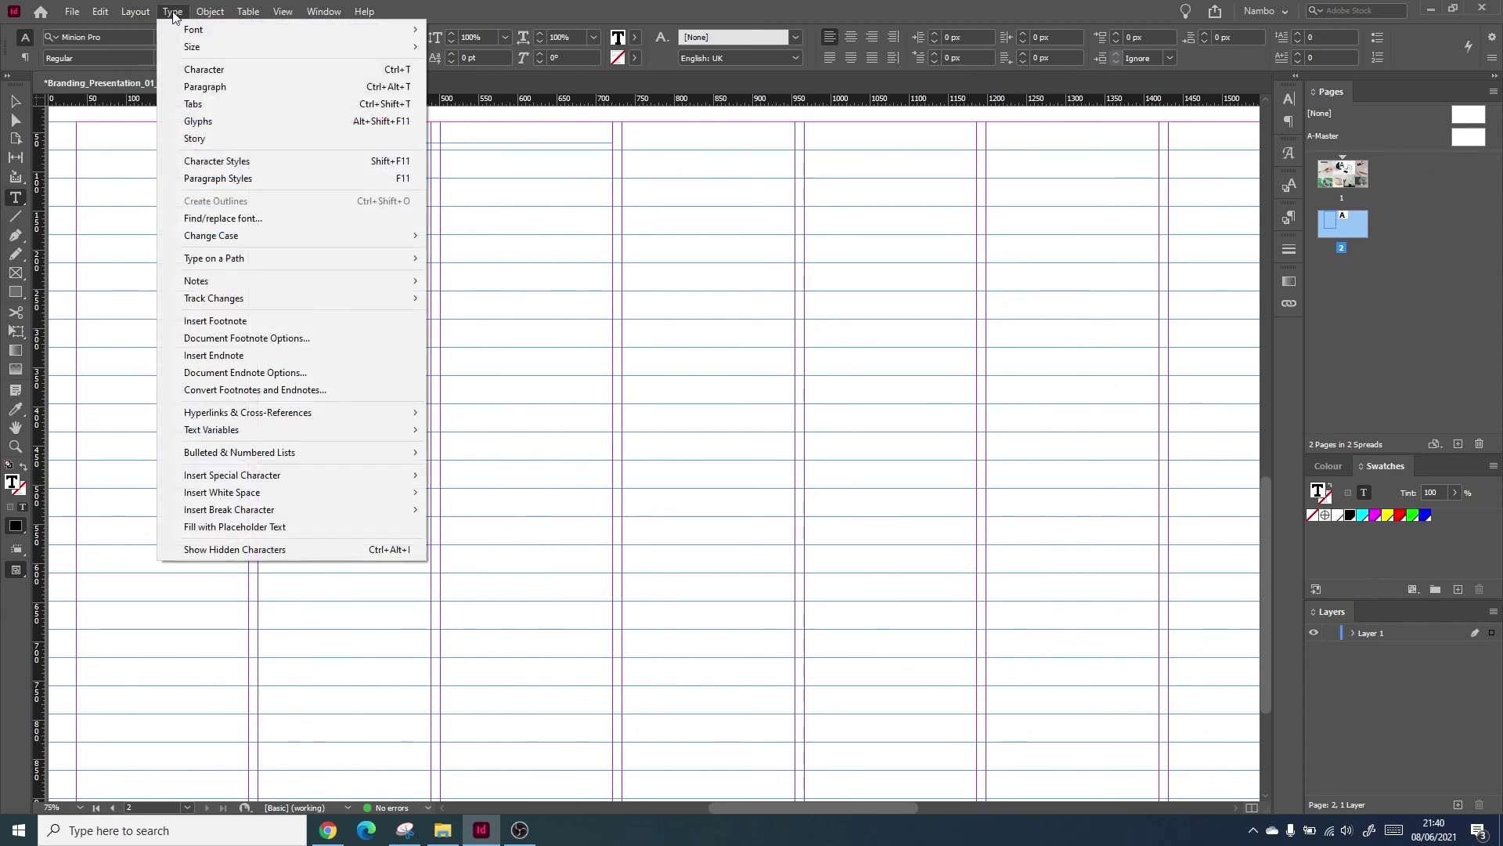
pyautogui.click(235, 526)
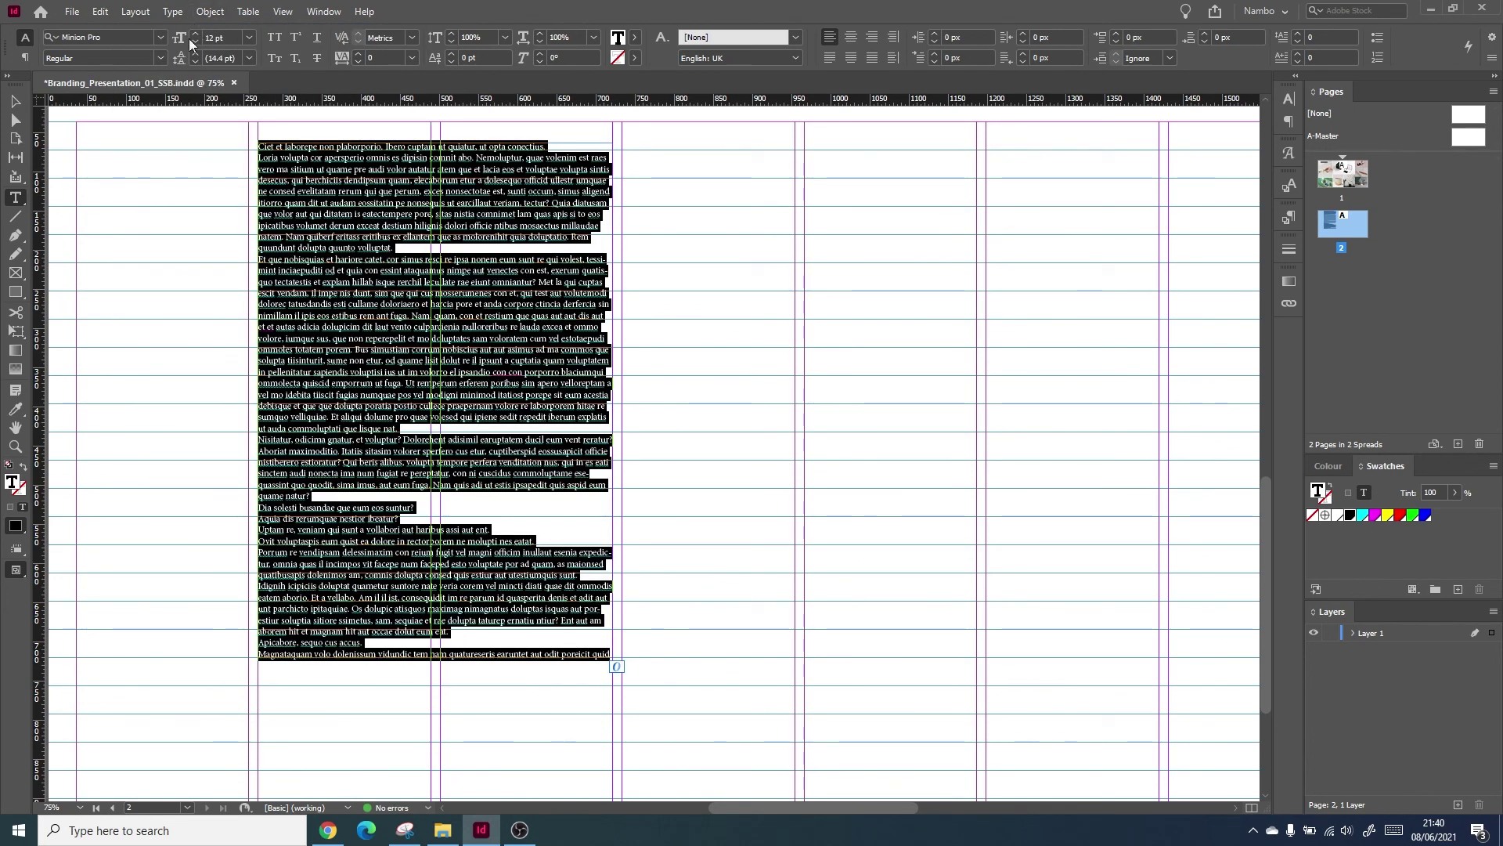
# Set the placeholder text to Eurostile Medium 30 pt with 36 pt leading.
pyautogui.click(123, 41)
pyautogui.write('euro')
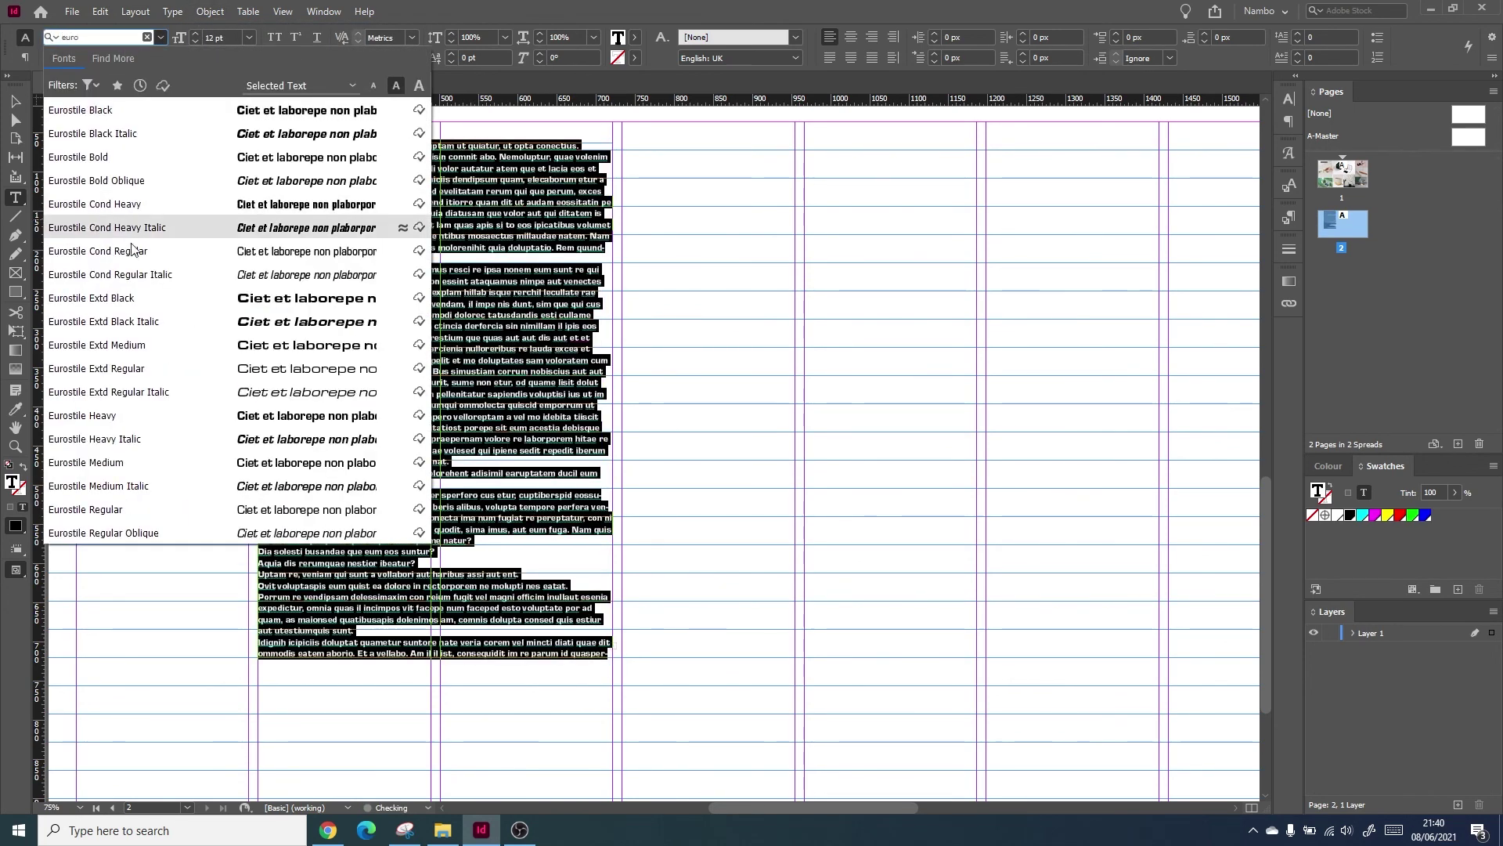
pyautogui.click(78, 156)
pyautogui.click(160, 58)
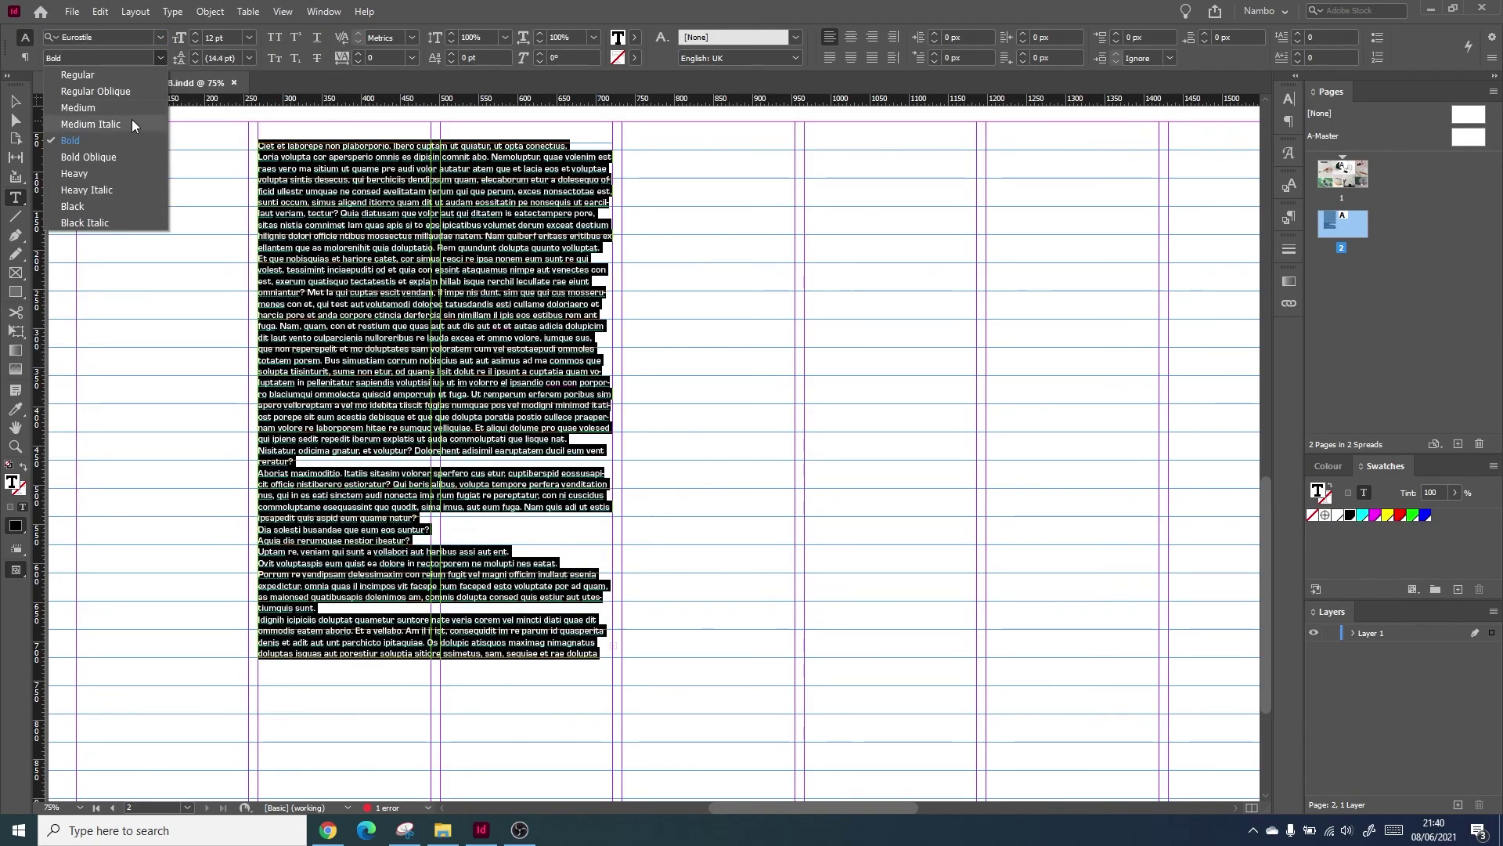
pyautogui.click(132, 119)
pyautogui.click(248, 37)
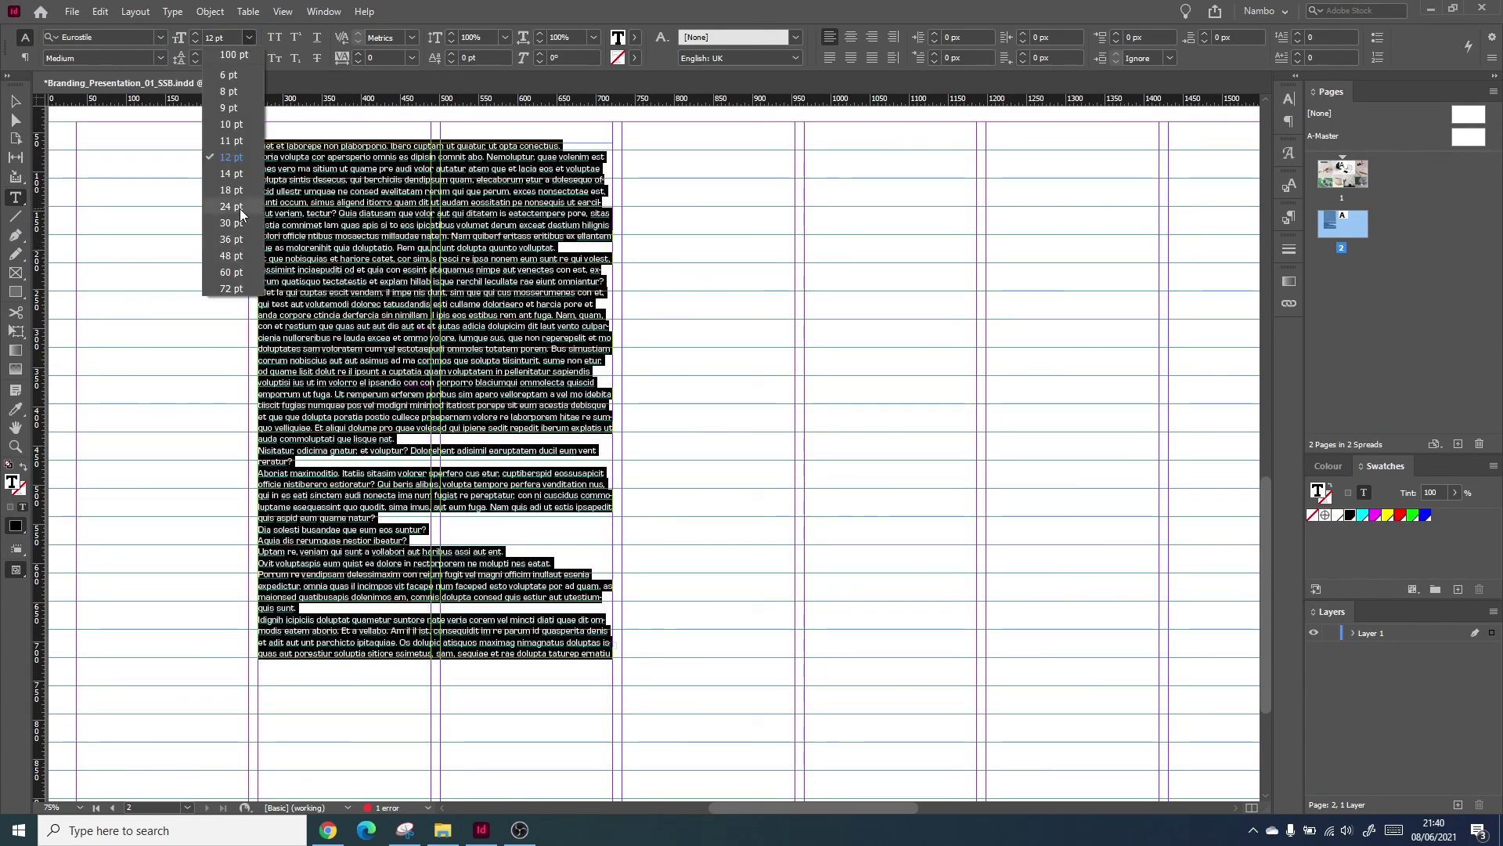
pyautogui.click(231, 223)
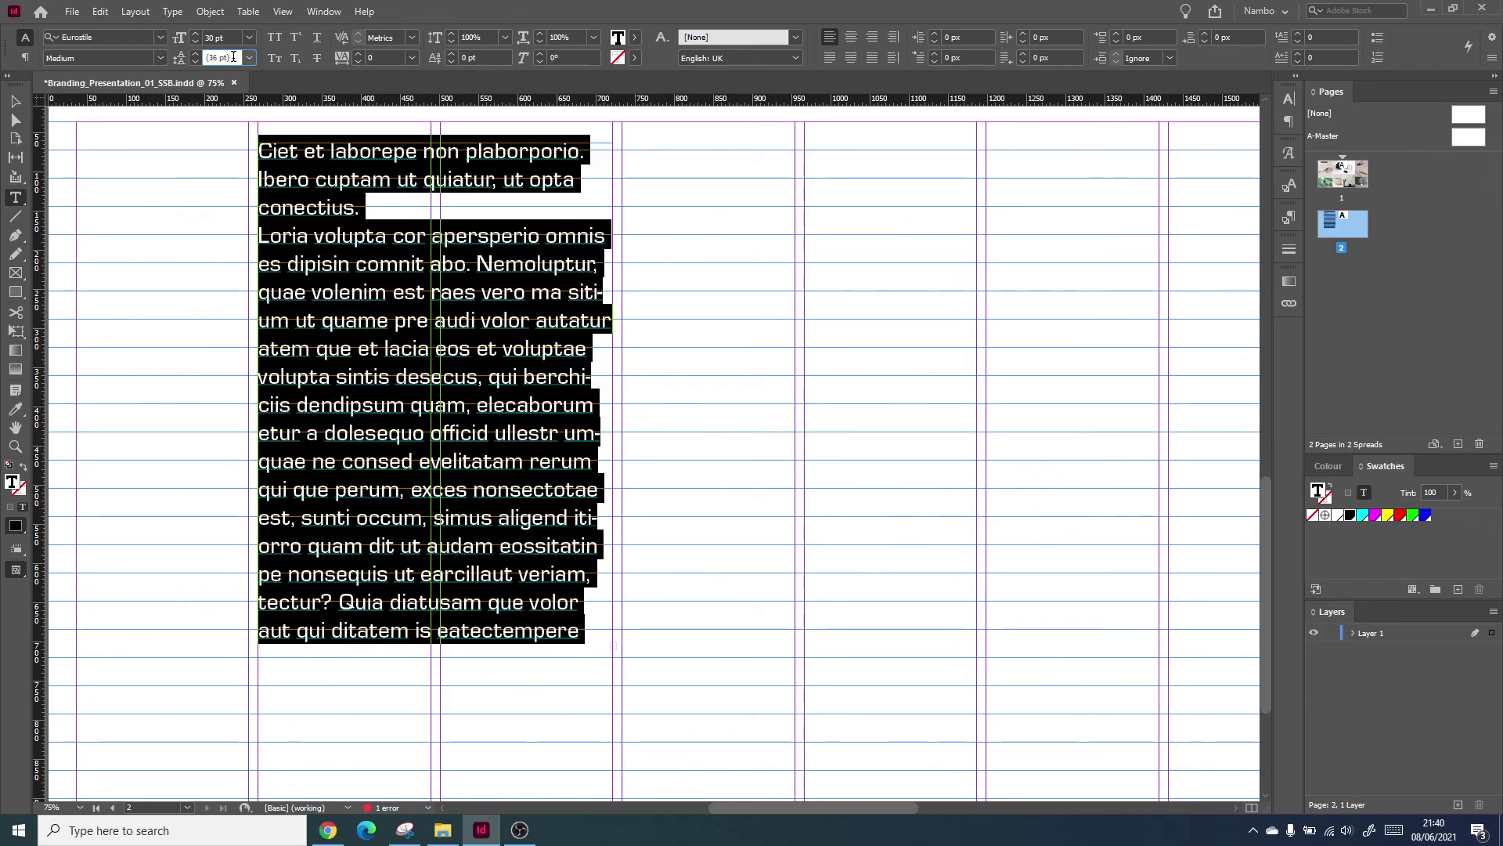
pyautogui.press('Up')
pyautogui.press('Down')
# Move the text frame into the left column and lengthen it to show more lines.
pyautogui.press('Escape')
pyautogui.moveTo(339, 208); pyautogui.dragTo(151, 209)
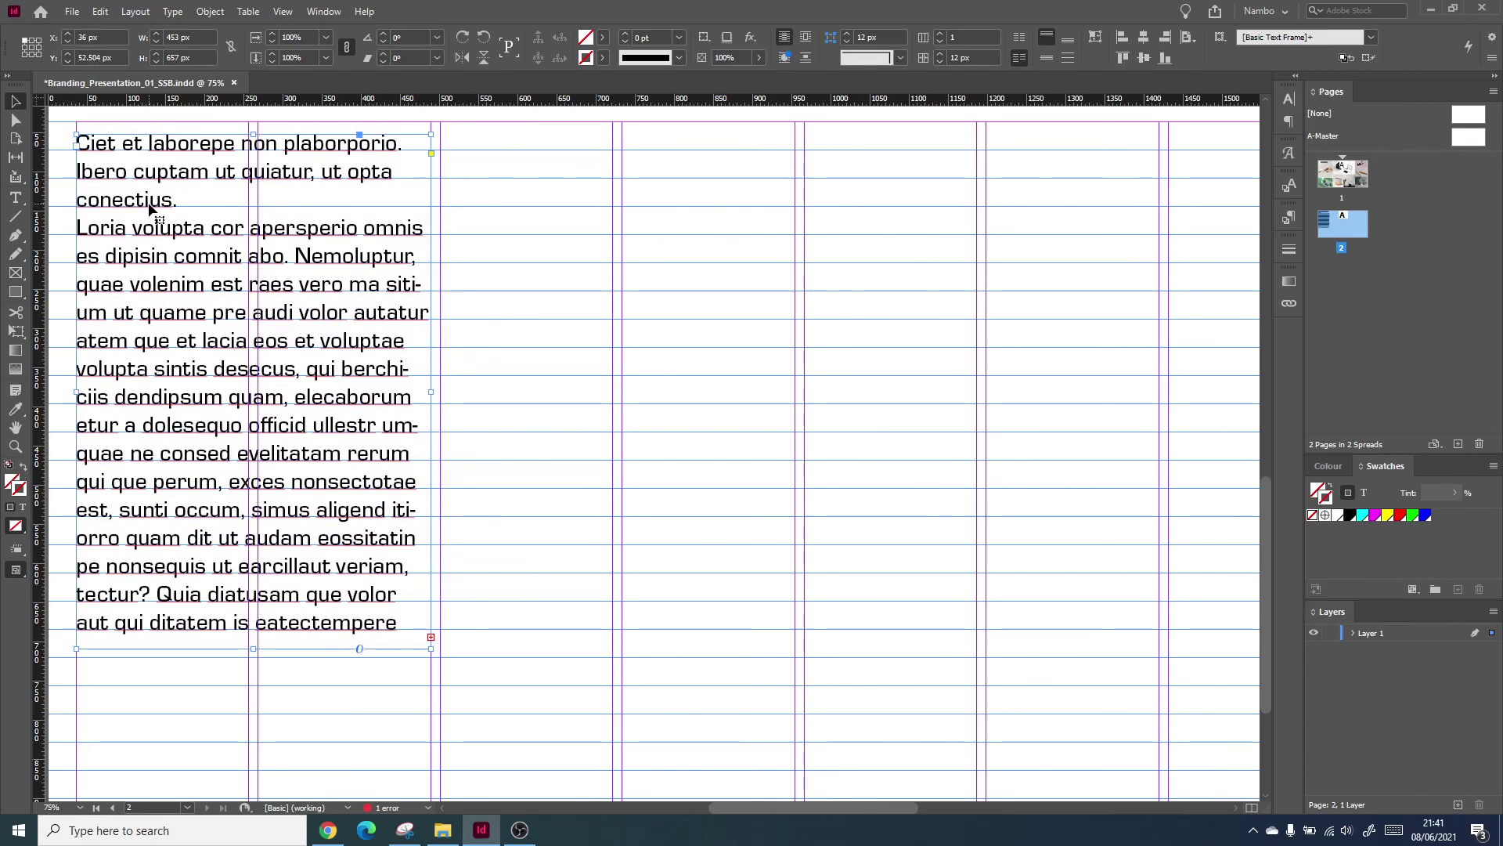
pyautogui.moveTo(252, 649); pyautogui.dragTo(252, 746)
pyautogui.click(592, 644)
pyautogui.scroll(-5, 592, 643)
pyautogui.hscroll(-10, 624, 627)
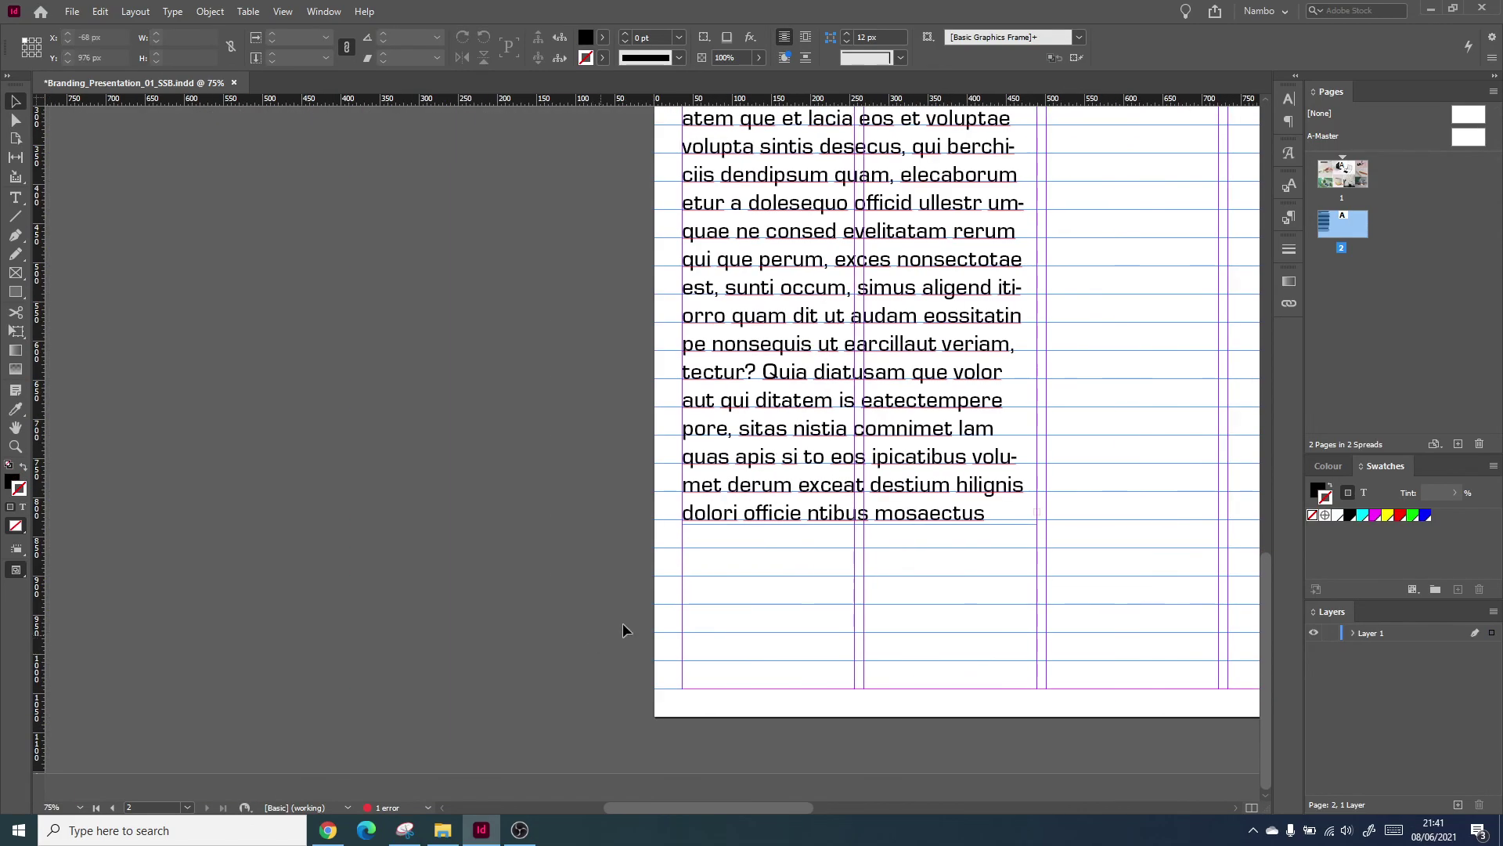
pyautogui.hscroll(6, 779, 578)
pyautogui.hotkey('shift', 'w')
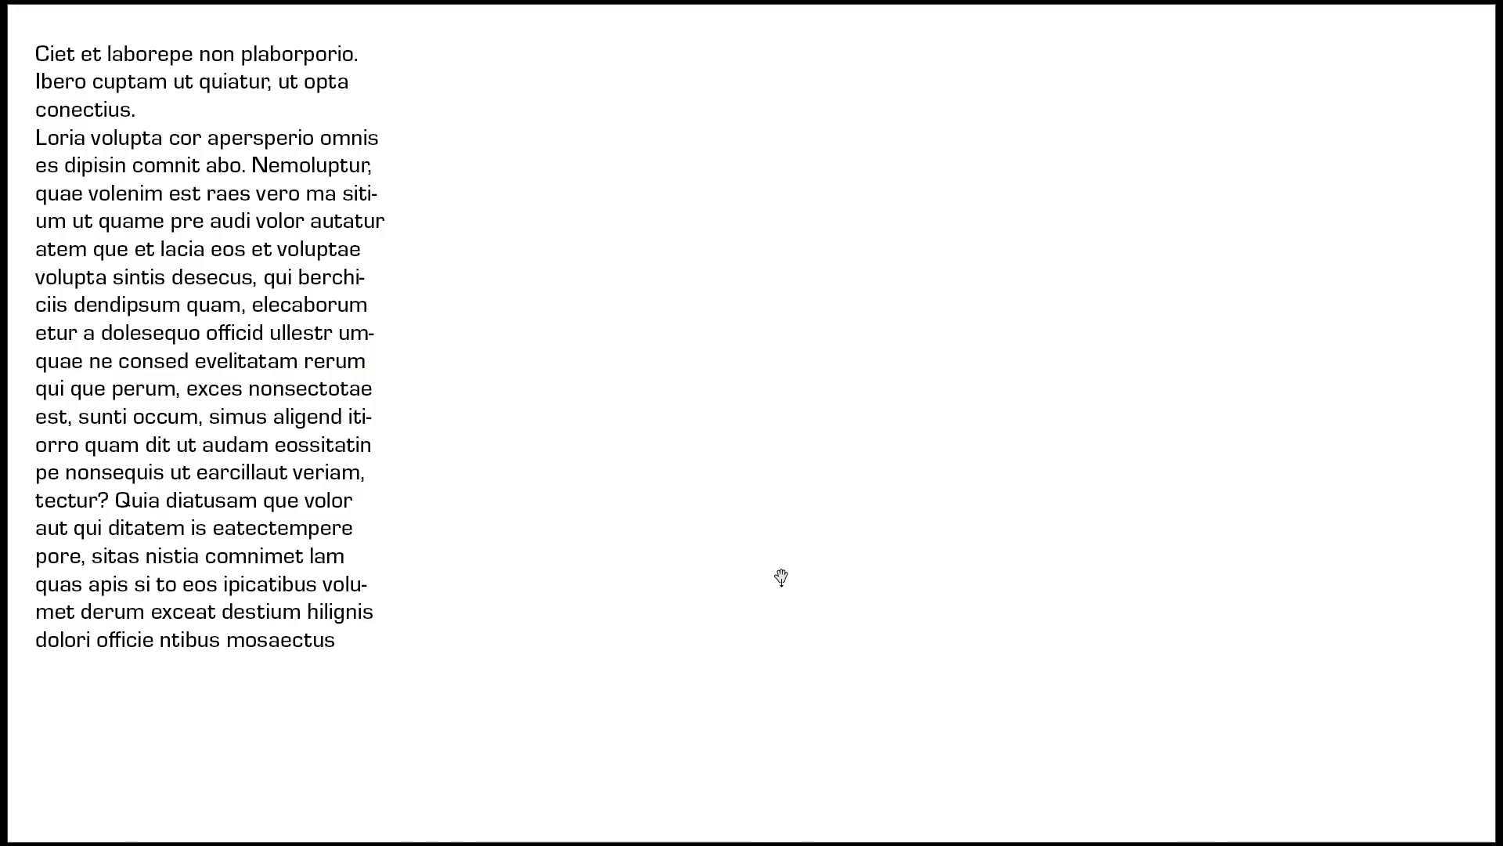
pyautogui.press('Escape')
pyautogui.hotkey('ctrl', '-')
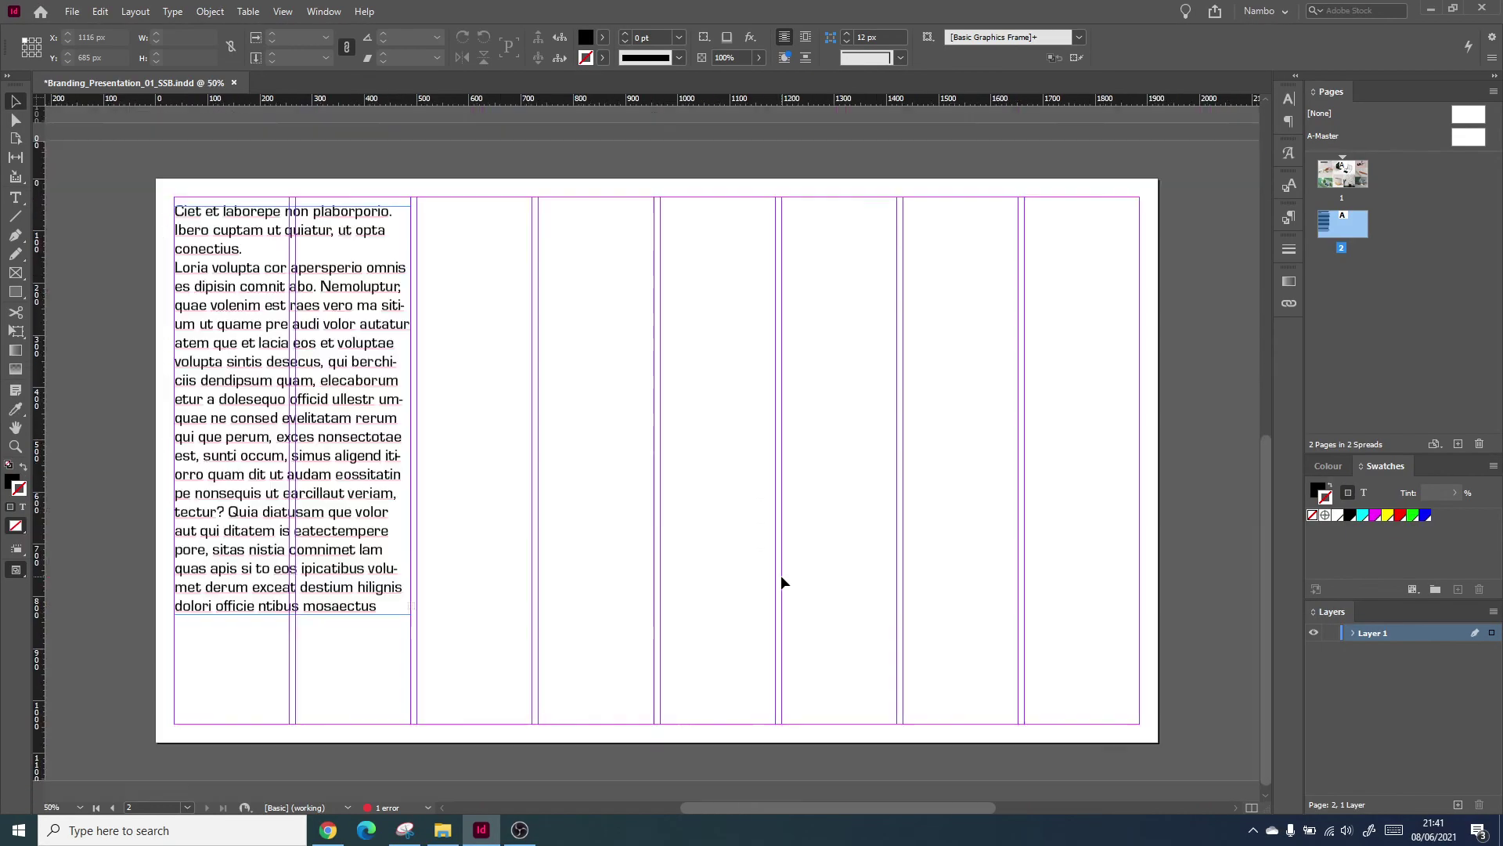
pyautogui.hotkey('ctrl', '-')
pyautogui.hotkey('ctrl', '=')
pyautogui.scroll(-5, 782, 582)
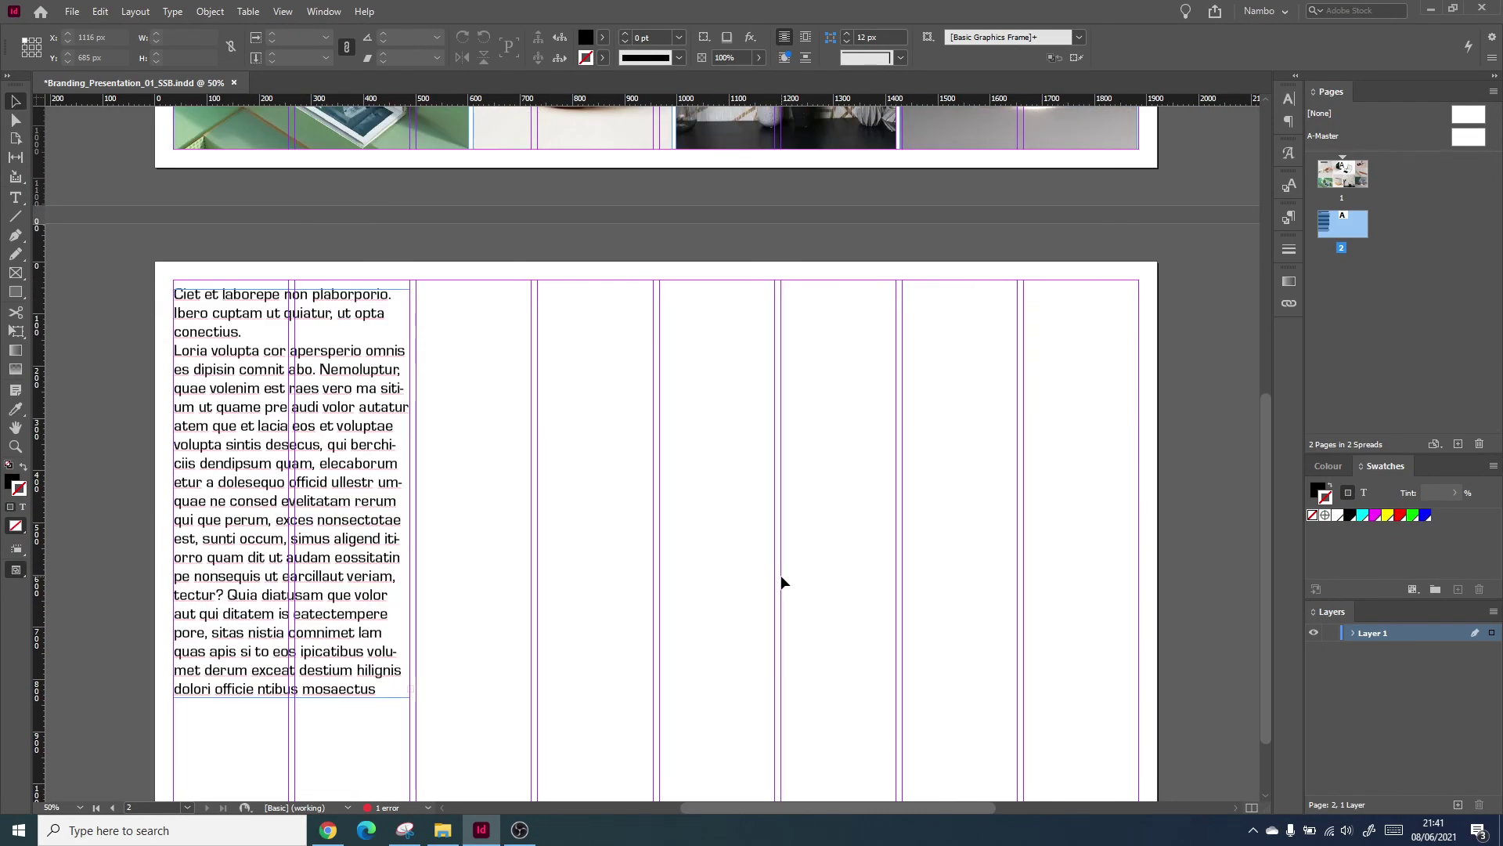